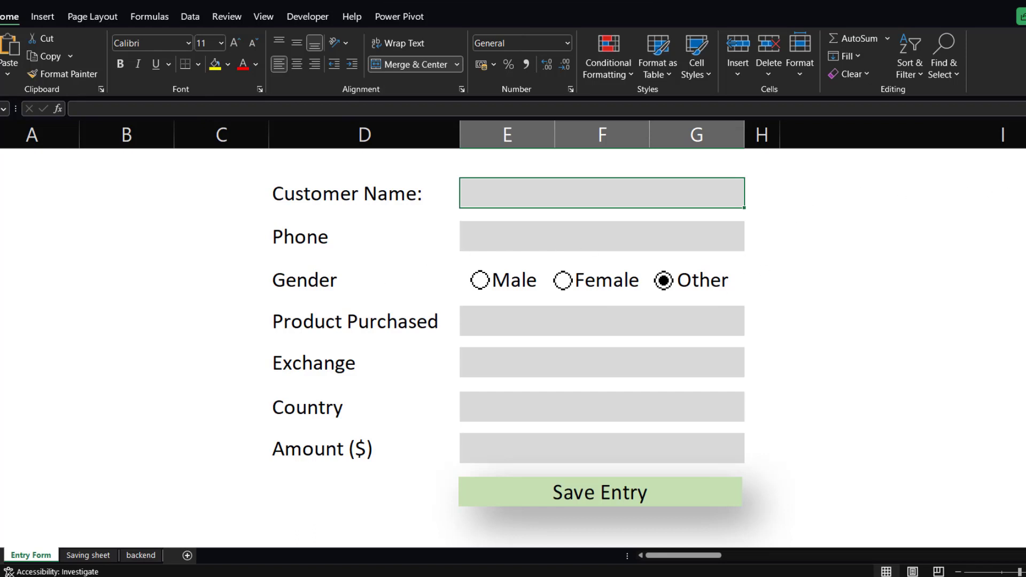
Examine the entry form's field labels one by one.
scroll(1014, 206, down, 2)
scroll(1011, 227, up, 2)
click(498, 235)
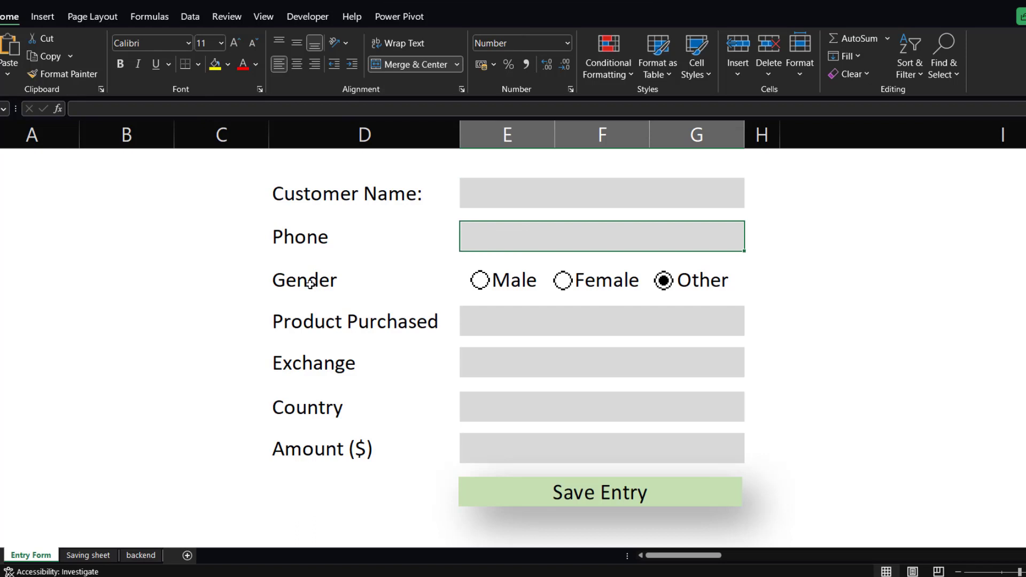
click(320, 196)
click(316, 243)
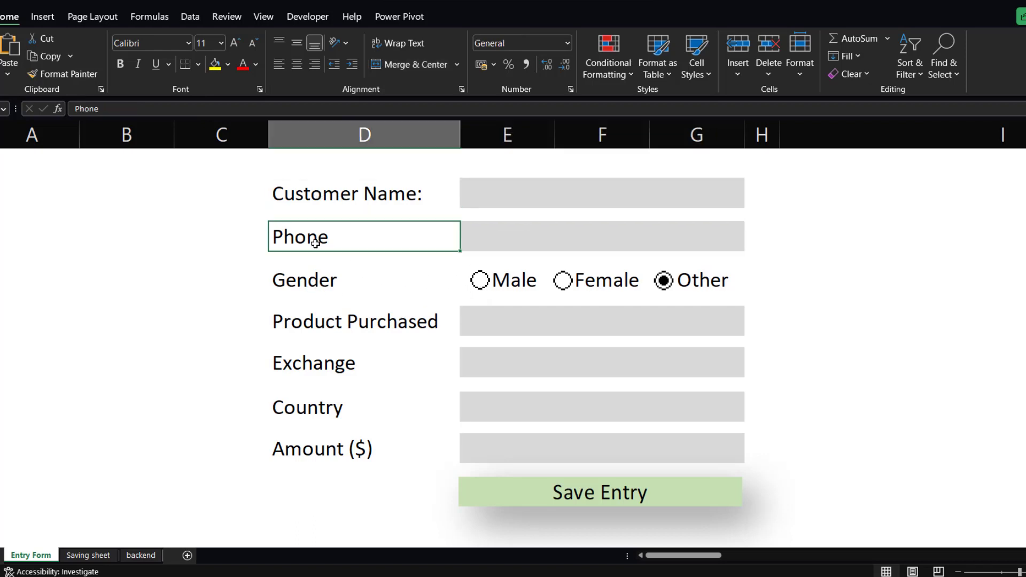
click(311, 279)
click(319, 315)
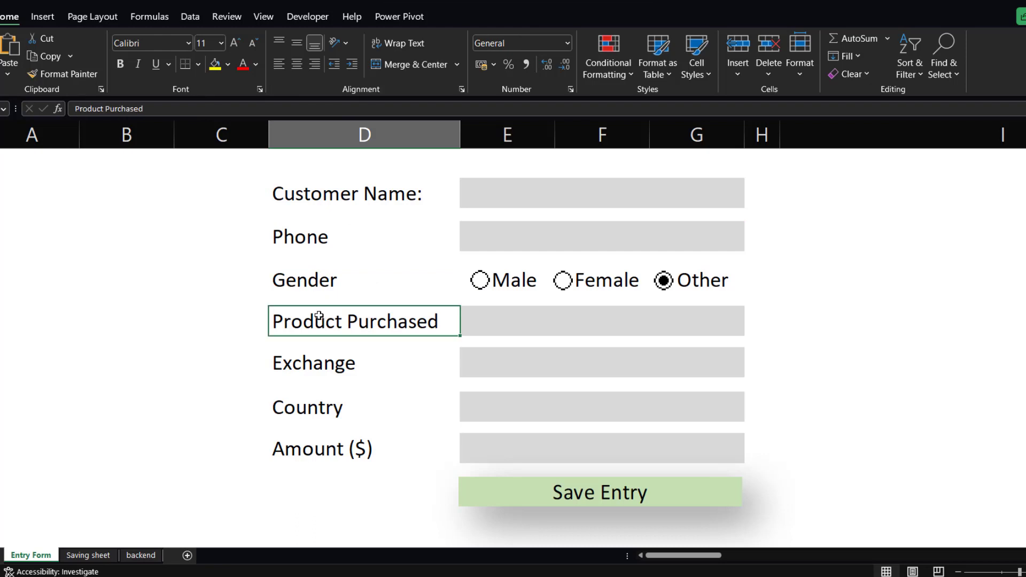
click(324, 202)
click(304, 243)
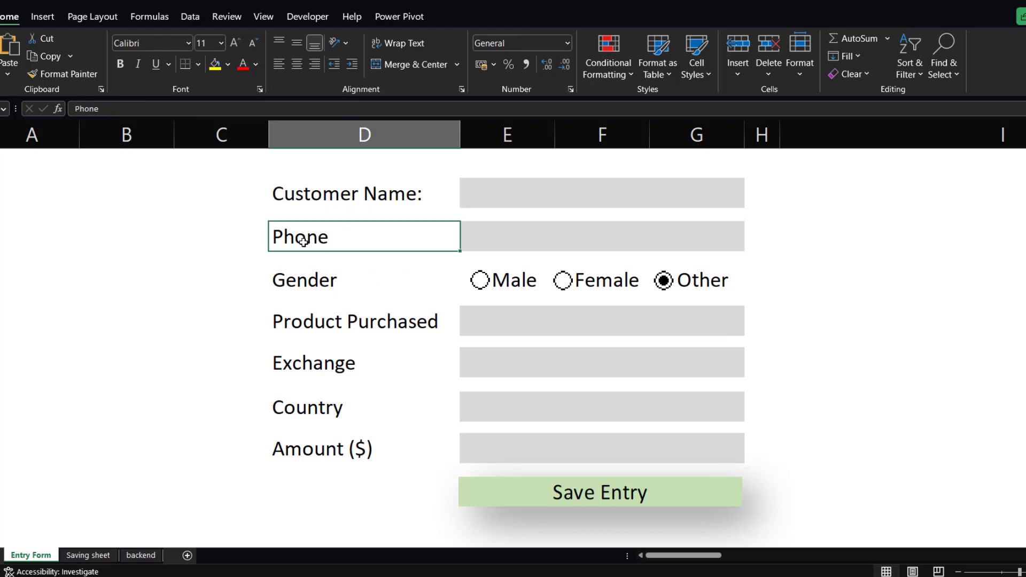
click(297, 282)
click(332, 321)
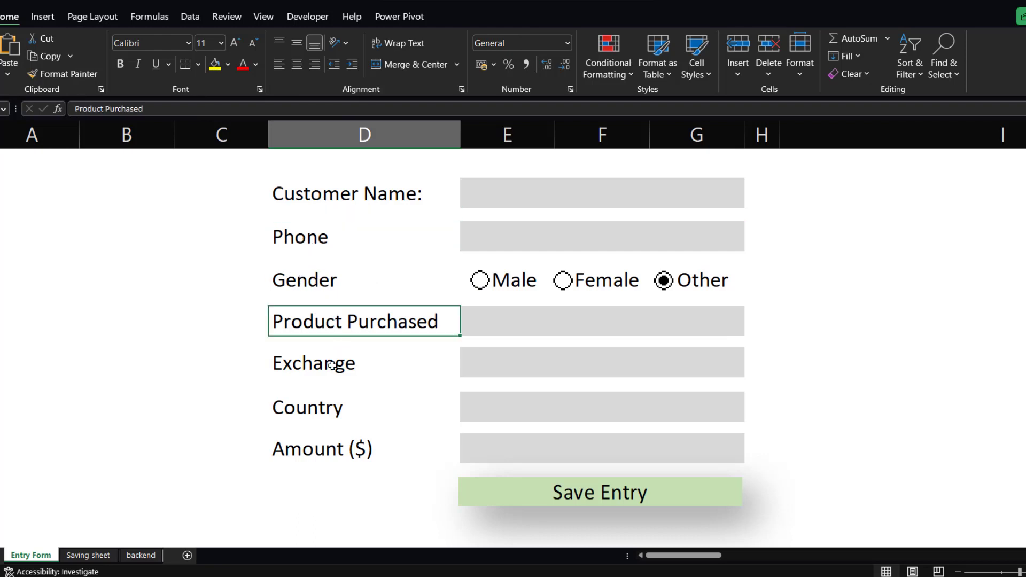
click(336, 355)
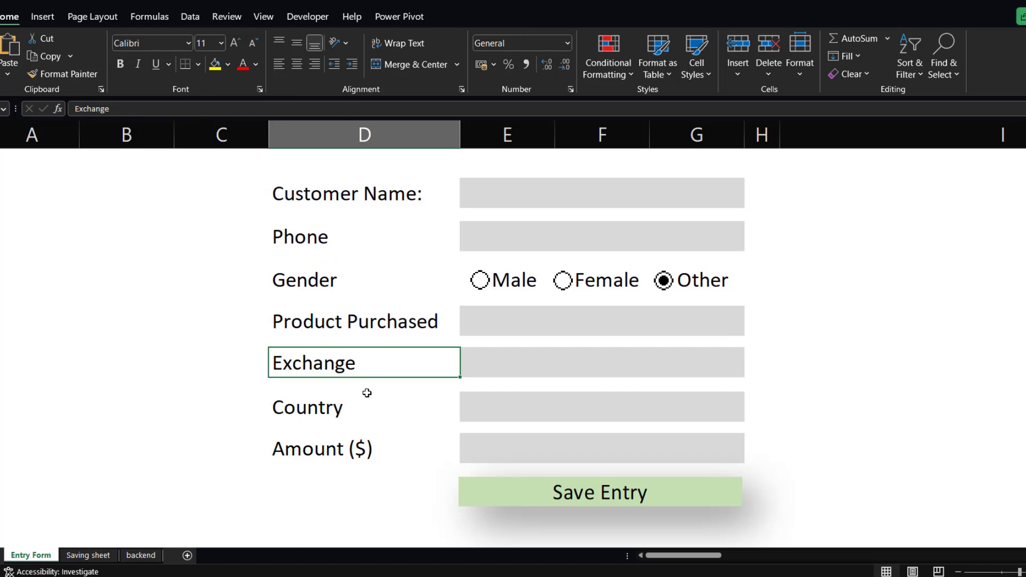
Examine the form's input cells for each field.
click(516, 201)
click(502, 244)
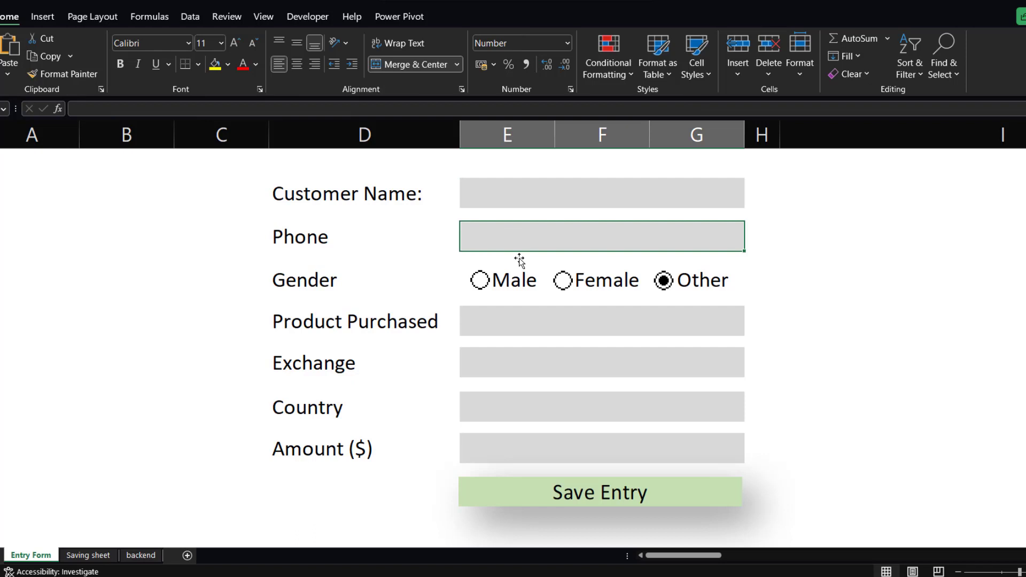
click(510, 319)
click(512, 362)
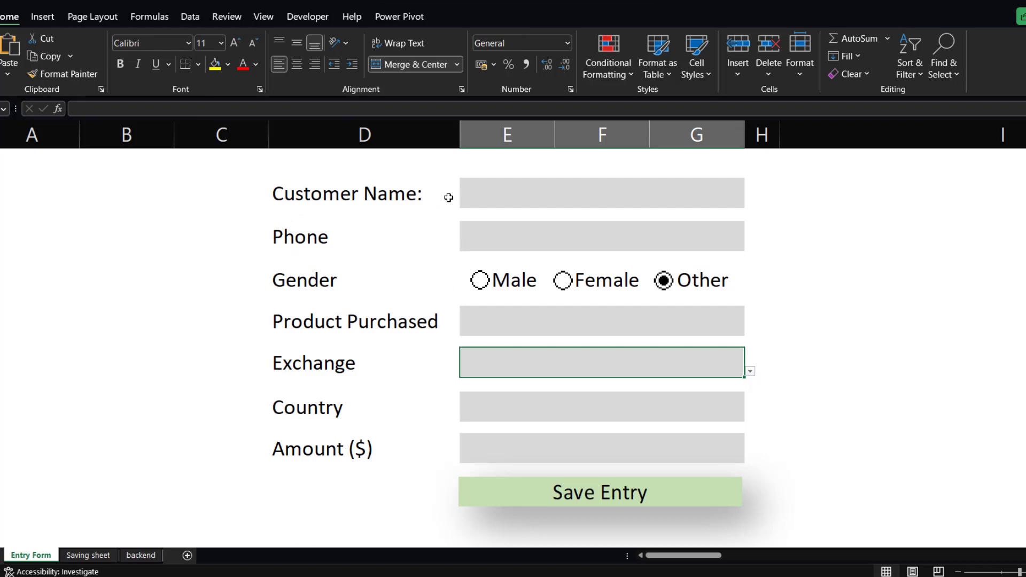
click(504, 190)
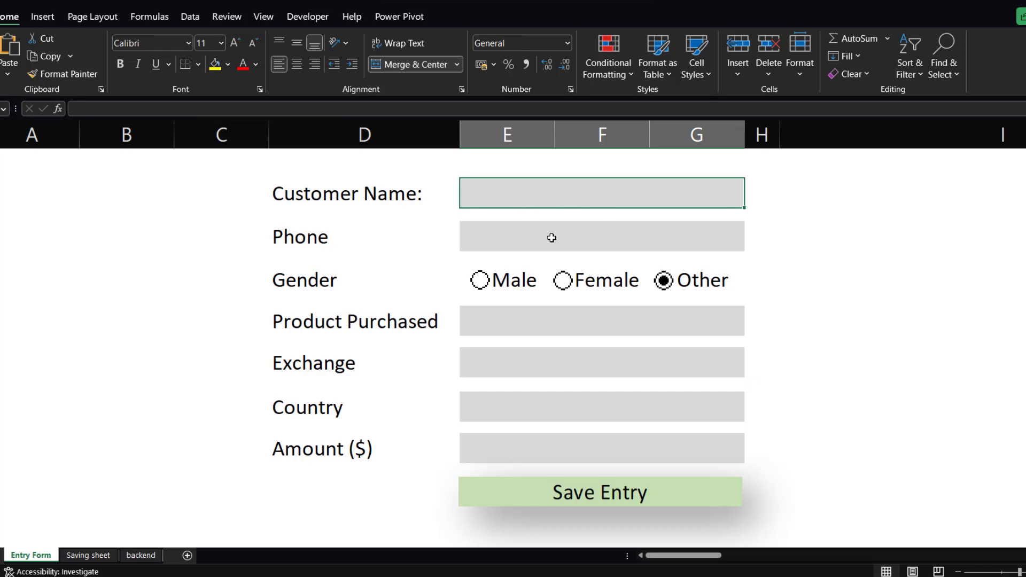
click(530, 239)
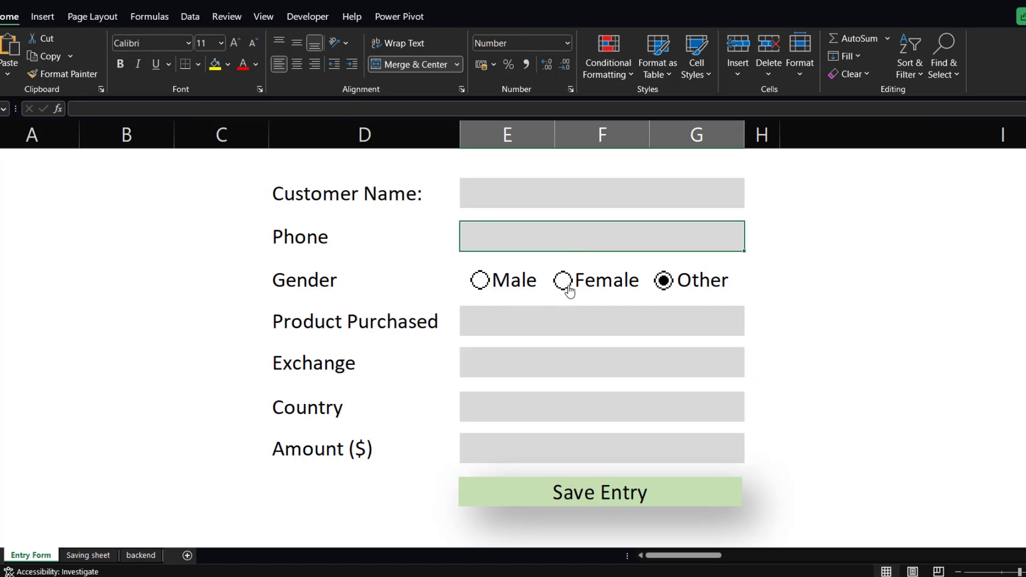
click(603, 320)
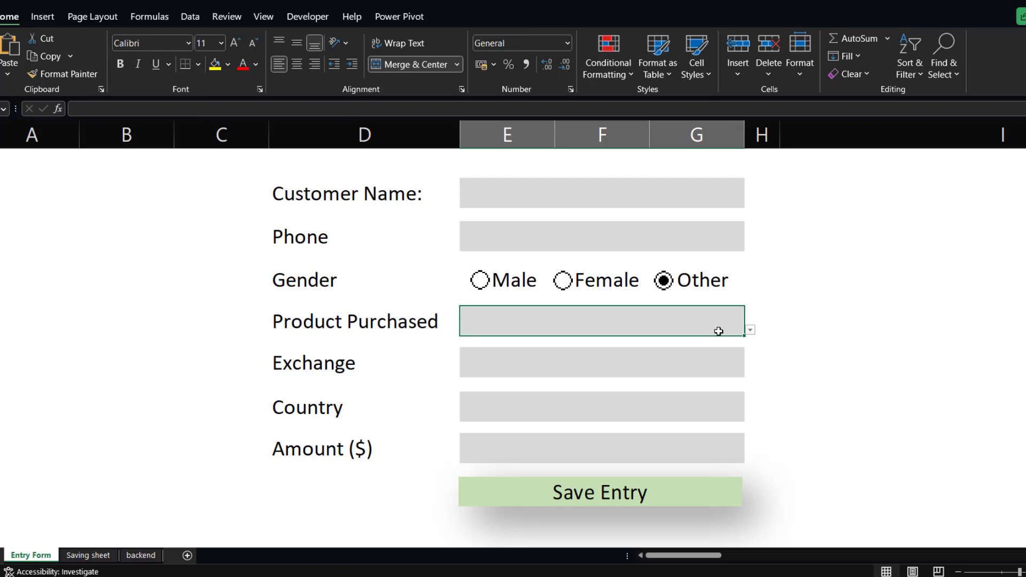
Open the Product Purchased and Exchange drop-down lists to review their options.
click(750, 330)
key(Escape)
click(518, 363)
click(750, 371)
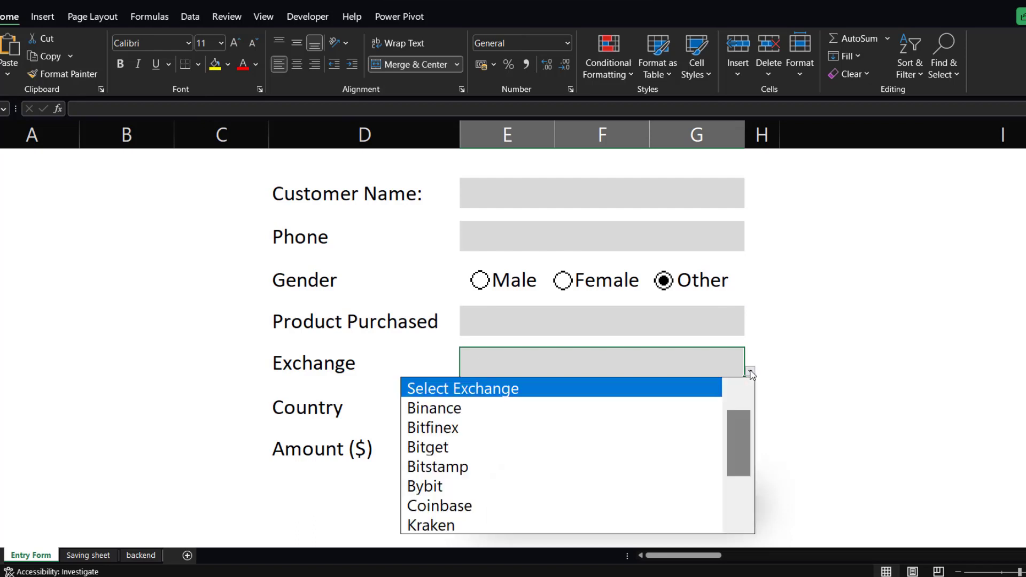
key(Escape)
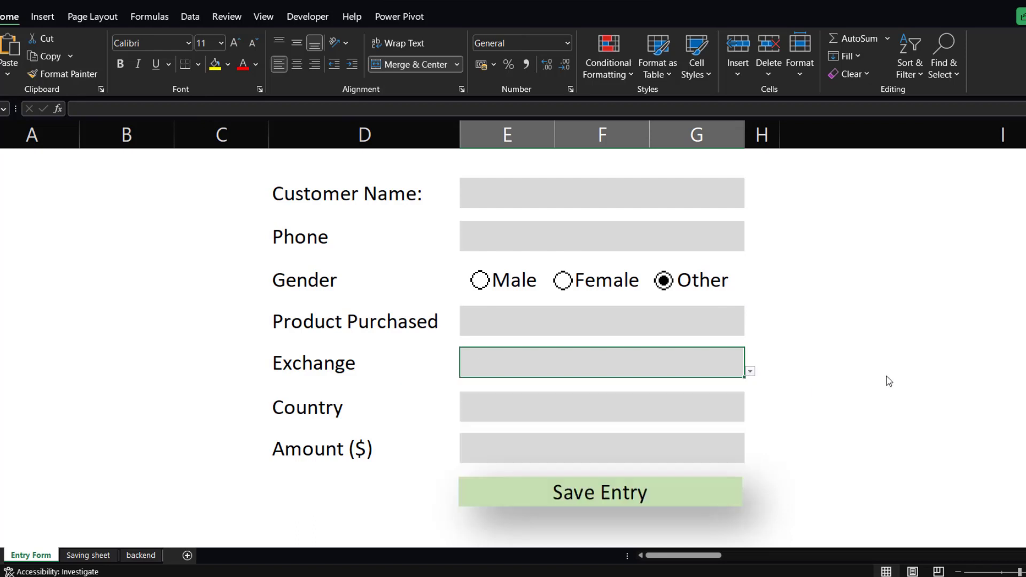
click(523, 406)
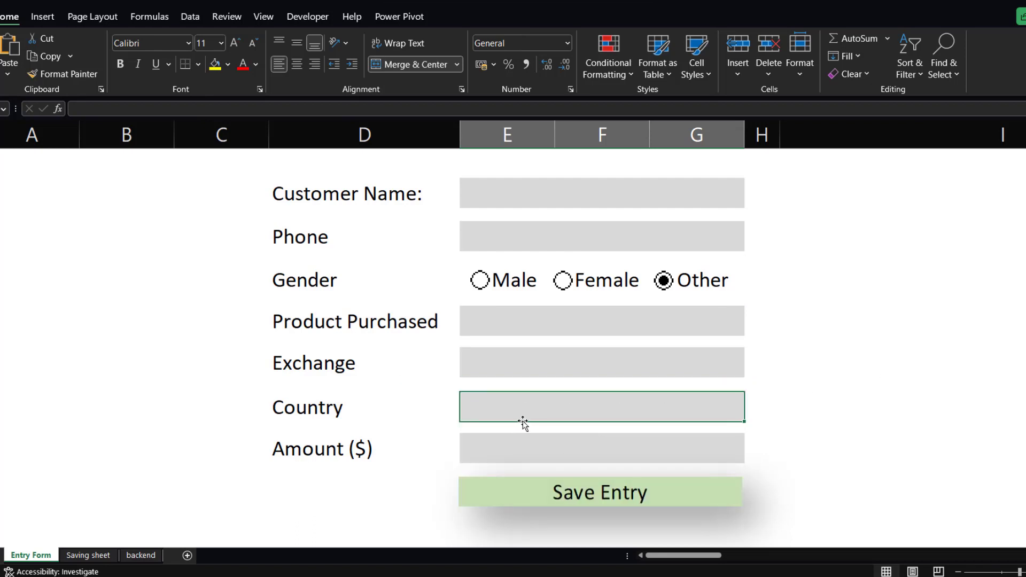
click(503, 443)
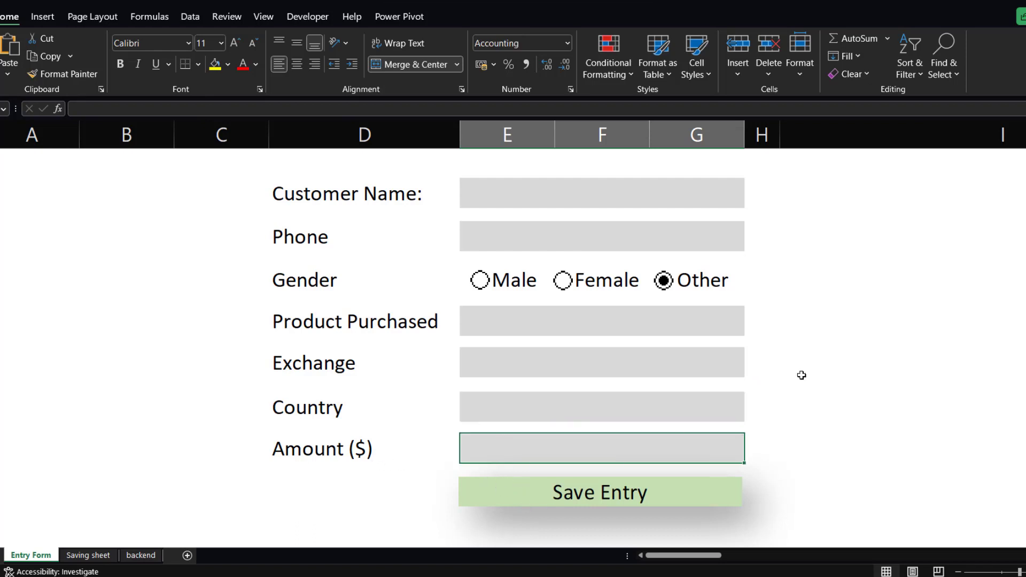
click(211, 469)
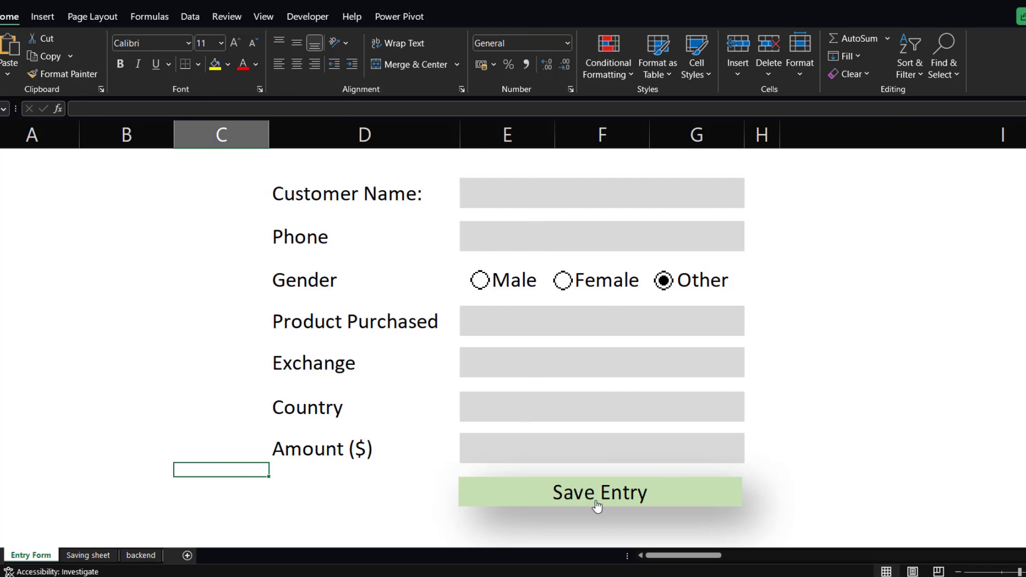
Check the Saving sheet's table columns and return to the Entry Form sheet.
click(88, 559)
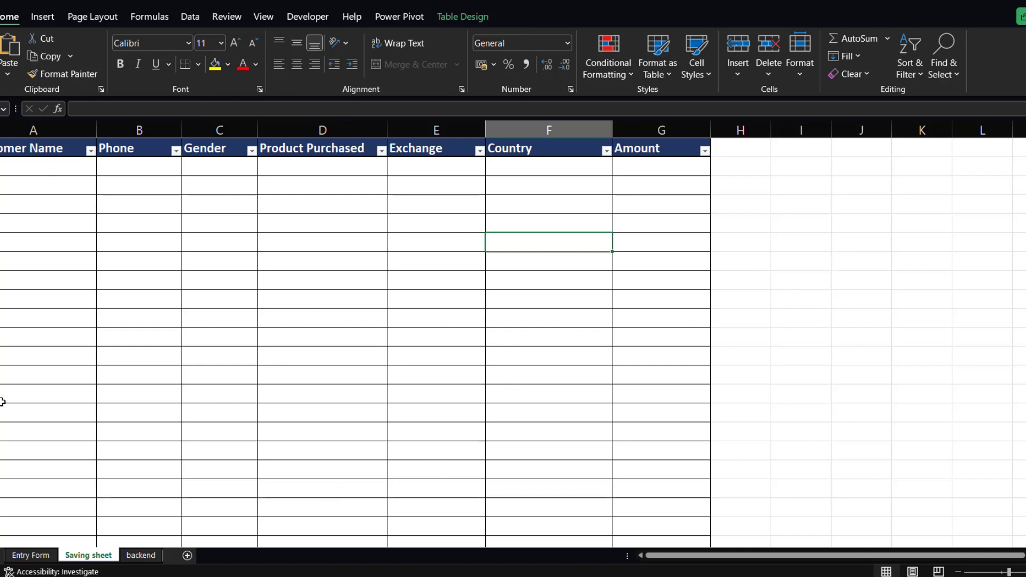
click(31, 555)
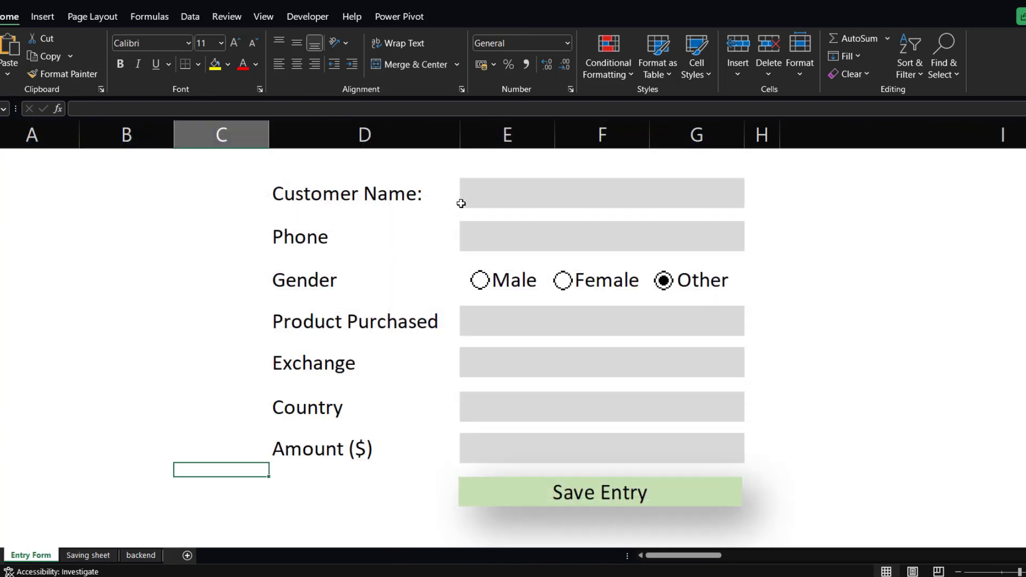
Enter the customer's name in the Customer Name field and then clear it again.
click(486, 194)
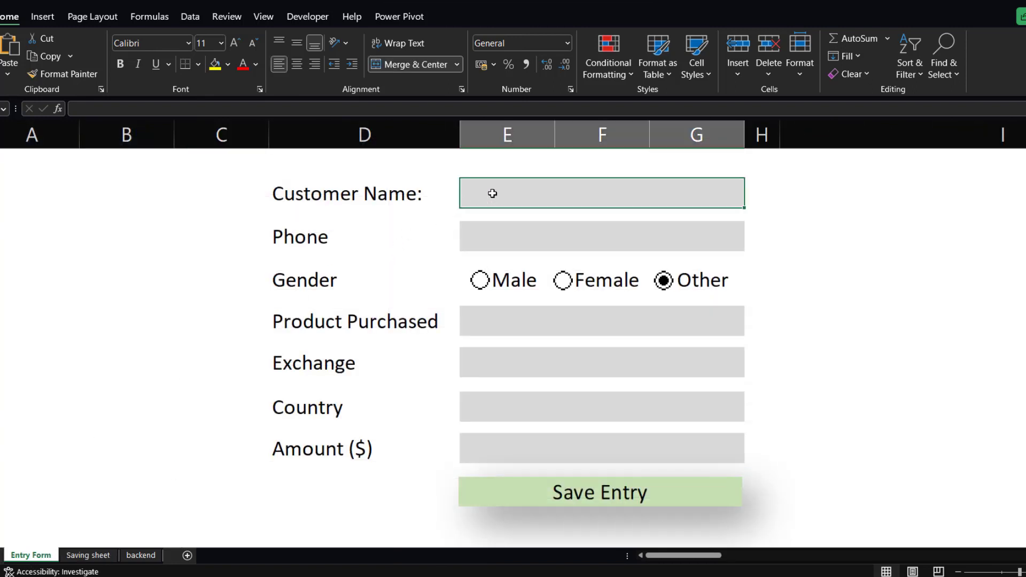
text(Char)
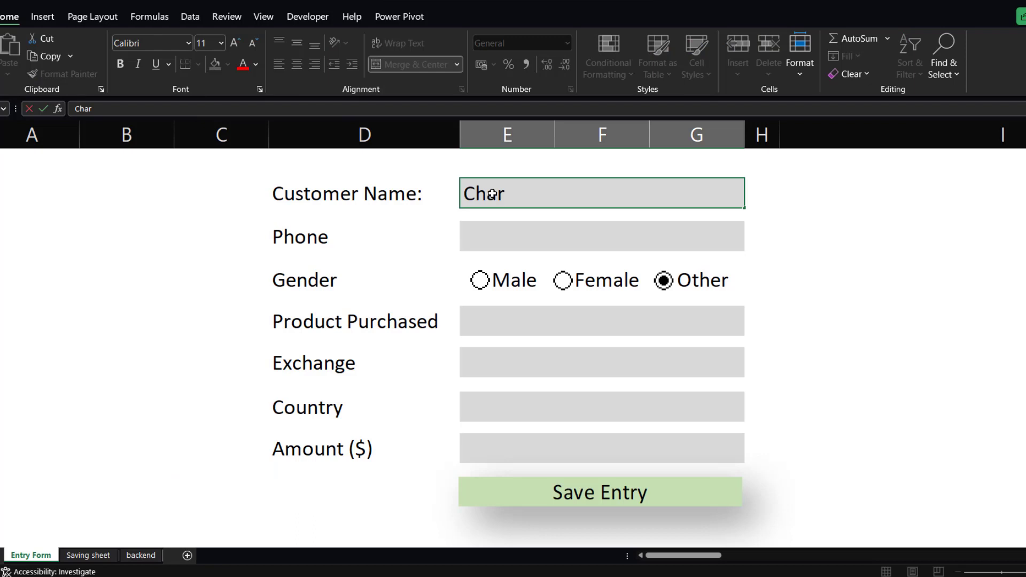
text(les)
click(501, 238)
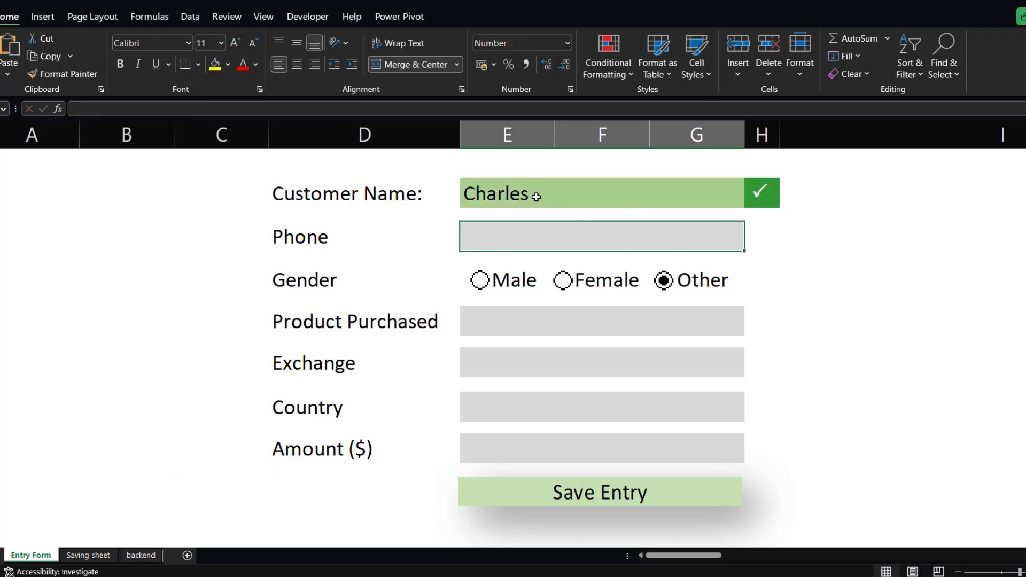
click(570, 197)
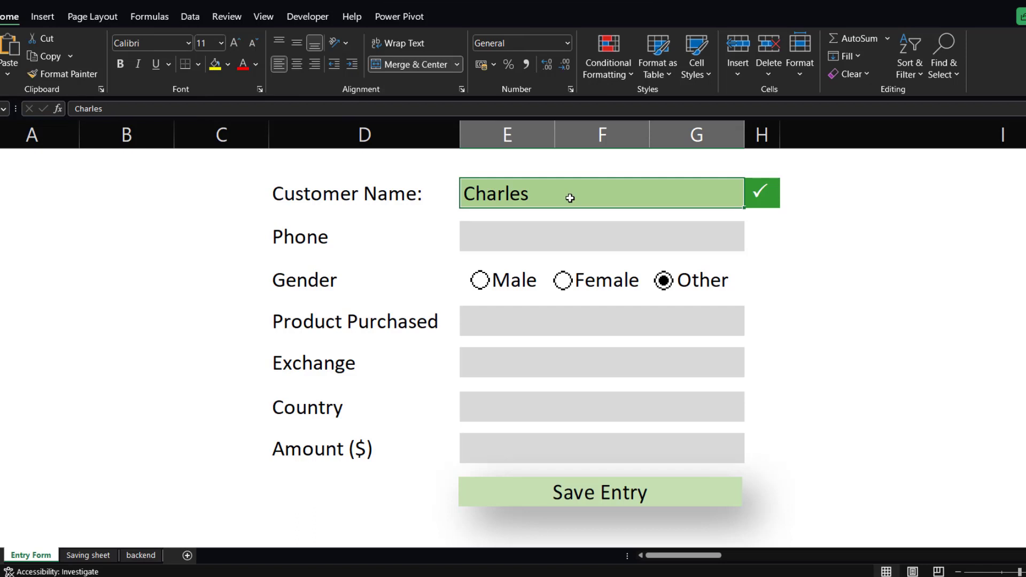
key(BackSpace)
key(Return)
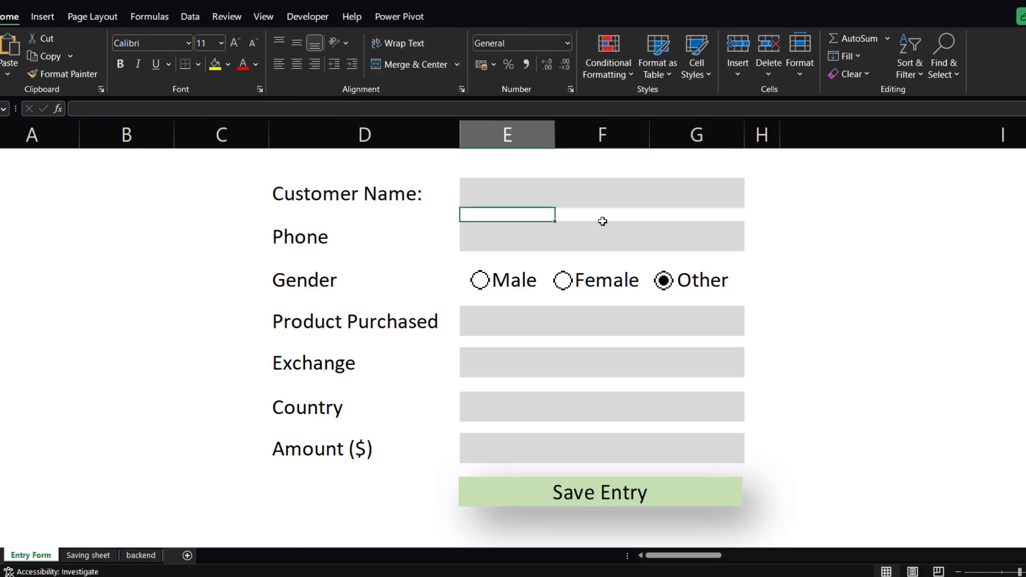
Enter the customer's first name in the Customer Name field.
click(527, 195)
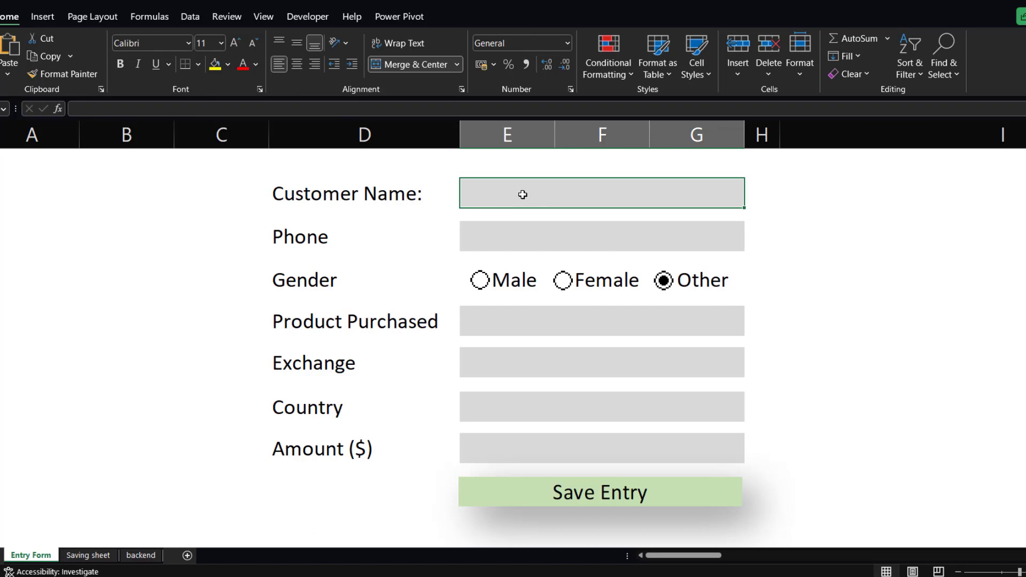
text(Char)
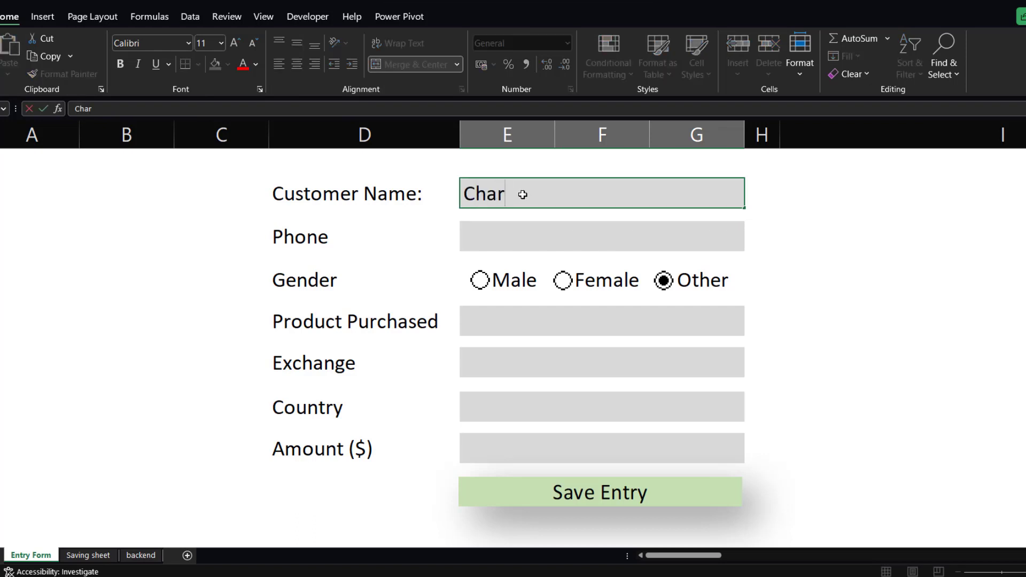
text(les)
key(Return)
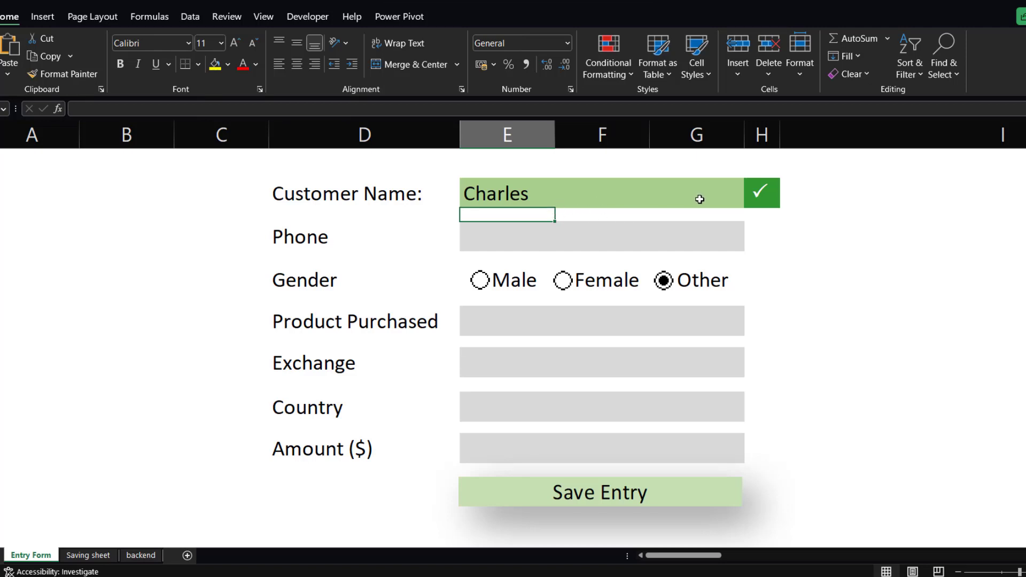
Enter the customer's phone number in the Phone field.
click(508, 234)
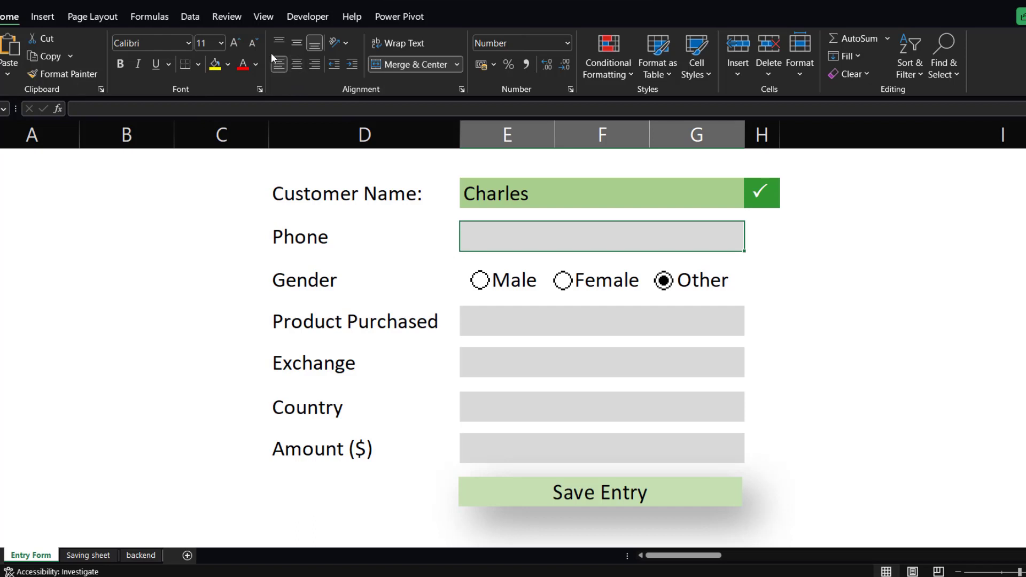
click(573, 323)
click(499, 240)
text(8585858)
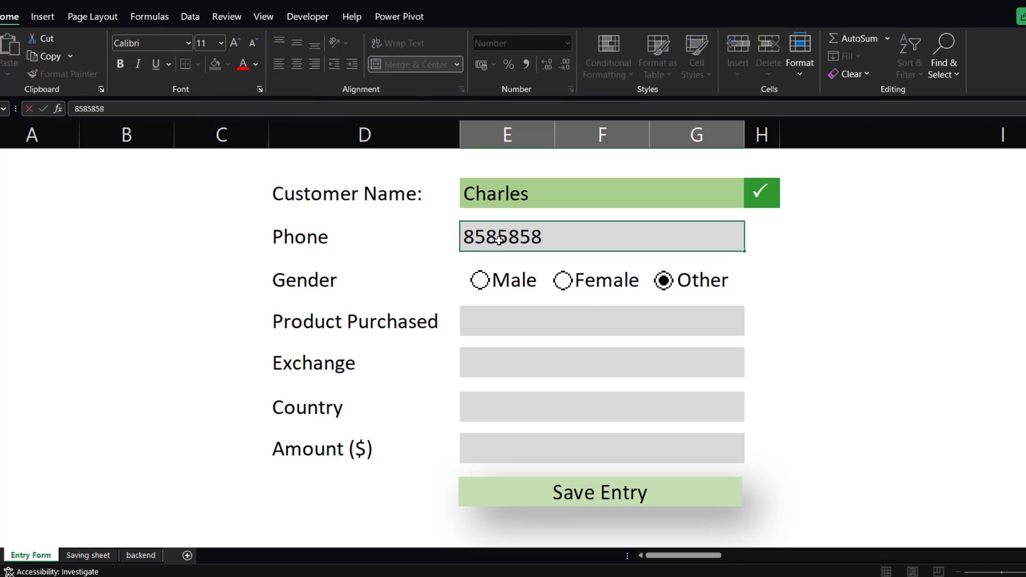
key(Return)
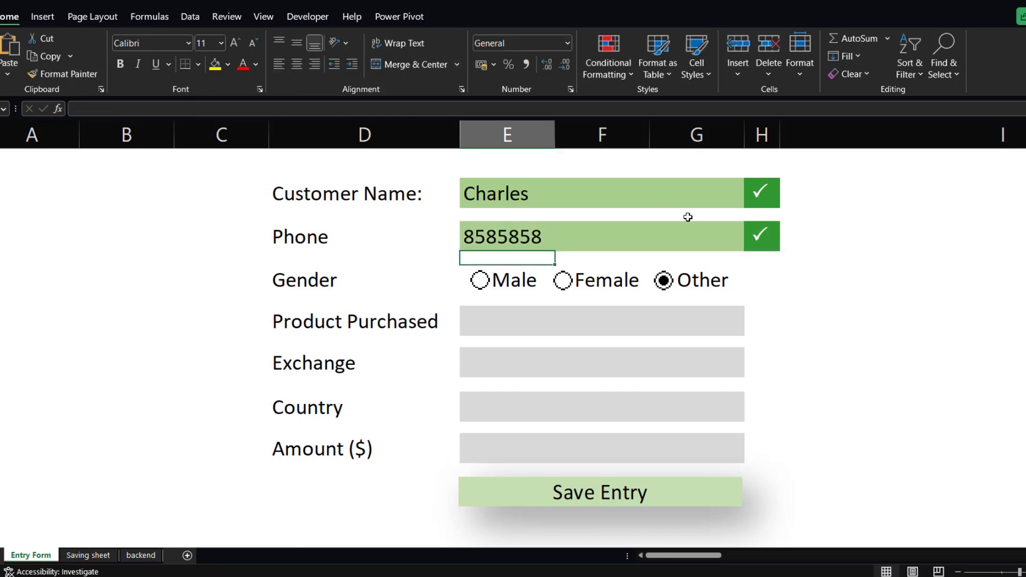
Select Male as the gender and choose Bitcoin as the product purchased.
click(477, 281)
click(518, 326)
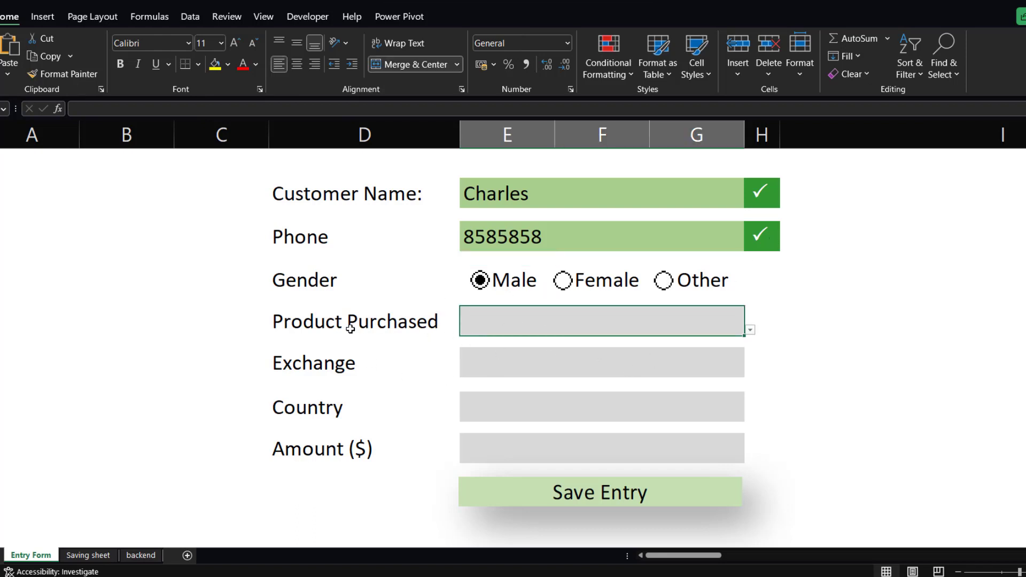
click(749, 330)
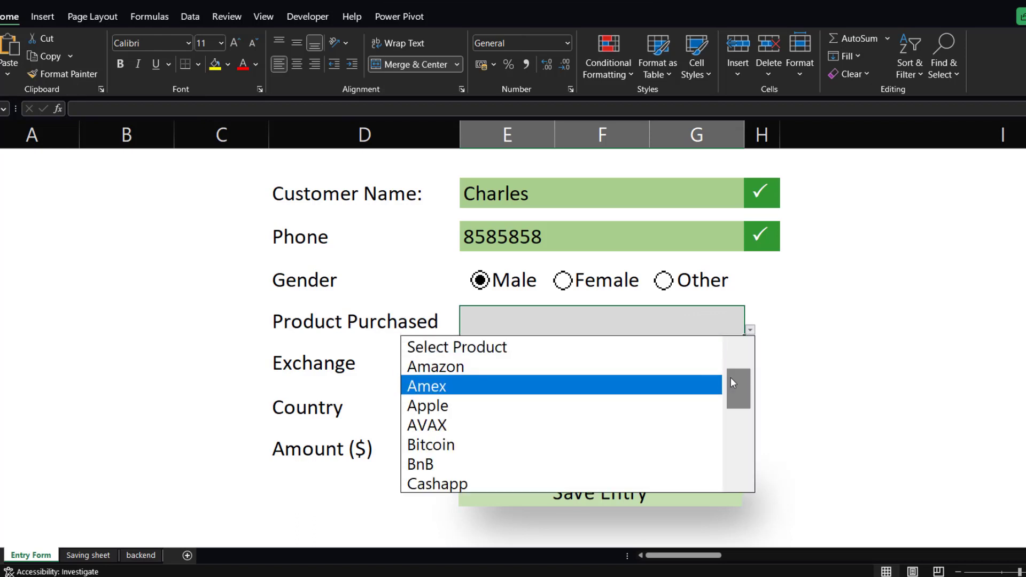
scroll(730, 377, down, 2)
scroll(746, 385, up, 2)
click(464, 445)
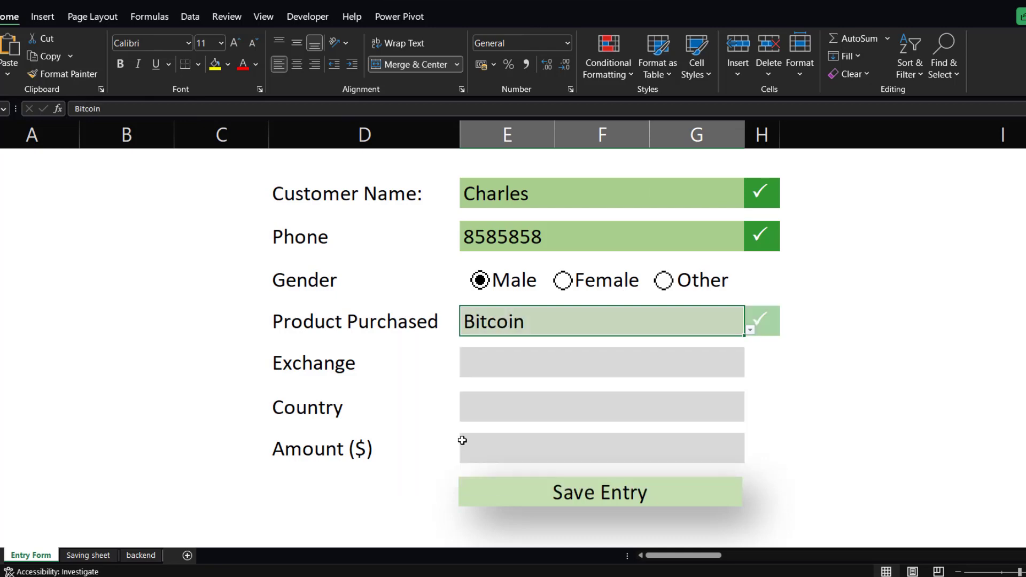
Choose Binance from the Exchange drop-down list.
click(494, 362)
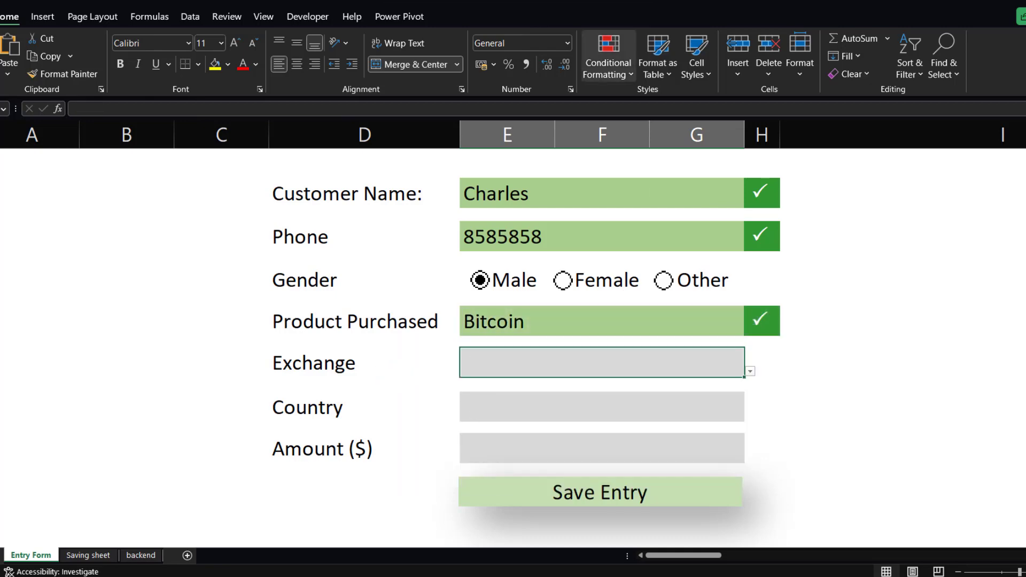
click(750, 371)
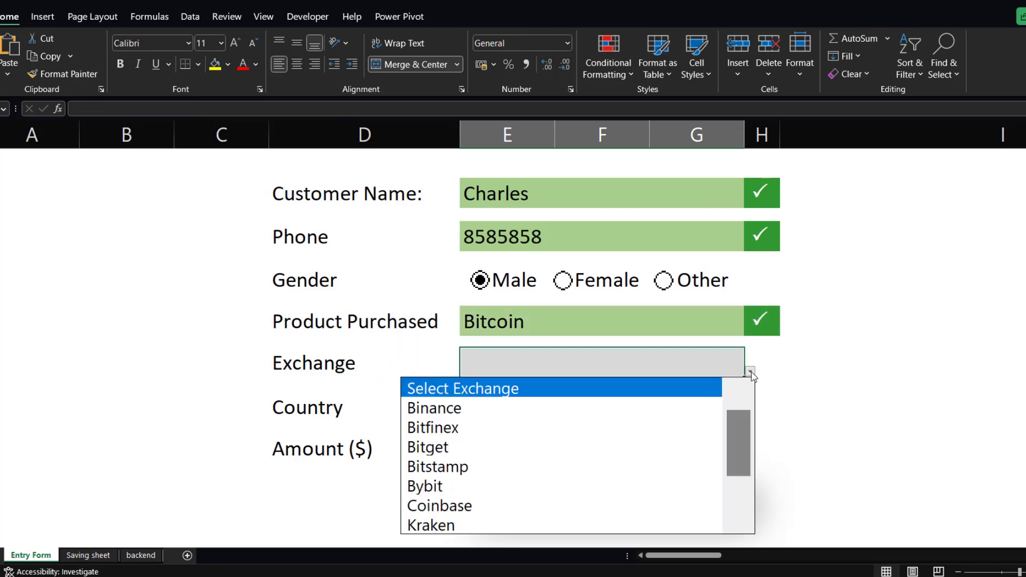
click(469, 404)
click(512, 407)
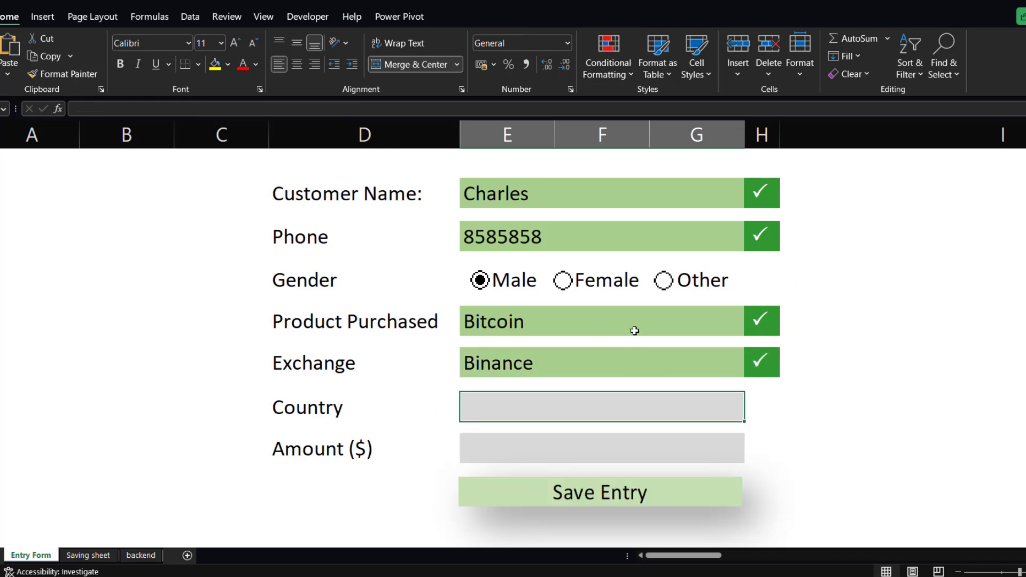
Enter USA as the country and 5000 as the amount on the form.
text(USA)
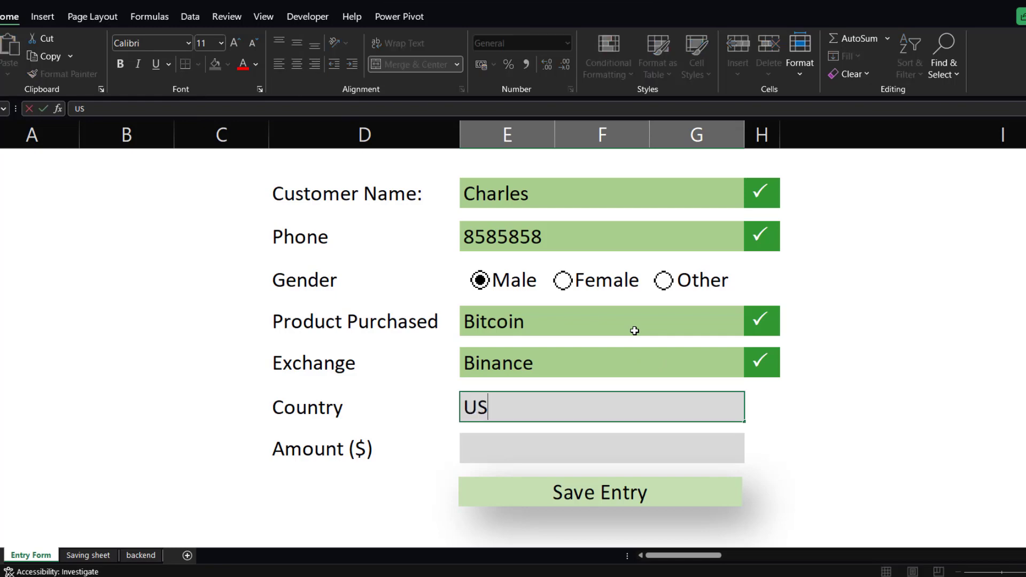
click(618, 453)
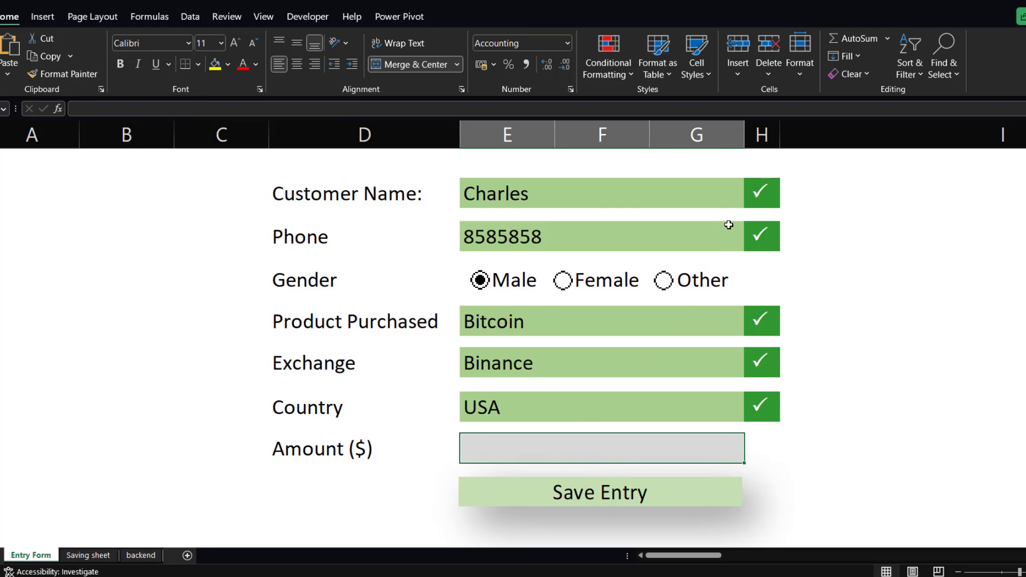
text(5000)
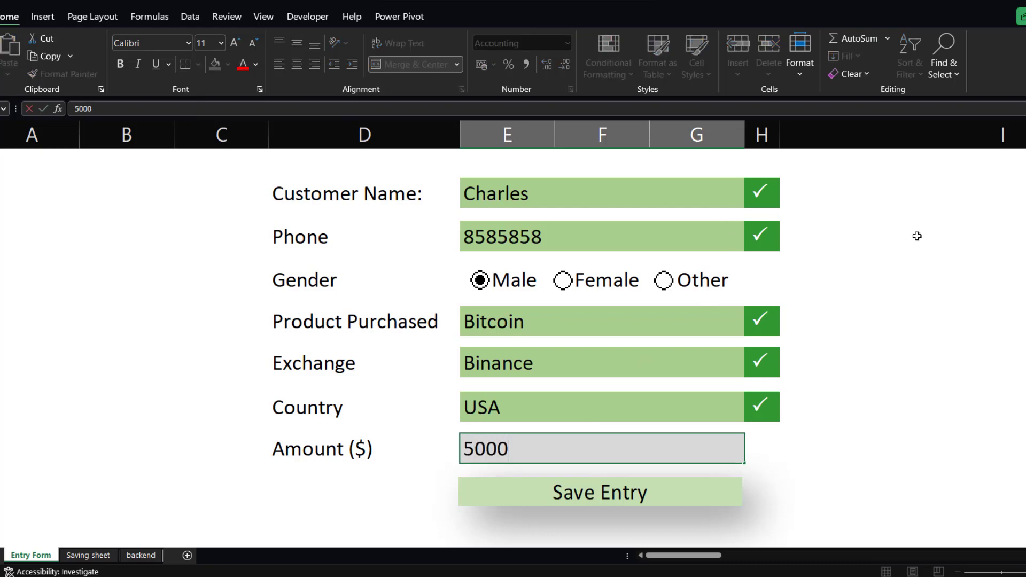
key(Return)
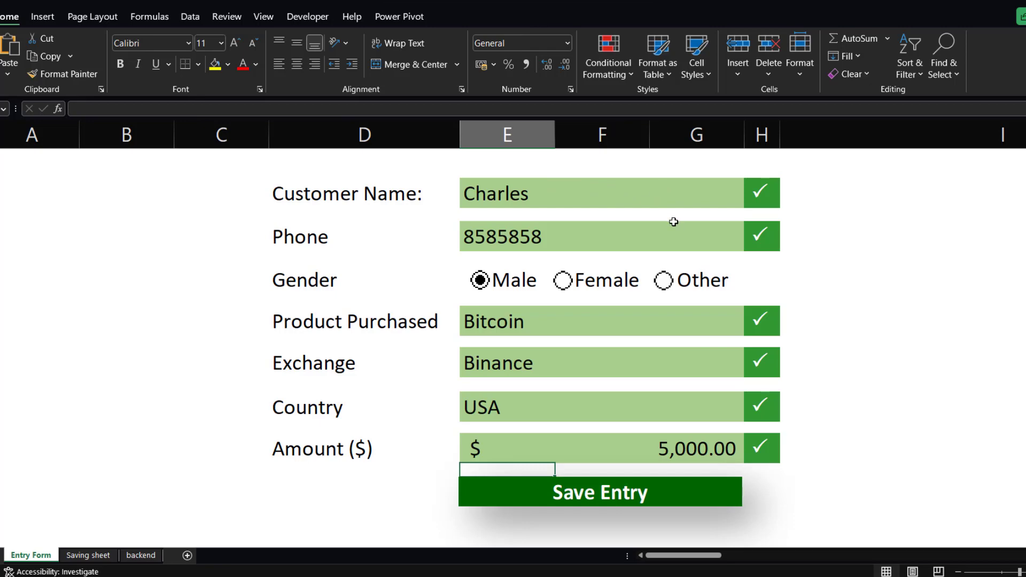
Save the entry and open the Saving sheet.
click(671, 497)
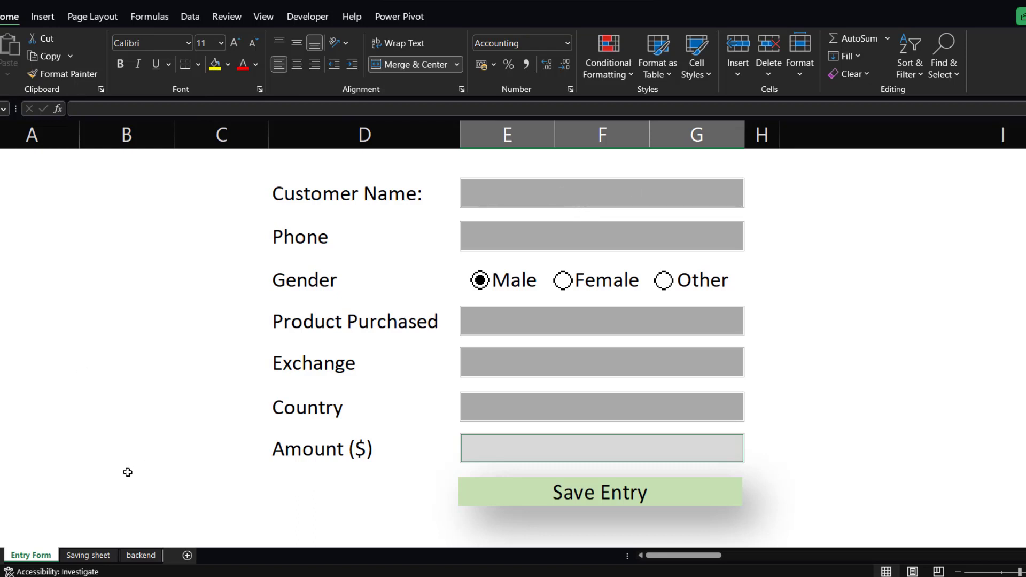
click(95, 559)
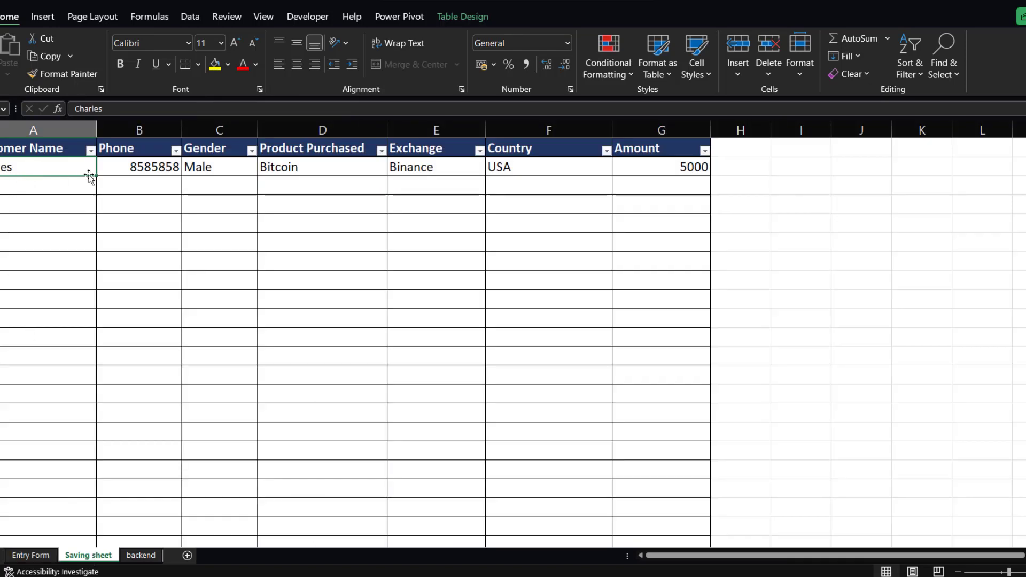
Inspect the saved record's cells on the Saving sheet, switching between it and the Entry Form.
click(124, 172)
click(215, 169)
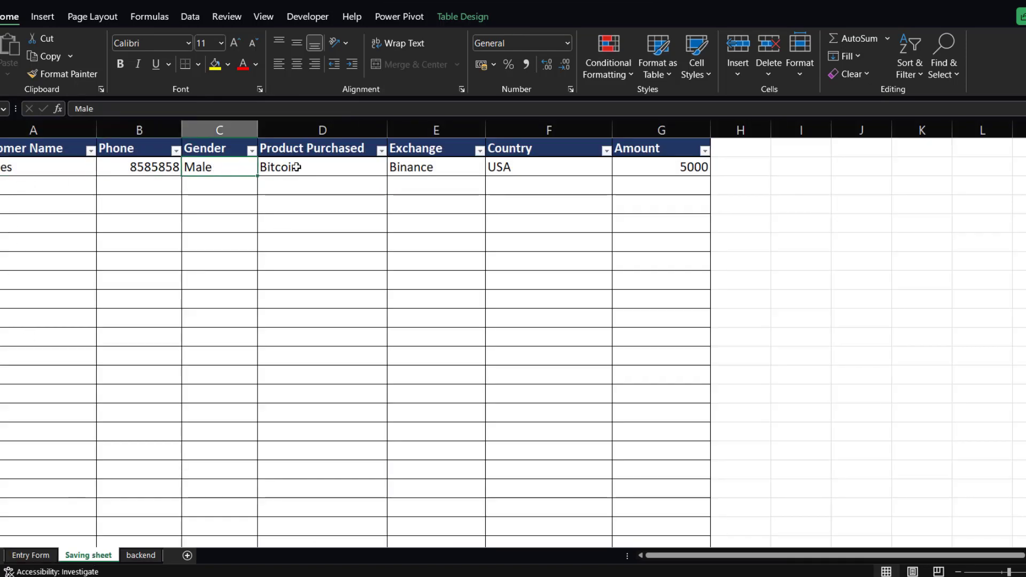
click(296, 166)
click(408, 170)
click(492, 168)
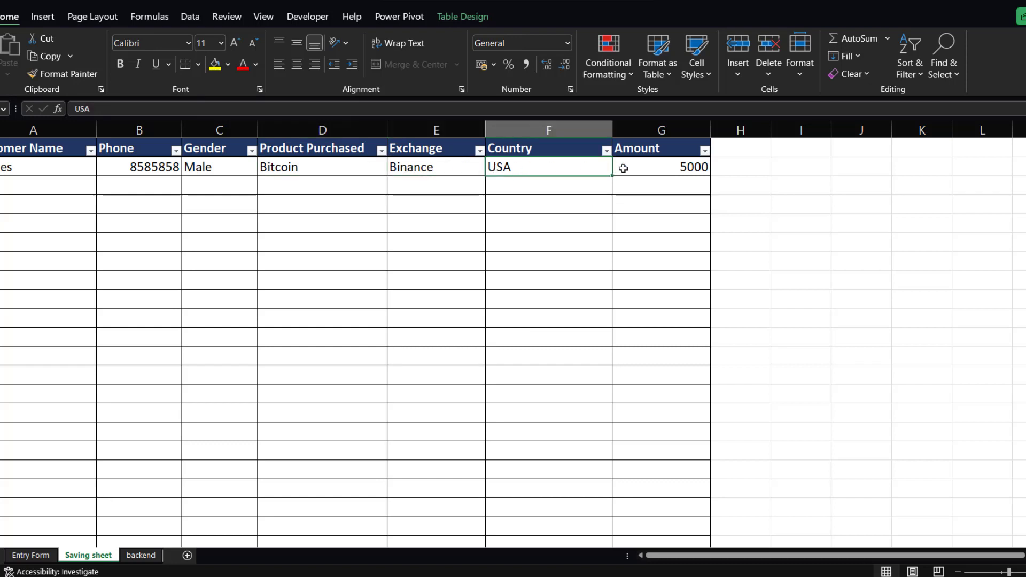
click(628, 170)
click(141, 168)
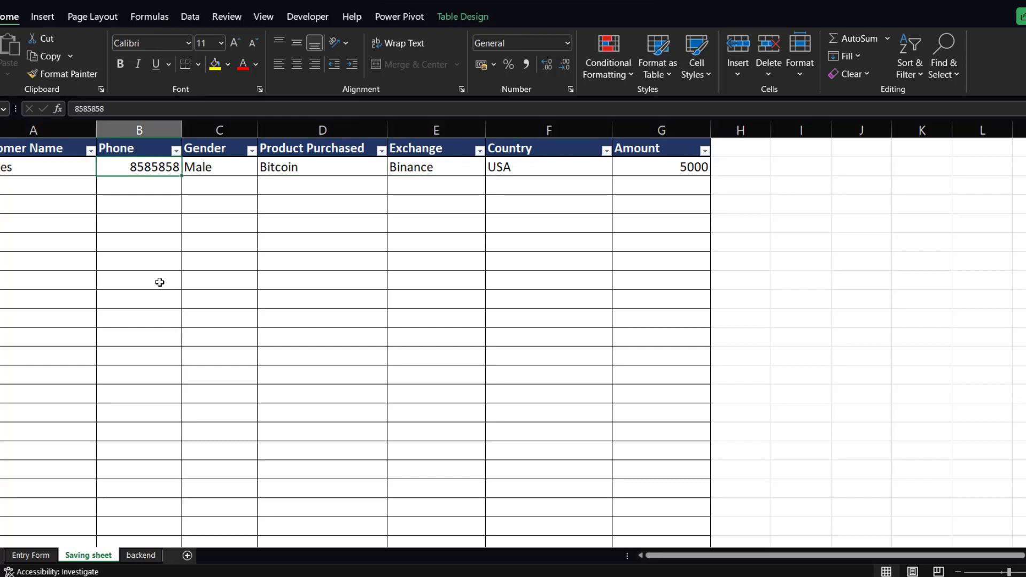
click(37, 555)
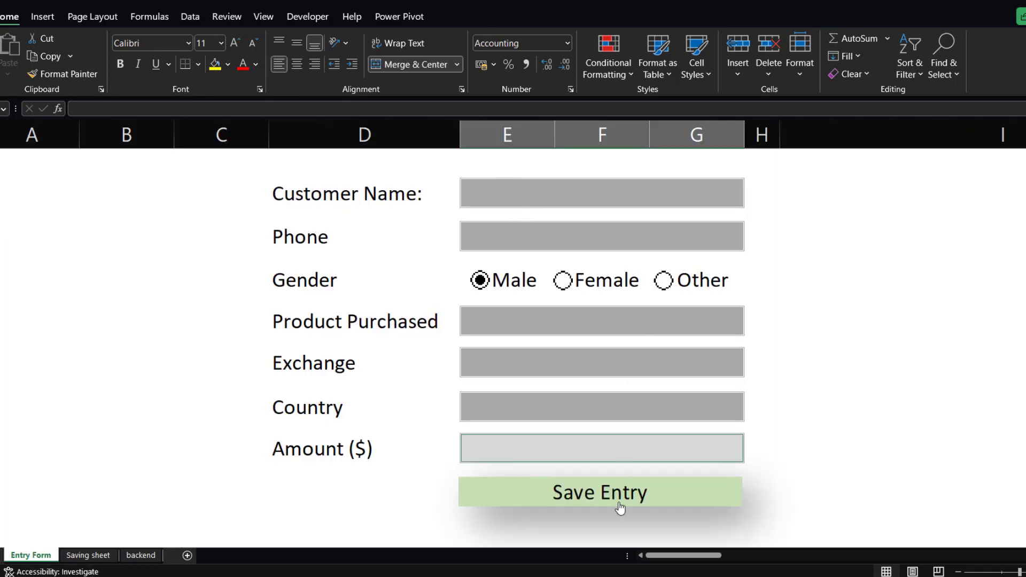
click(91, 556)
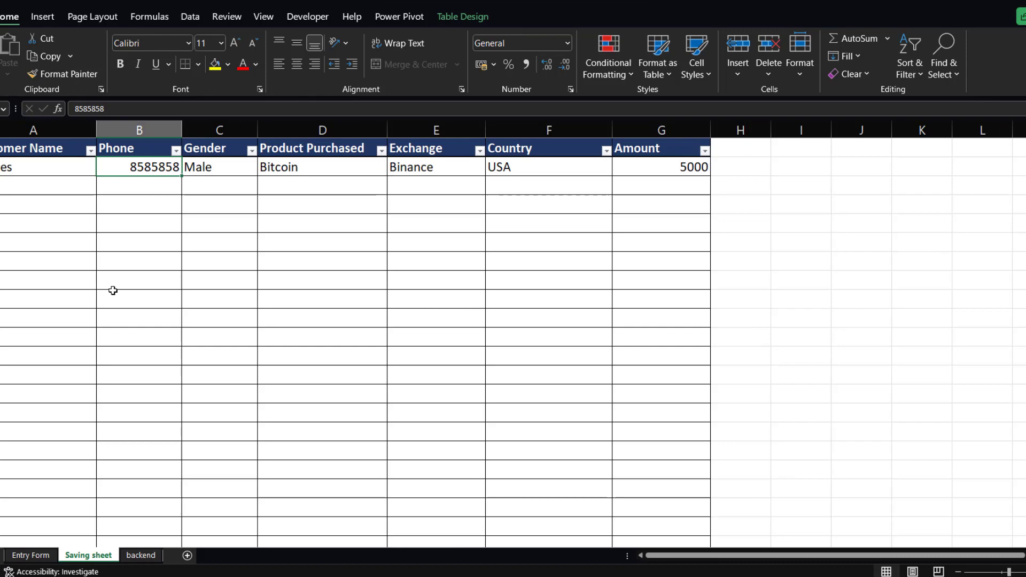
click(24, 183)
click(136, 187)
click(222, 189)
click(315, 194)
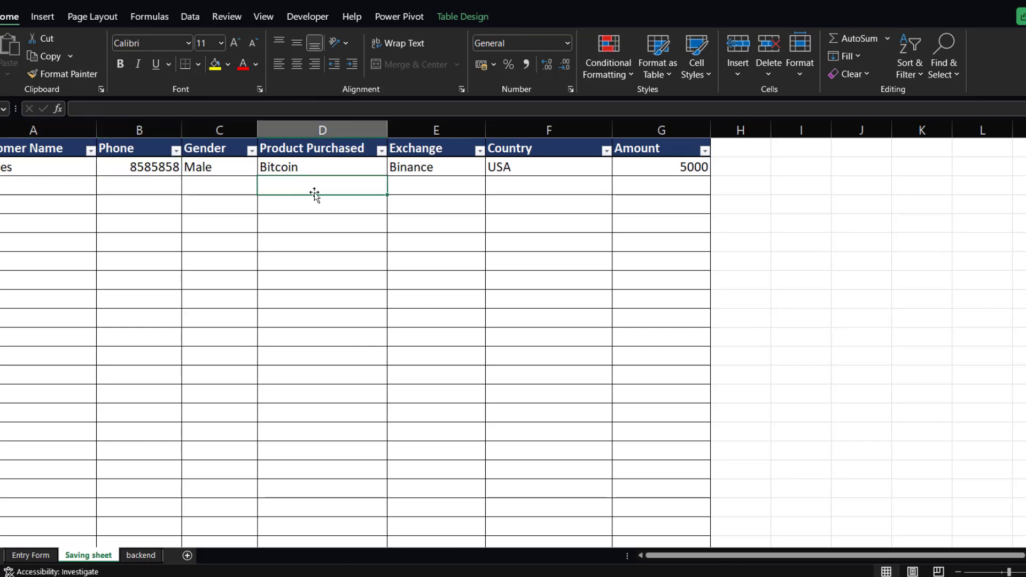
click(29, 555)
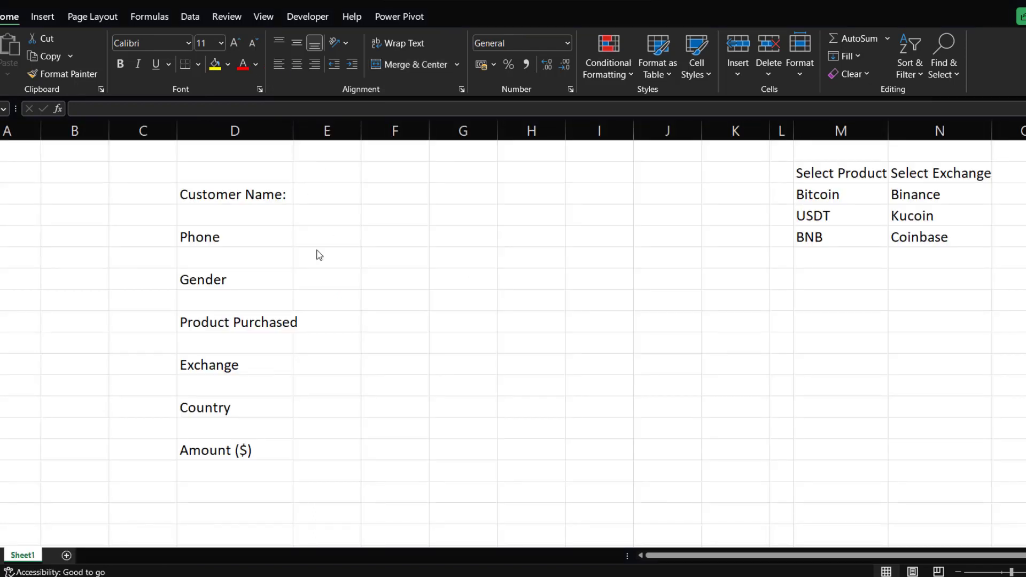
Widen column D in the new workbook so the form labels fit.
click(249, 197)
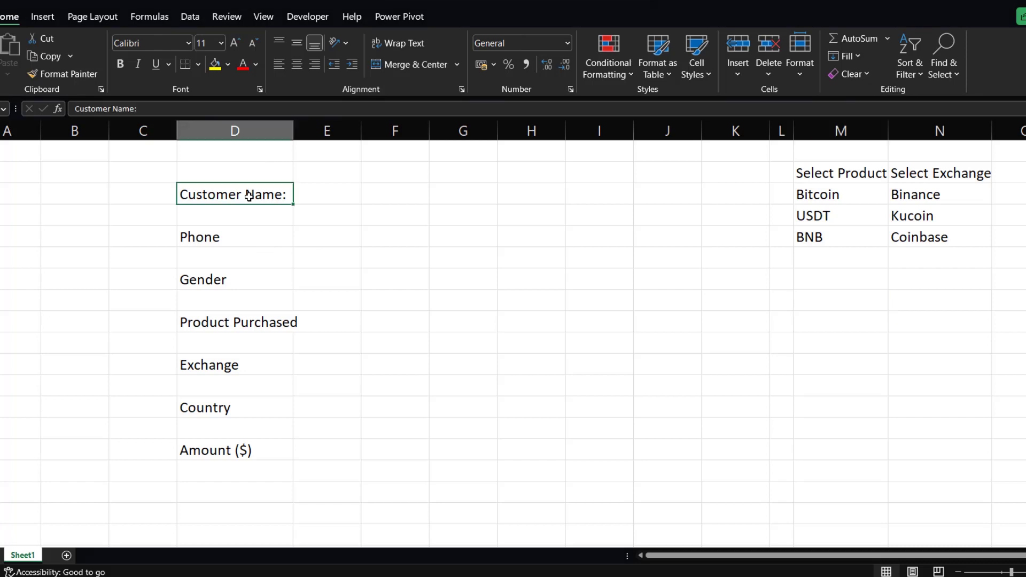
click(224, 239)
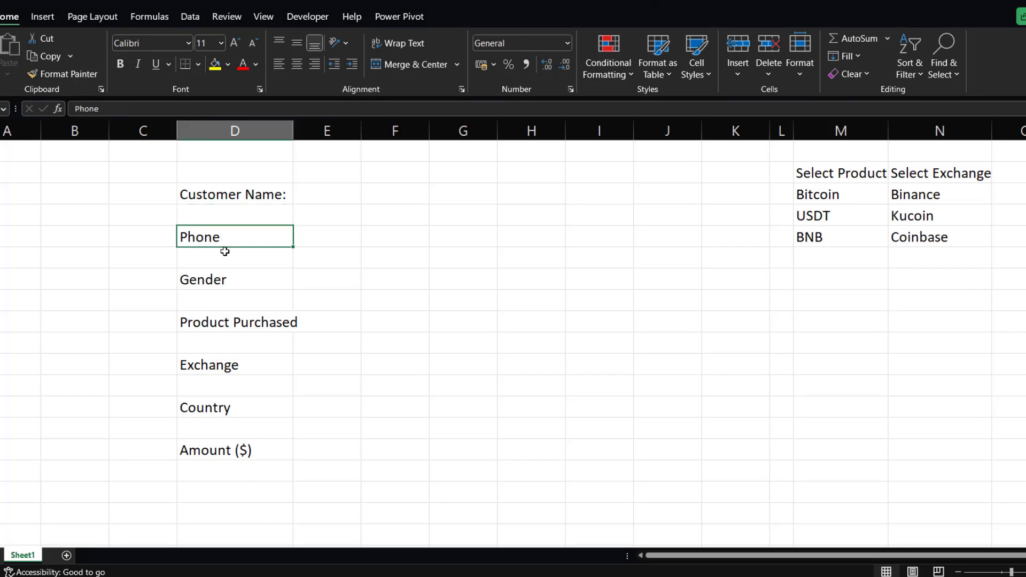
click(211, 284)
click(214, 321)
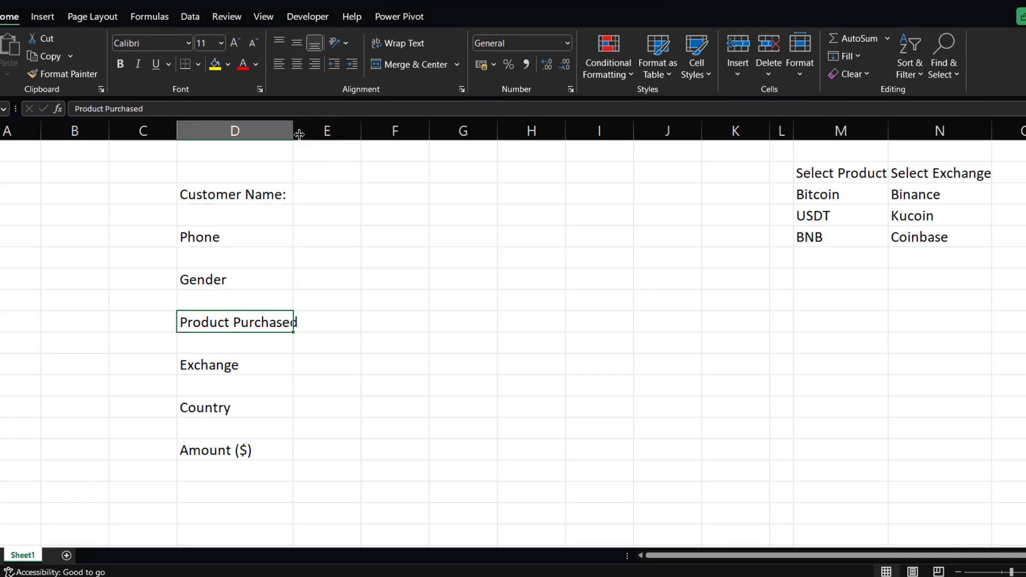
drag(293, 133, 302, 133)
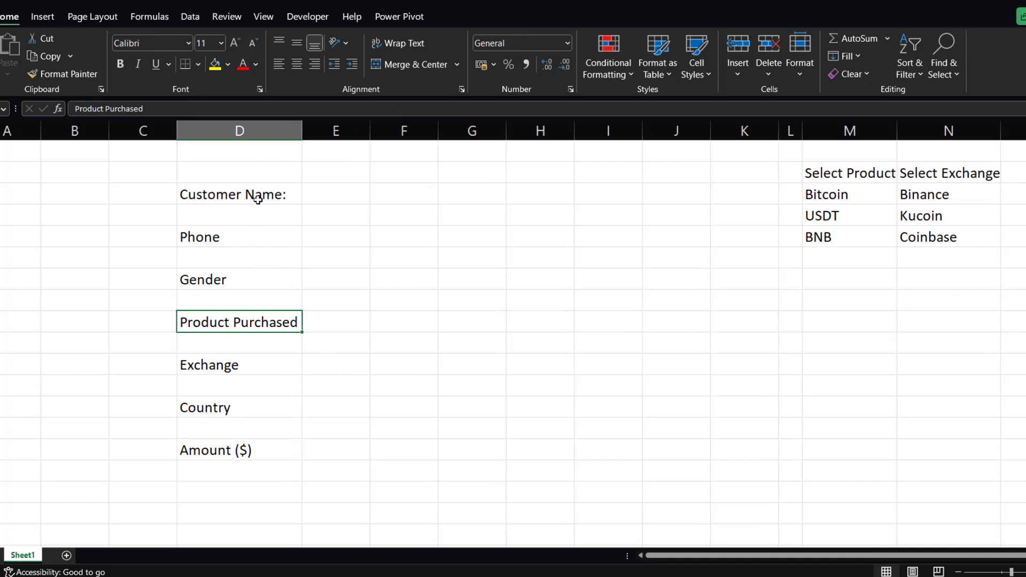
click(321, 195)
click(242, 196)
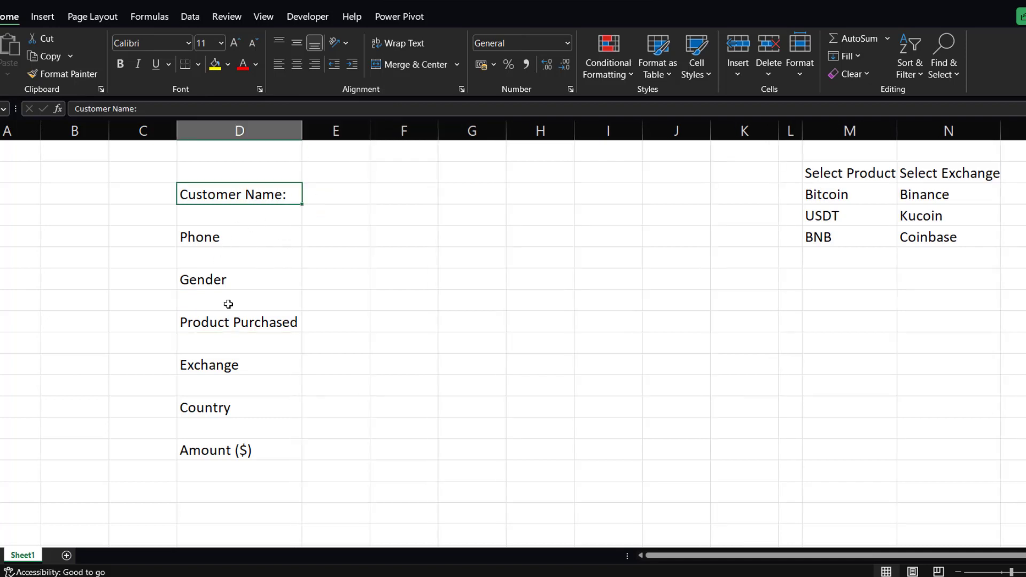
drag(832, 172, 845, 239)
click(840, 214)
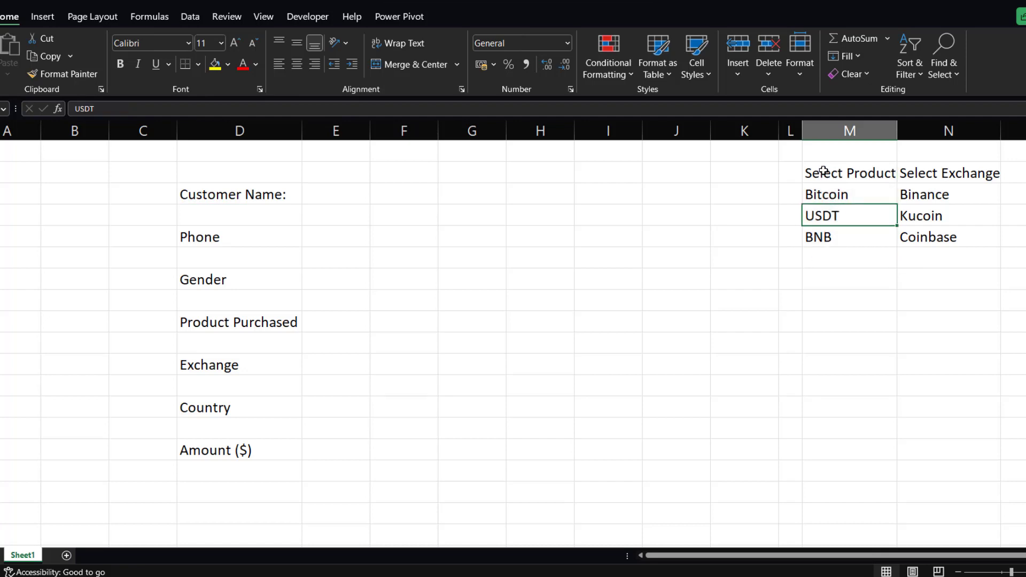
click(932, 169)
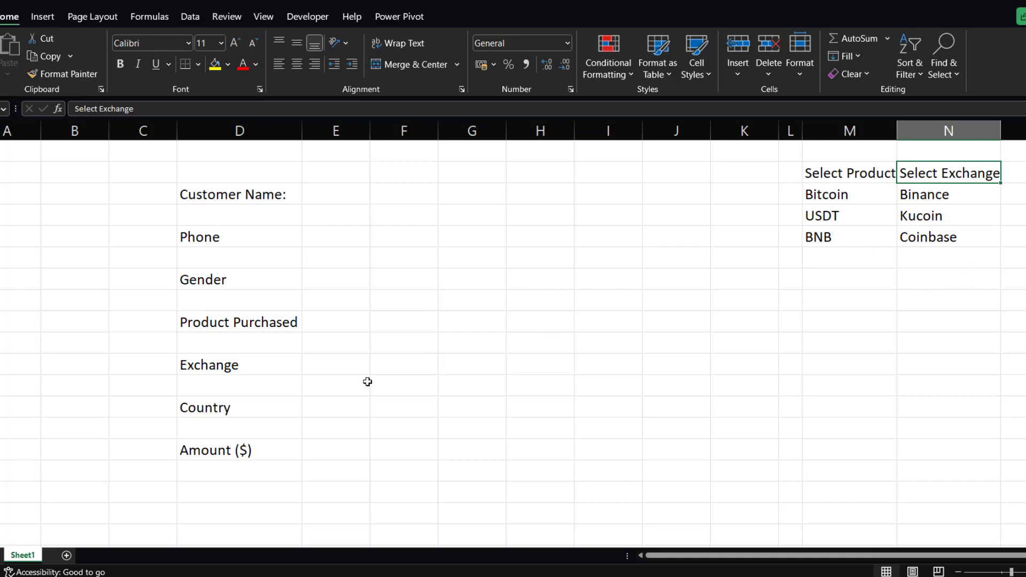
Rename Sheet1 as Entry form.
double_click(23, 556)
key(BackSpace)
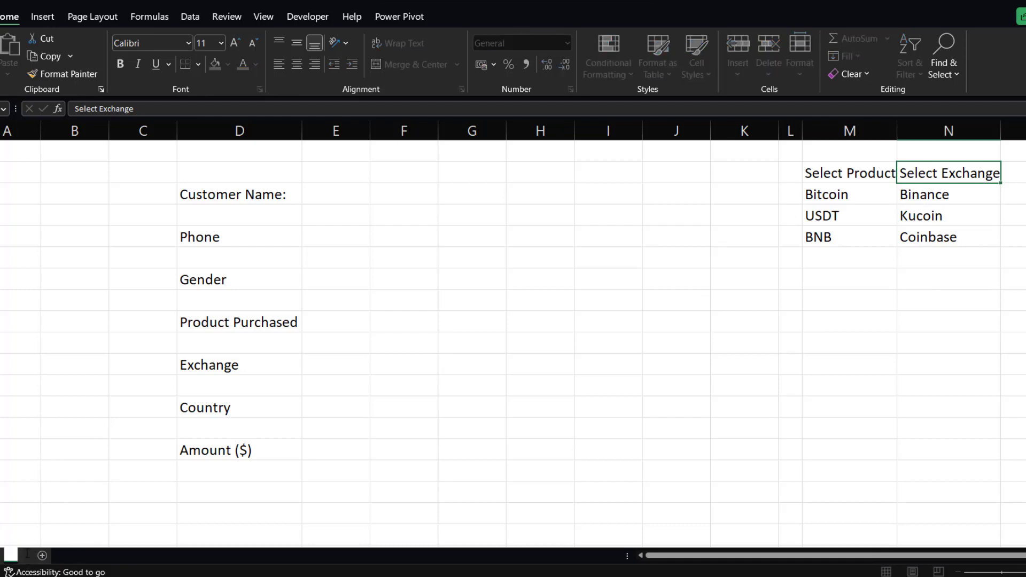
text(Entry)
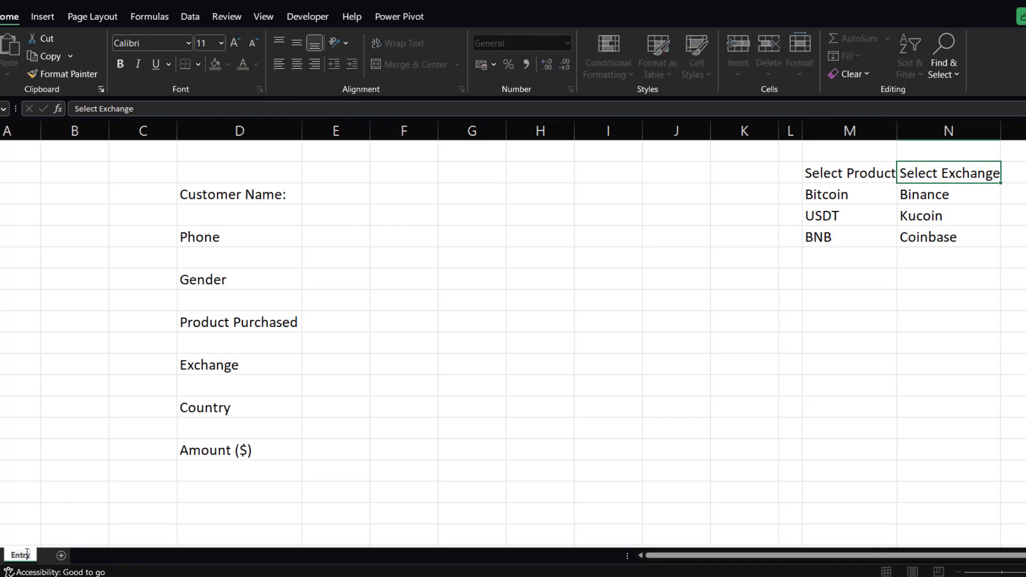
text( form)
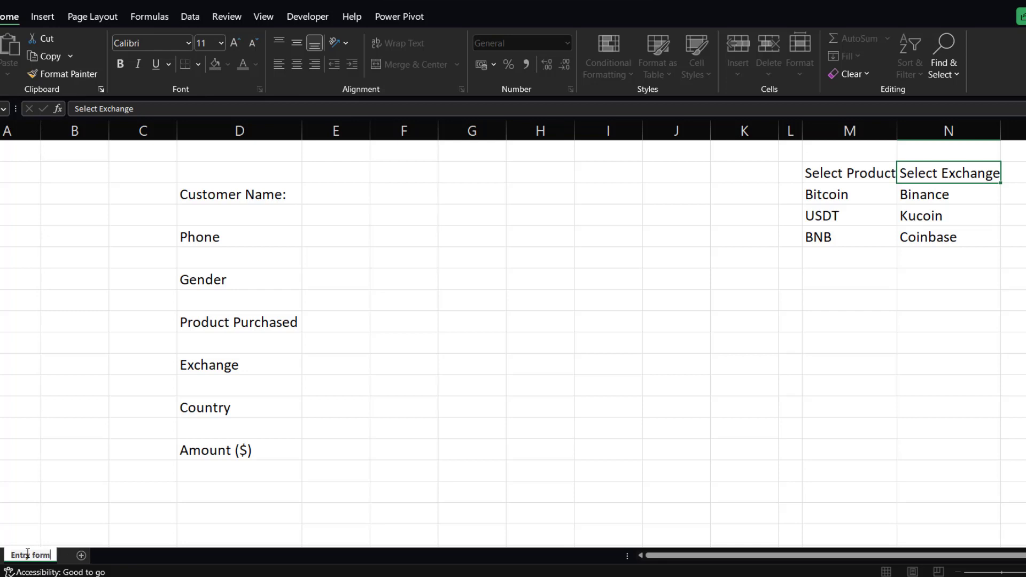
key(Return)
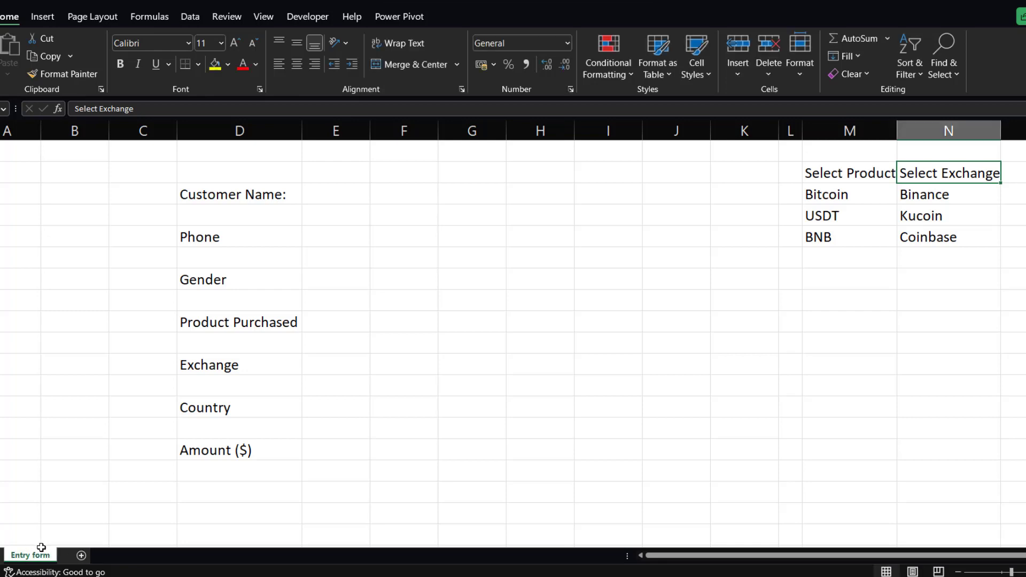
Add a new worksheet and rename it Data Table.
click(81, 555)
double_click(79, 555)
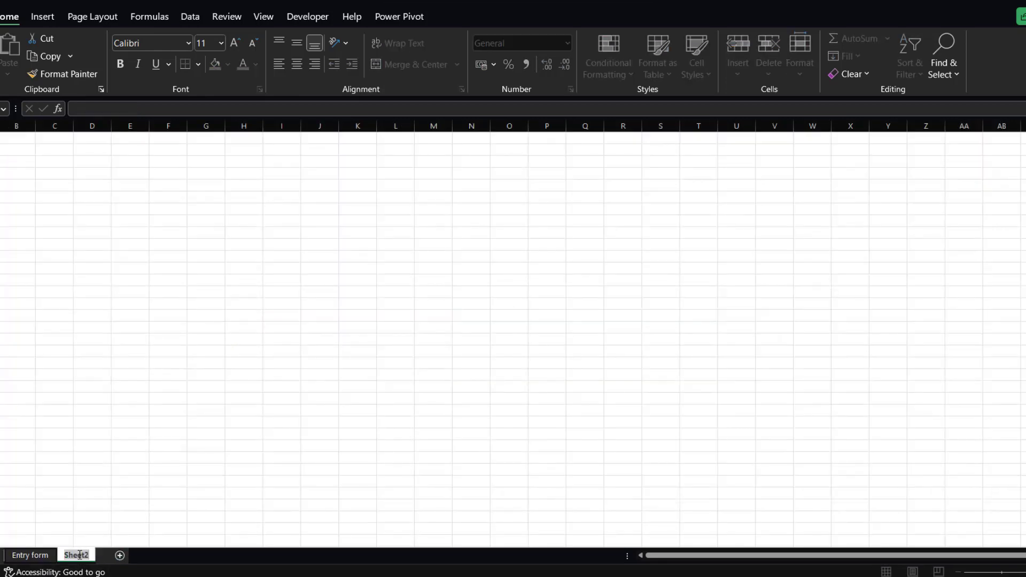
key(BackSpace)
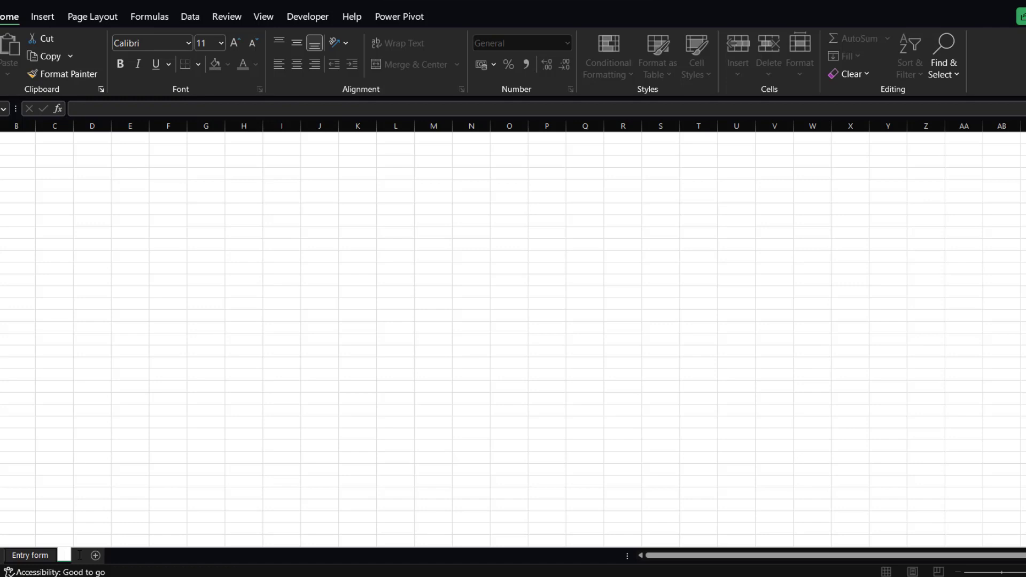
text(S)
key(BackSpace)
text(Data)
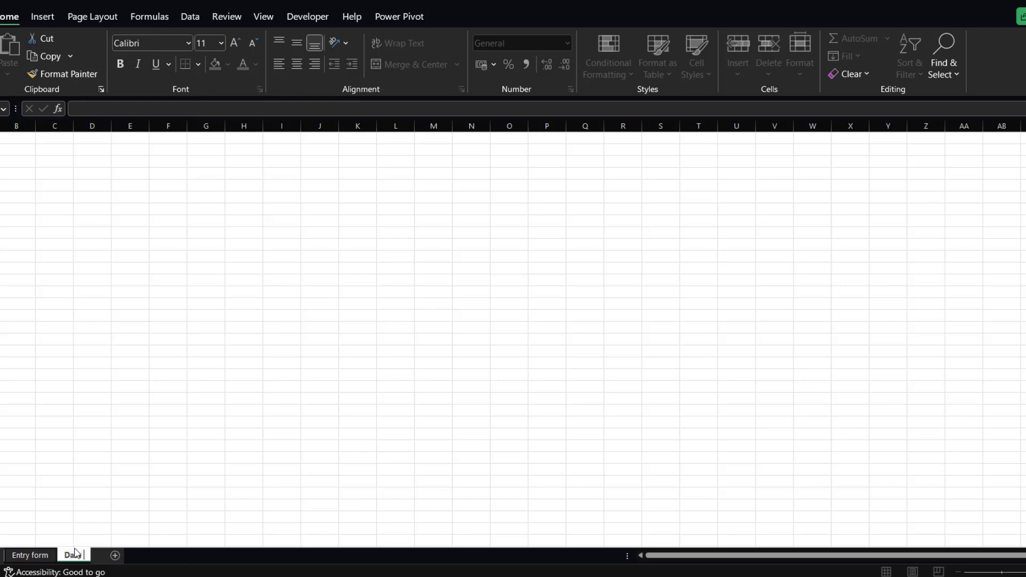
text( Table)
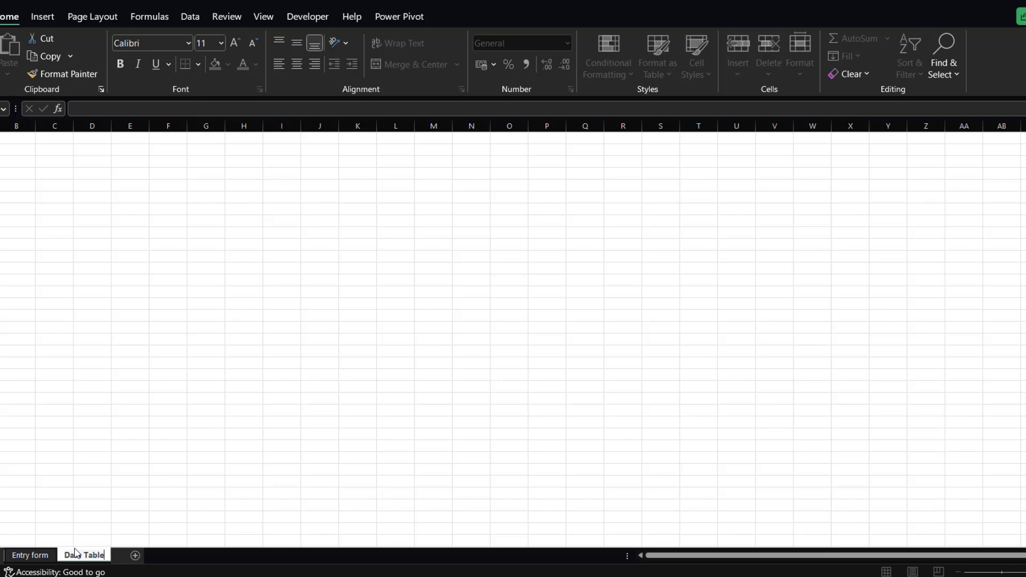
click(89, 404)
Enter Customer Name as the header in cell A1 of Data Table and widen column A.
click(47, 556)
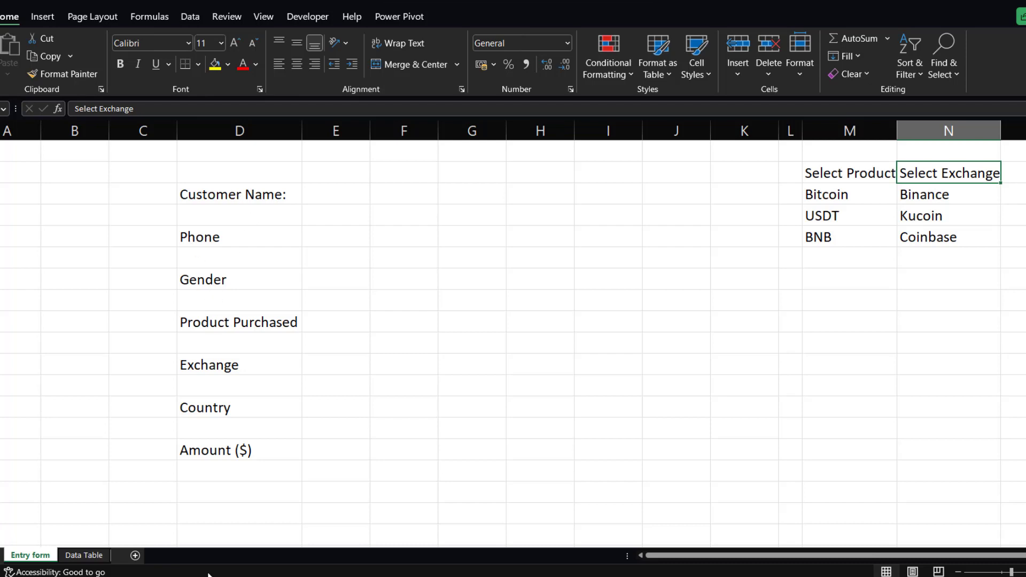
click(84, 556)
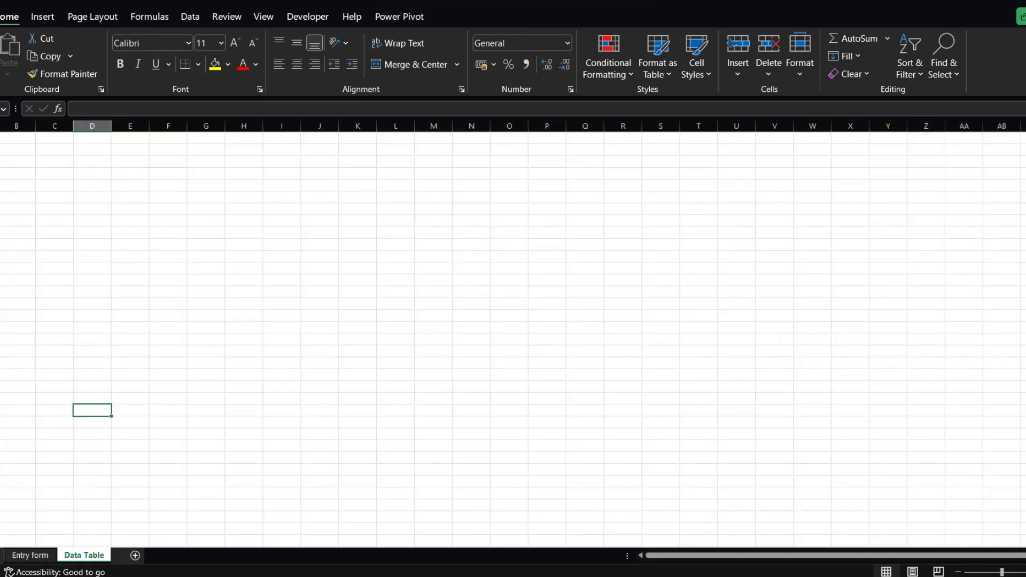
click(1025, 571)
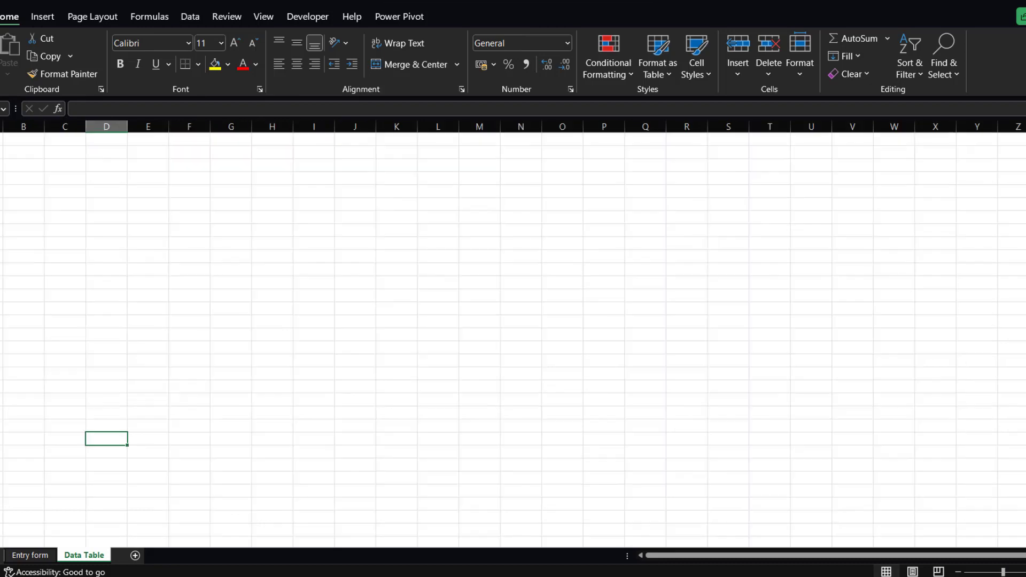
click(1025, 572)
click(3, 141)
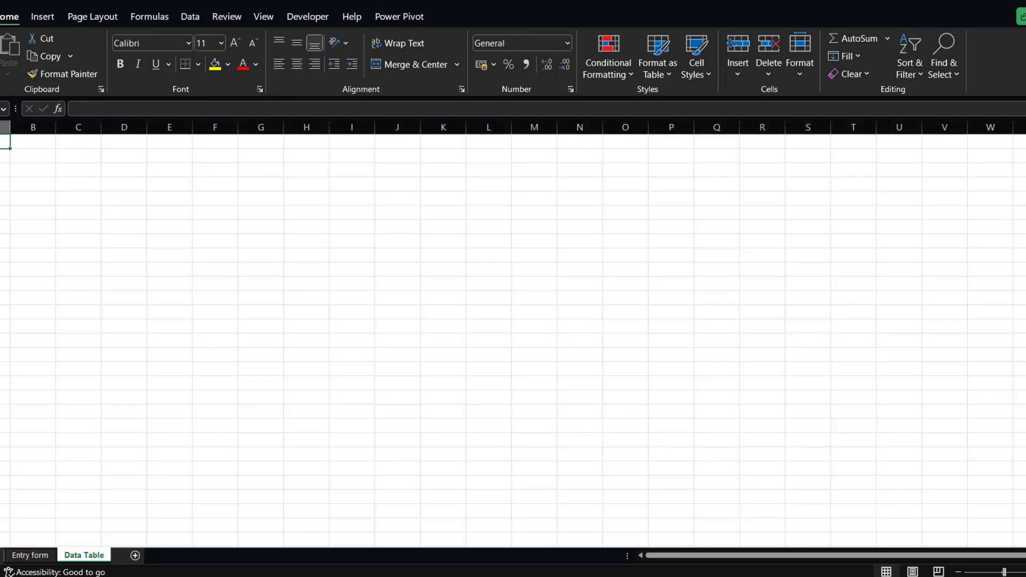
text(Custo)
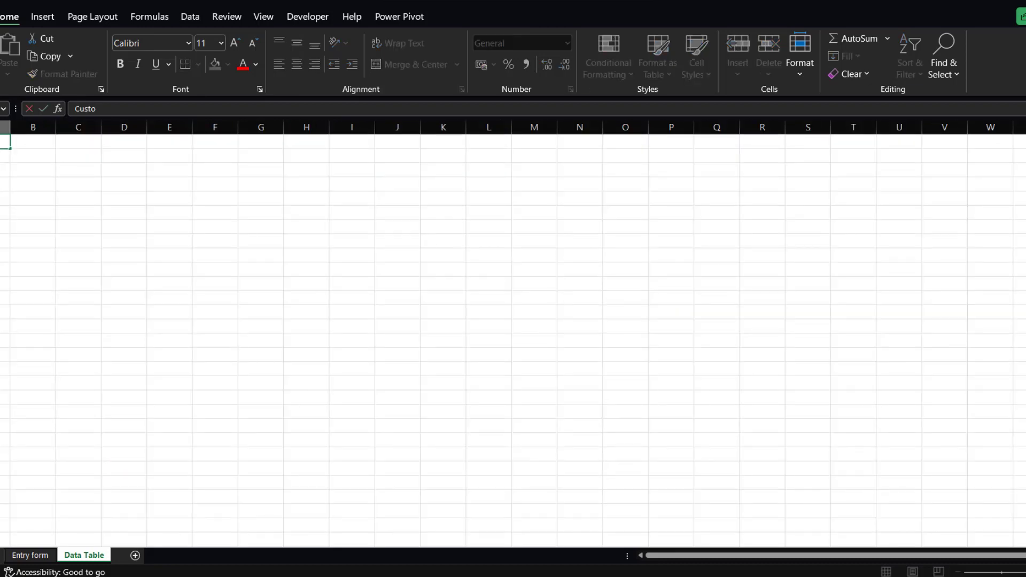
text(mer Name)
click(59, 170)
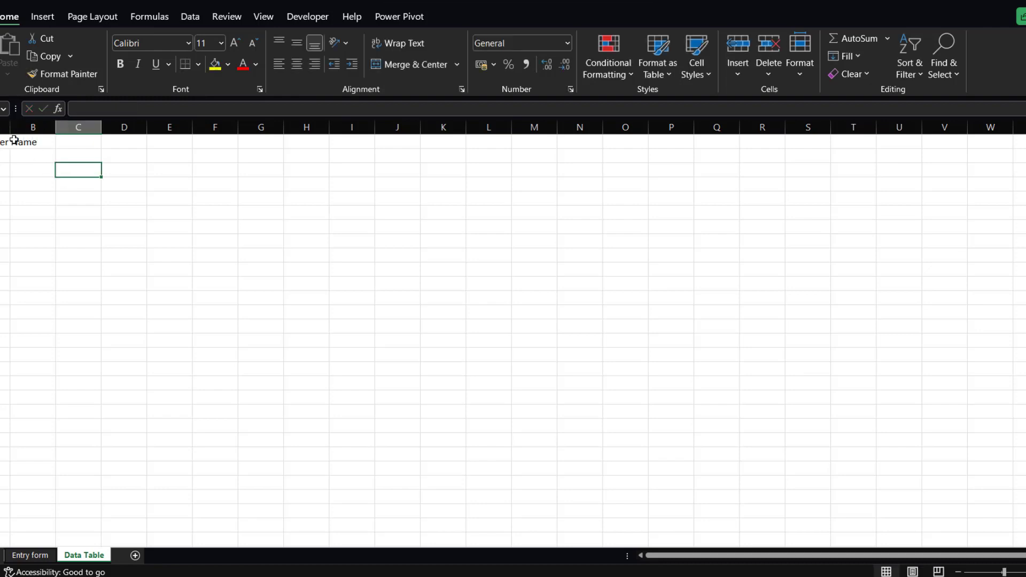
drag(10, 130, 37, 129)
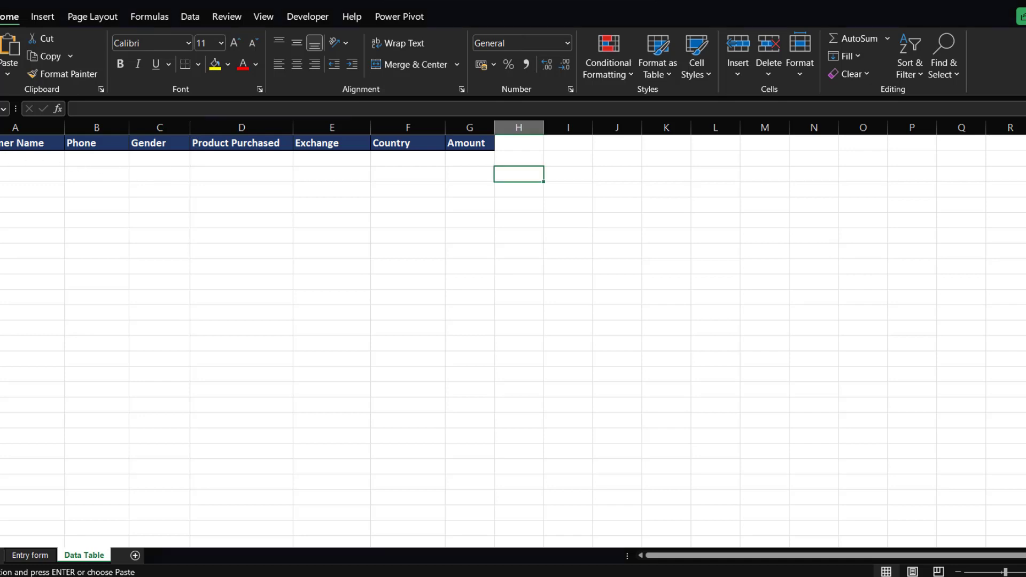
Format the range A1:G20 on Data Table as a table with headers.
drag(21, 143, 472, 440)
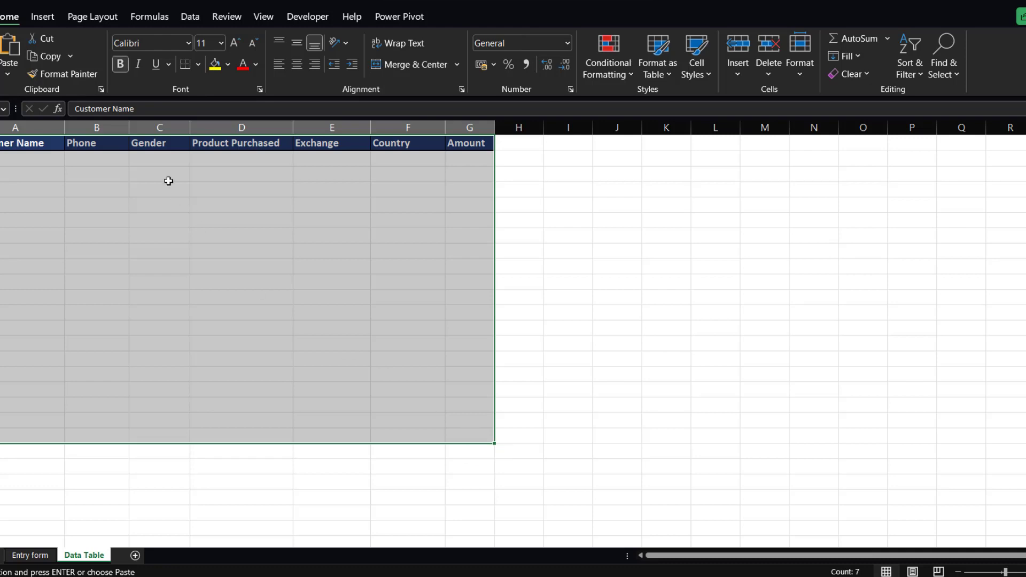
key(ctrl+t)
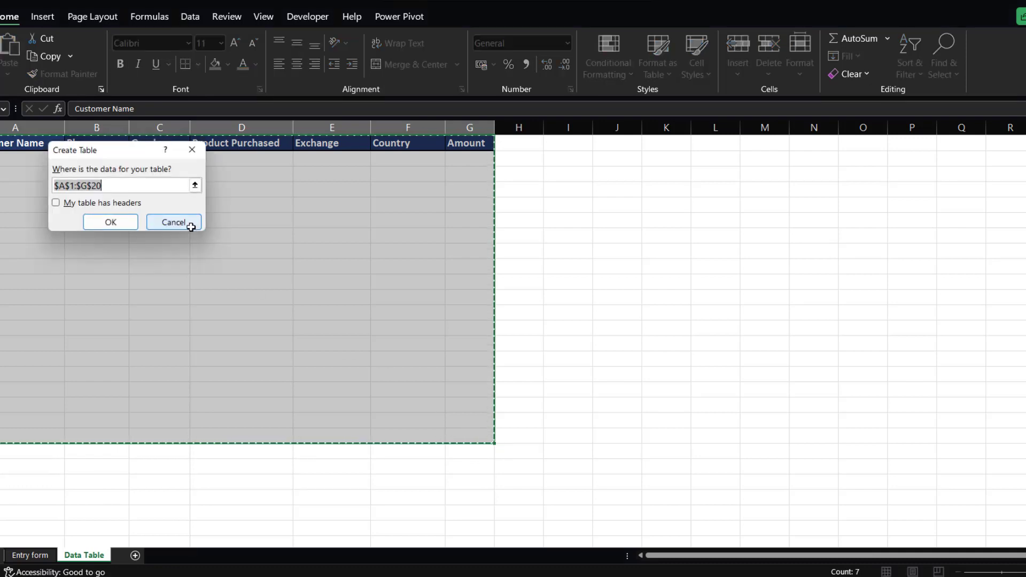
click(55, 202)
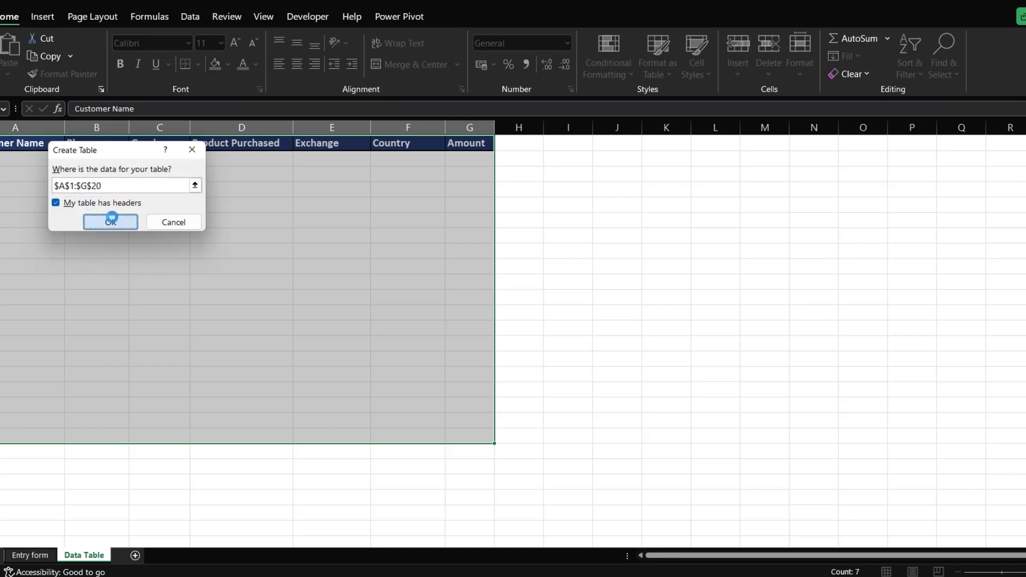
click(86, 221)
Apply a light bordered table style to the new table and turn off banded rows.
click(663, 59)
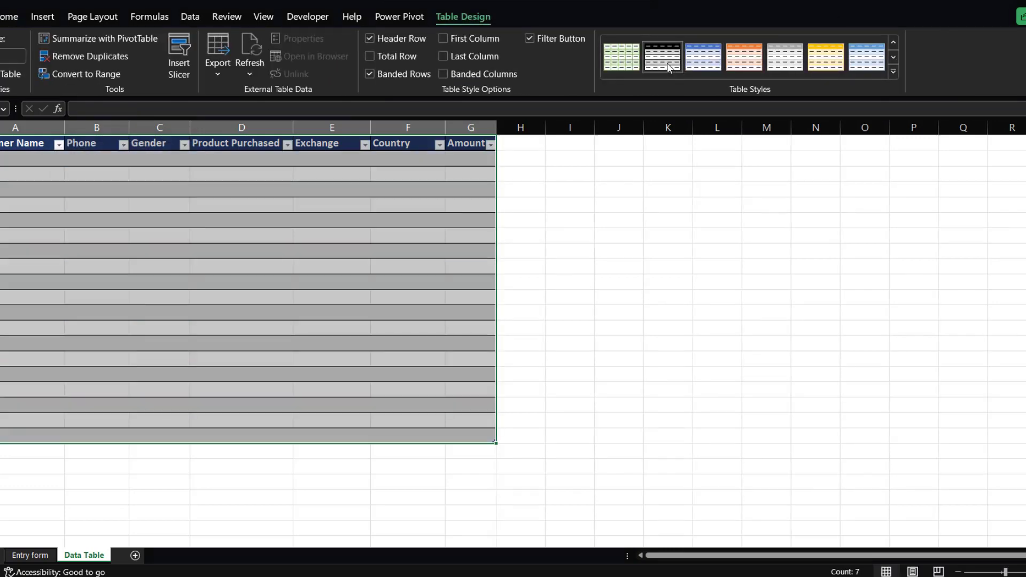
click(372, 73)
click(893, 71)
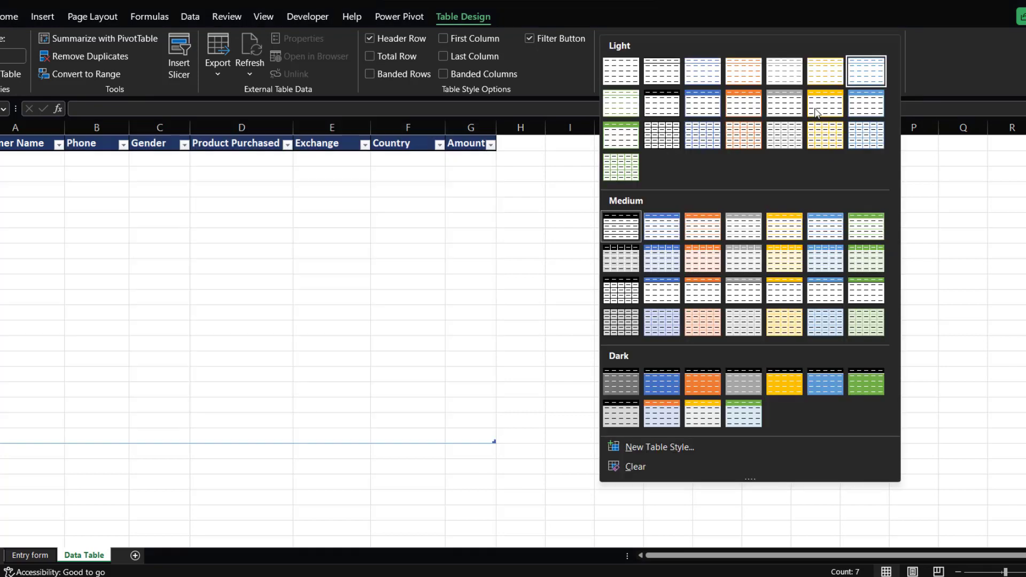
click(661, 131)
click(368, 234)
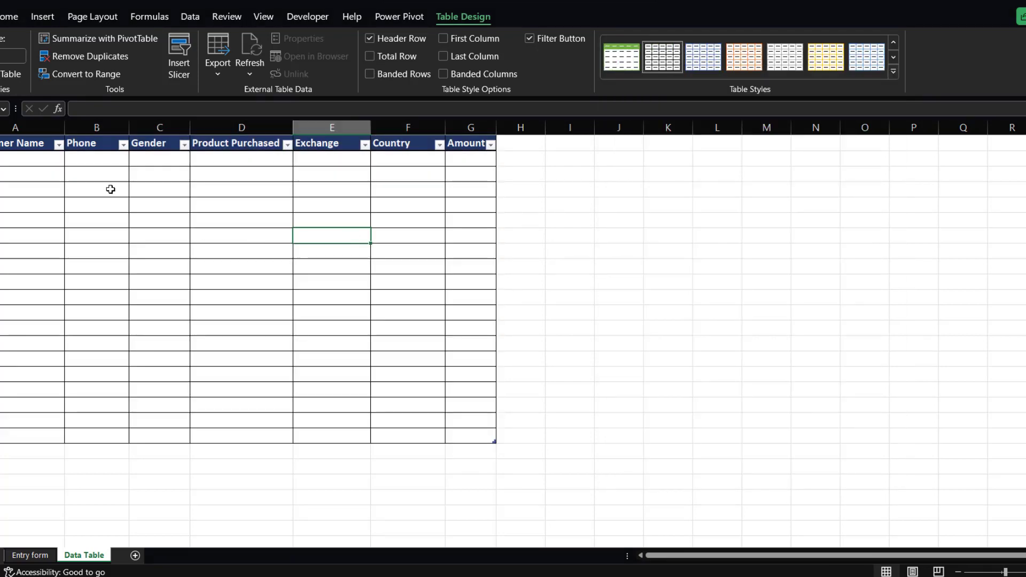
click(122, 191)
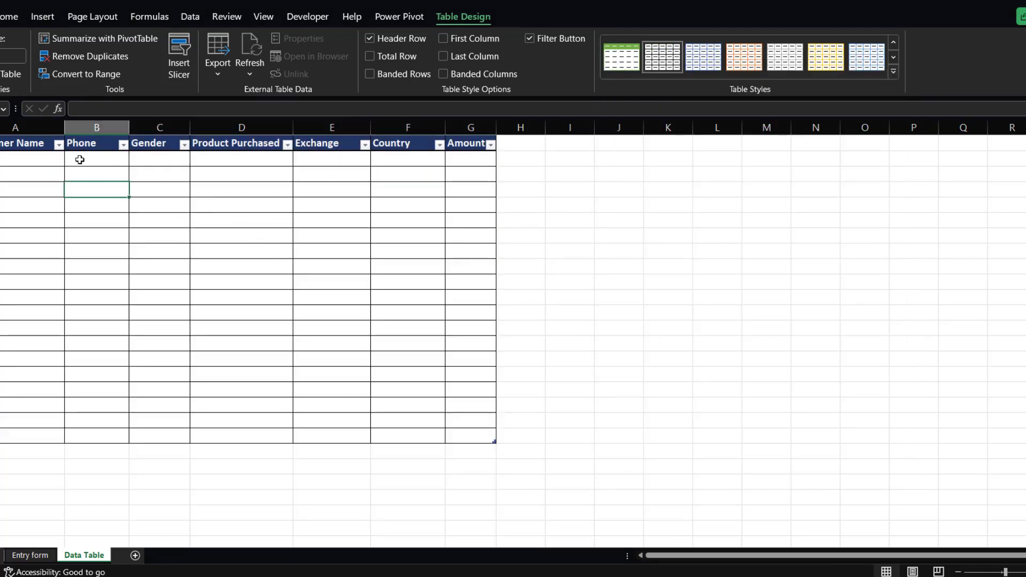
Switch to the finished Data entry sytem workbook and open its Entry Form sheet for reference.
click(30, 555)
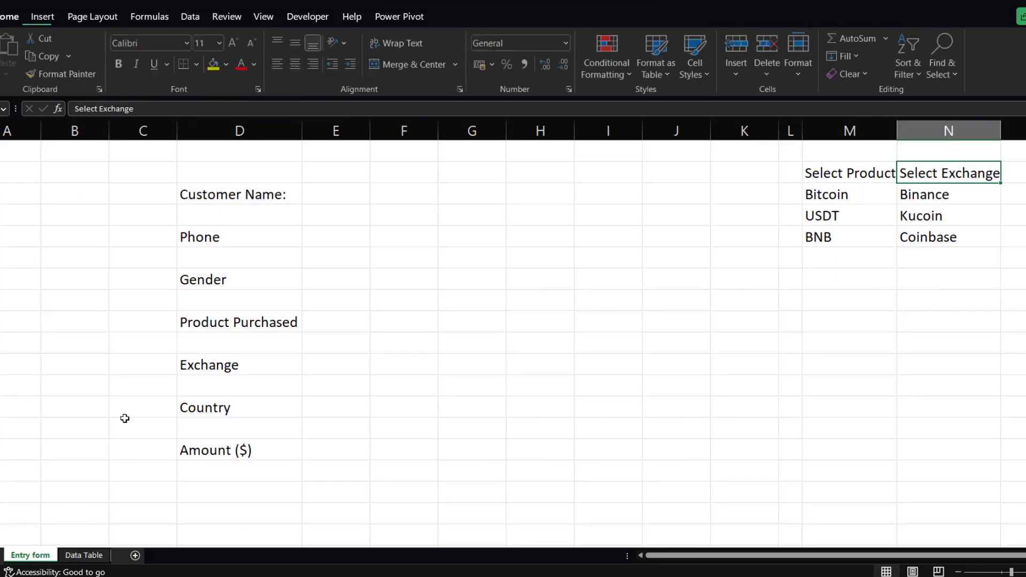
click(83, 556)
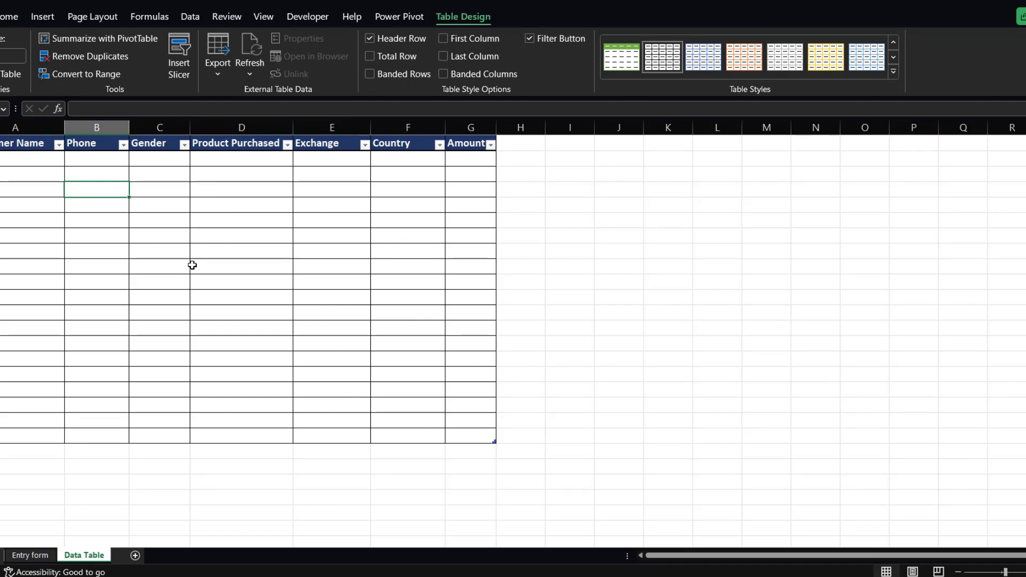
click(31, 556)
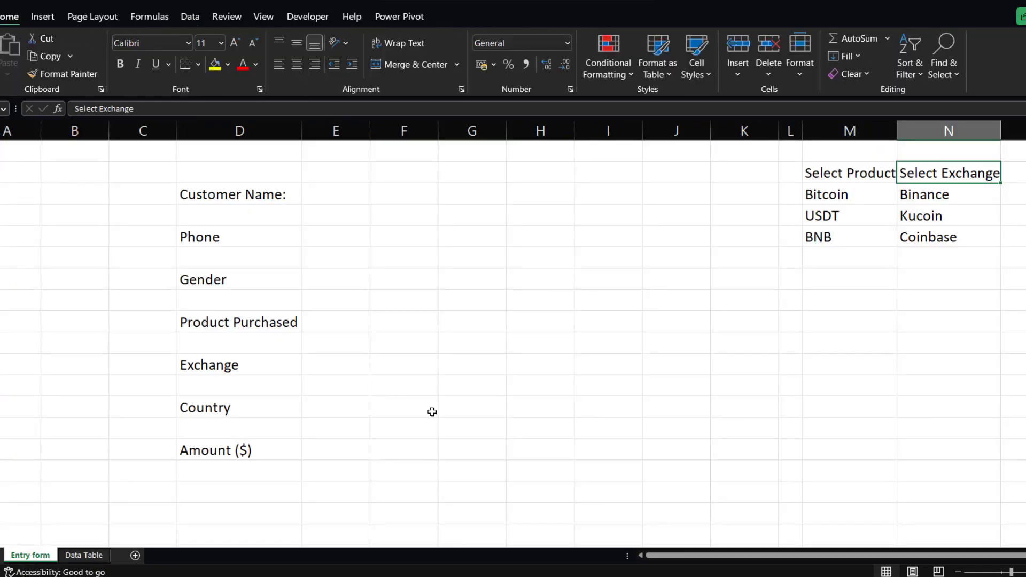
mouse_move(434, 567)
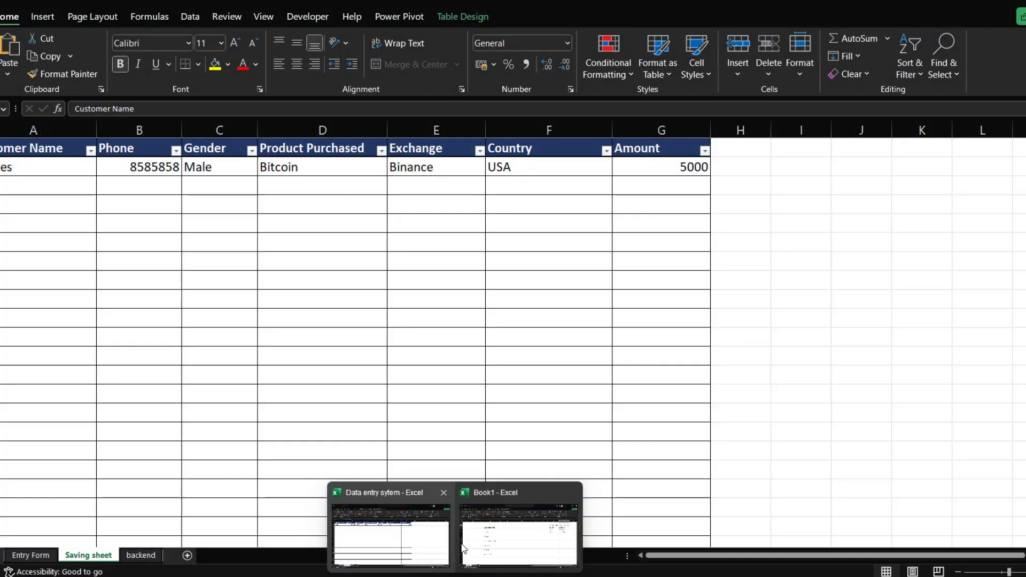
click(402, 533)
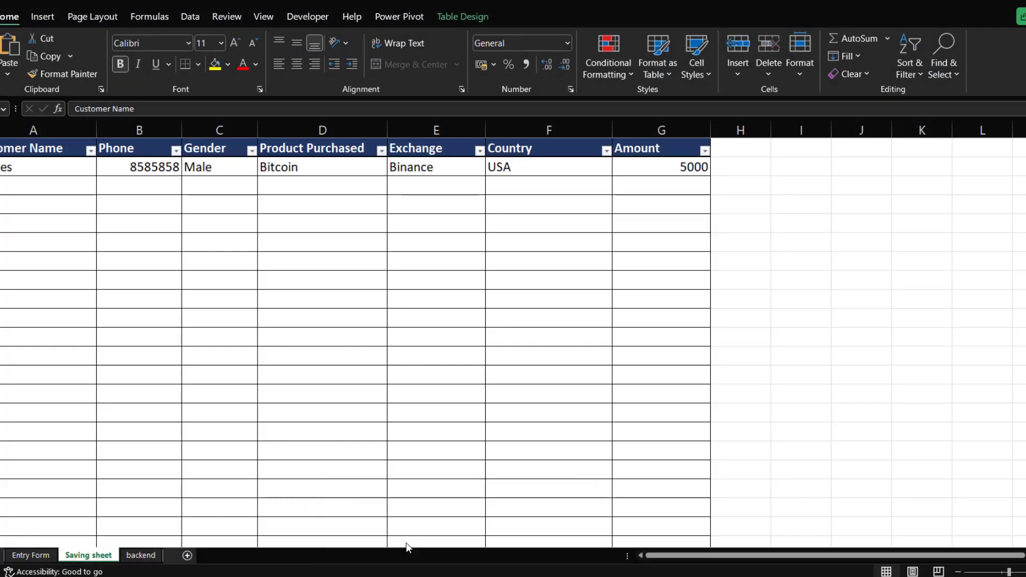
click(31, 555)
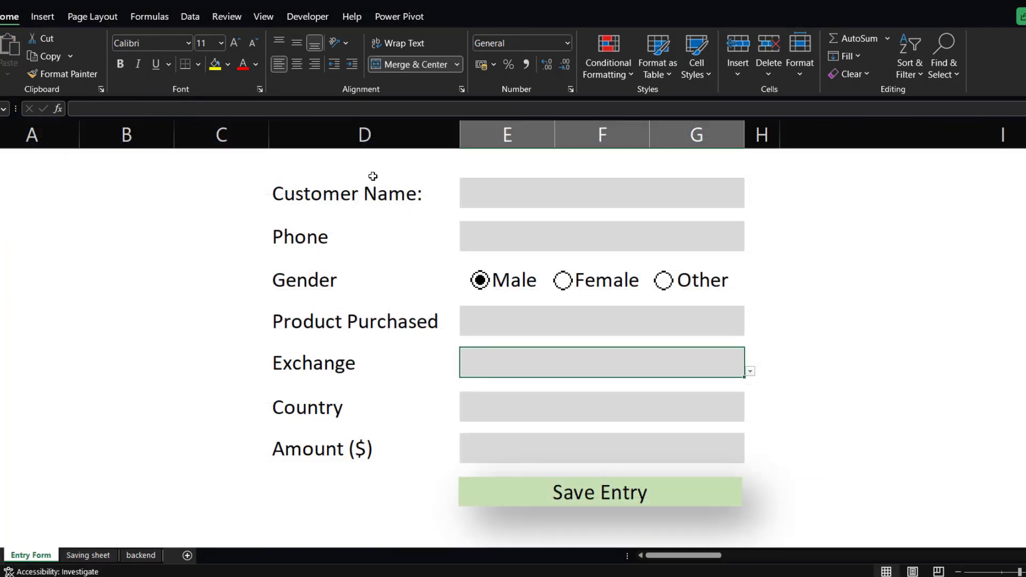
Examine the reference form's input cells for customer name, phone, product purchased and exchange.
click(514, 190)
click(522, 235)
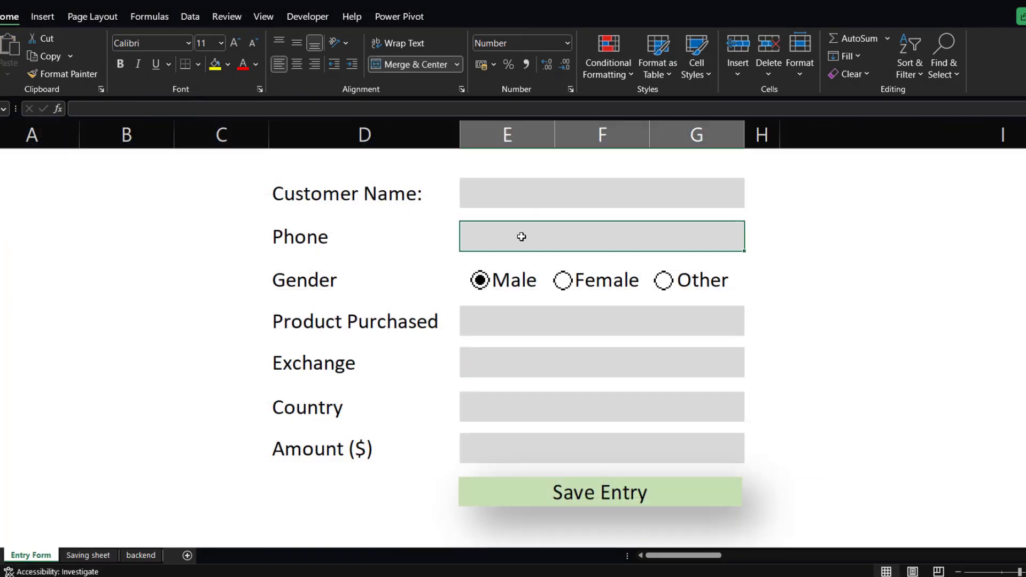
click(541, 198)
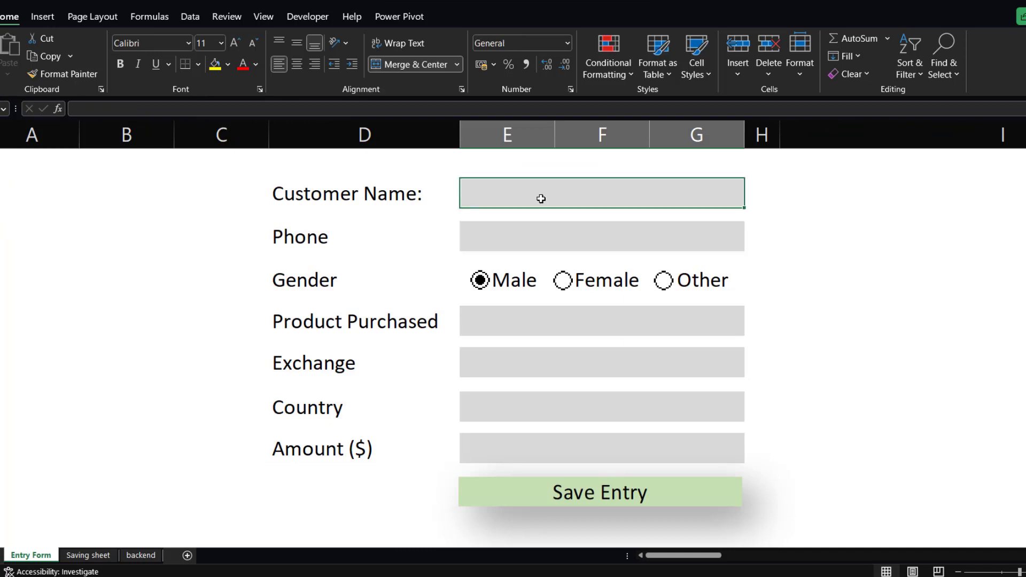
click(541, 232)
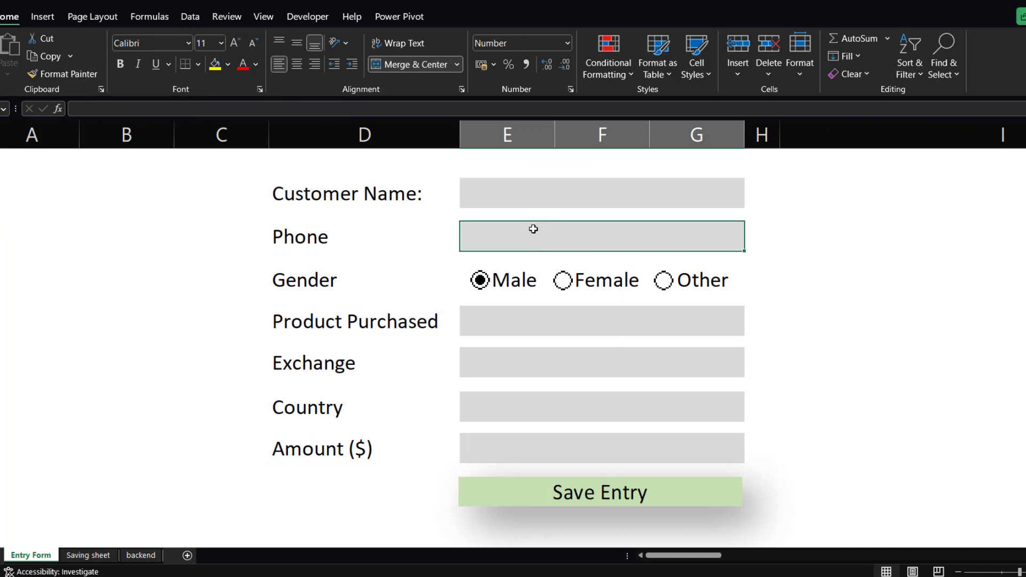
click(539, 196)
click(542, 246)
click(489, 323)
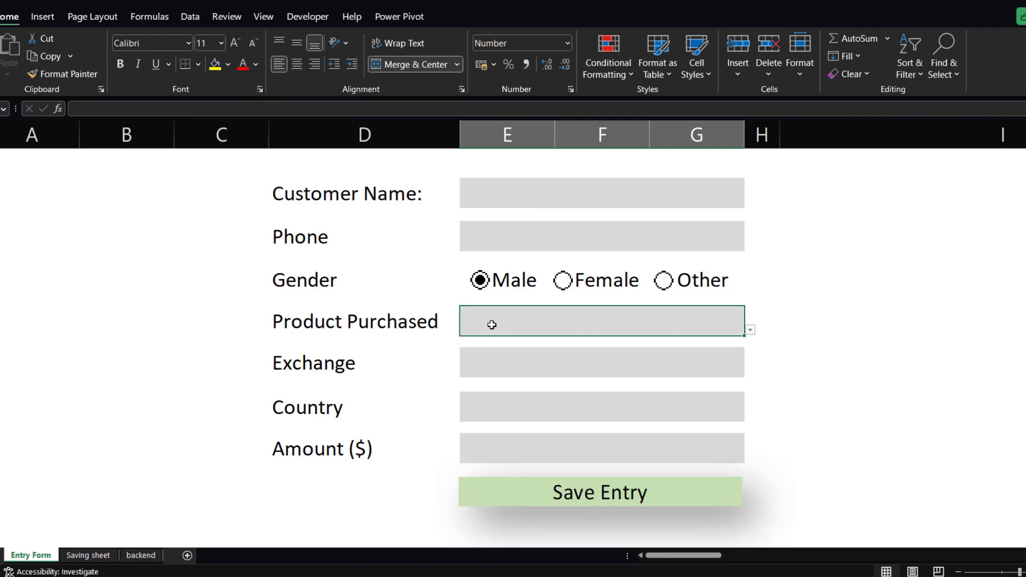
click(559, 195)
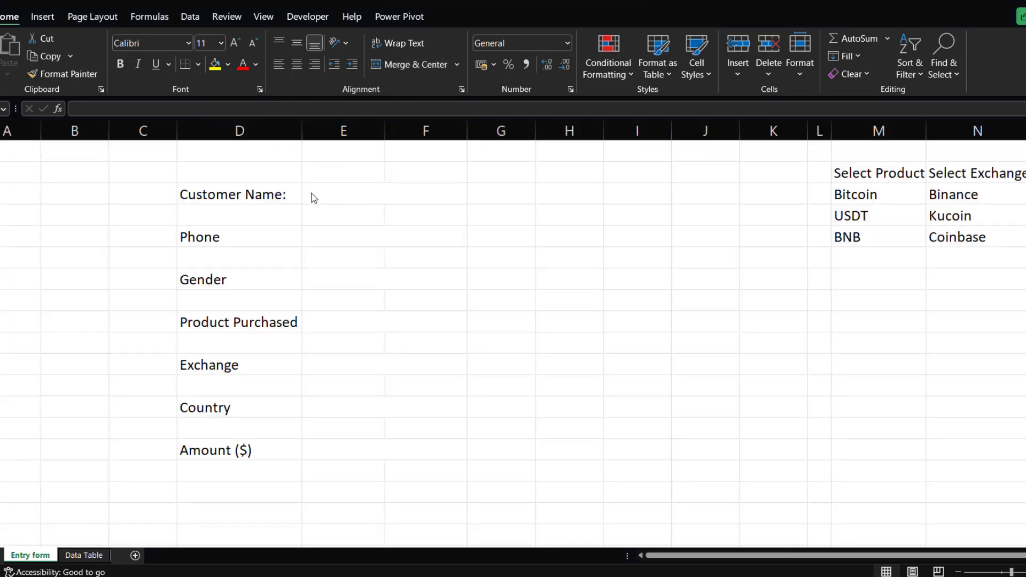
Inspect the input cells beside the Customer Name, Phone and Gender labels on Entry form.
click(311, 193)
click(322, 193)
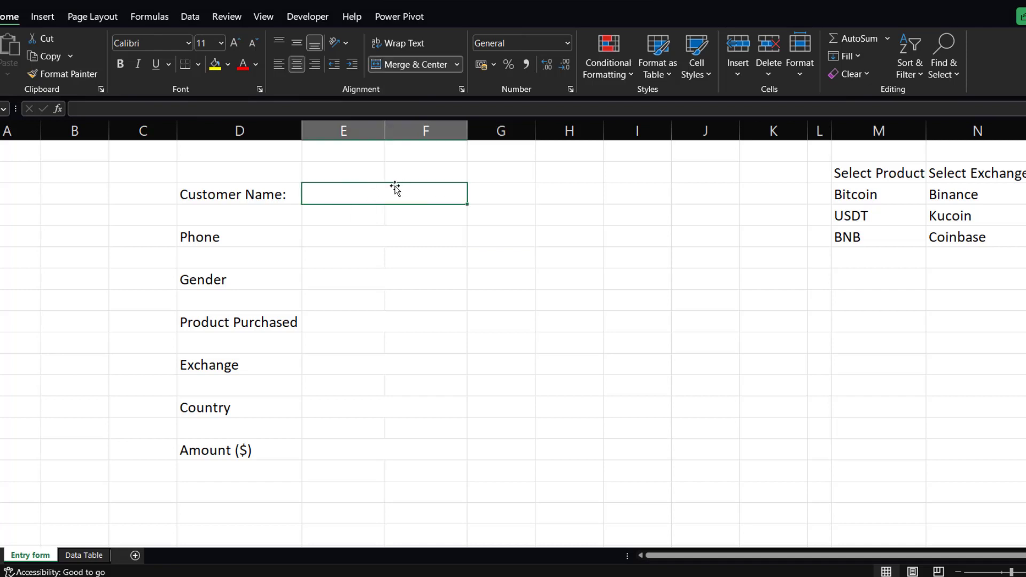
click(320, 238)
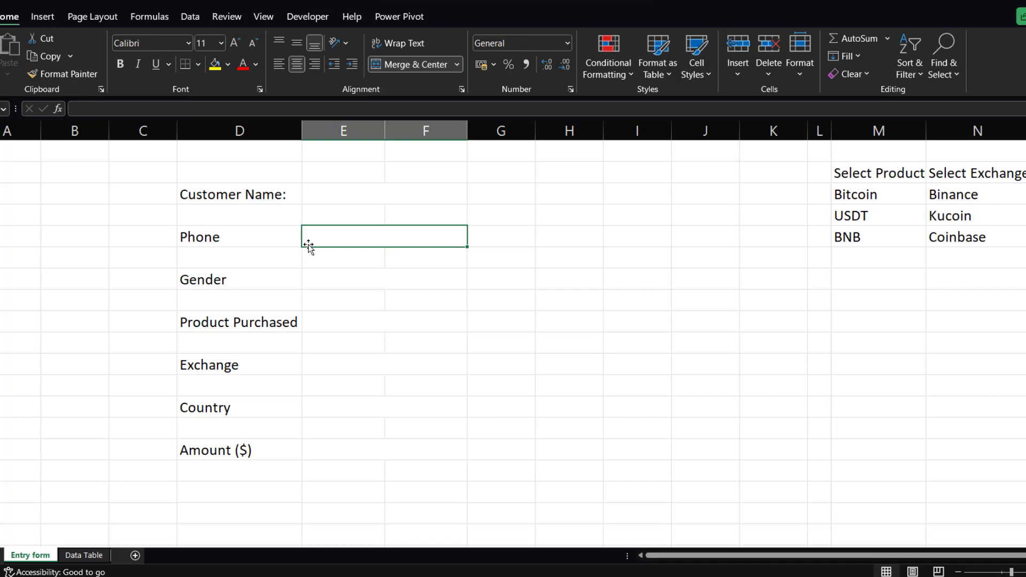
click(321, 196)
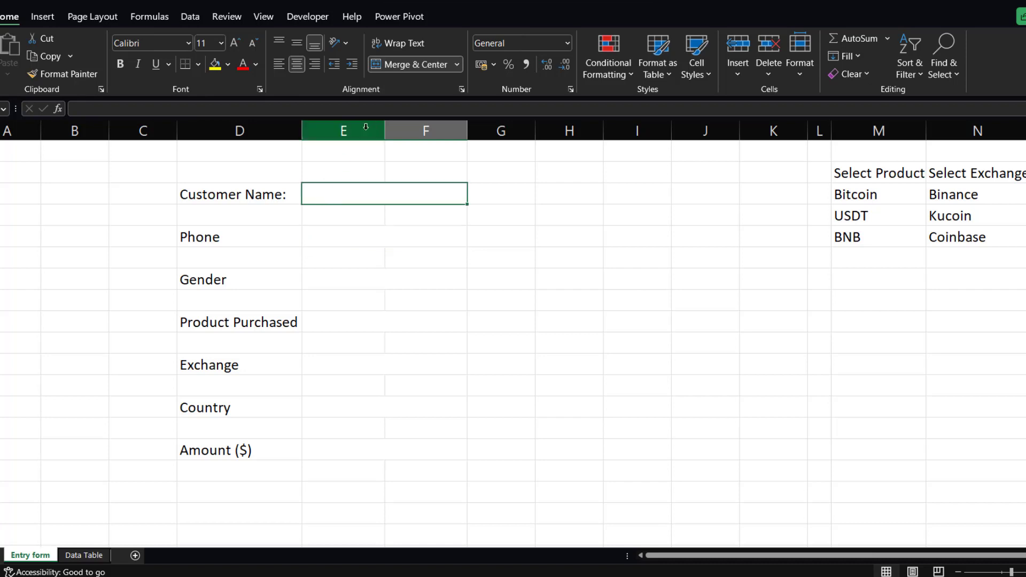
click(324, 257)
click(401, 282)
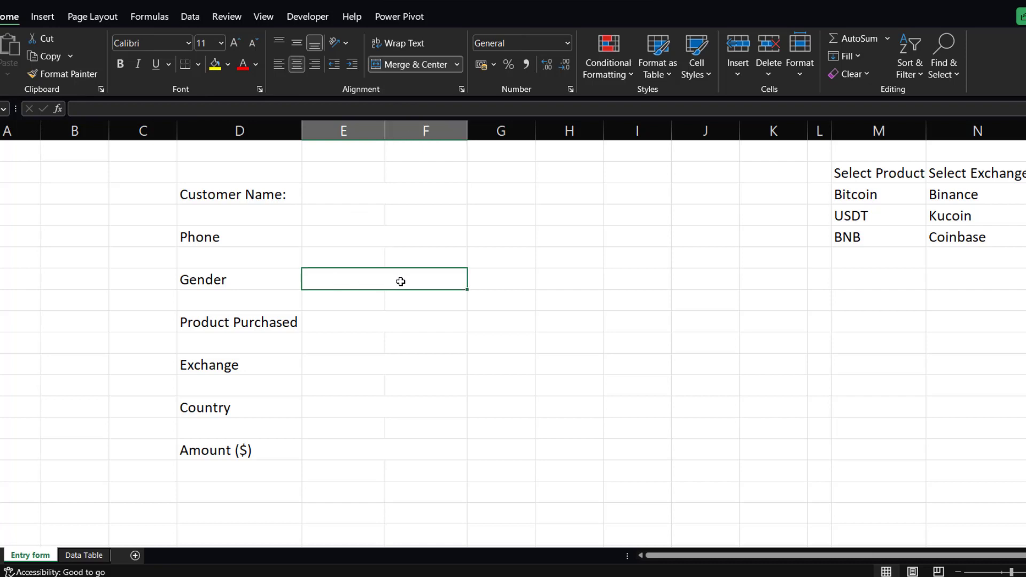
click(309, 197)
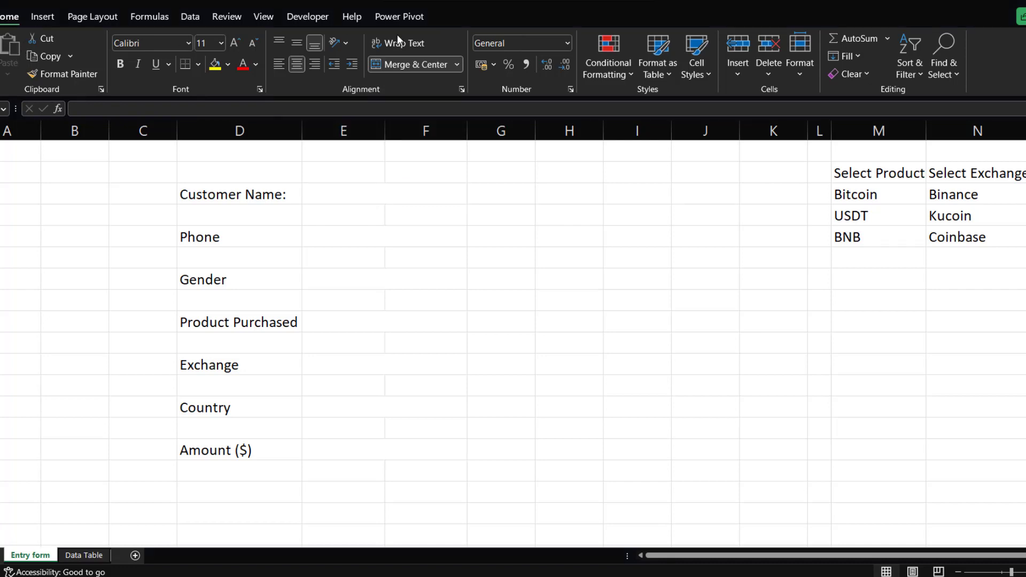
click(629, 75)
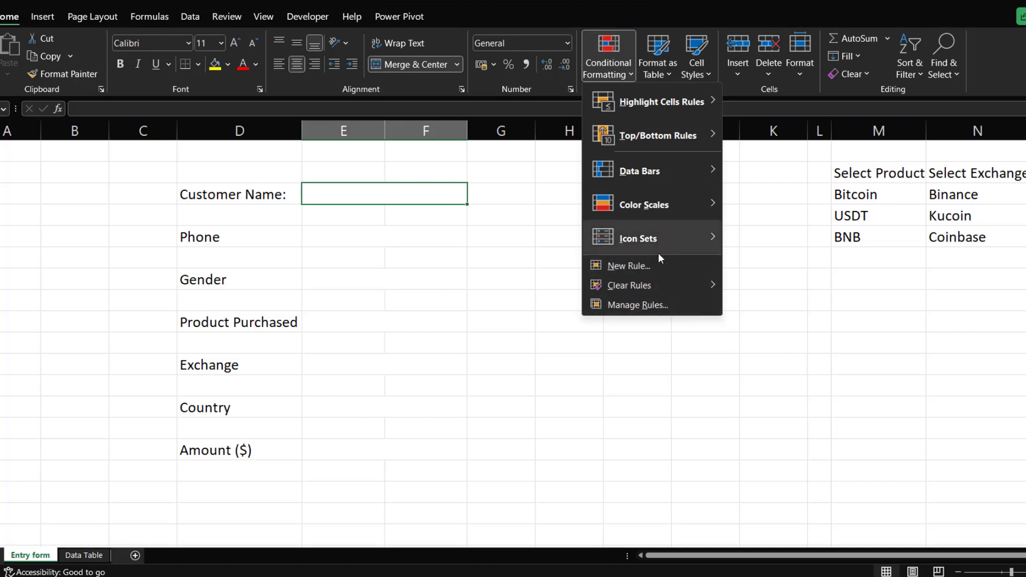
click(626, 266)
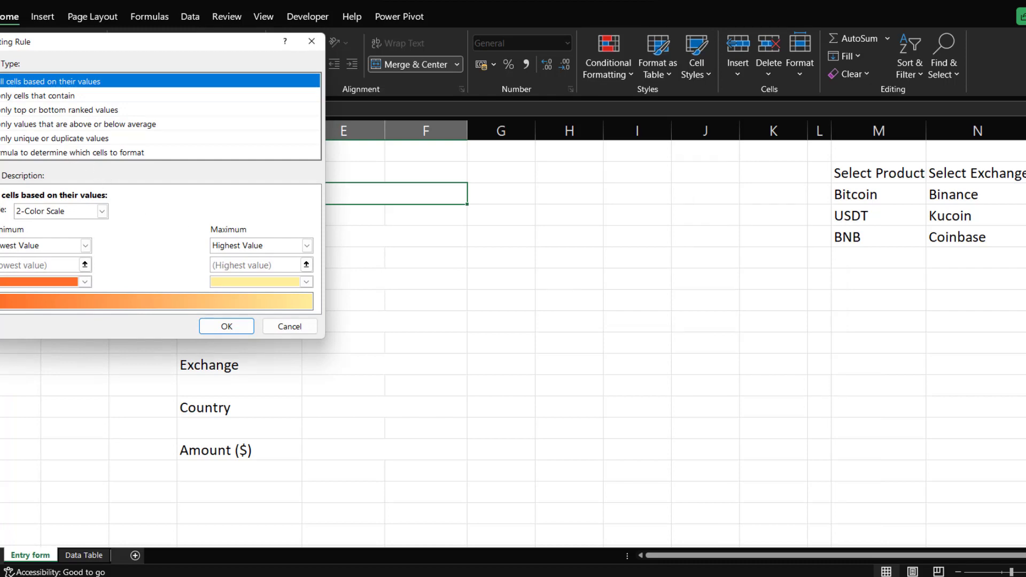
drag(0, 48, 586, 190)
click(925, 185)
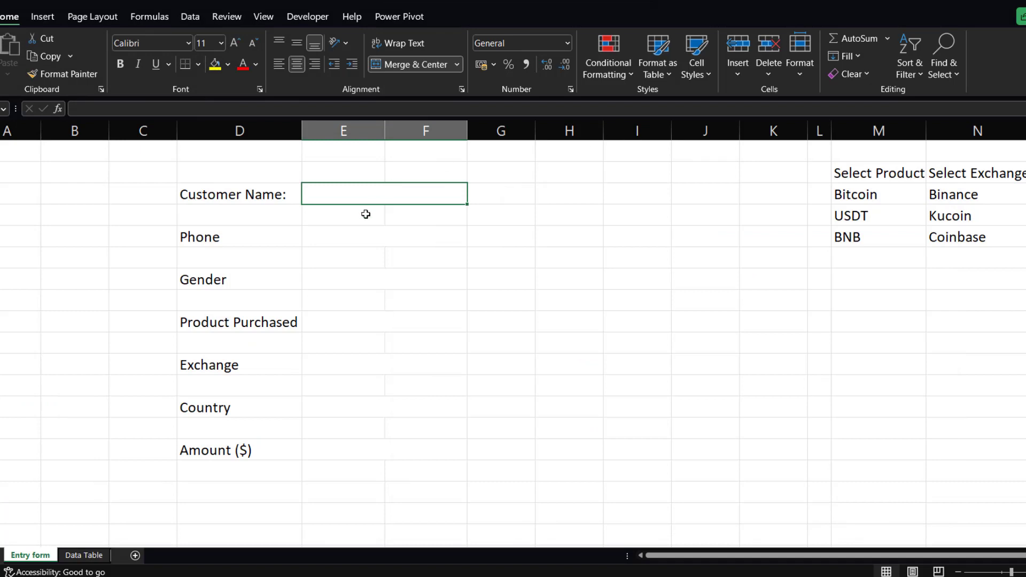
Add a conditional formatting rule that fills the Customer Name input cell light gray when it is blank.
click(622, 71)
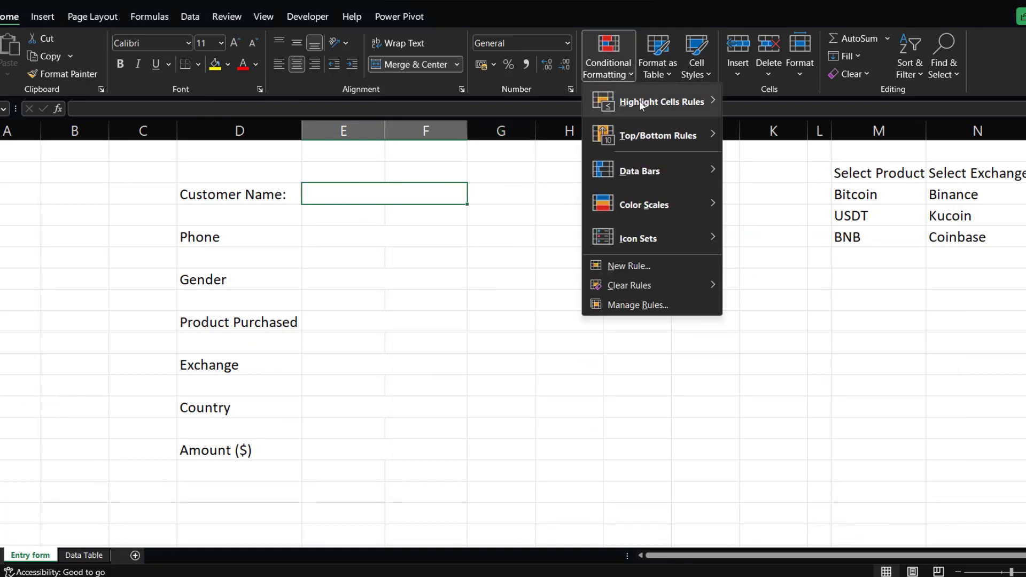
mouse_move(664, 105)
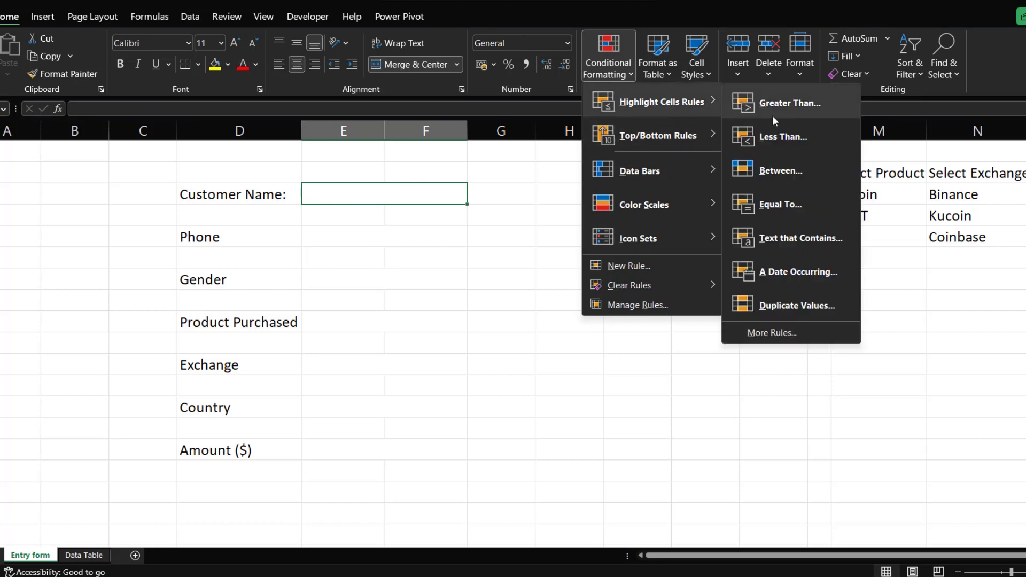
click(784, 331)
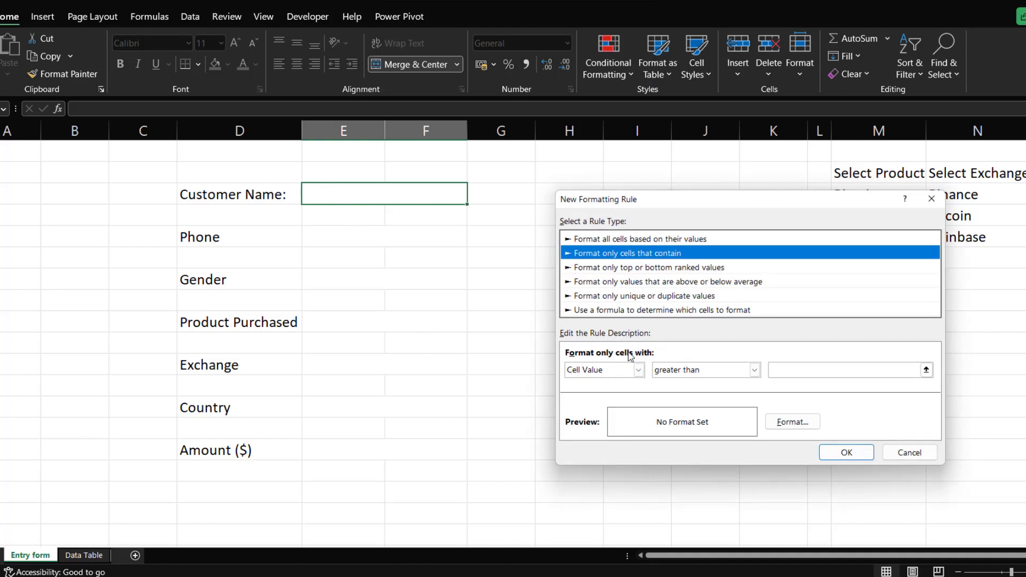
click(638, 370)
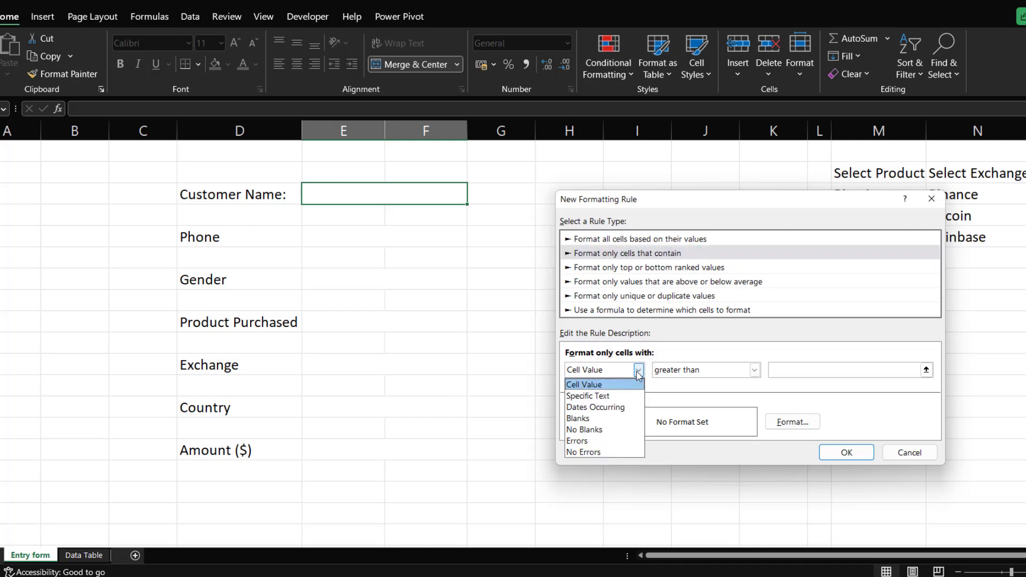
click(579, 418)
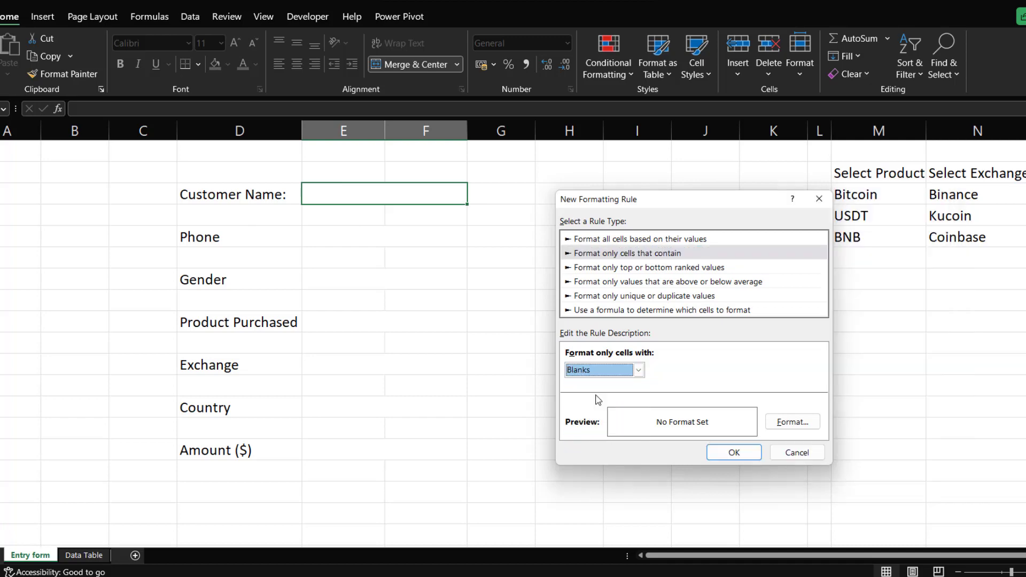
click(783, 423)
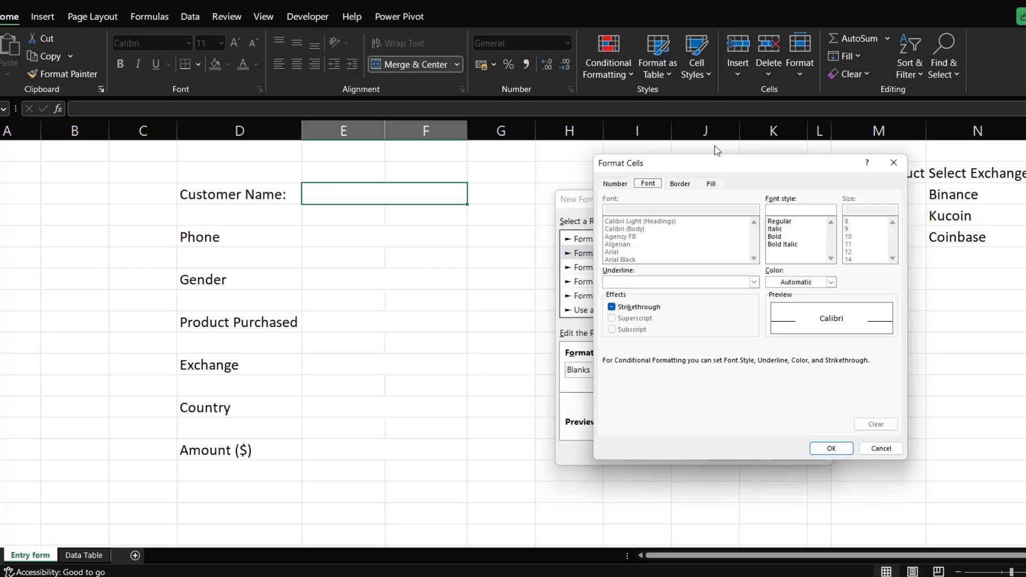
click(711, 183)
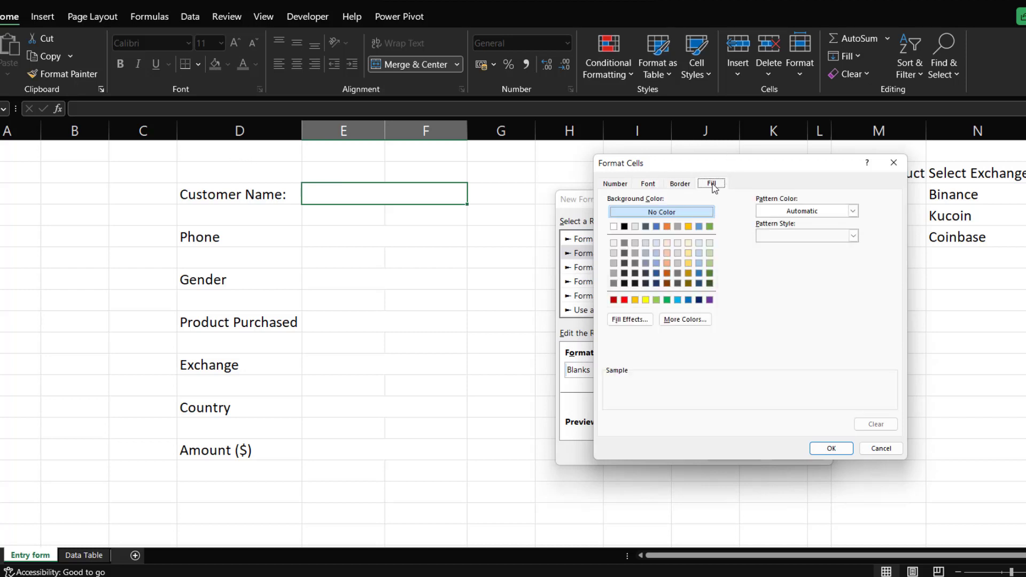
click(613, 254)
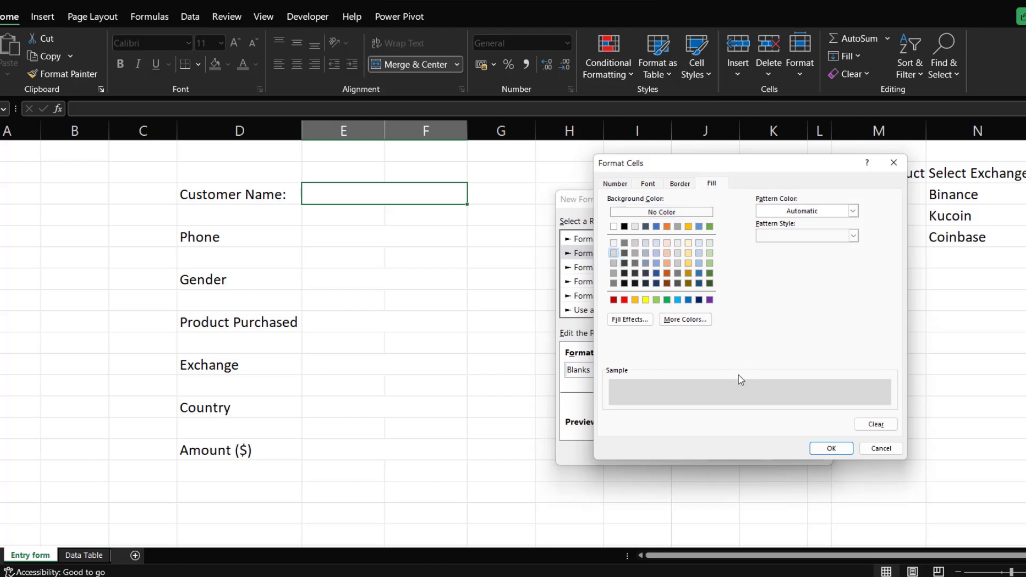
click(826, 449)
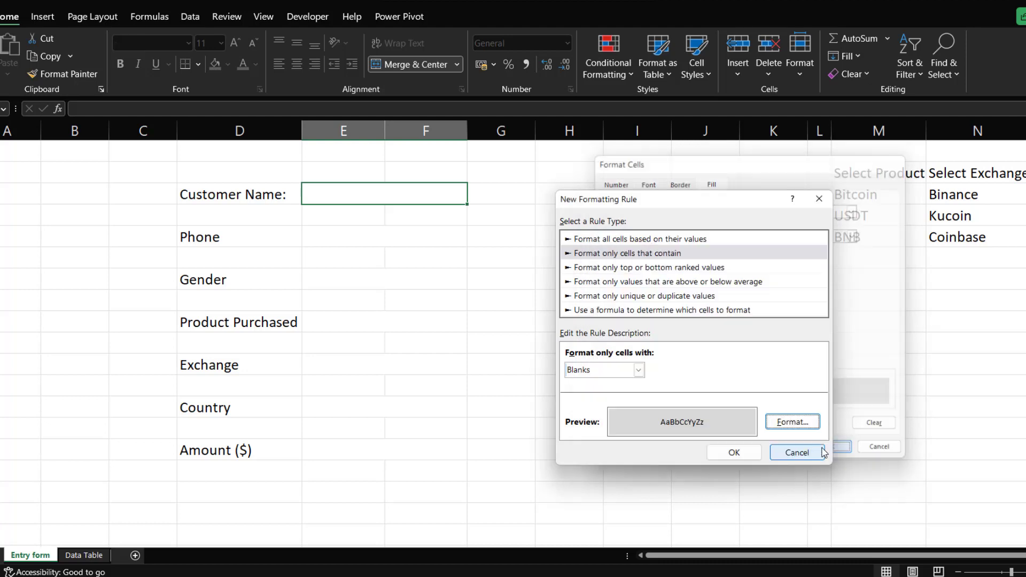
click(733, 452)
click(456, 343)
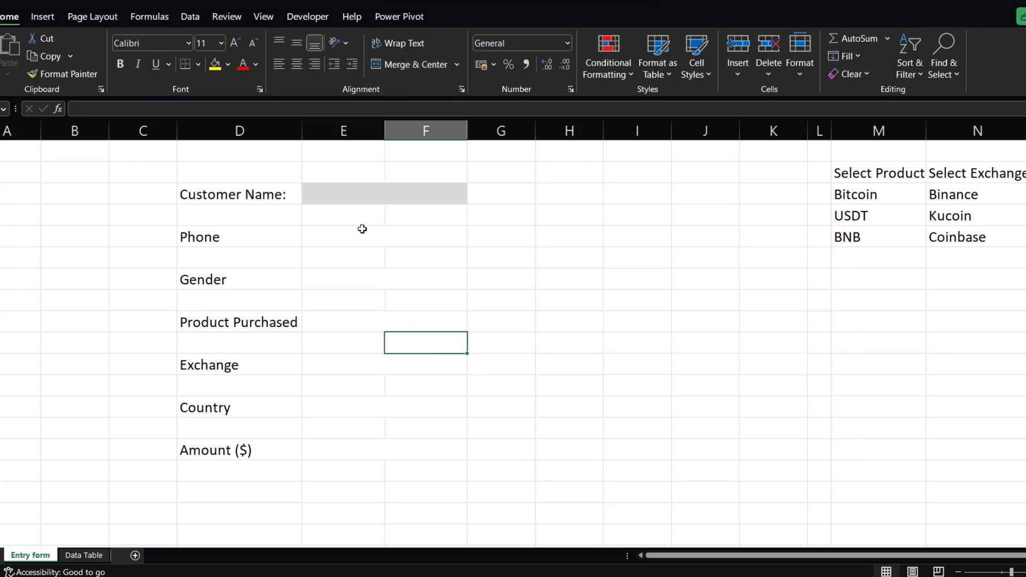
Copy the Customer Name cell's formatting onto the Phone, Gender, Product Purchased, Exchange, Country and Amount ($) input cells.
click(356, 195)
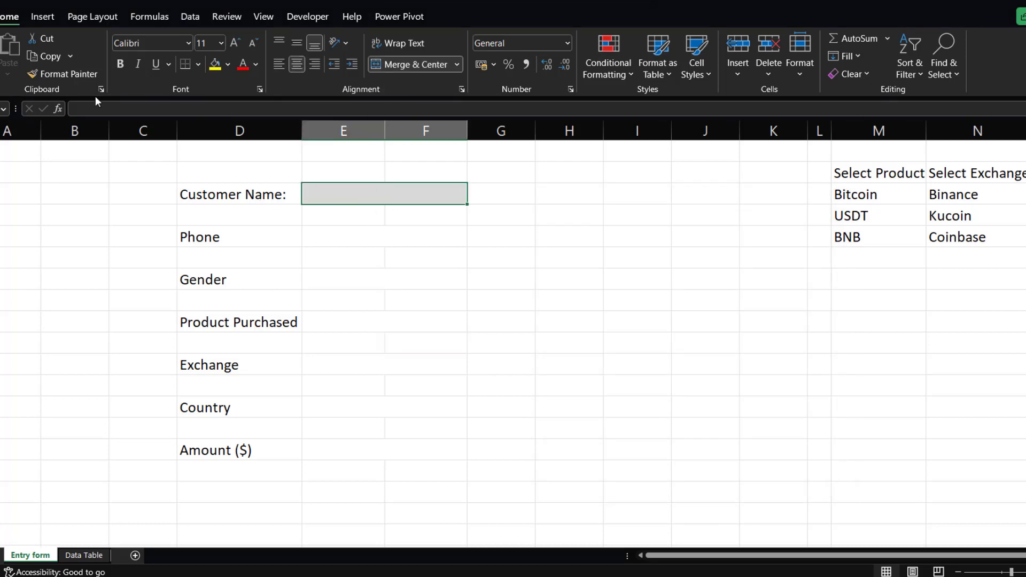
click(63, 75)
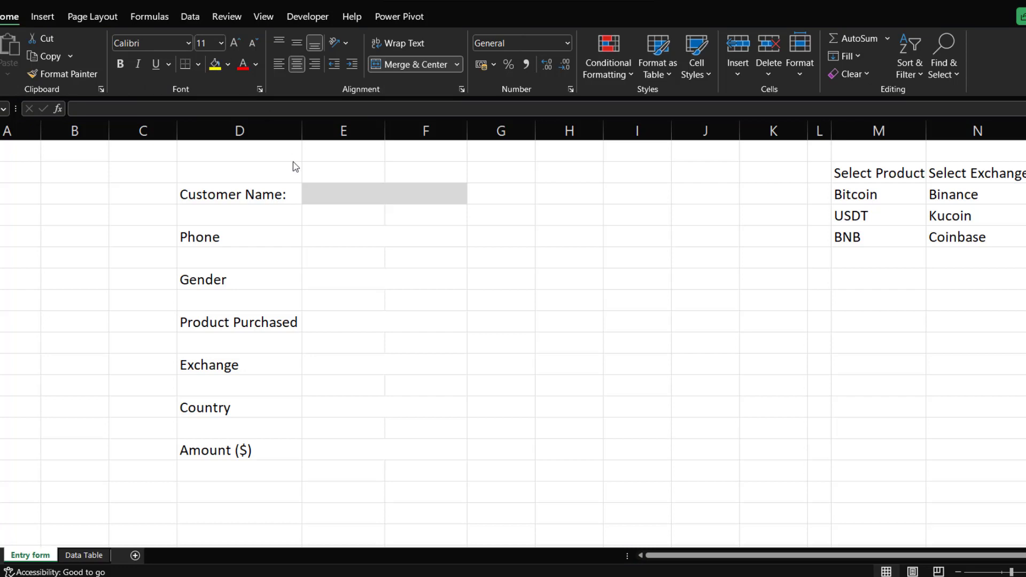
click(336, 197)
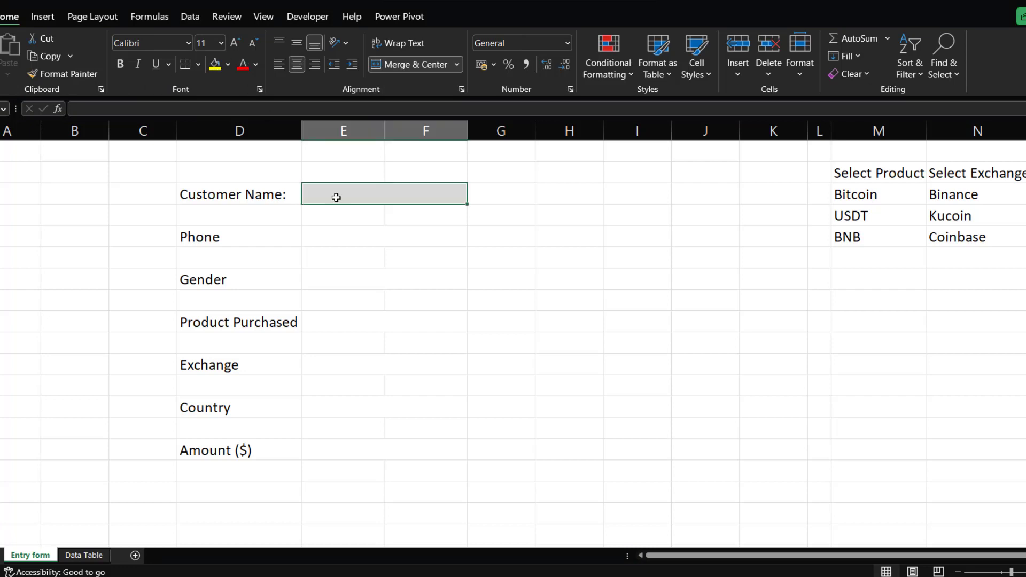
click(60, 73)
click(332, 237)
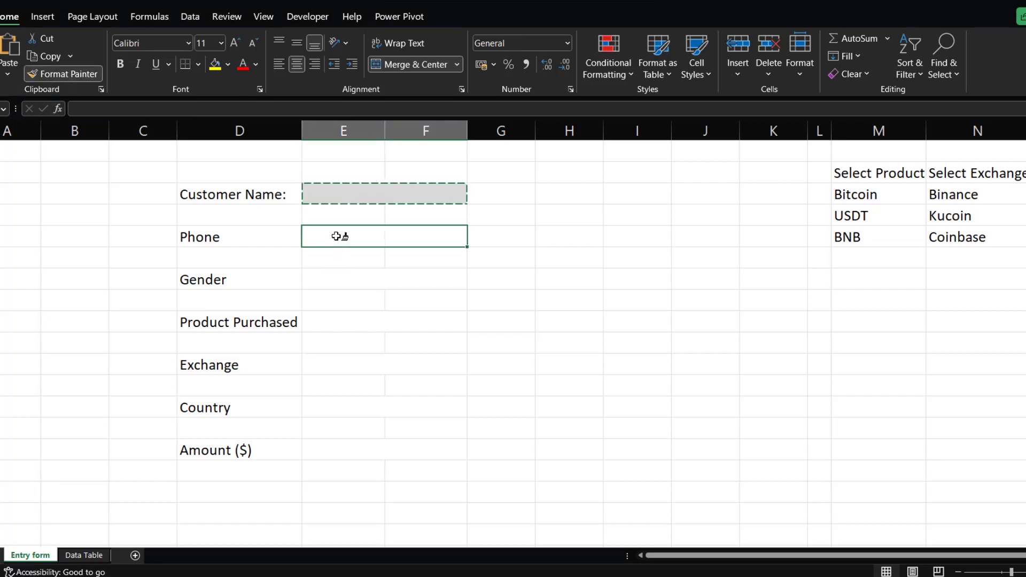
click(337, 284)
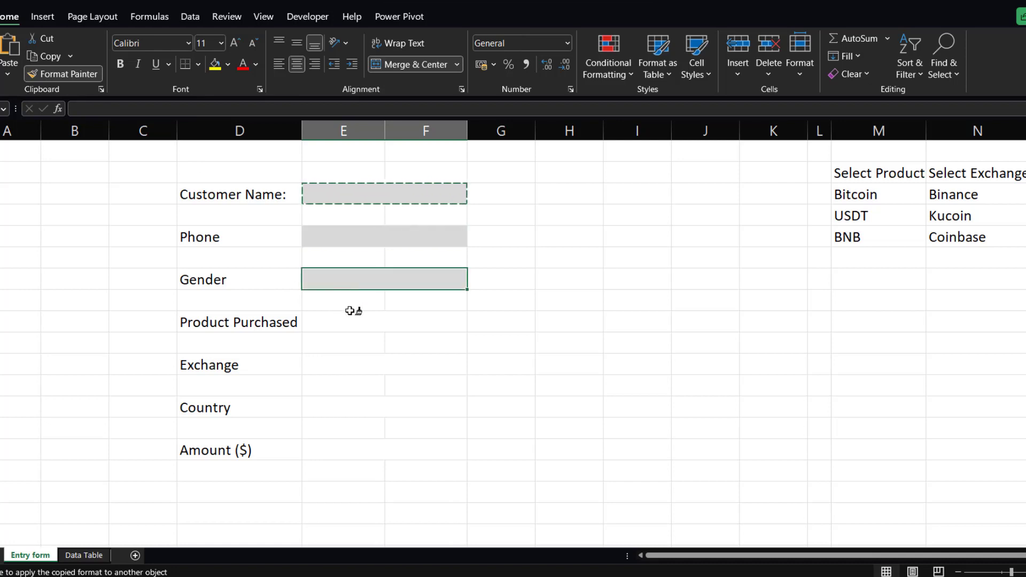
click(319, 322)
click(326, 369)
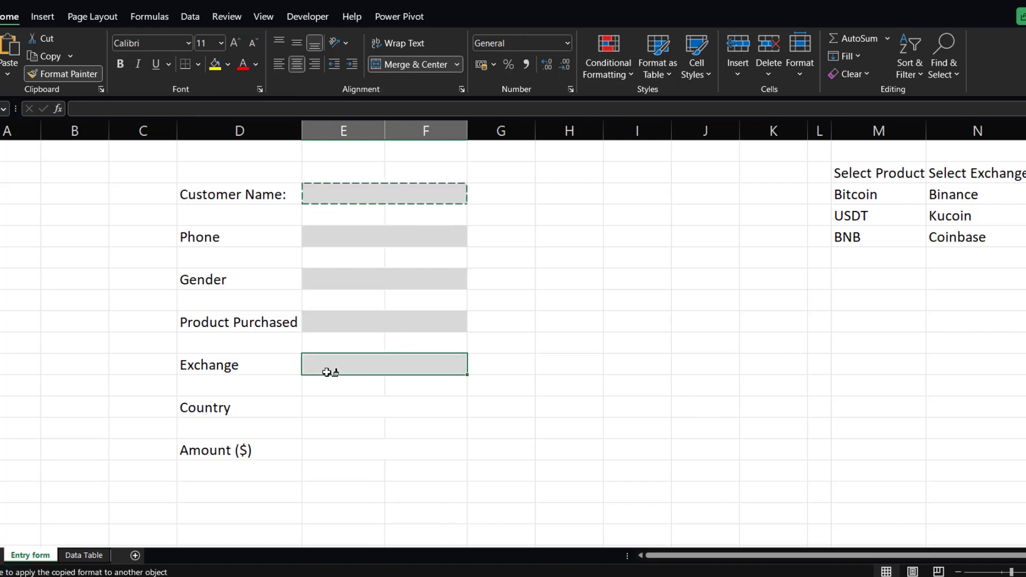
click(324, 408)
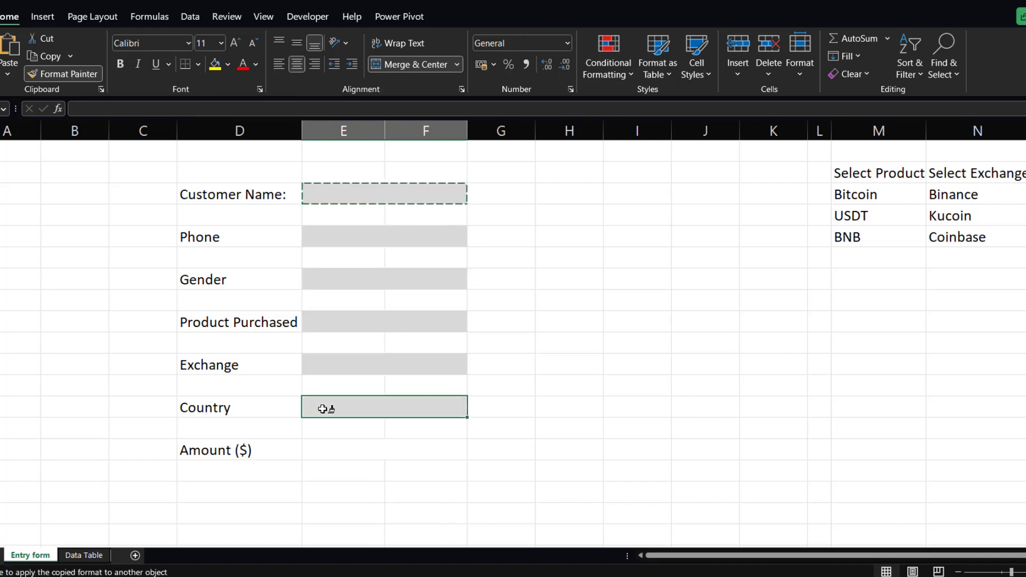
click(327, 449)
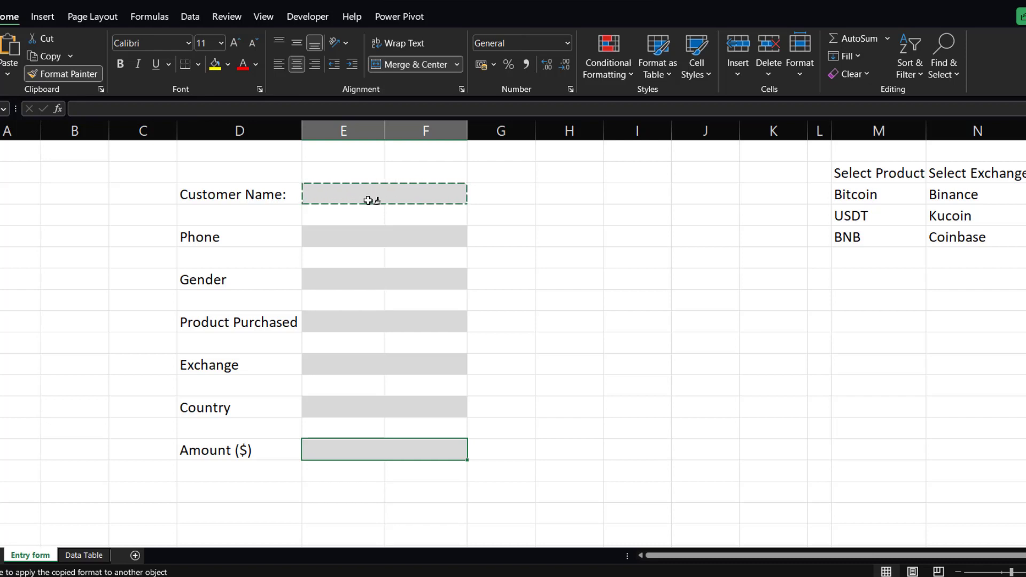
click(70, 74)
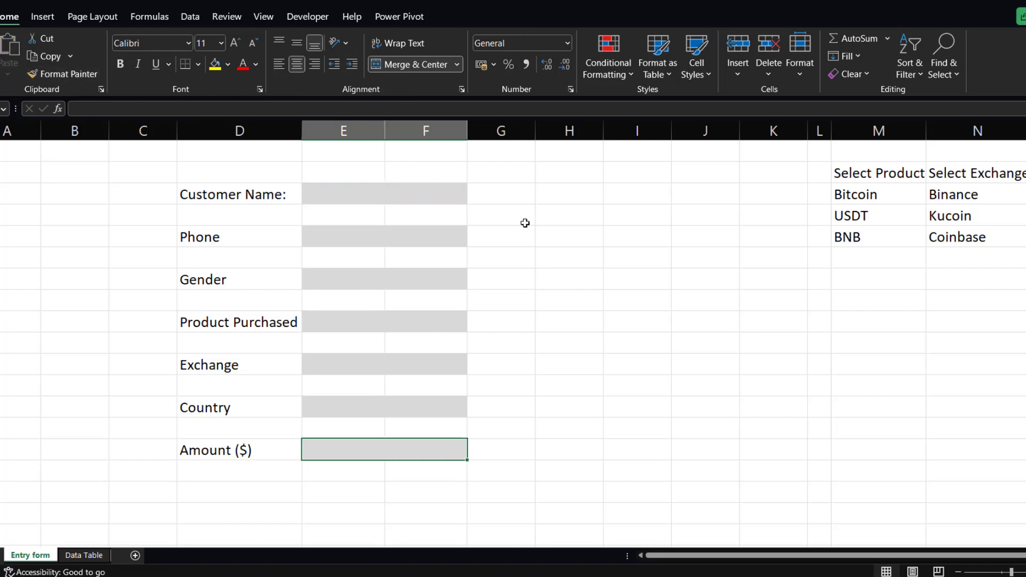
Check each shaded input cell on the Entry form sheet in turn.
click(678, 241)
click(418, 195)
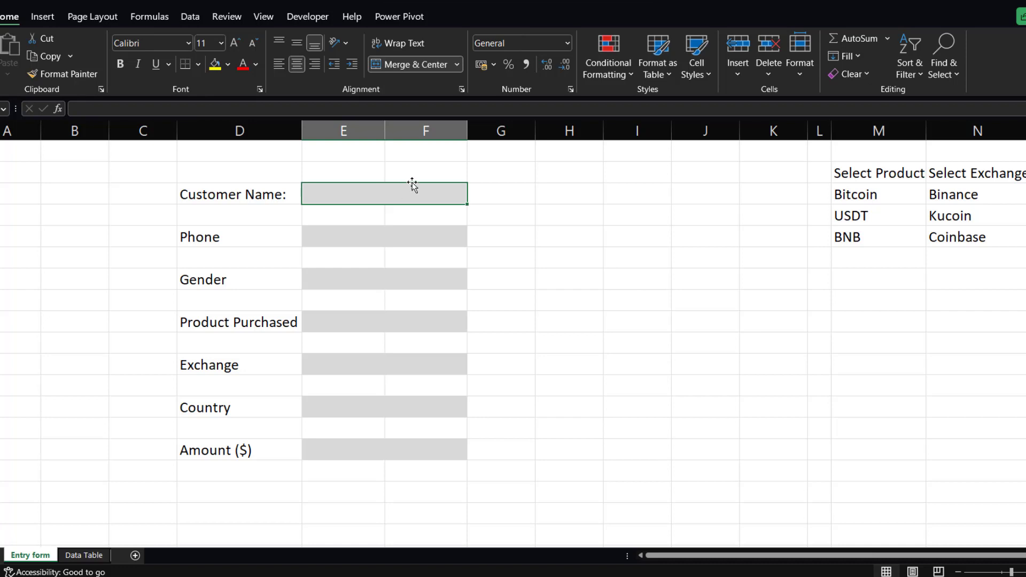
click(392, 235)
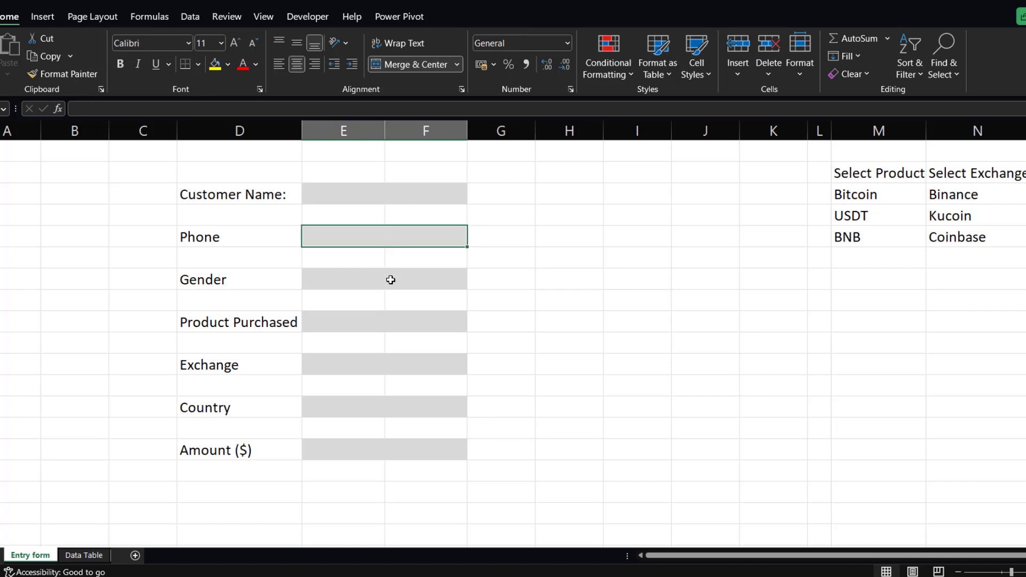
click(391, 279)
click(394, 323)
click(395, 370)
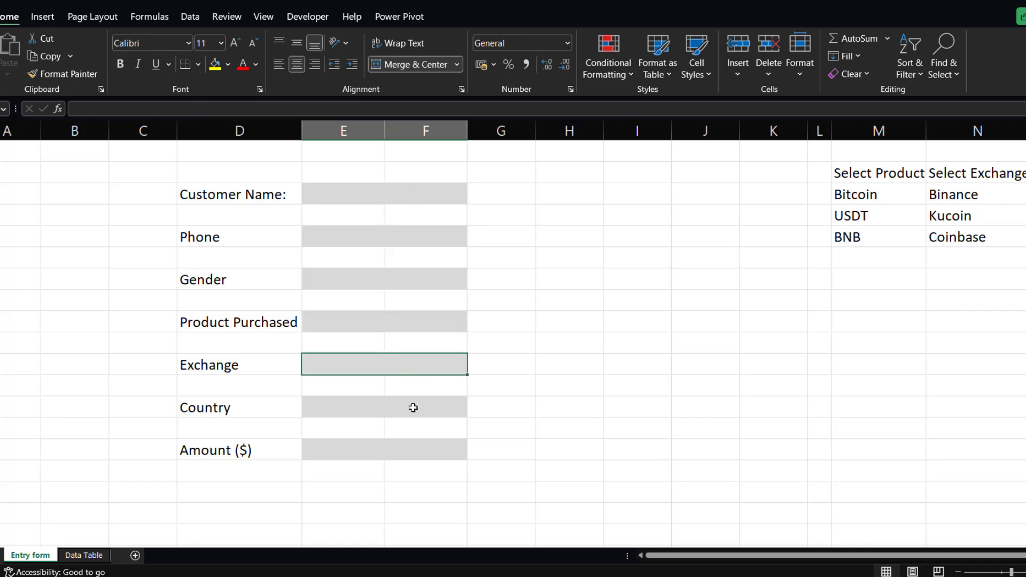
click(401, 408)
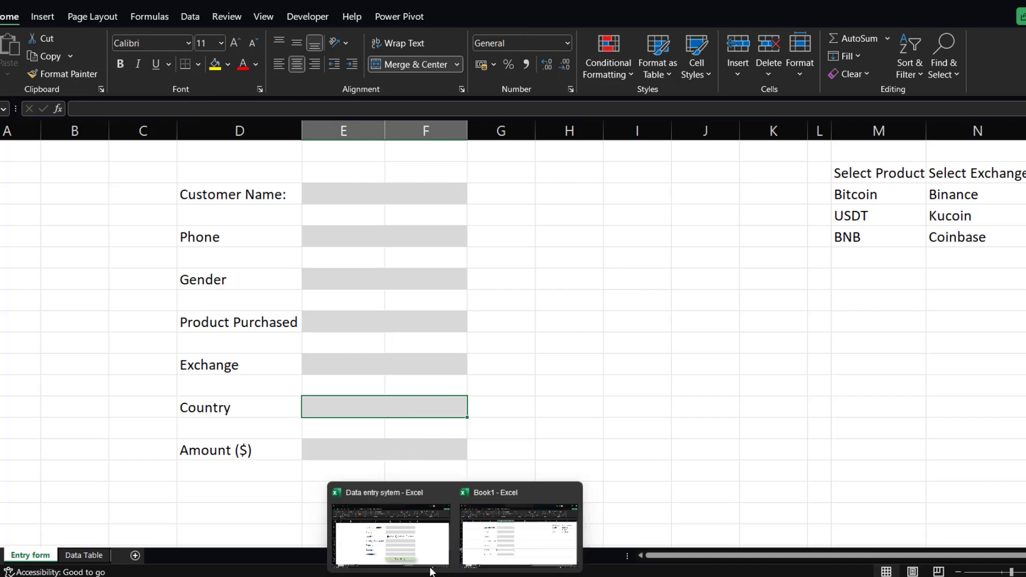
Switch to the Data entry sytem workbook and test its Customer Name field by entering hhhhh, then deleting it.
click(408, 544)
click(463, 205)
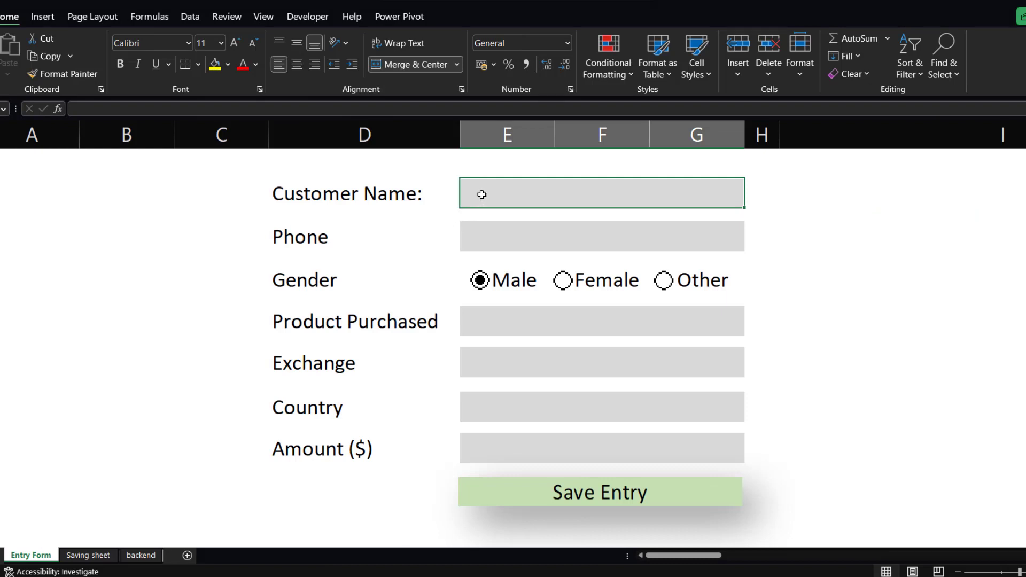
text(hhhhh)
key(Return)
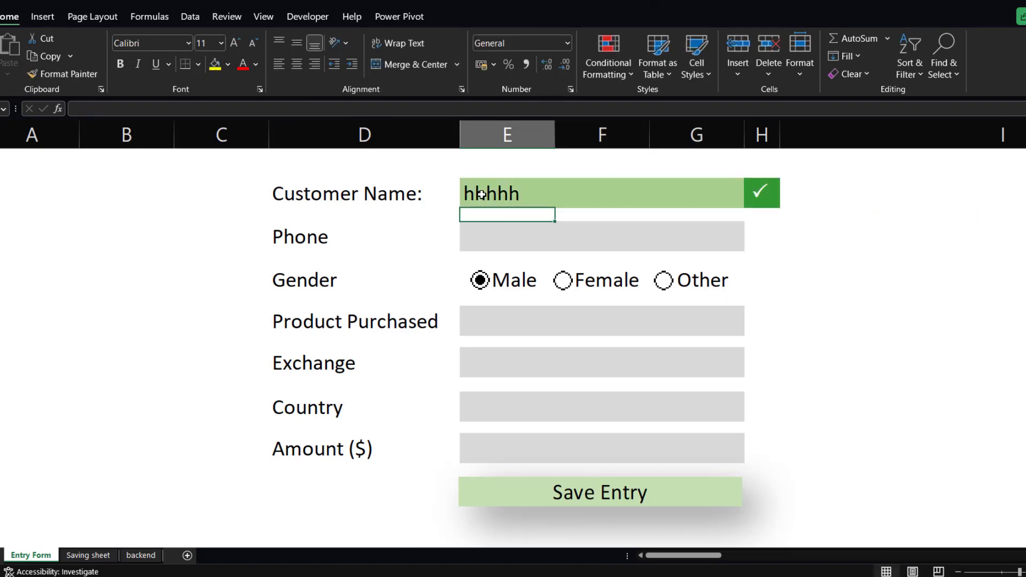
click(533, 193)
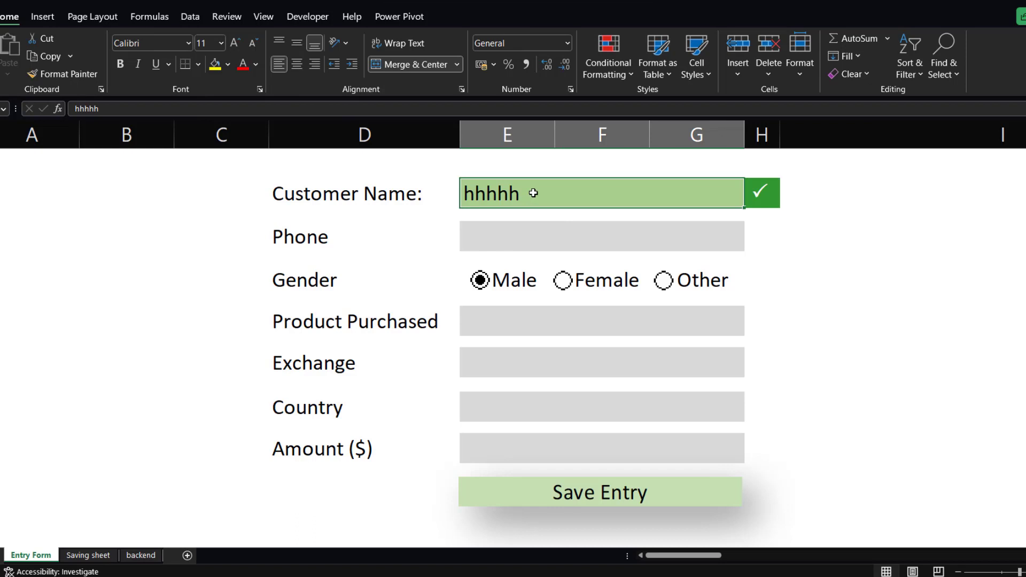
key(Delete)
click(763, 212)
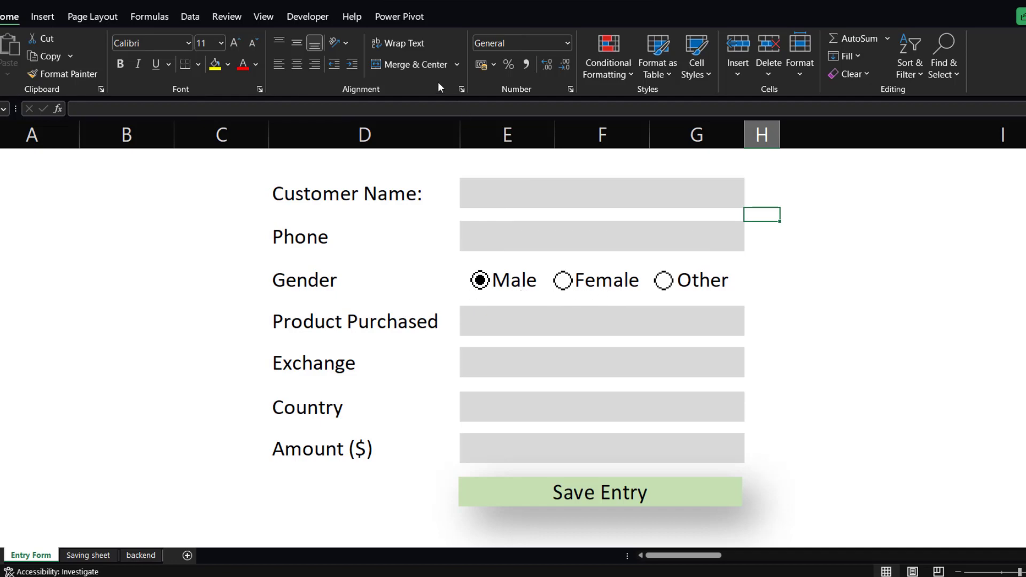
Compare the Gender input cell in Book1 with the reference form's Male, Female and Other option buttons.
mouse_move(428, 567)
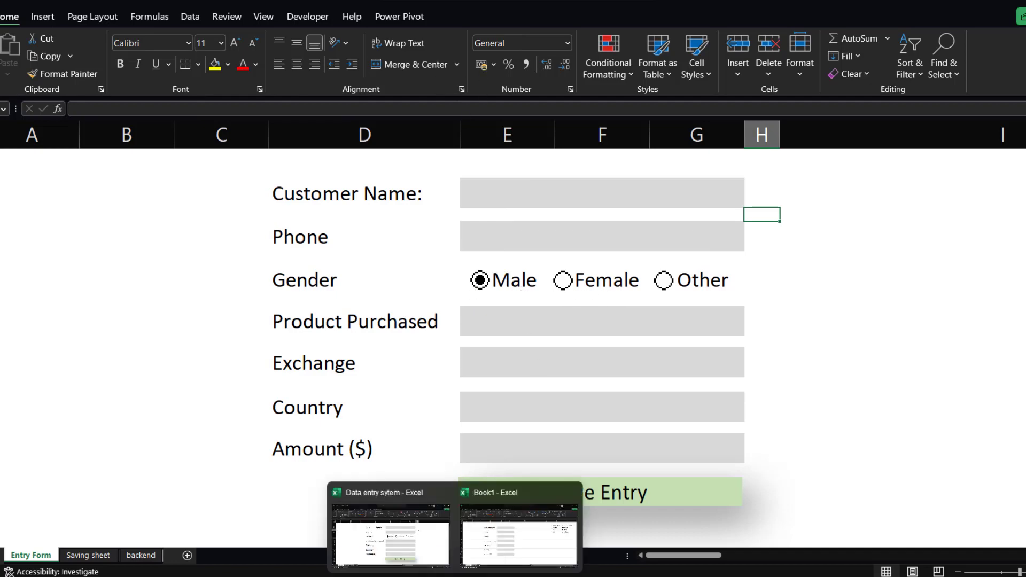
click(460, 531)
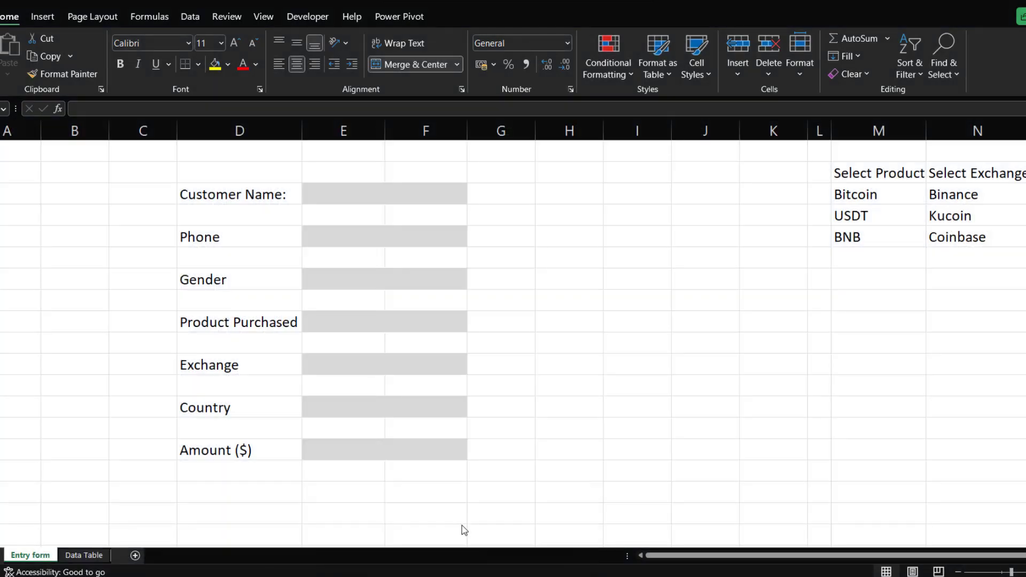
click(325, 284)
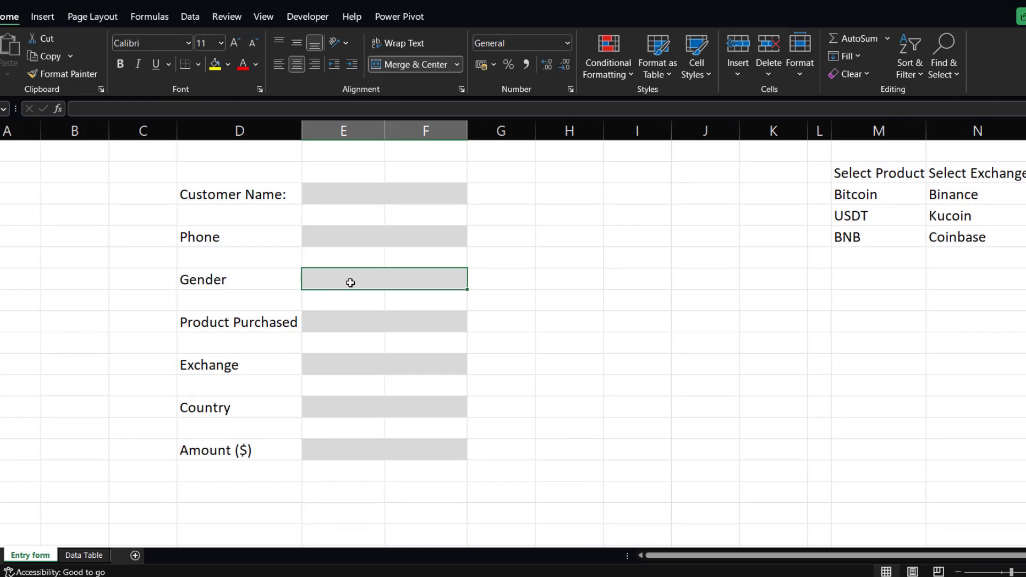
mouse_move(455, 574)
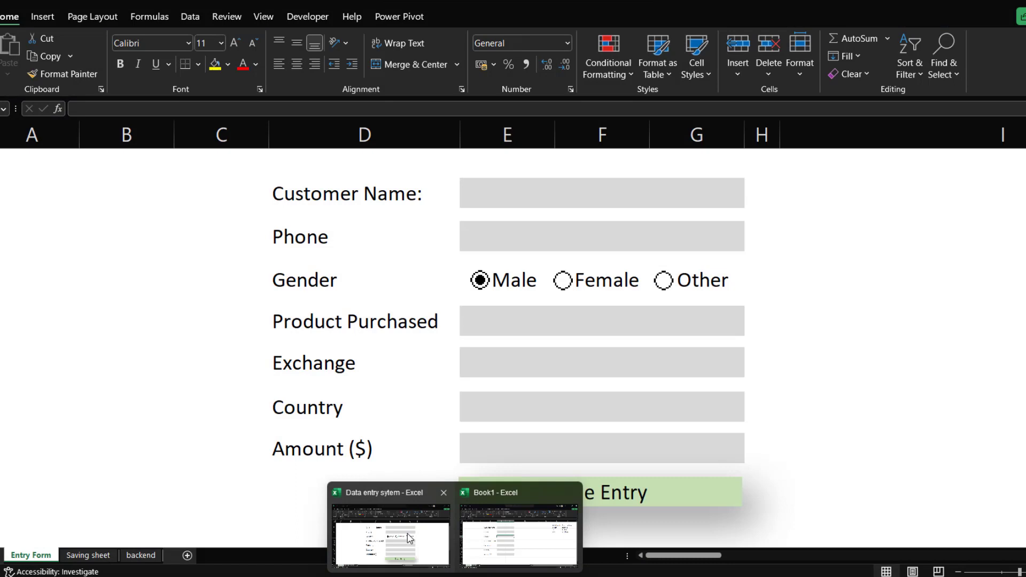
click(390, 534)
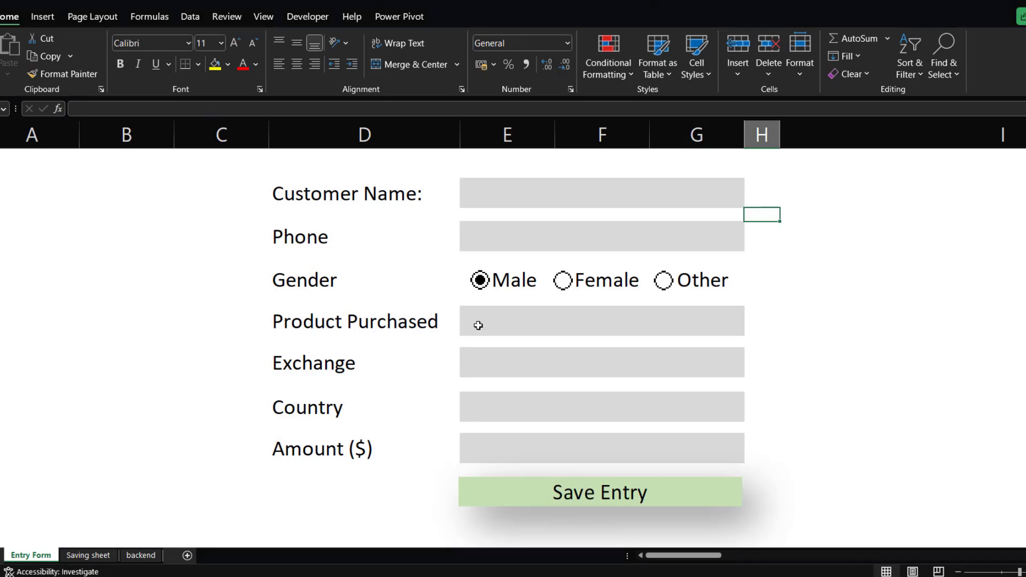
click(663, 281)
mouse_move(448, 571)
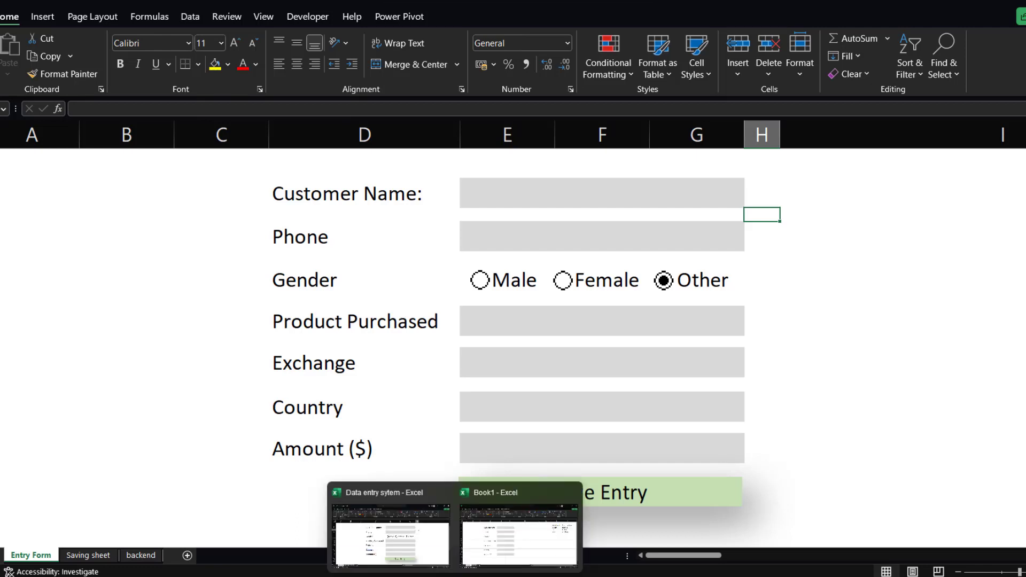
click(502, 542)
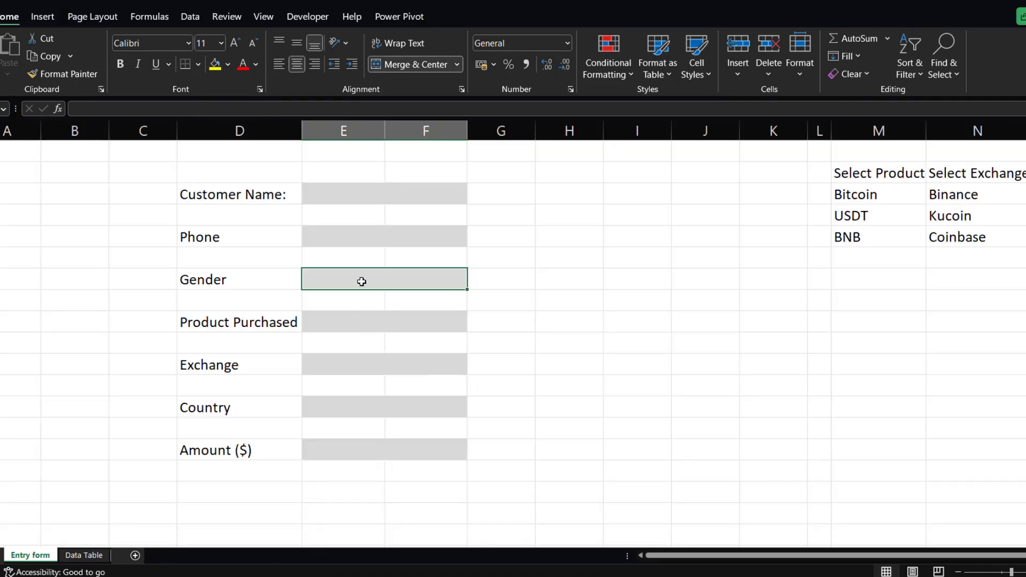
click(560, 276)
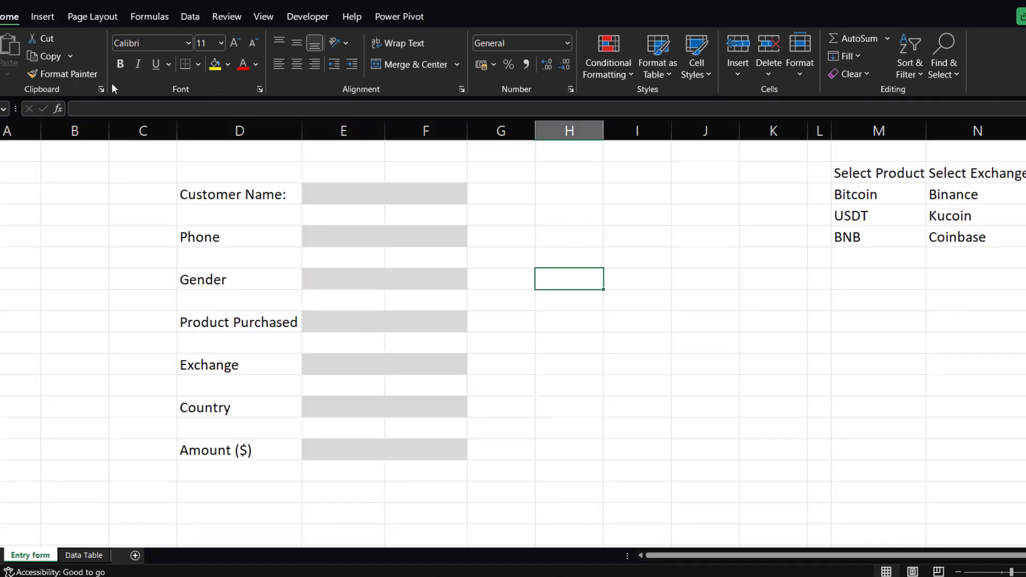
Copy a blank cell's formatting onto the Gender input cell to remove its shading.
click(63, 74)
click(355, 278)
click(623, 316)
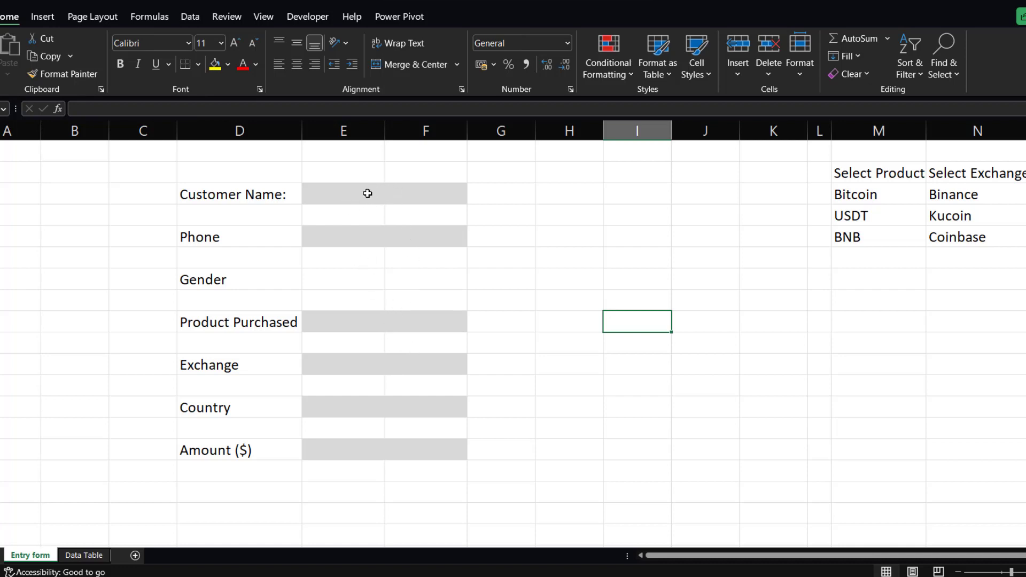
Select both Gender input cells and merge and center them without shading.
click(372, 282)
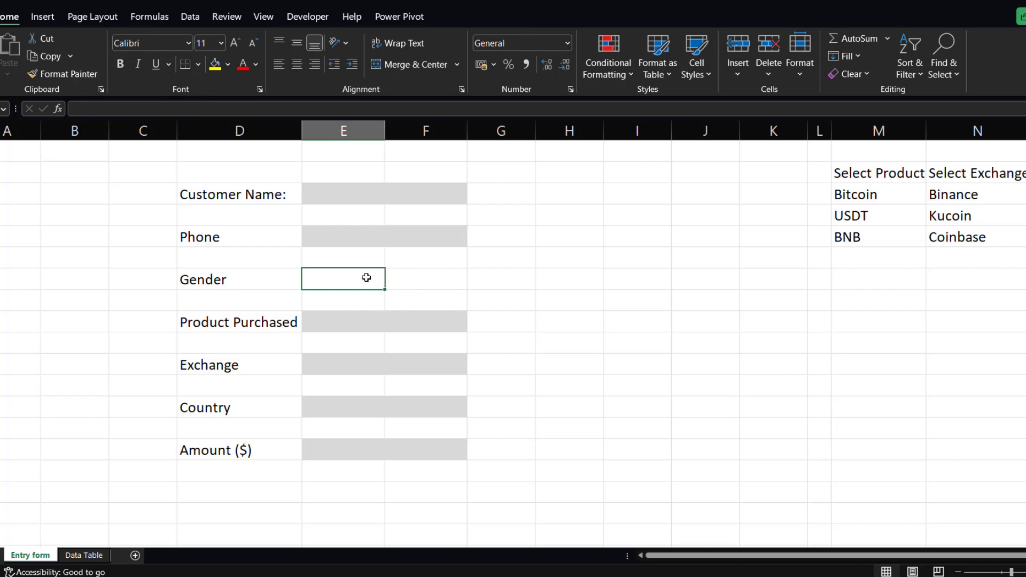
drag(371, 278, 406, 281)
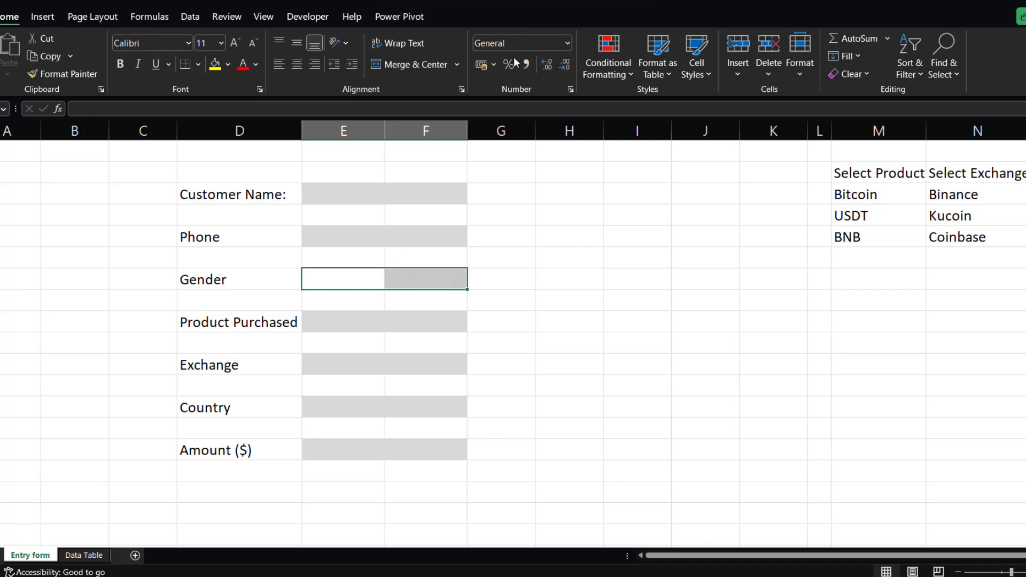
click(255, 65)
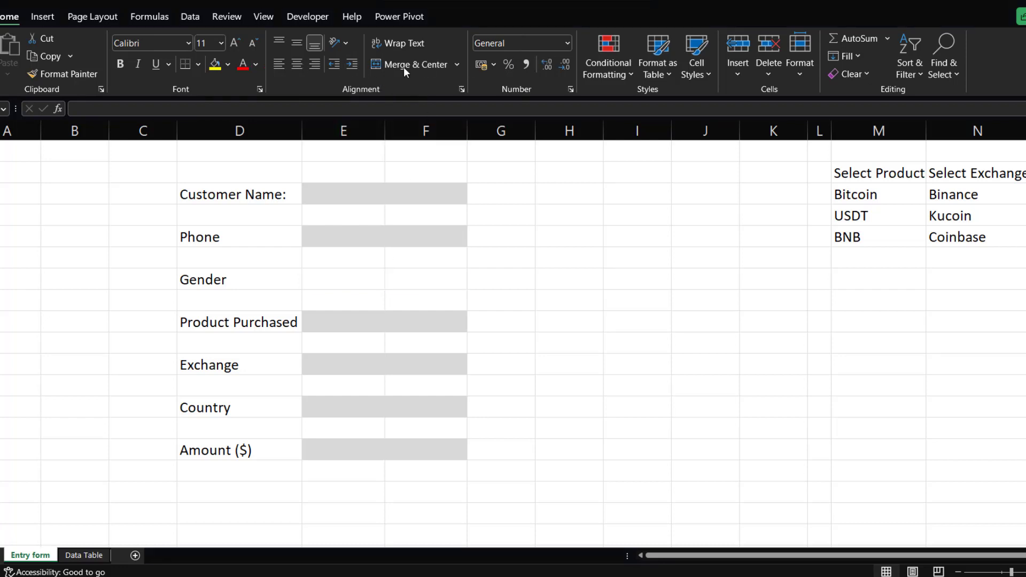
click(389, 277)
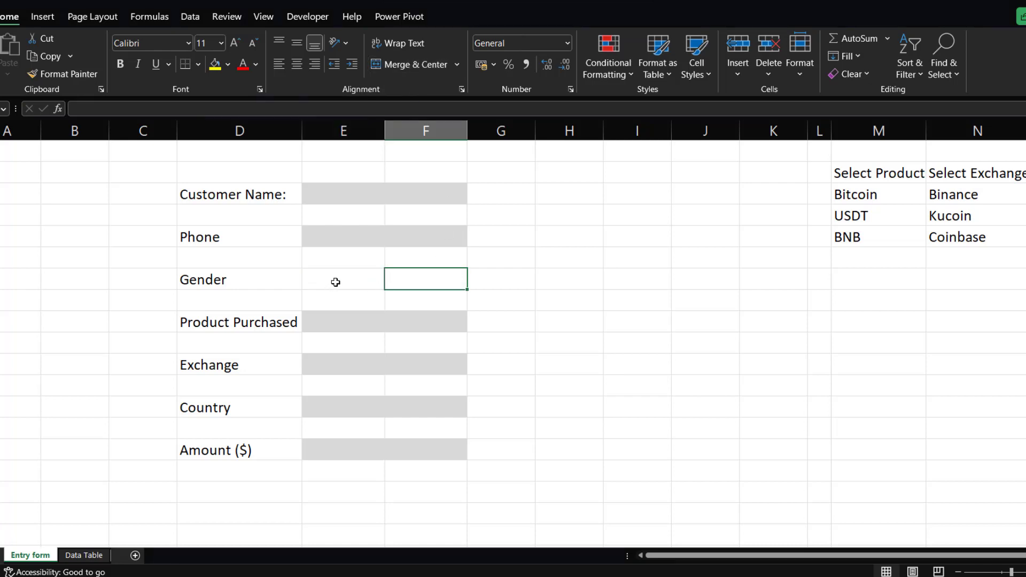
double_click(335, 282)
click(399, 282)
drag(361, 280, 398, 270)
click(409, 64)
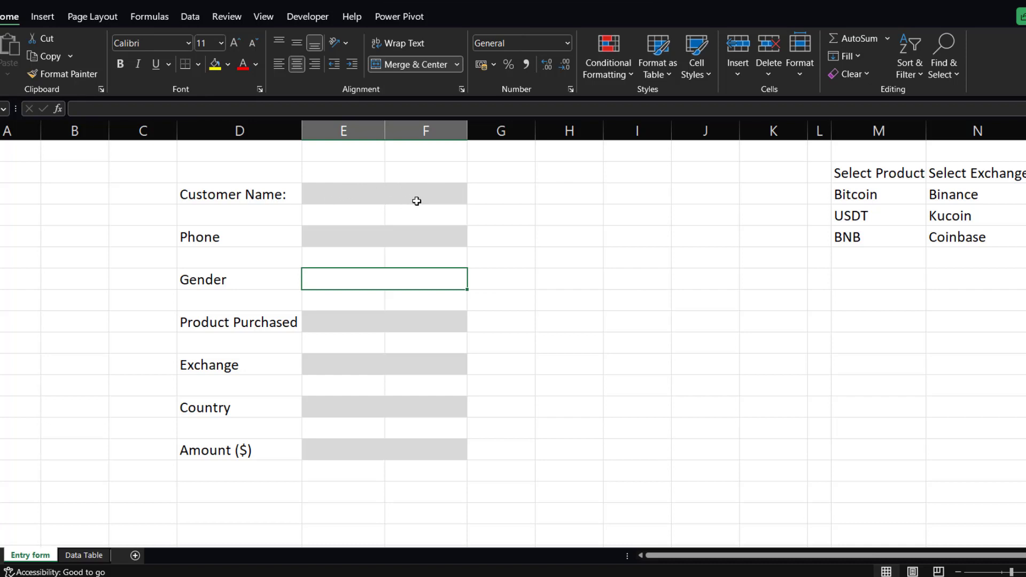
Check each input cell on the form in turn.
click(357, 198)
click(375, 234)
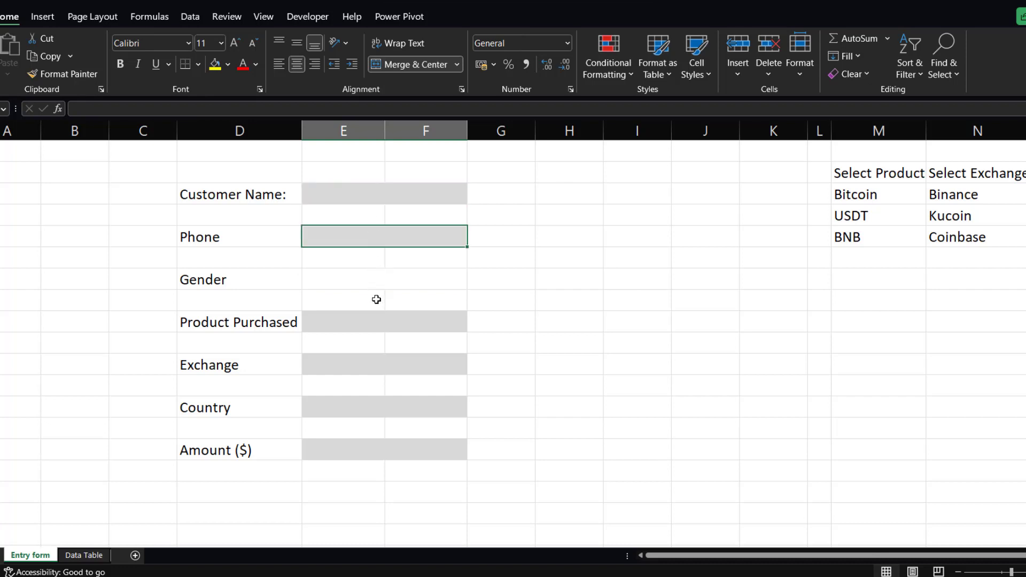
click(372, 320)
click(370, 366)
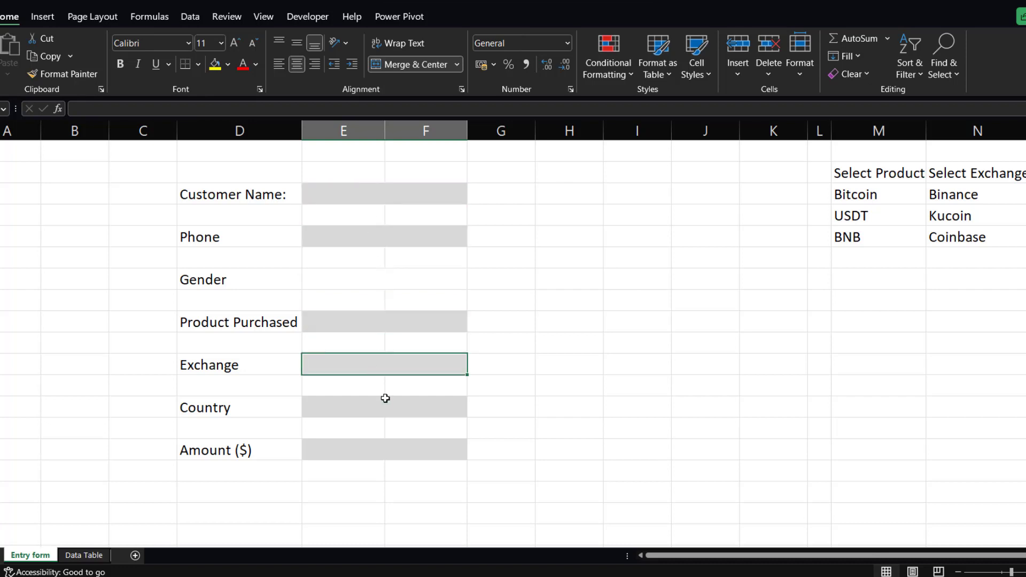
click(388, 409)
click(388, 452)
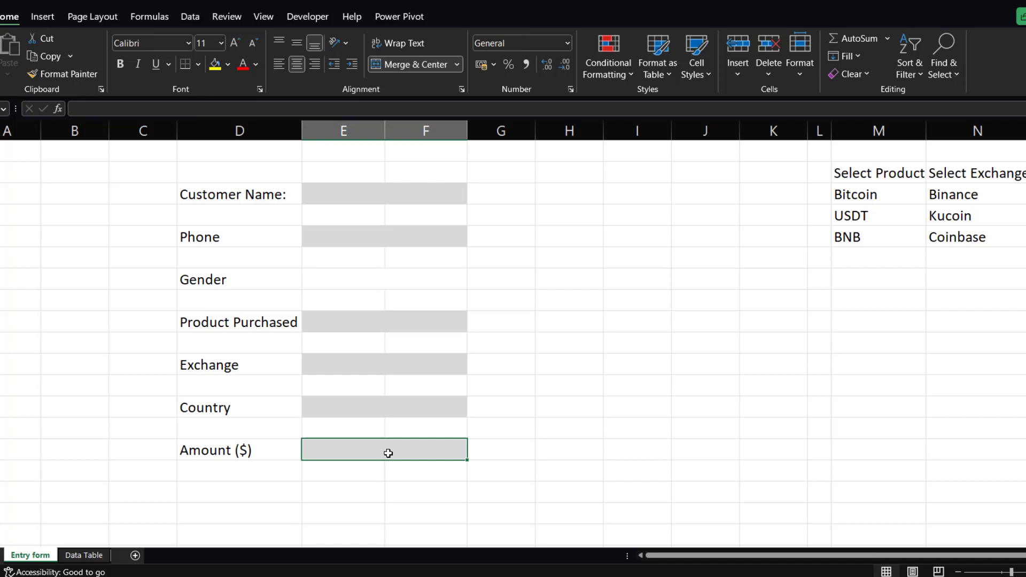
click(363, 412)
click(360, 359)
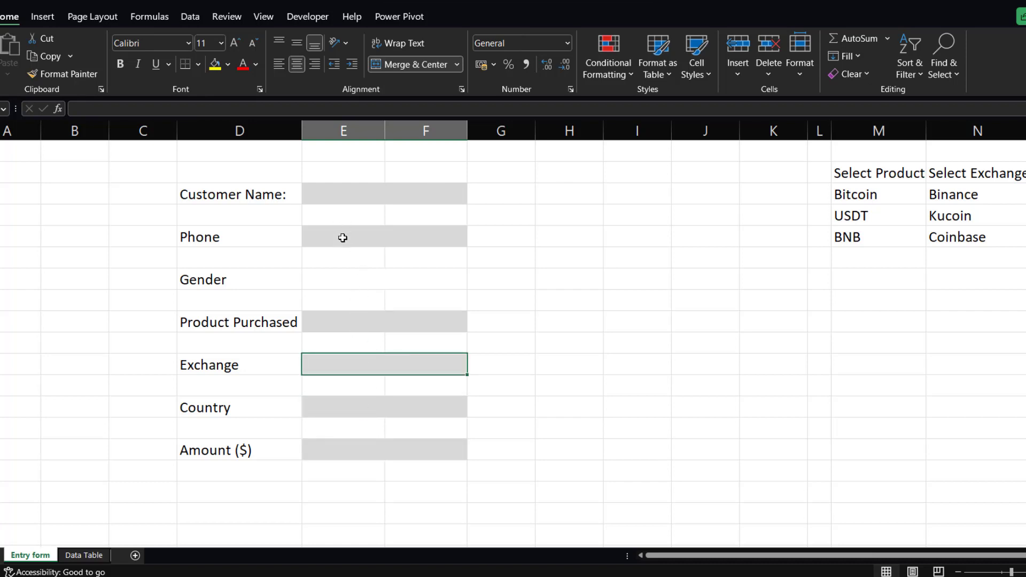
click(385, 242)
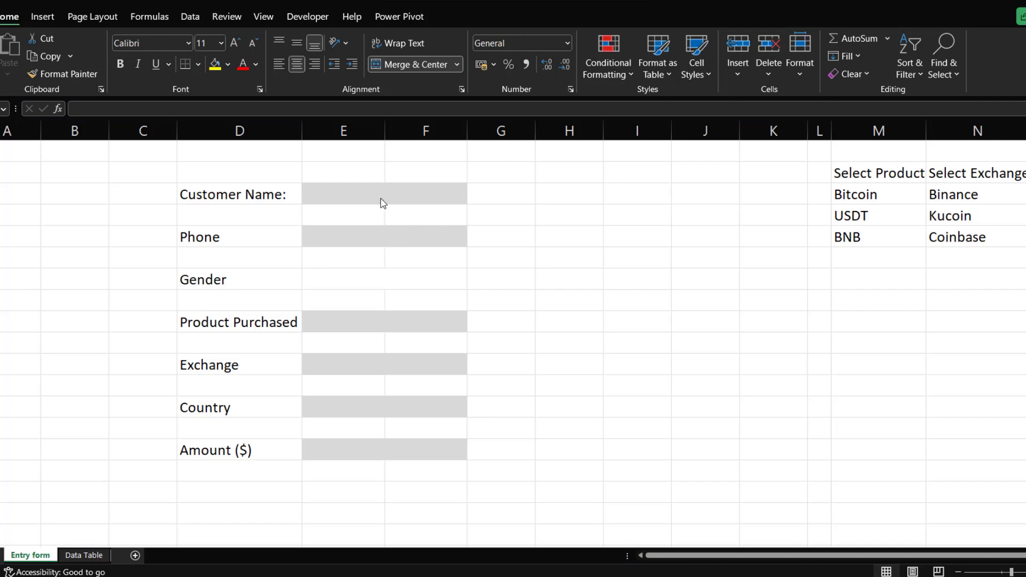
click(405, 198)
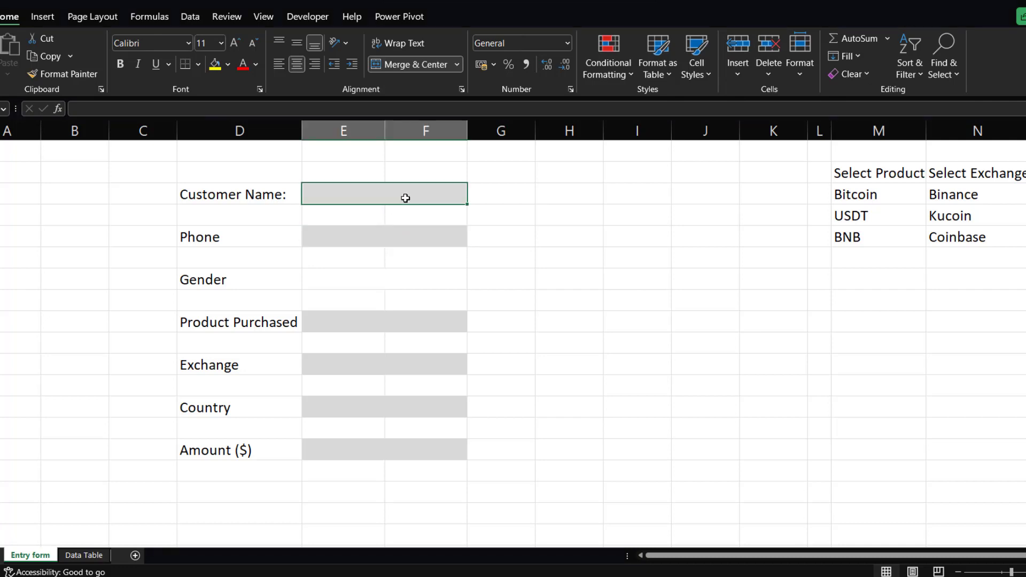
click(370, 239)
Add a conditional formatting rule to the Customer Name input cell that fills it green when it is not blank.
click(388, 194)
click(632, 68)
mouse_move(633, 101)
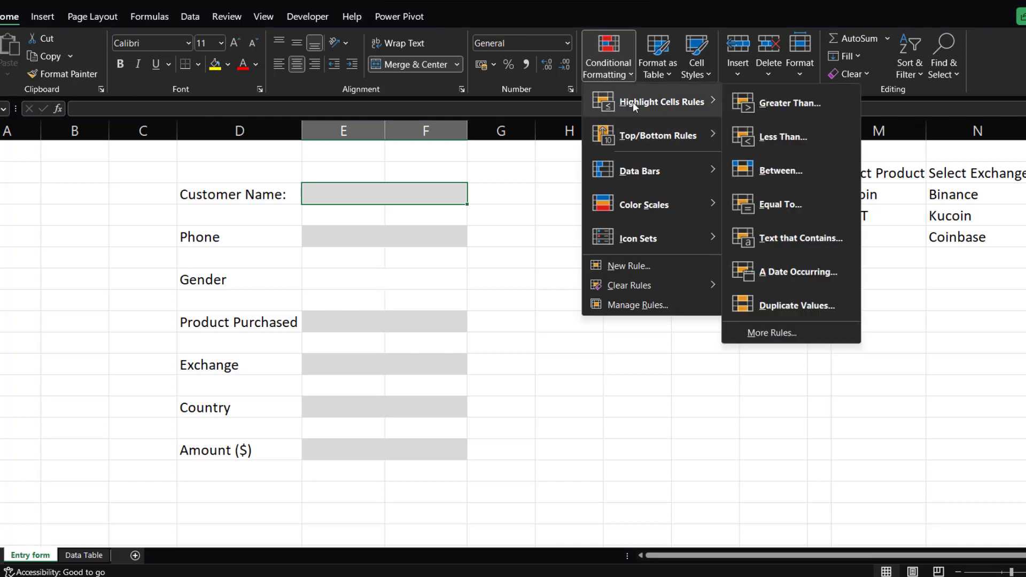
click(767, 332)
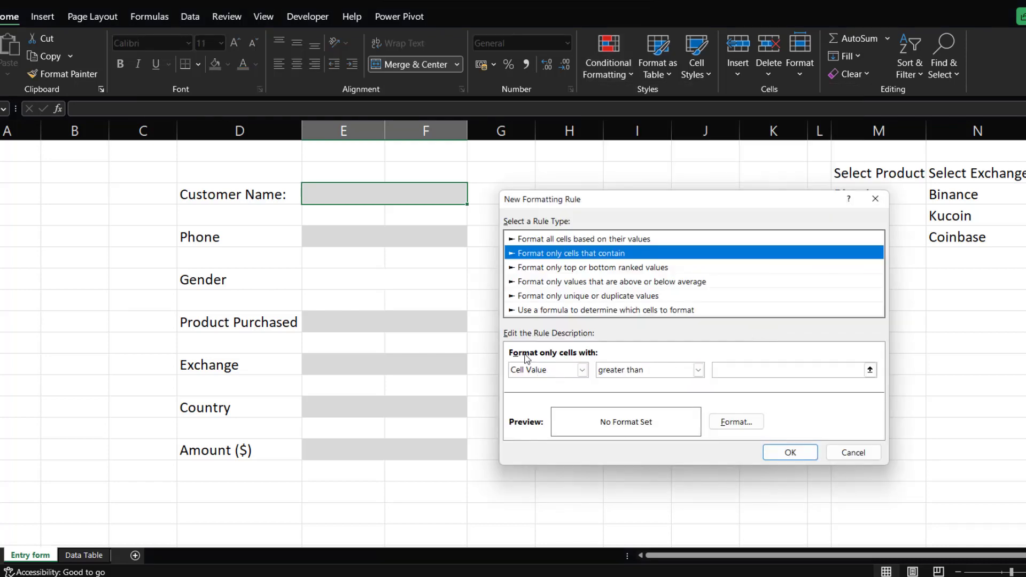
click(582, 369)
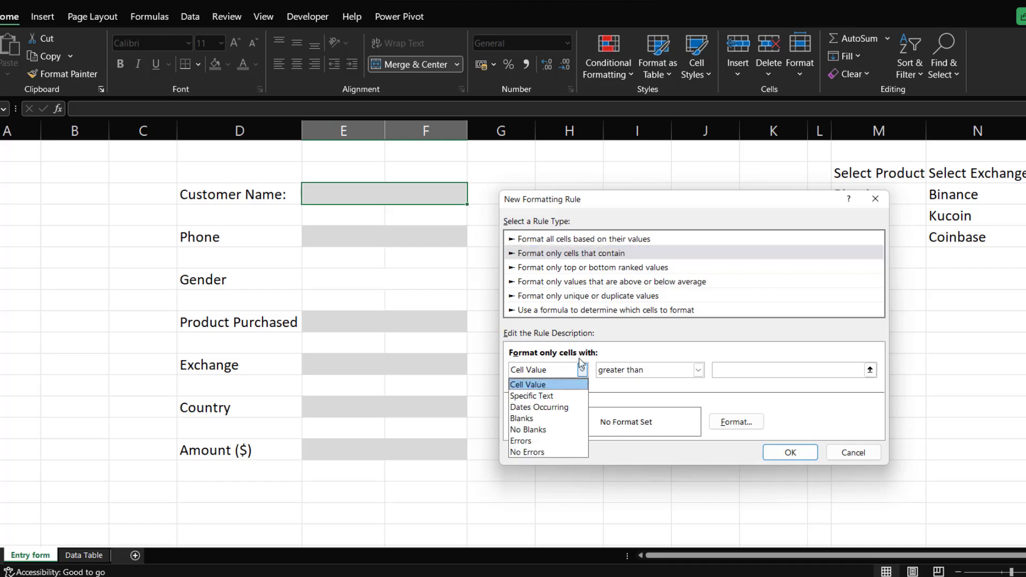
click(532, 429)
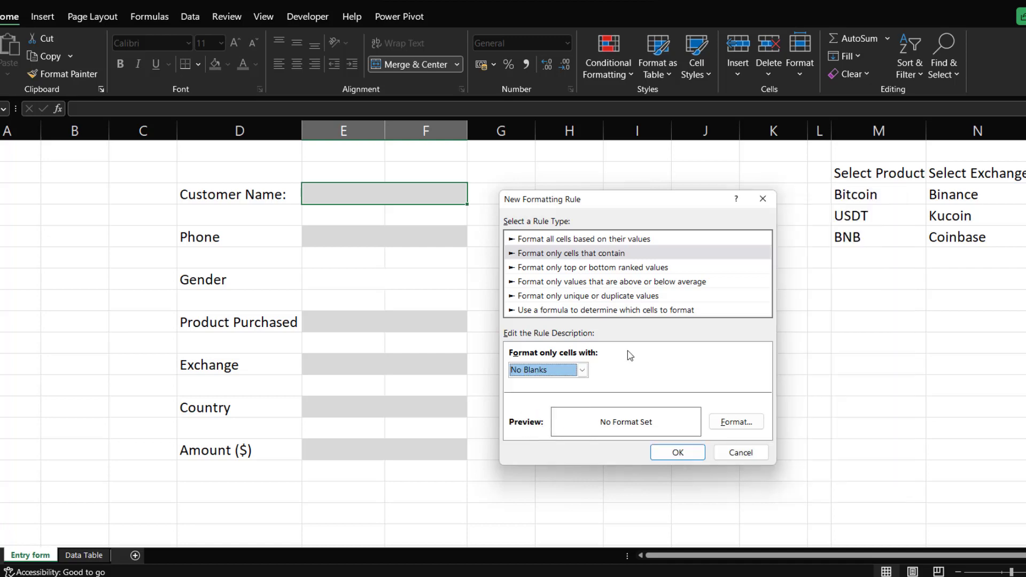
click(729, 423)
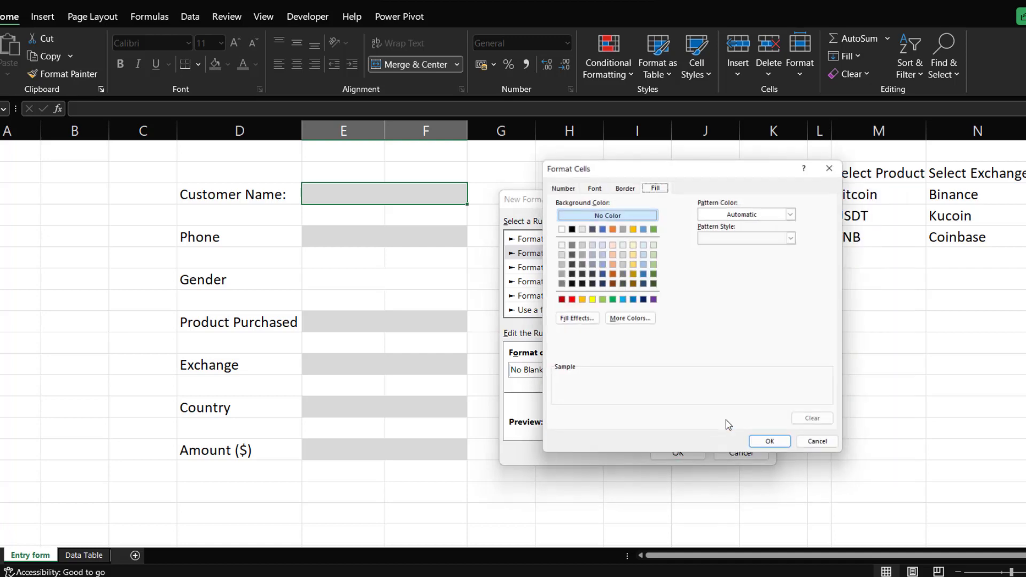
click(599, 300)
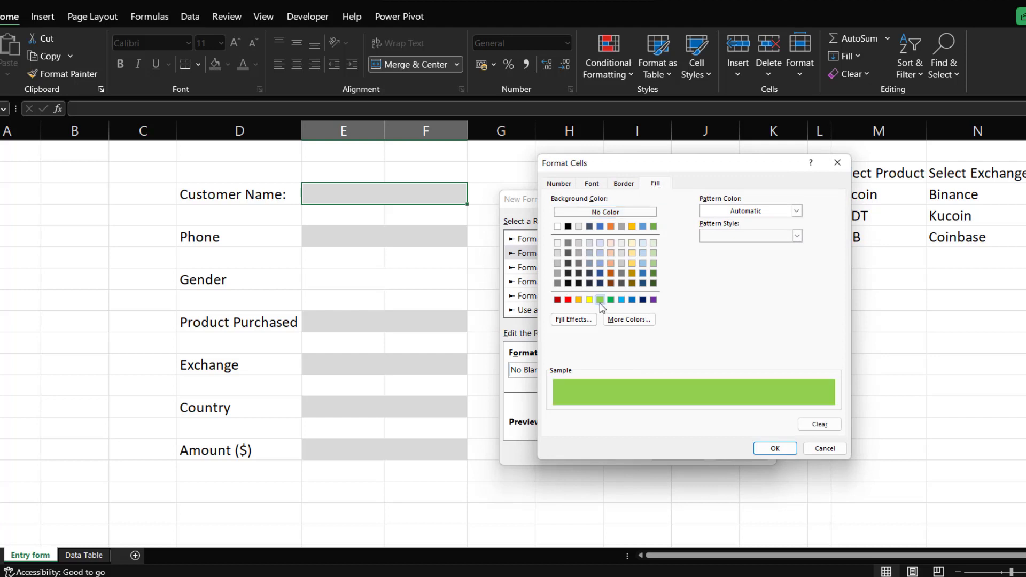
click(653, 227)
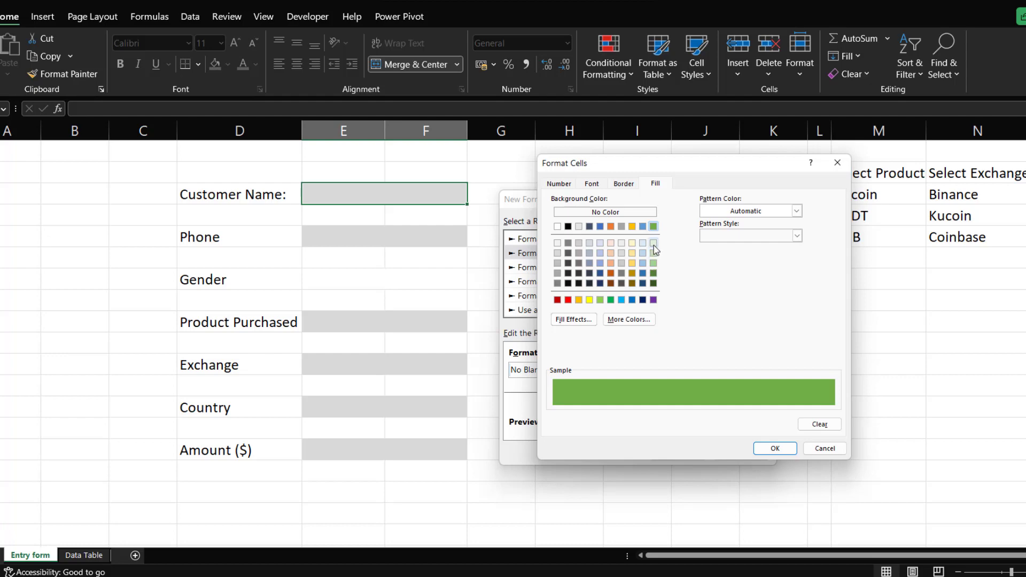
click(653, 244)
click(652, 263)
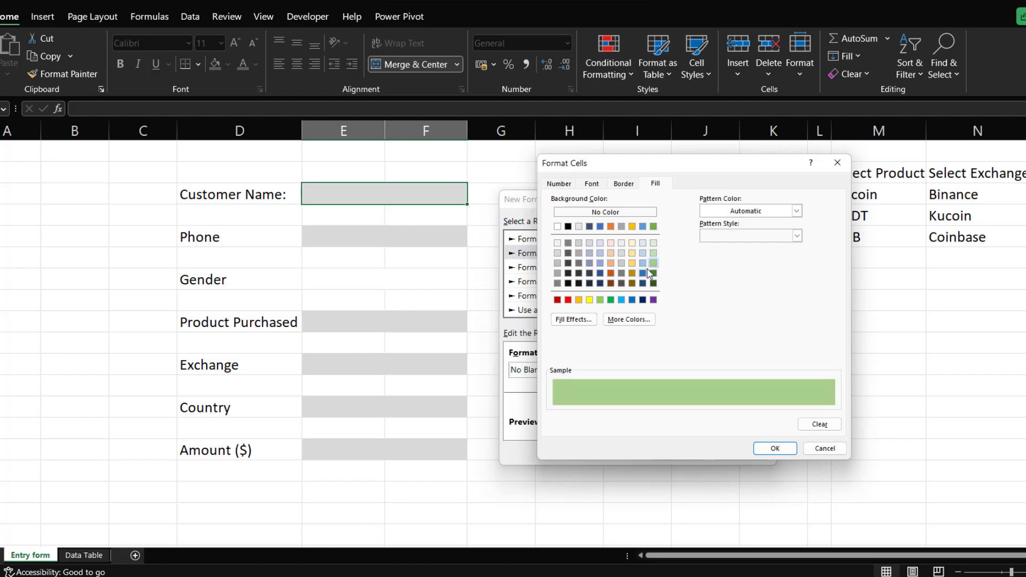
click(653, 273)
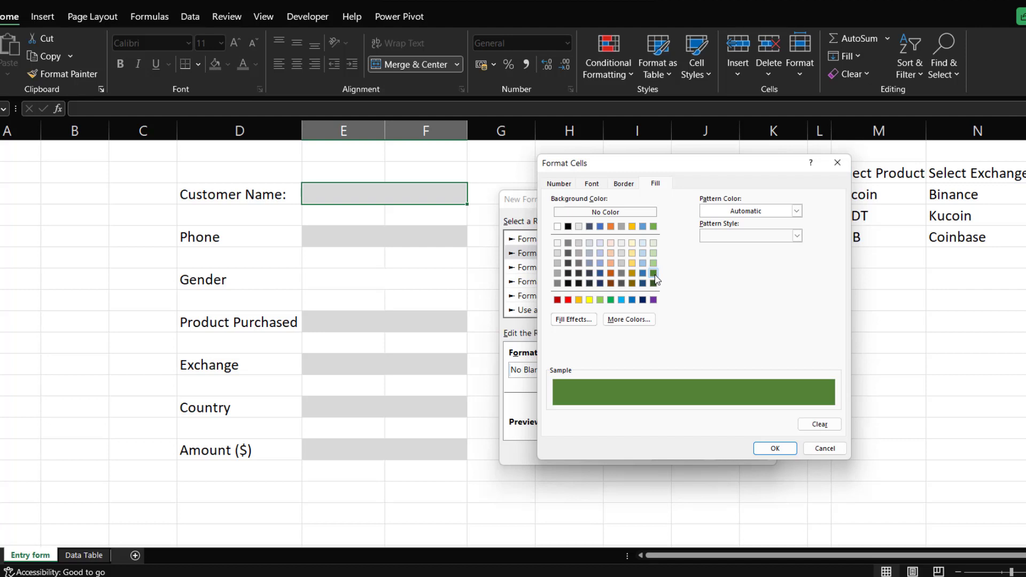
click(610, 300)
click(600, 299)
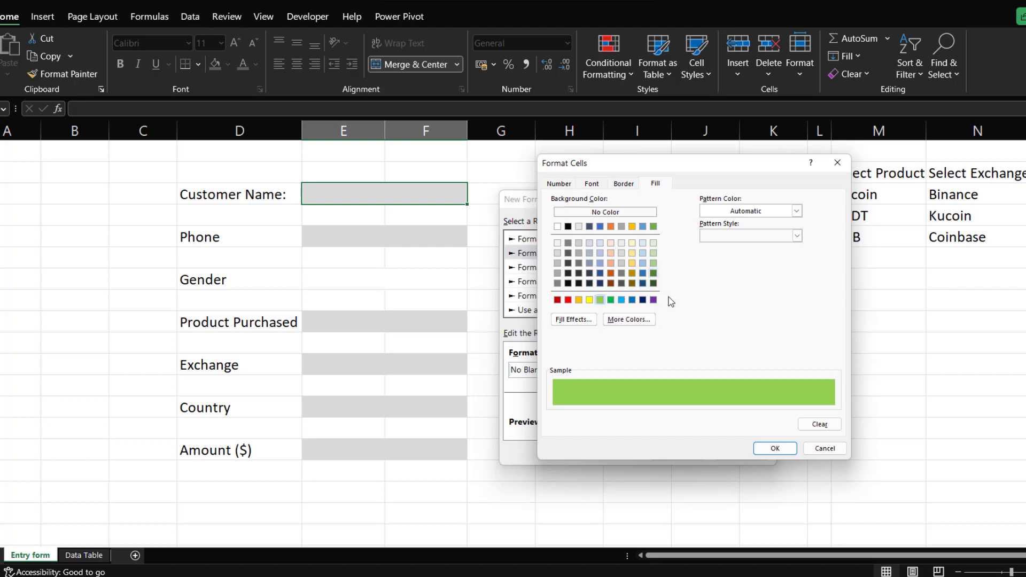
click(775, 448)
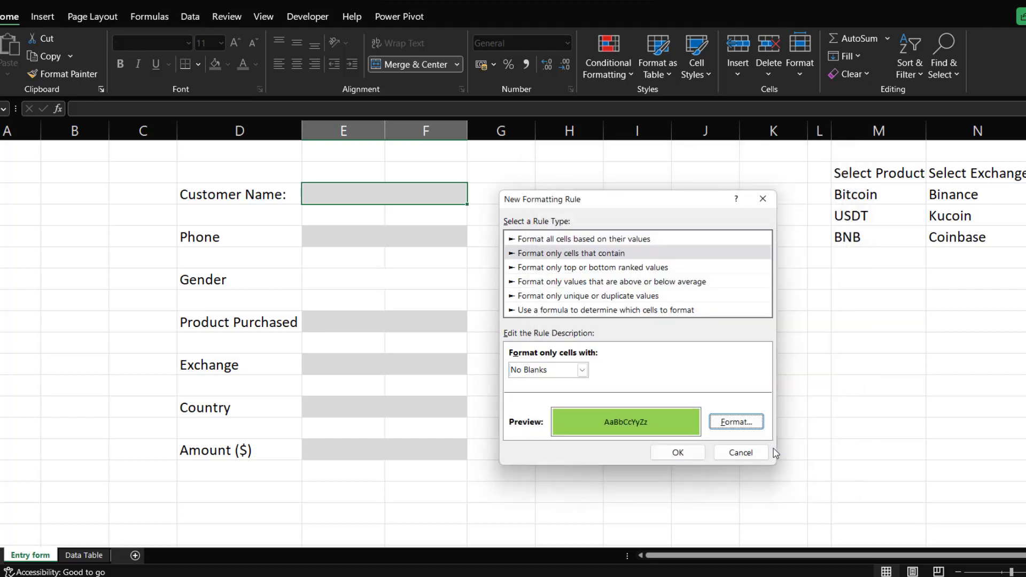
click(677, 453)
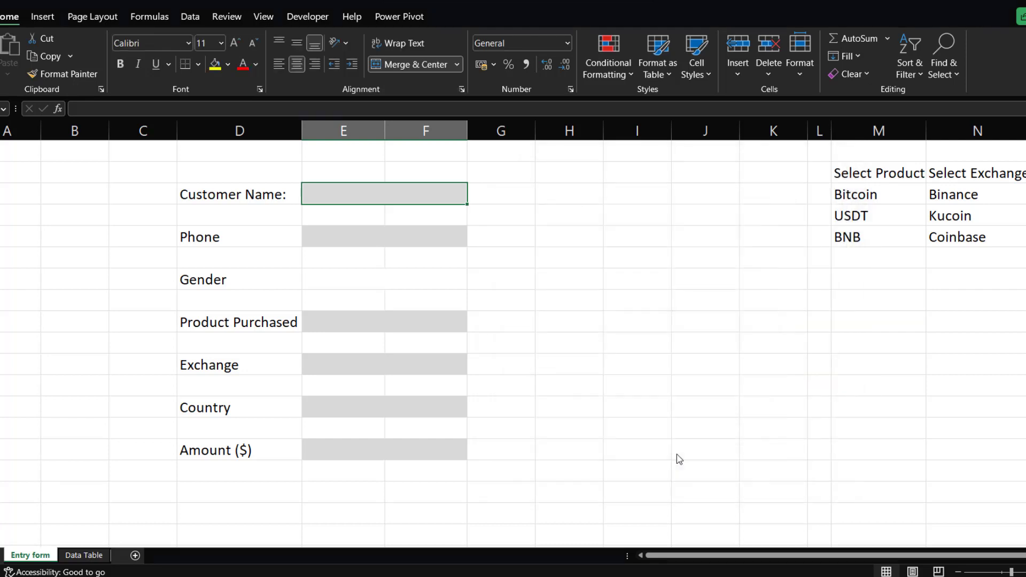
Copy the Customer Name cell's formatting onto the Phone, Product Purchased, Exchange, Country and Amount ($) input cells.
click(62, 78)
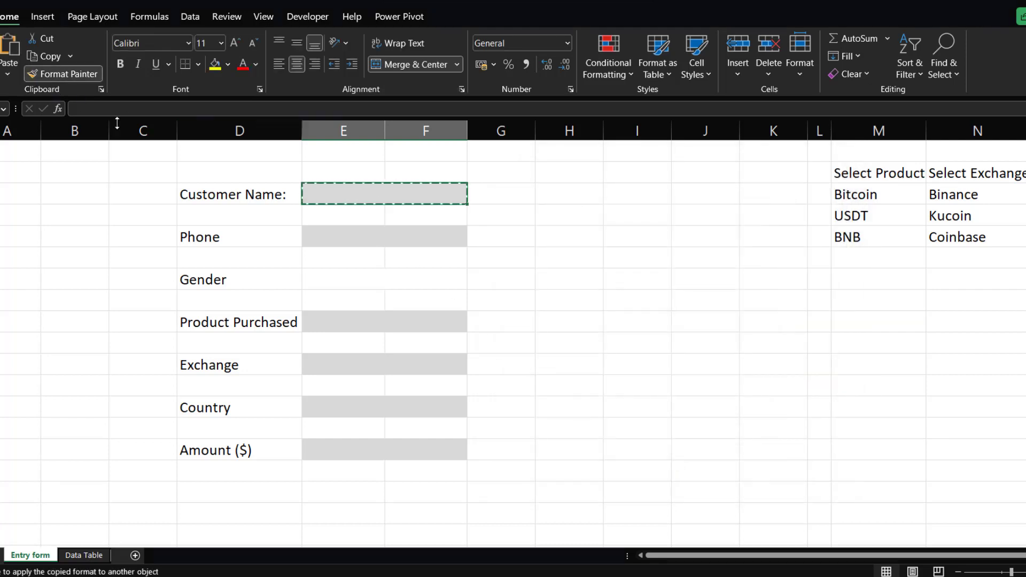
click(348, 236)
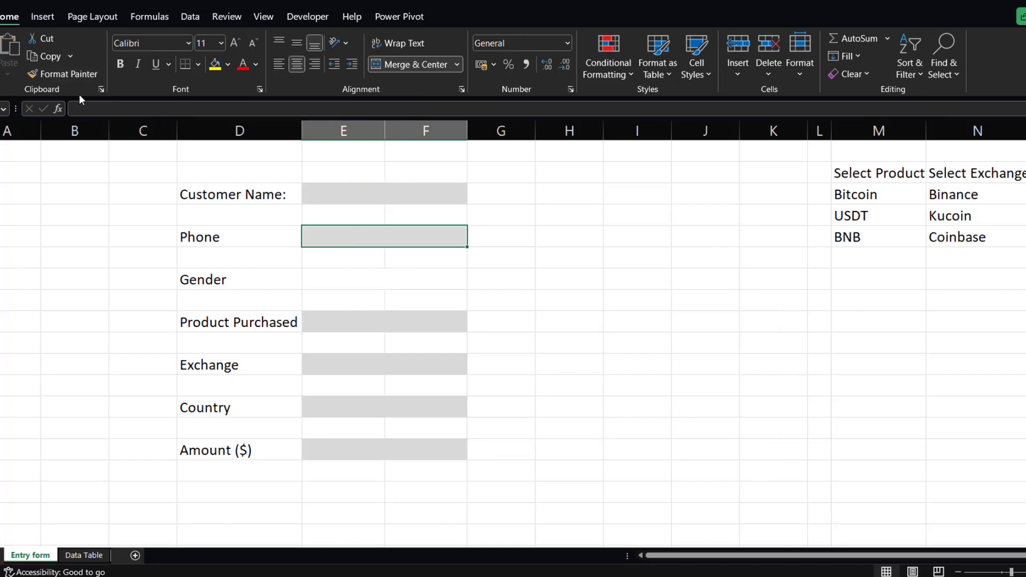
click(69, 76)
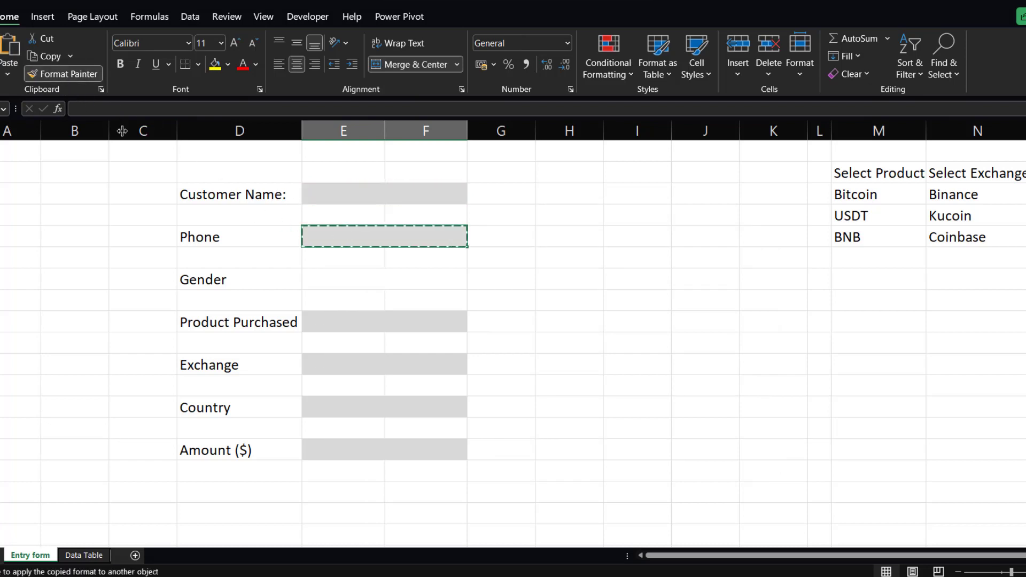
click(371, 323)
click(368, 360)
click(379, 405)
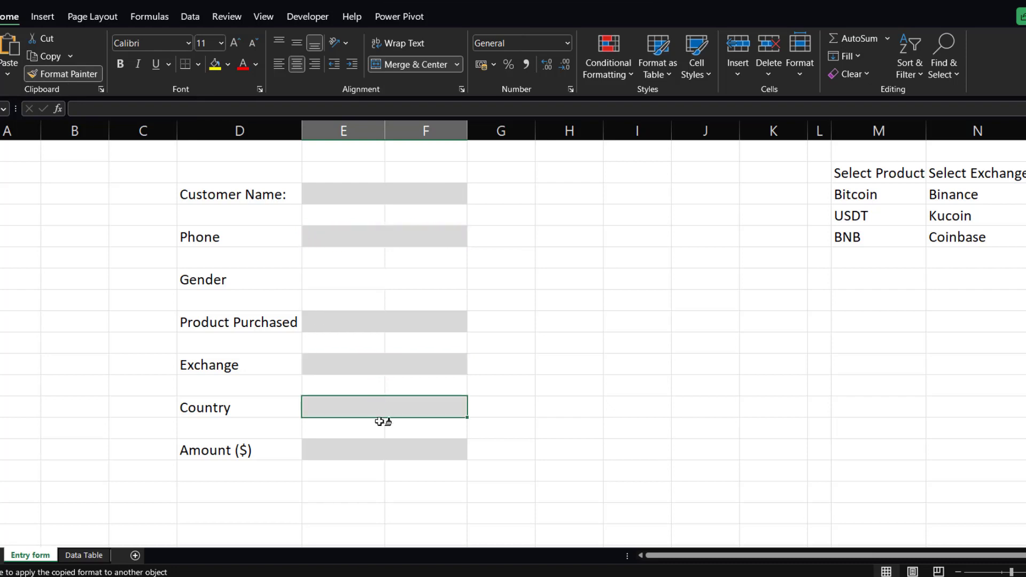
click(380, 447)
click(83, 71)
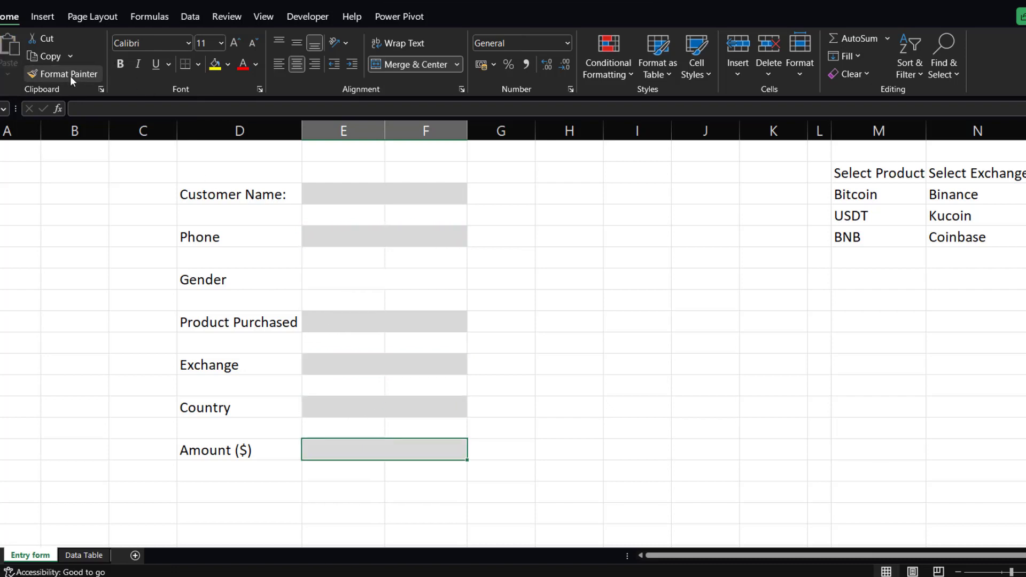
click(535, 221)
Test the highlighting by entering ffhfhfhf as Customer Name and hfhfhf as Phone, then delete both entries.
click(348, 195)
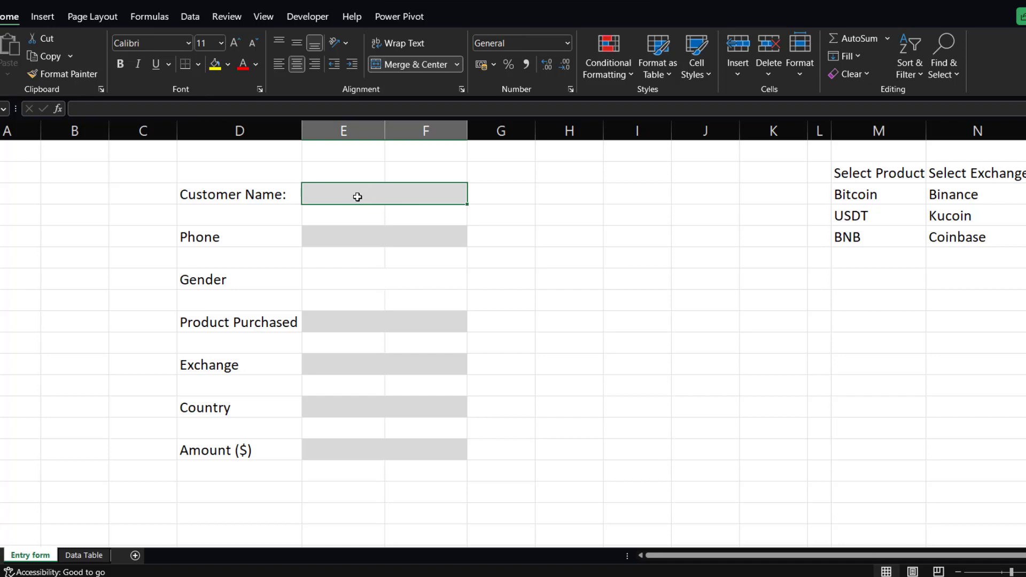
text(ffhfhfhf)
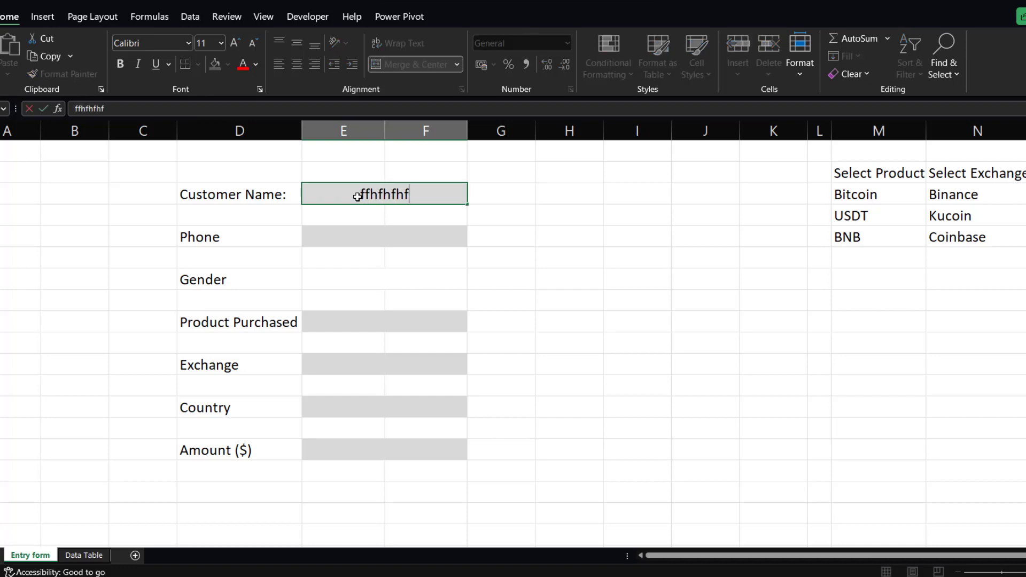
key(Return)
click(413, 239)
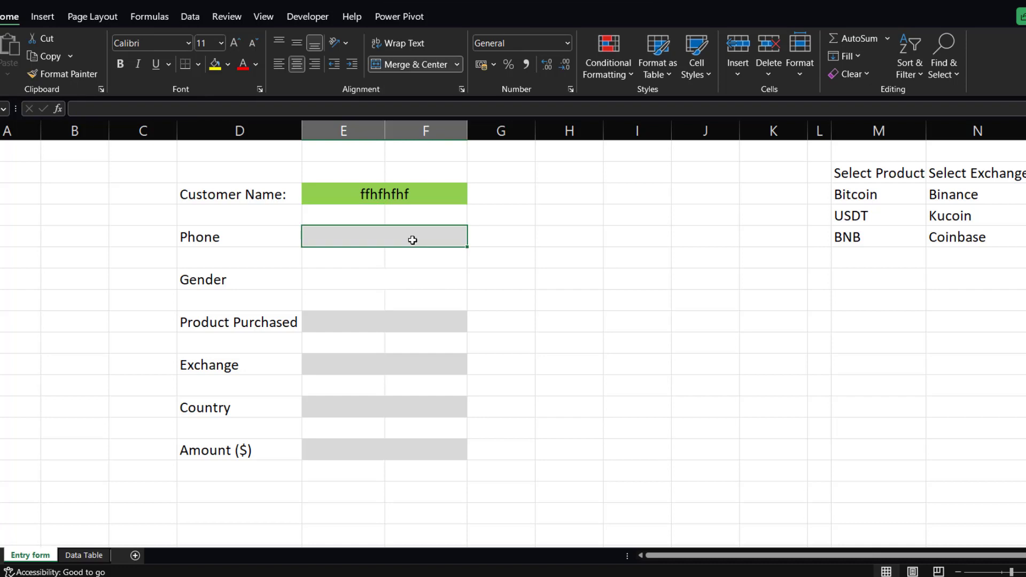
text(hfhfhf)
key(Return)
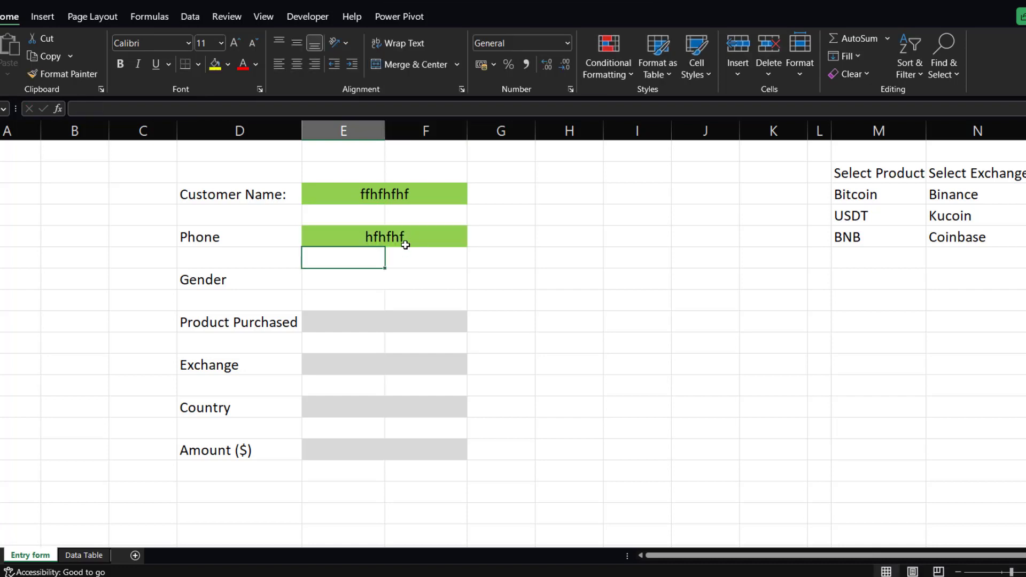
click(407, 238)
key(Delete)
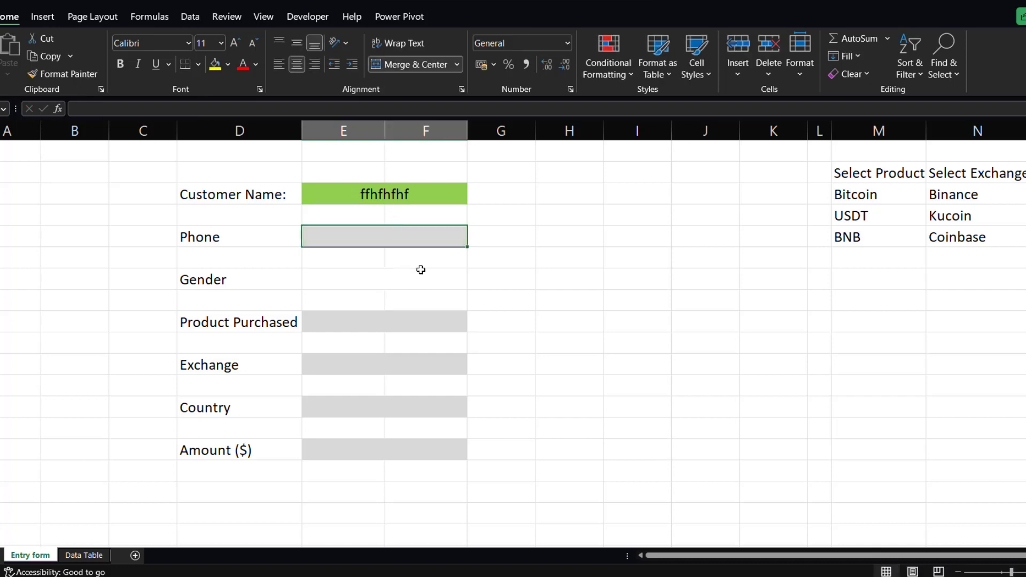
click(419, 193)
key(Delete)
click(546, 231)
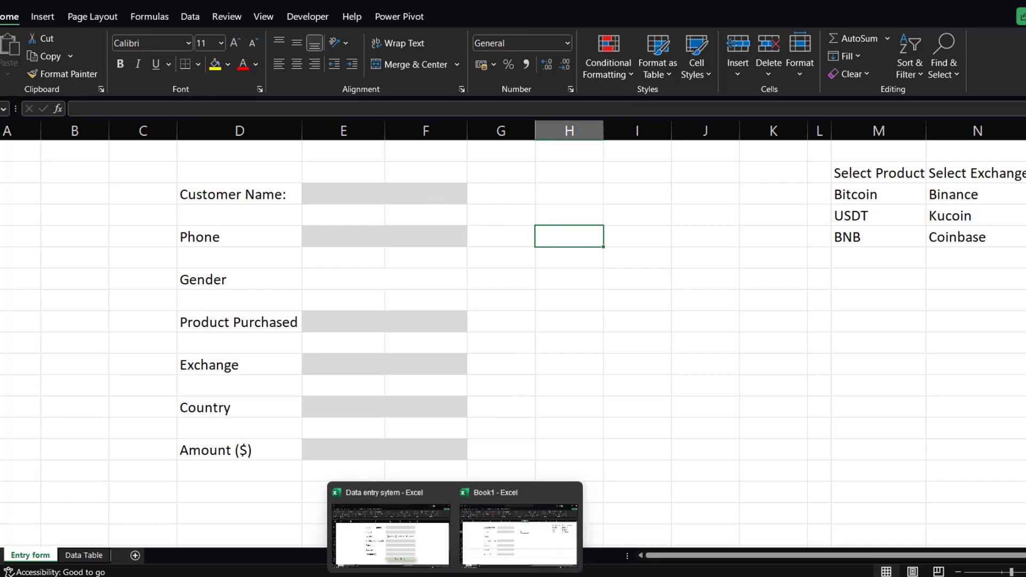
Preview the finished Data entry sytem workbook by filling and clearing Customer Name and Phone, then return to the Book1 entry form.
click(408, 537)
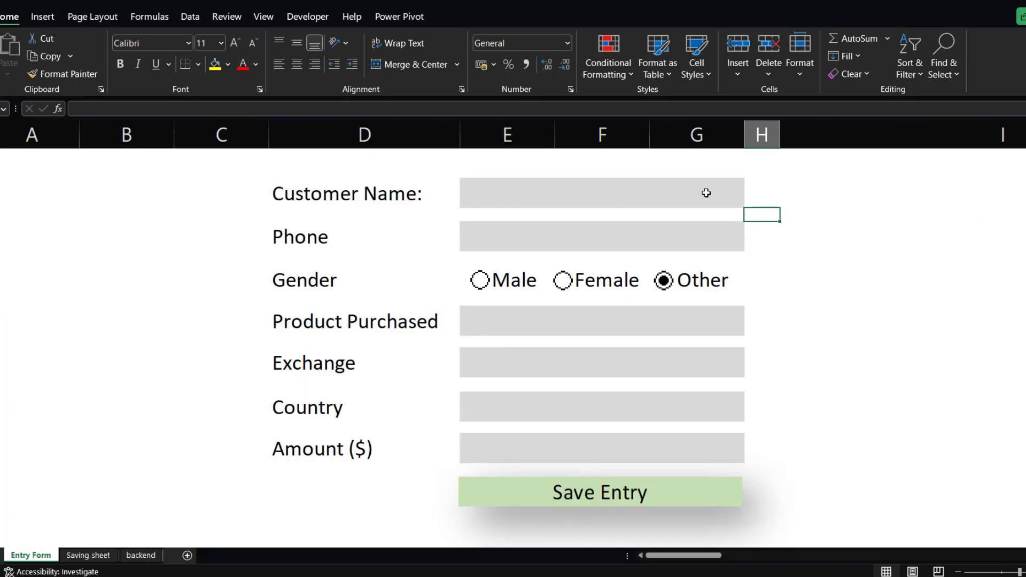
click(677, 196)
text(gdgdgd)
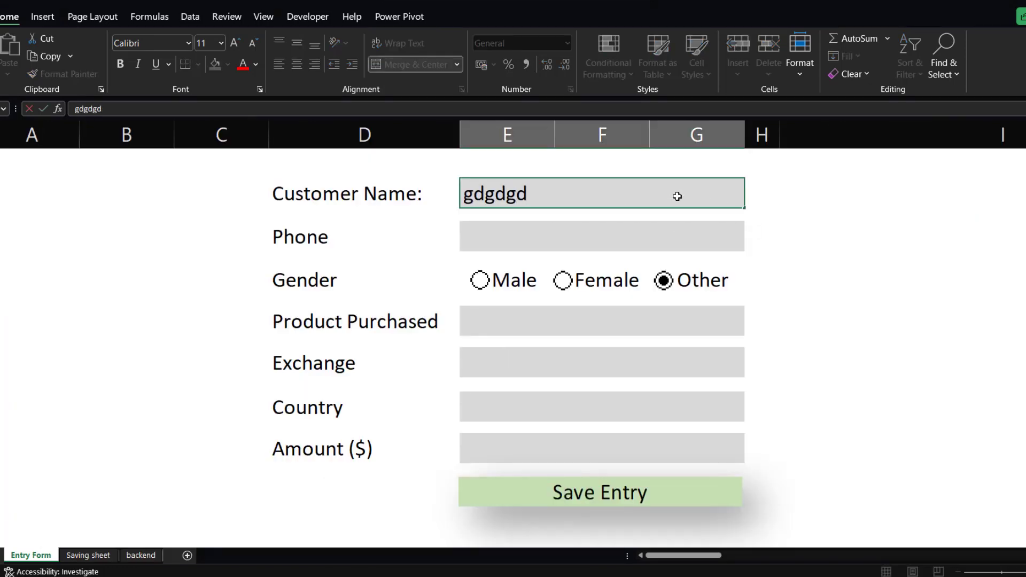
key(Return)
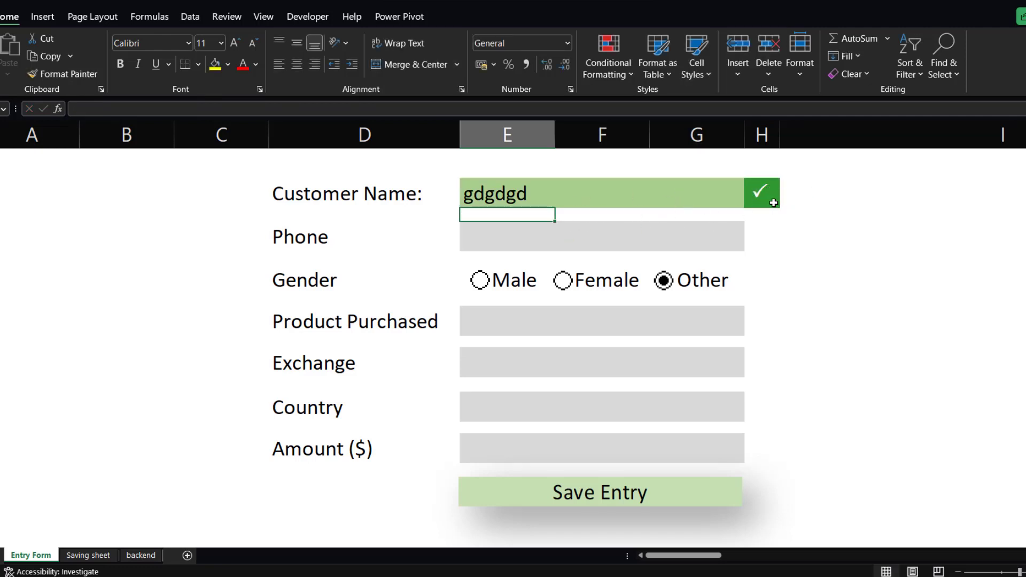
click(647, 235)
text(hfhhff)
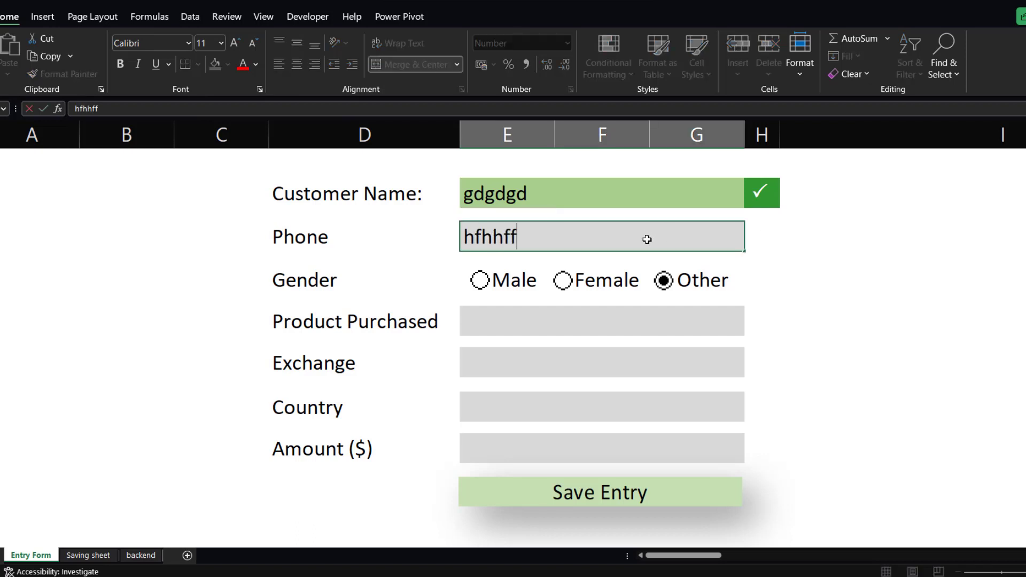
key(Return)
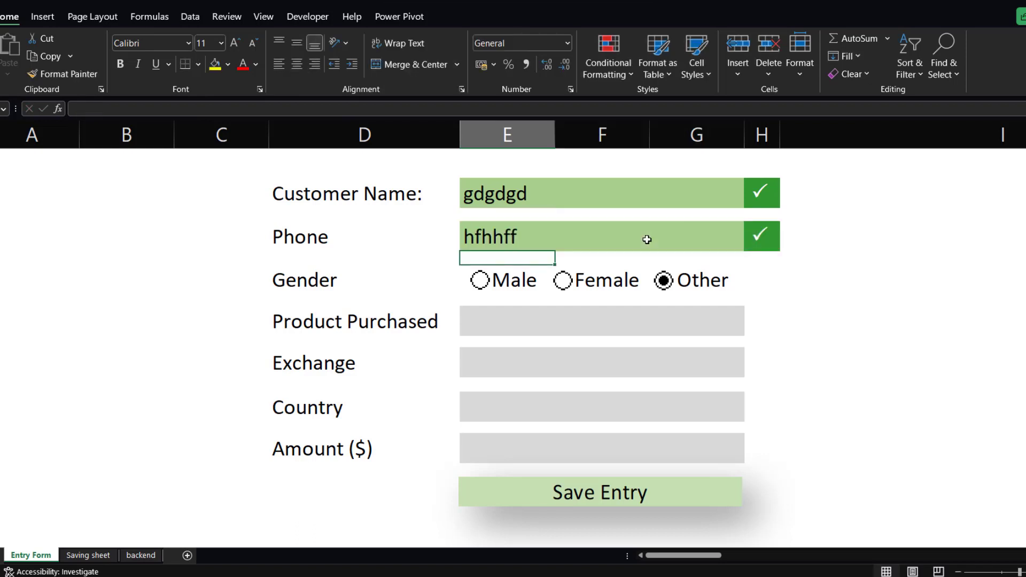
click(646, 239)
key(Delete)
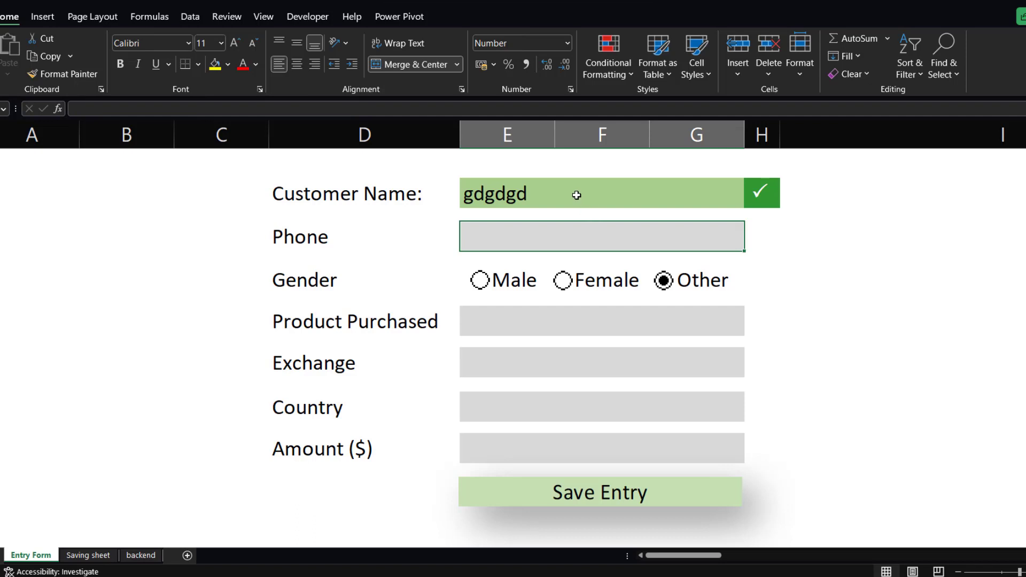
click(576, 195)
key(Delete)
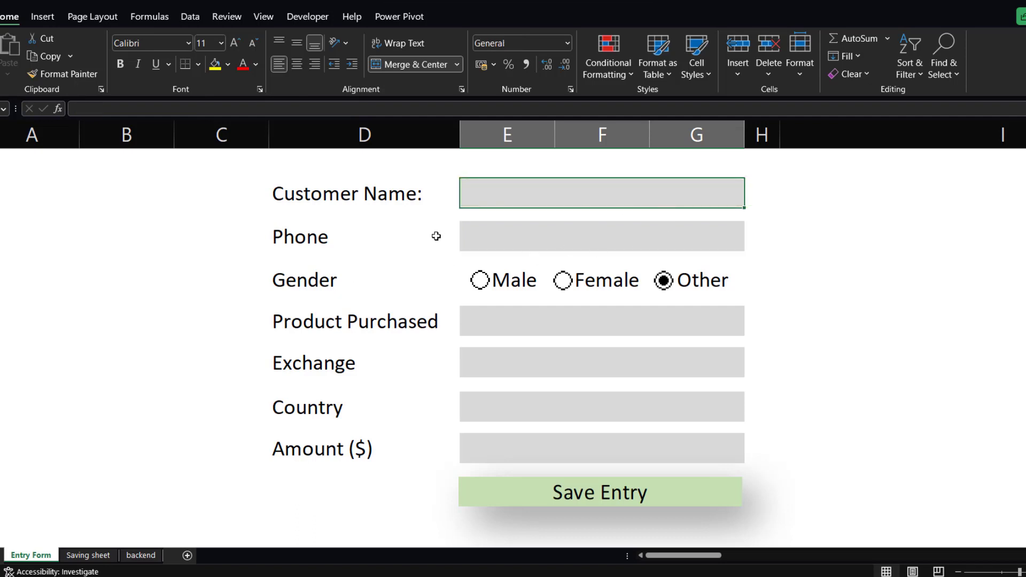
mouse_move(505, 574)
click(504, 546)
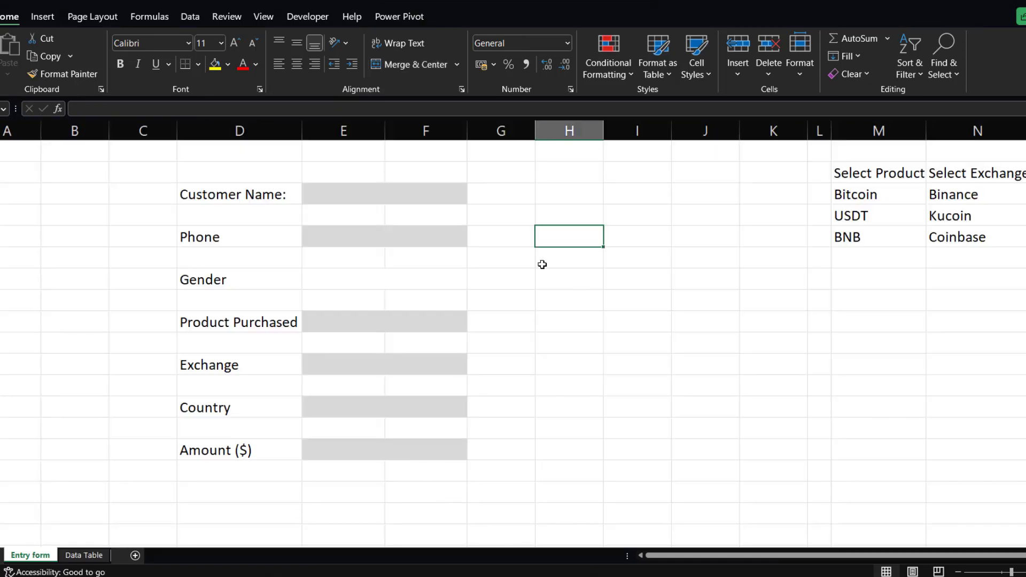
click(419, 194)
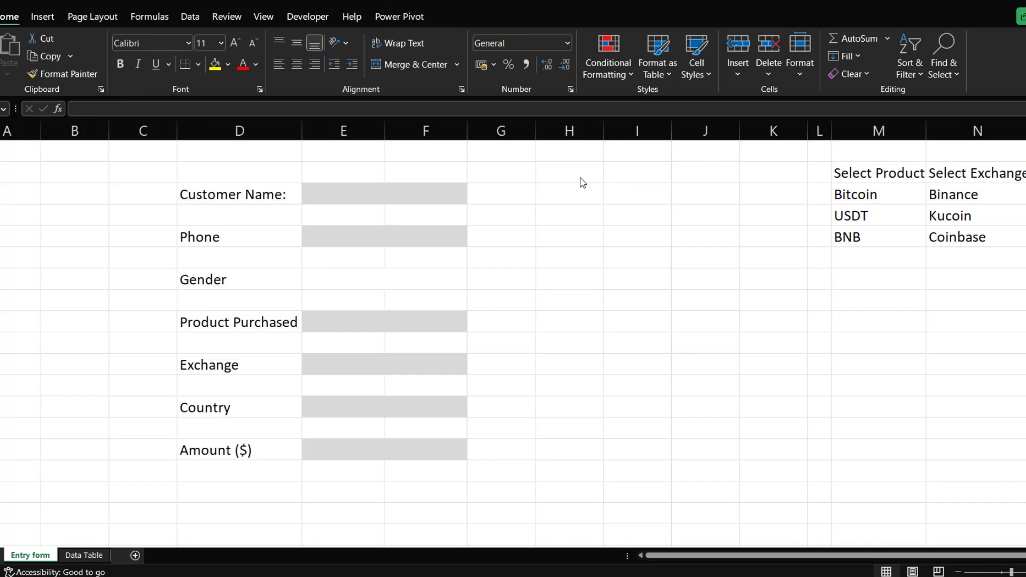
click(496, 194)
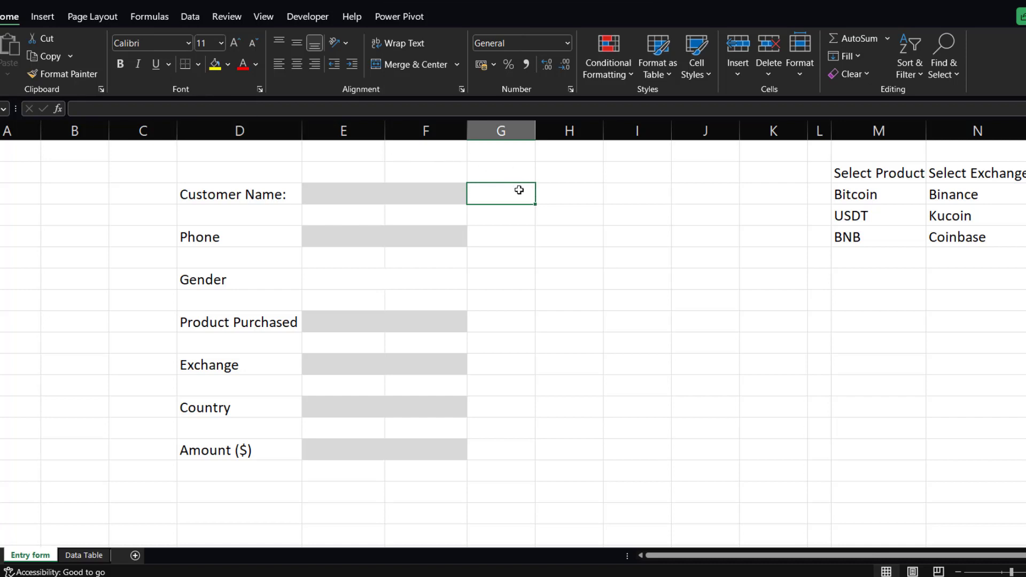
Enter A in a spare cell and set it to the Wingdings 2 font to find the checkmark character, then clear the cell.
click(706, 322)
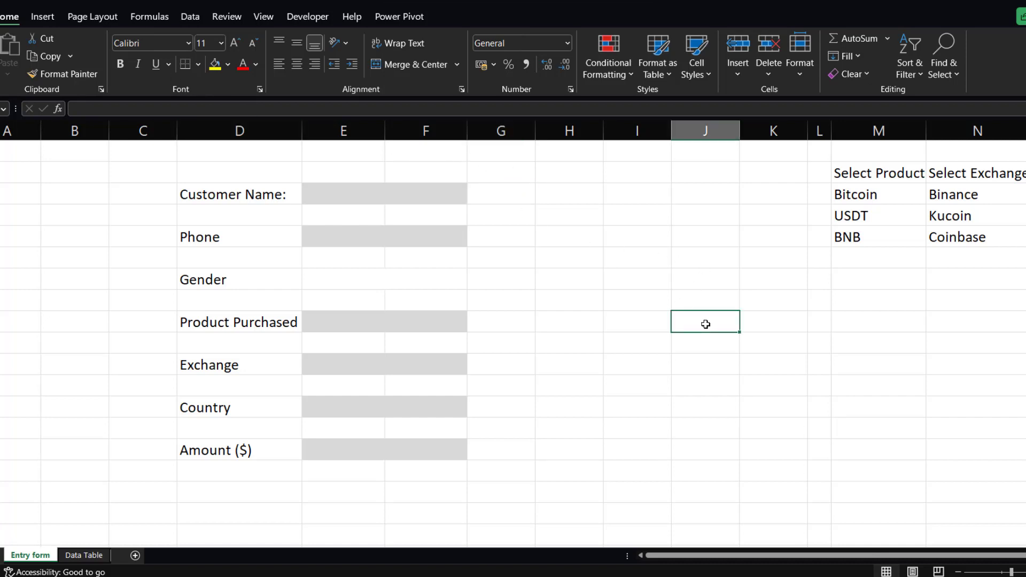
text(A)
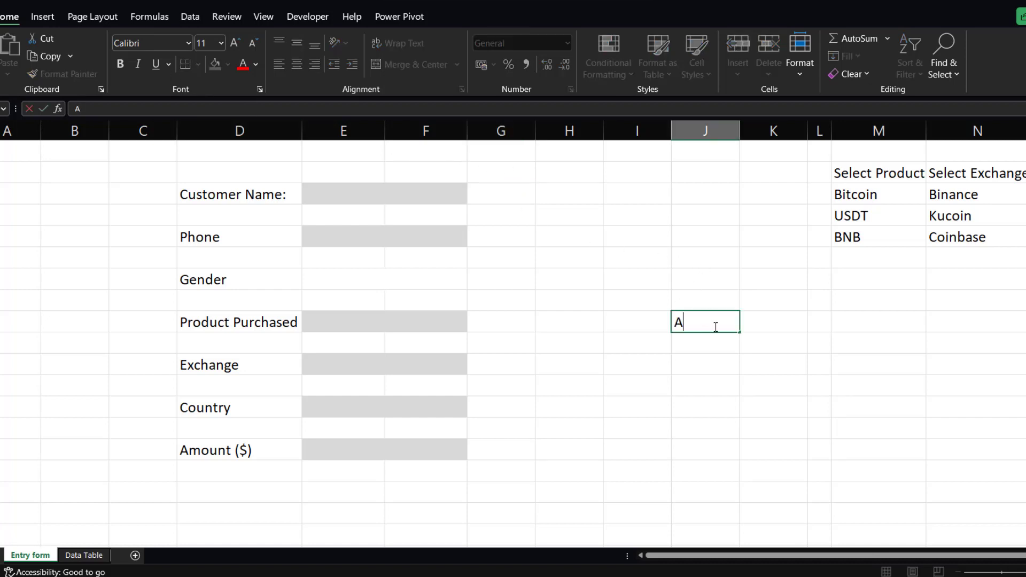
key(Return)
click(691, 316)
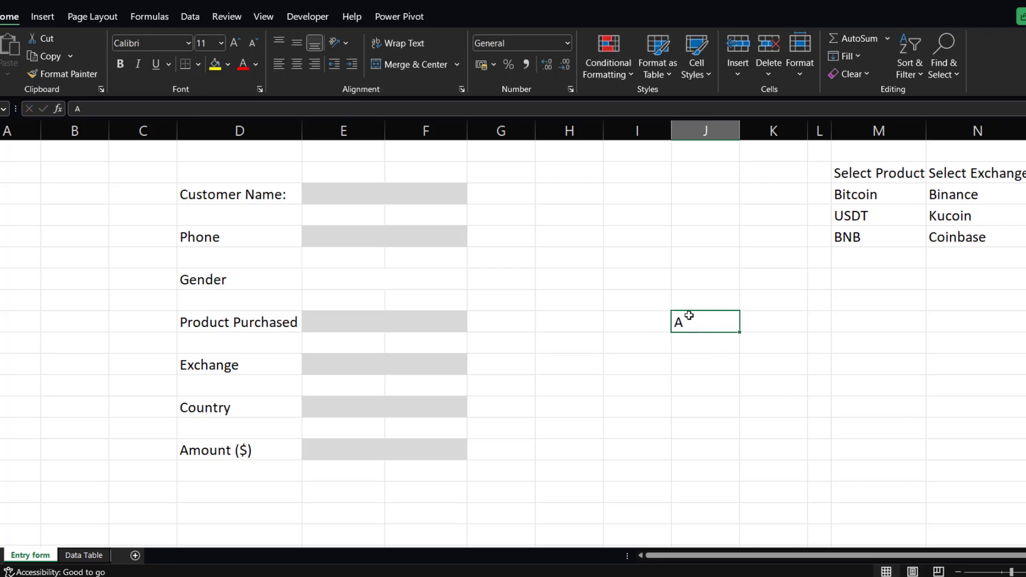
click(187, 44)
text(W)
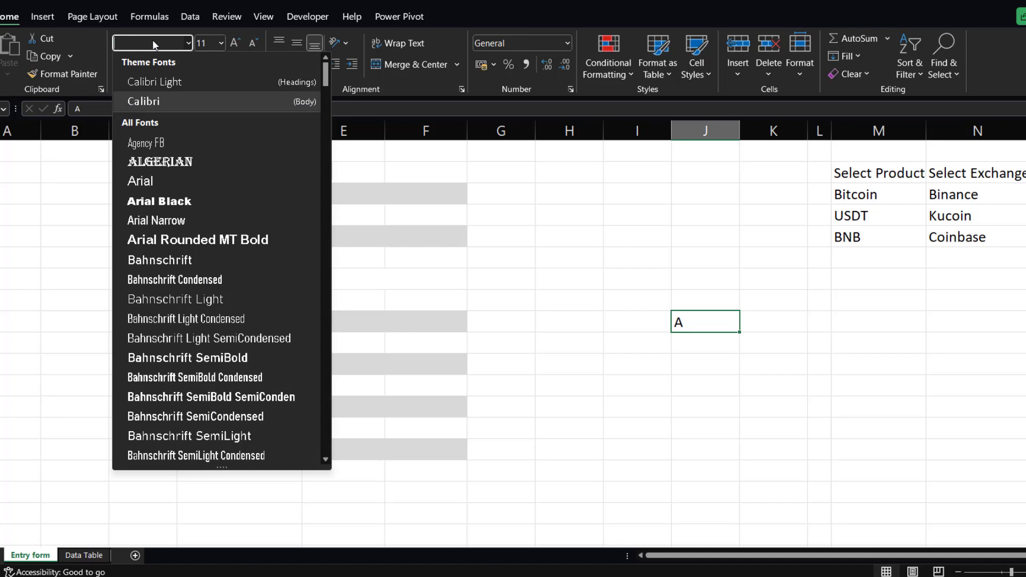
text(ingdings)
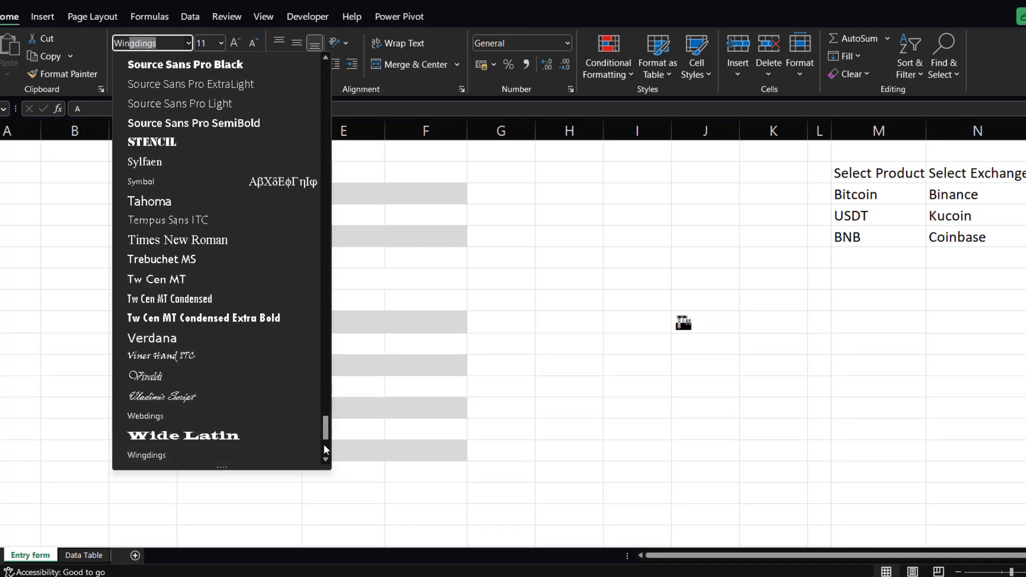
click(326, 461)
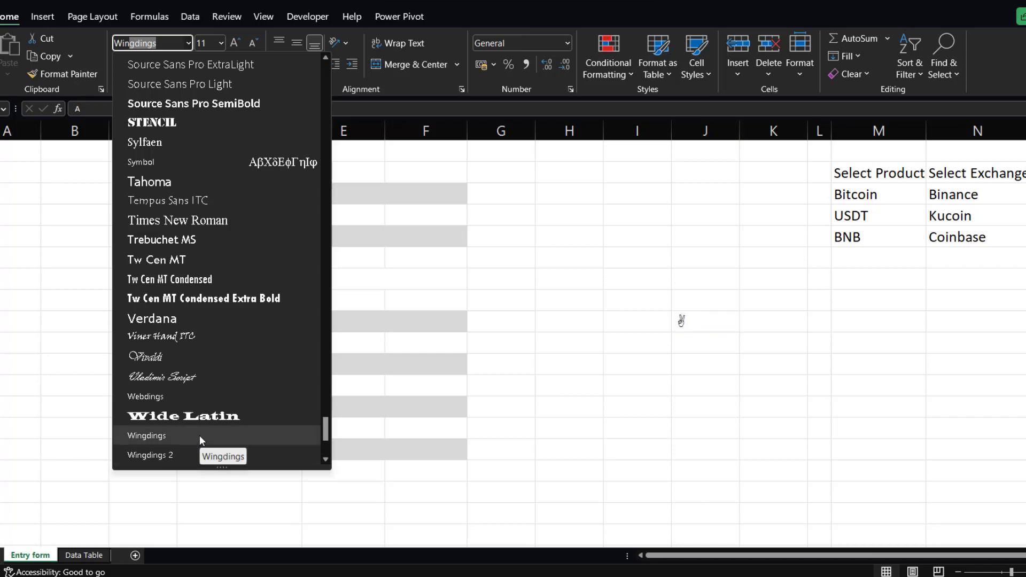
click(160, 455)
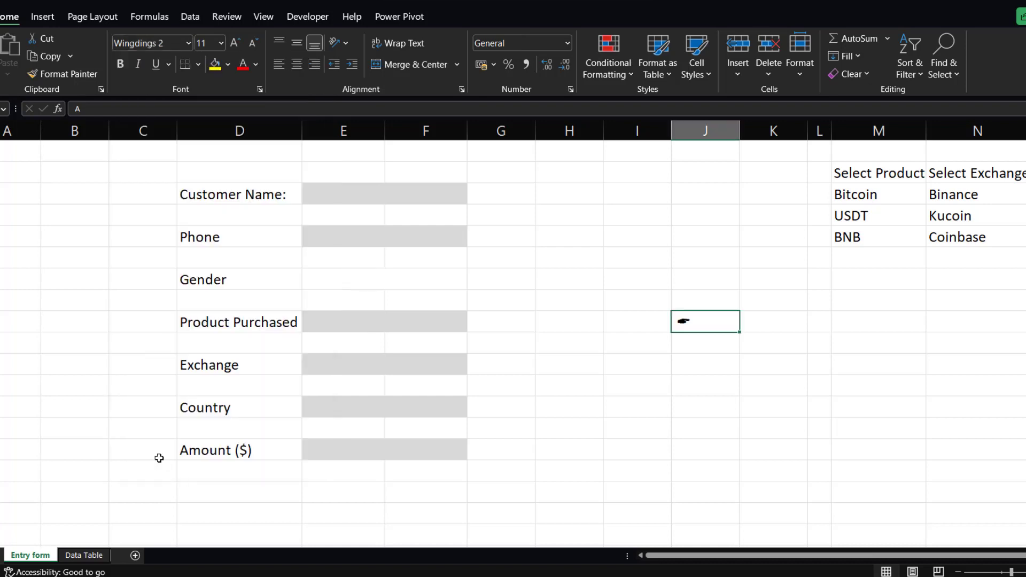
double_click(691, 322)
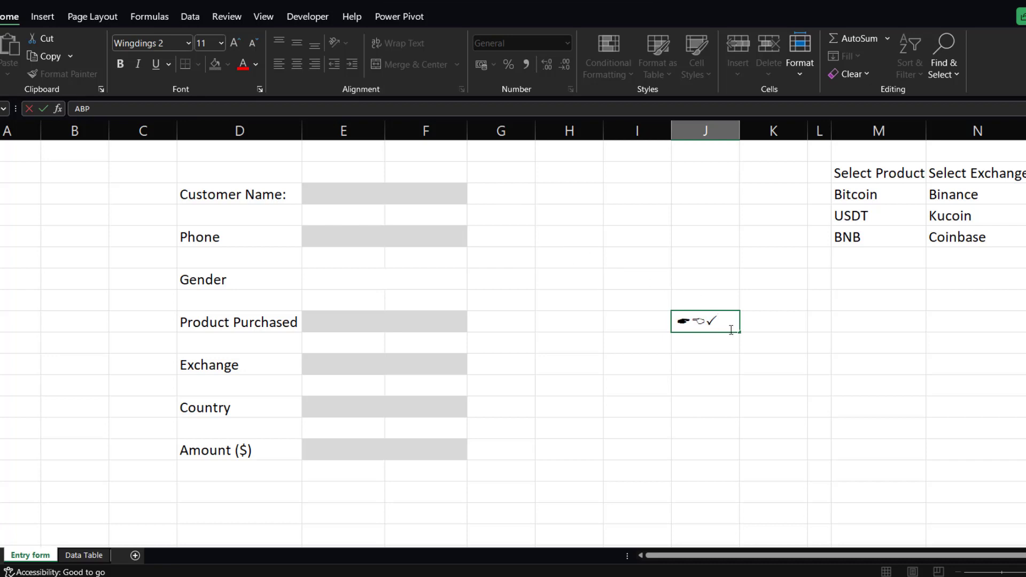
drag(706, 323, 717, 322)
click(700, 348)
click(710, 323)
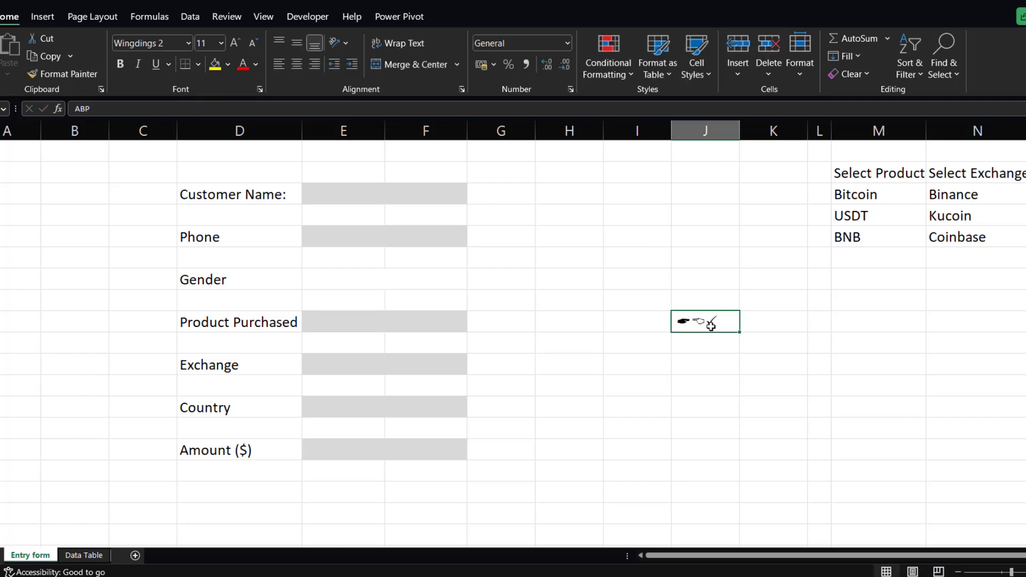
key(Delete)
Enter the formula =IF(E3="","","P") in the cell to the right of the Customer Name input.
click(501, 194)
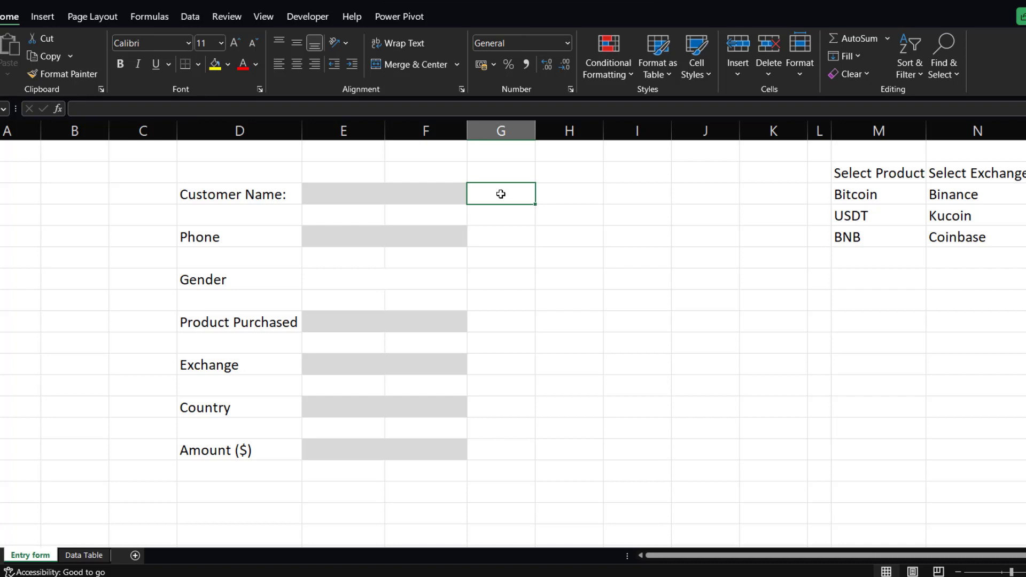
text(=if)
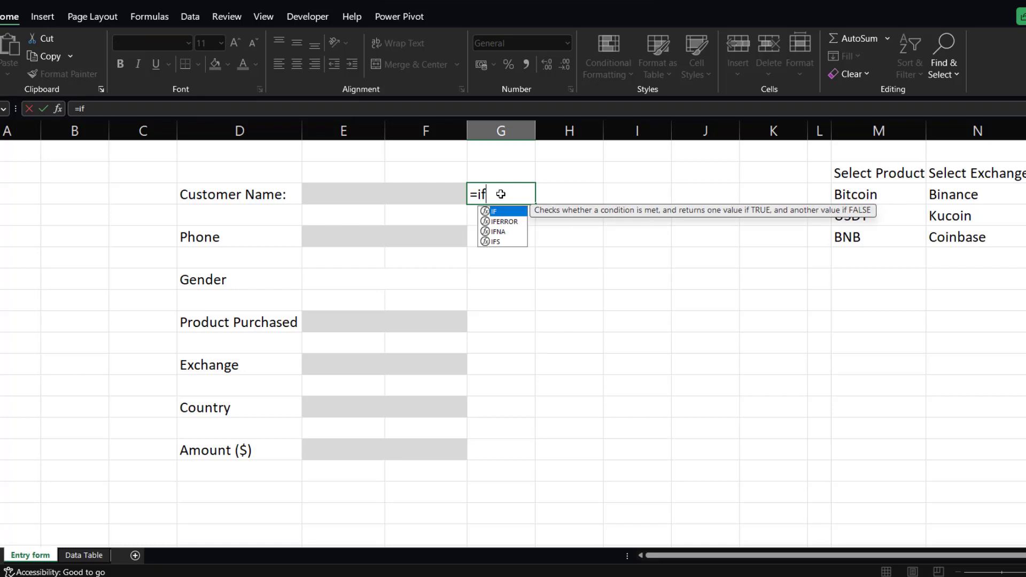
key(Tab)
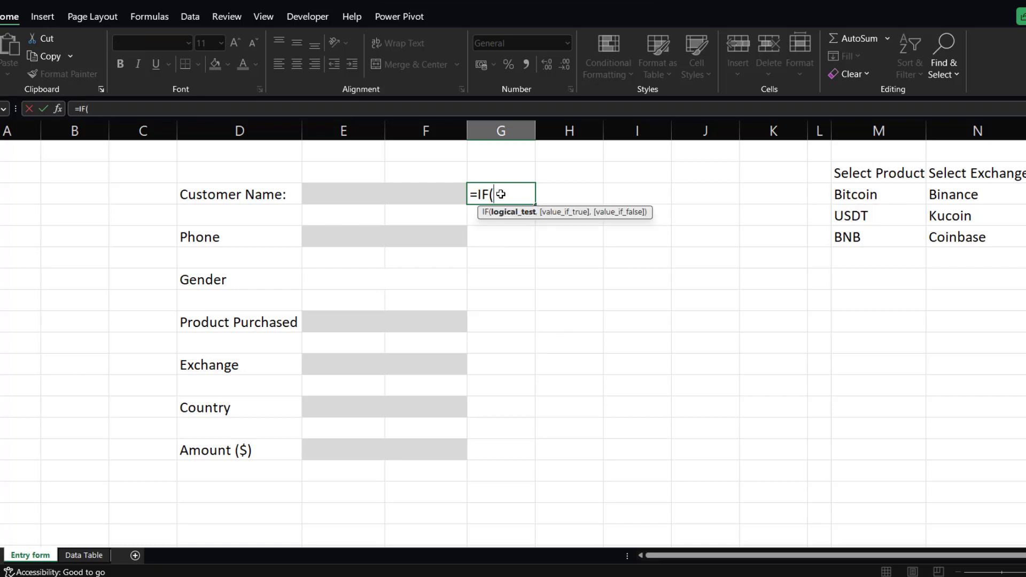
click(323, 195)
text(=)
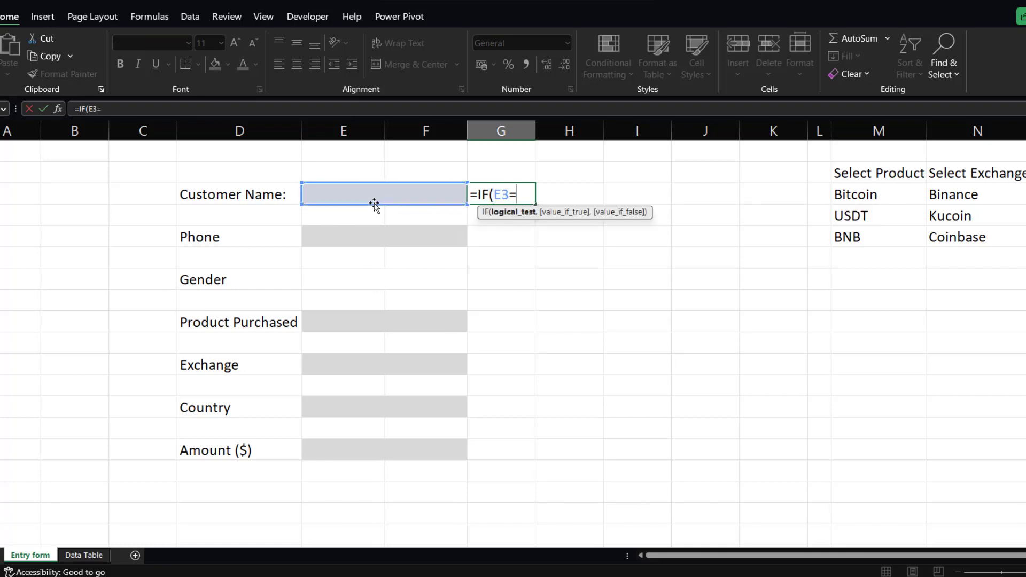
text("",)
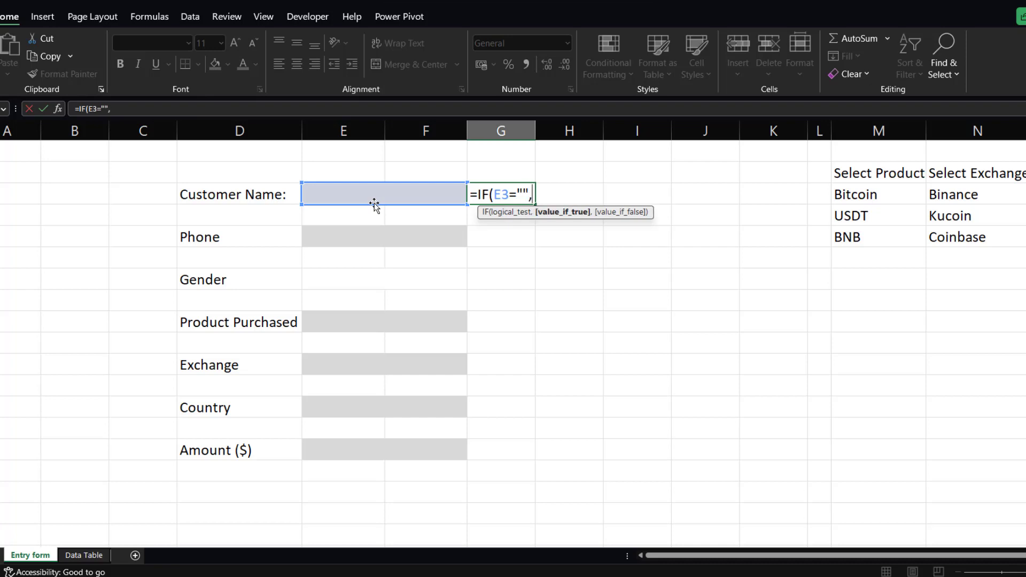
text("","P)
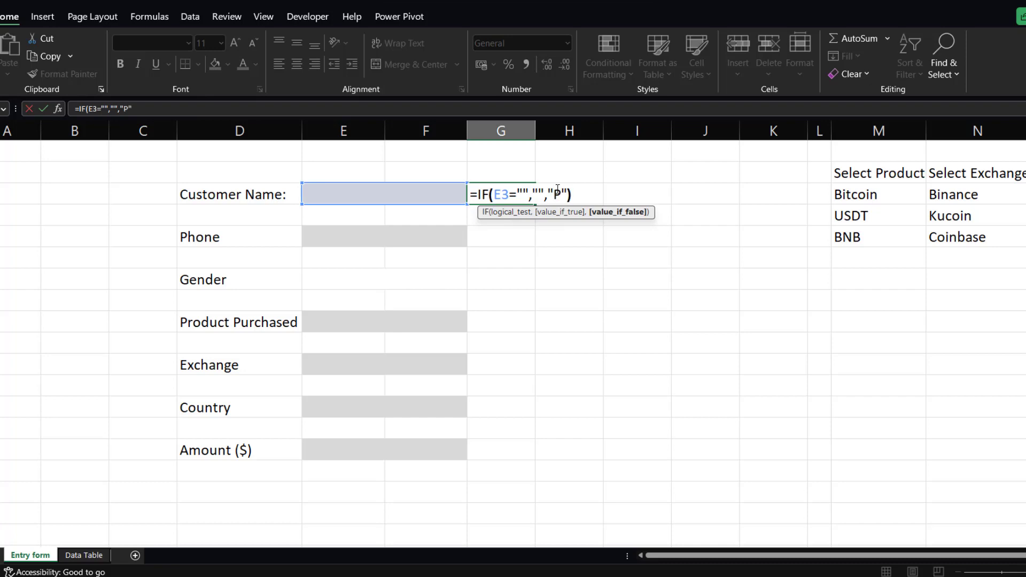
text())
key(Return)
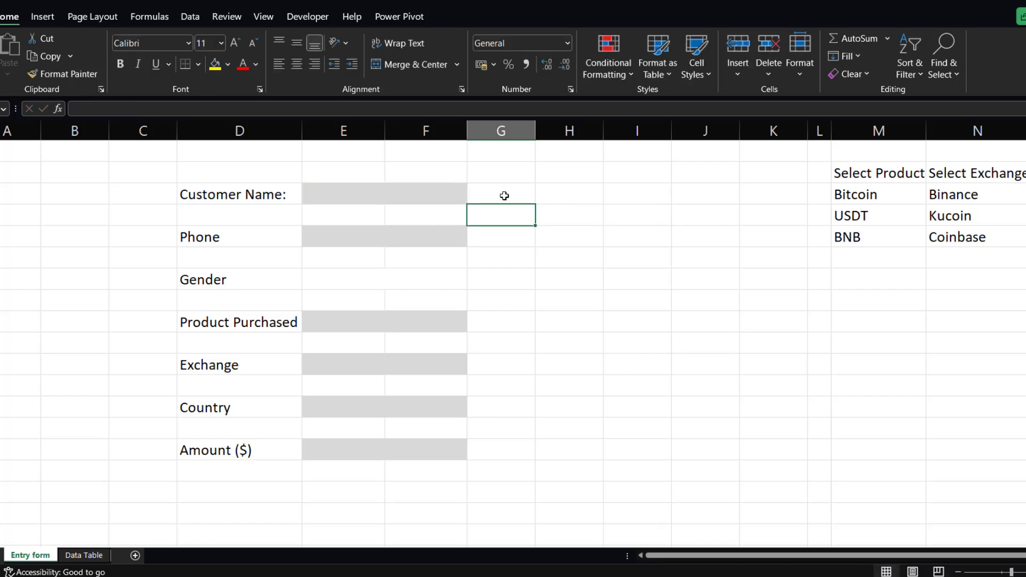
Test the formula by entering ggdgdg as Customer Name.
click(414, 195)
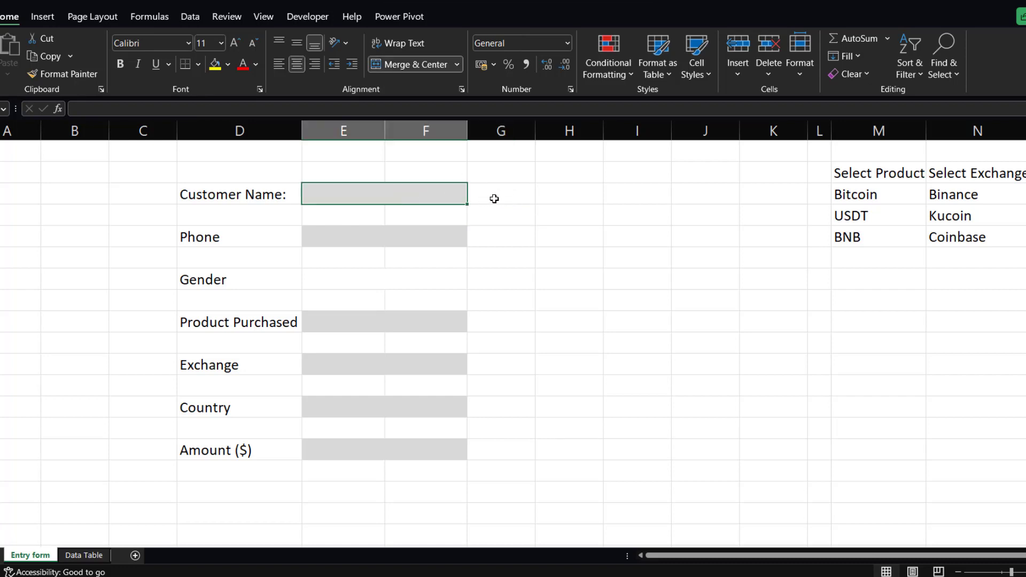
text(ggdgdg)
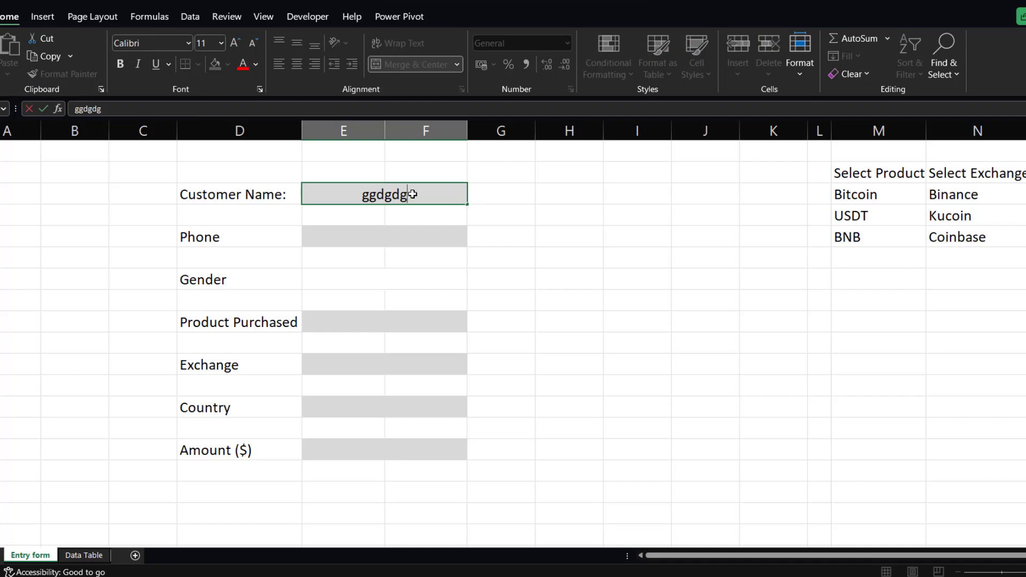
key(Return)
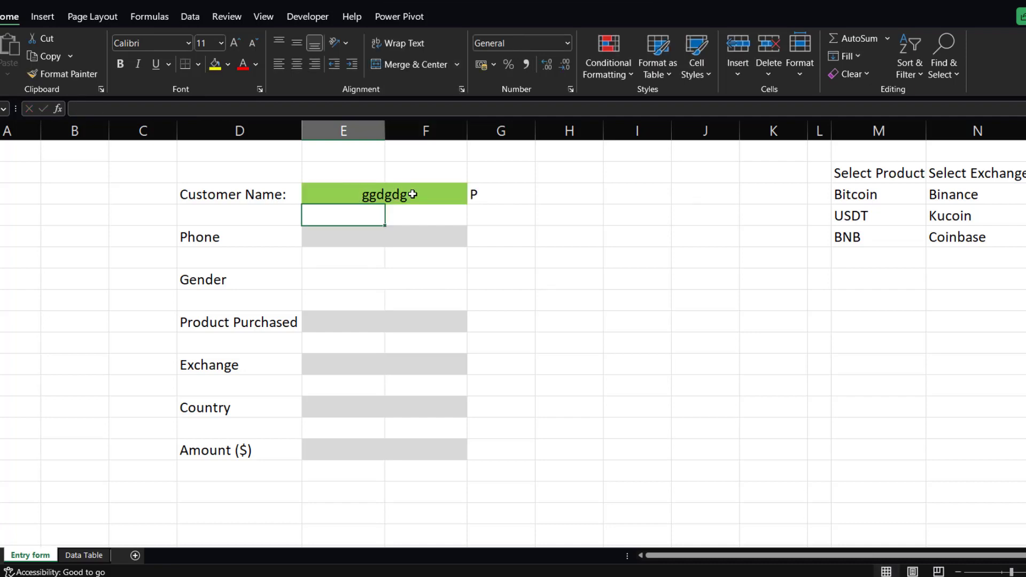
Copy the checkmark formula beside Customer Name into the cells beside Phone, Product Purchased, Exchange, Country and Amount ($).
click(476, 194)
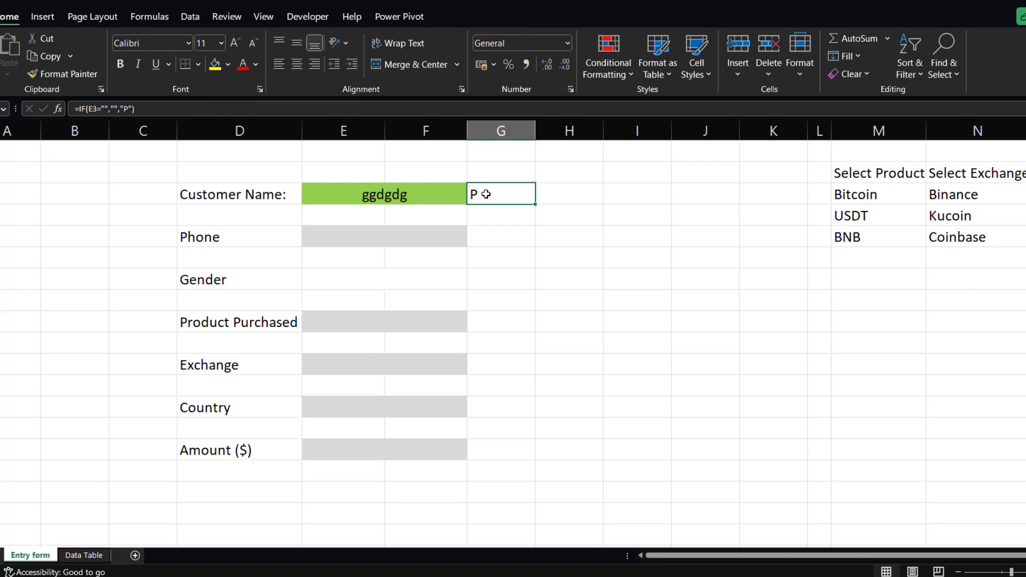
key(ctrl+c)
click(505, 240)
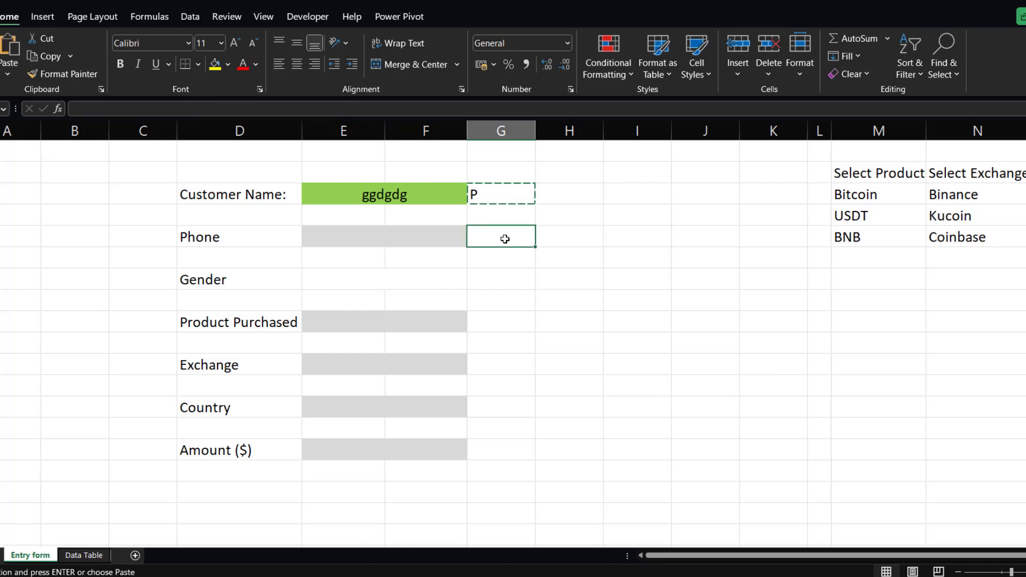
key(ctrl+v)
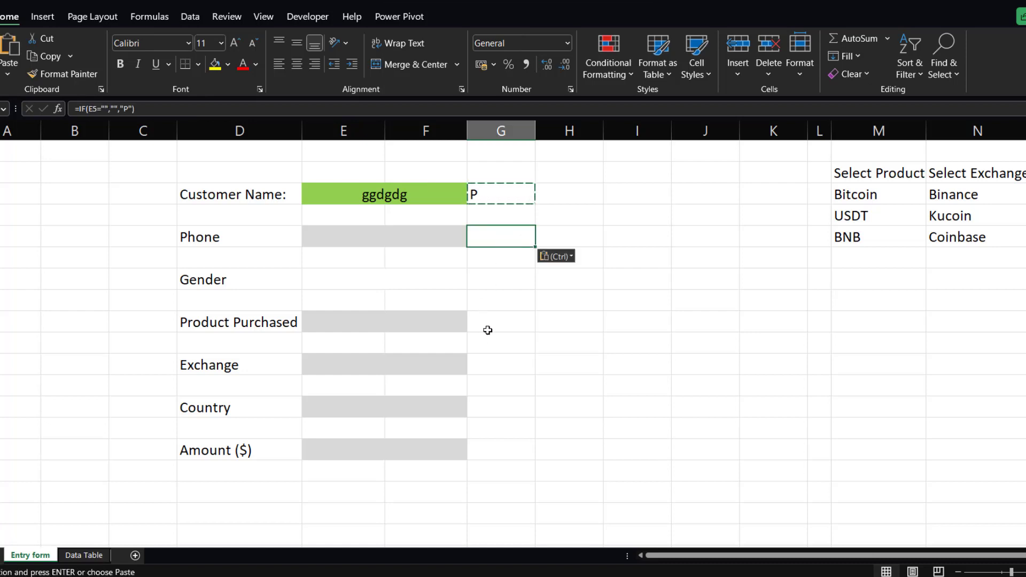
click(487, 327)
key(ctrl+v)
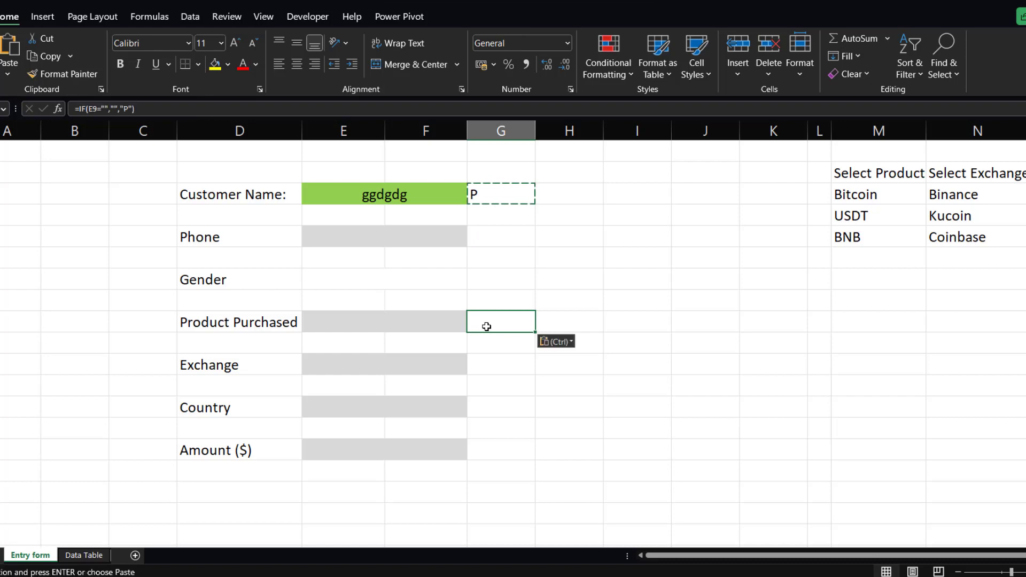
click(489, 363)
key(ctrl+v)
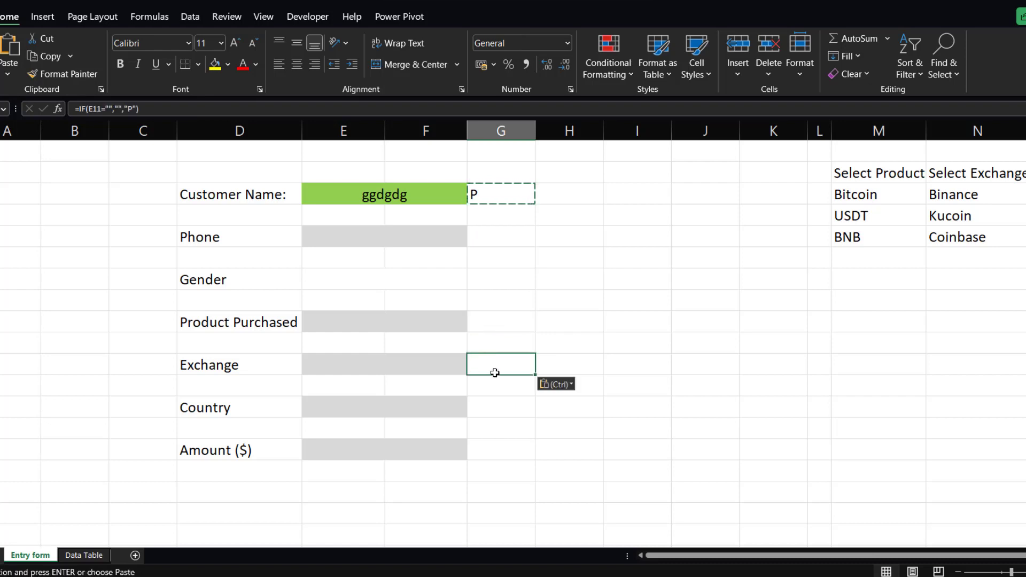
click(492, 407)
key(ctrl+v)
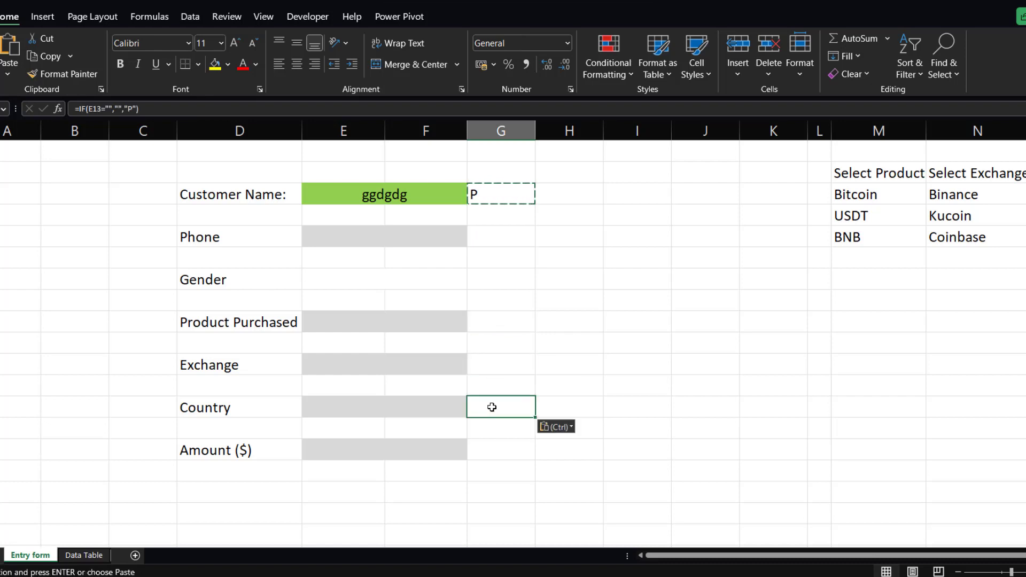
click(490, 449)
key(ctrl+v)
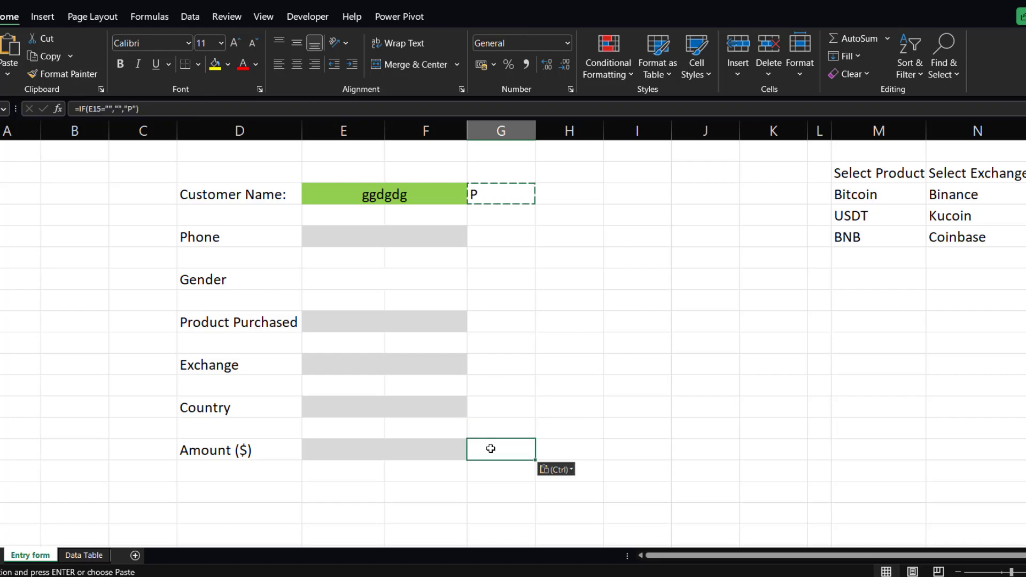
Test the copied formulas by entering ggg for Phone and Product Purchased, then clear Product Purchased.
click(444, 242)
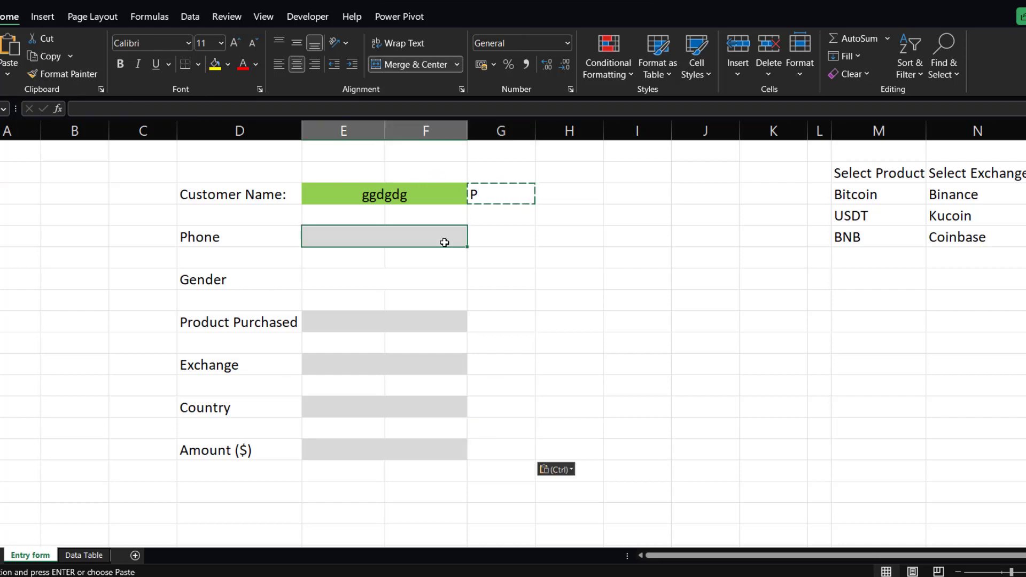
text(ggg)
key(Return)
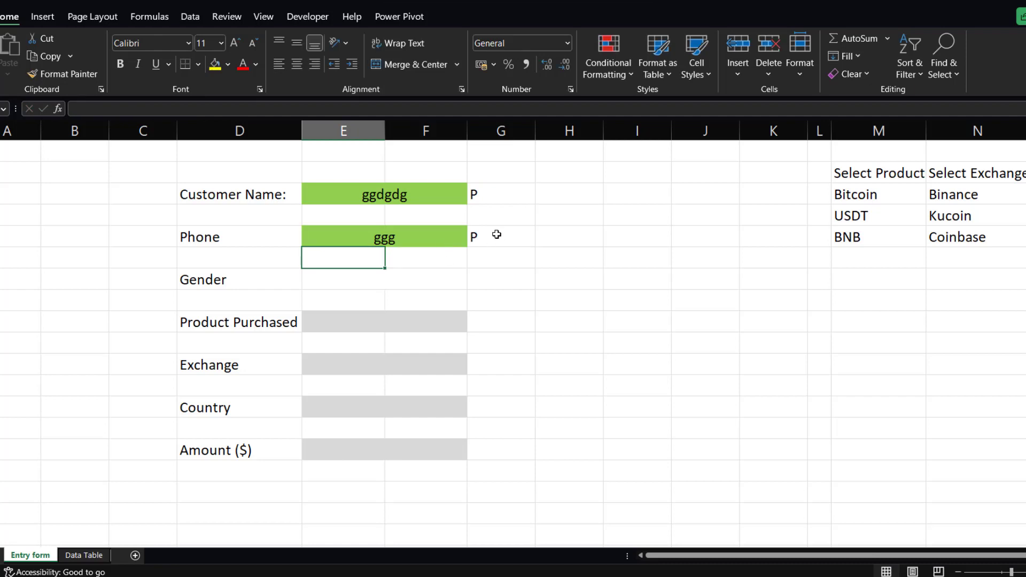
click(383, 319)
text(ggg)
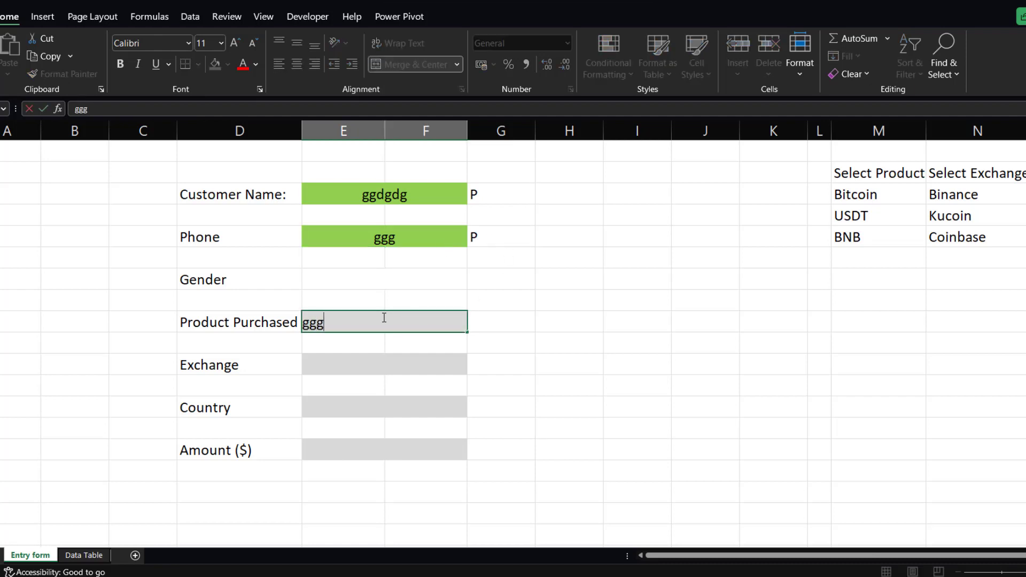
key(Return)
click(406, 327)
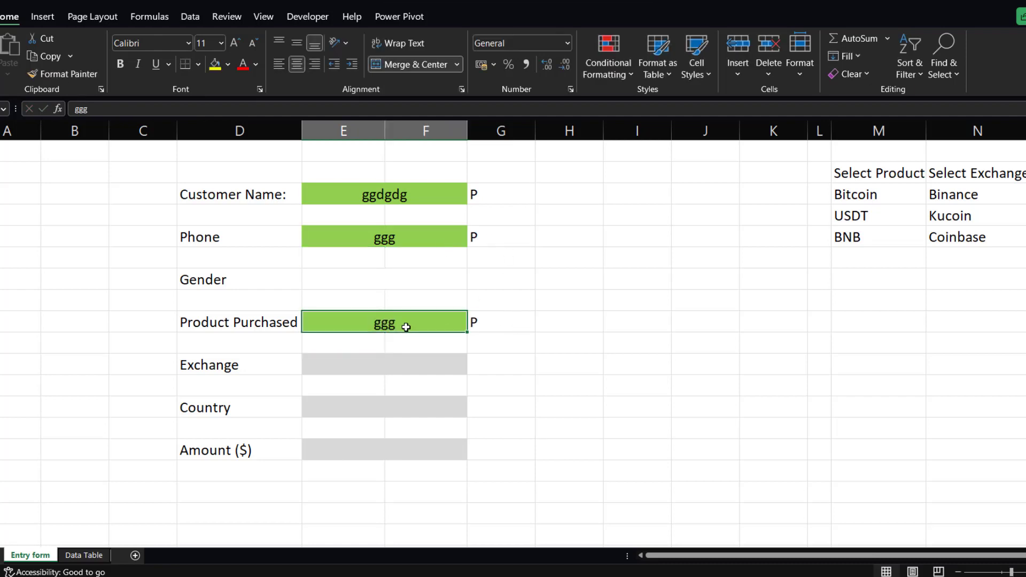
key(Delete)
Set the font of the checkmark formula cell beside Customer Name to Wingdings 2.
click(473, 194)
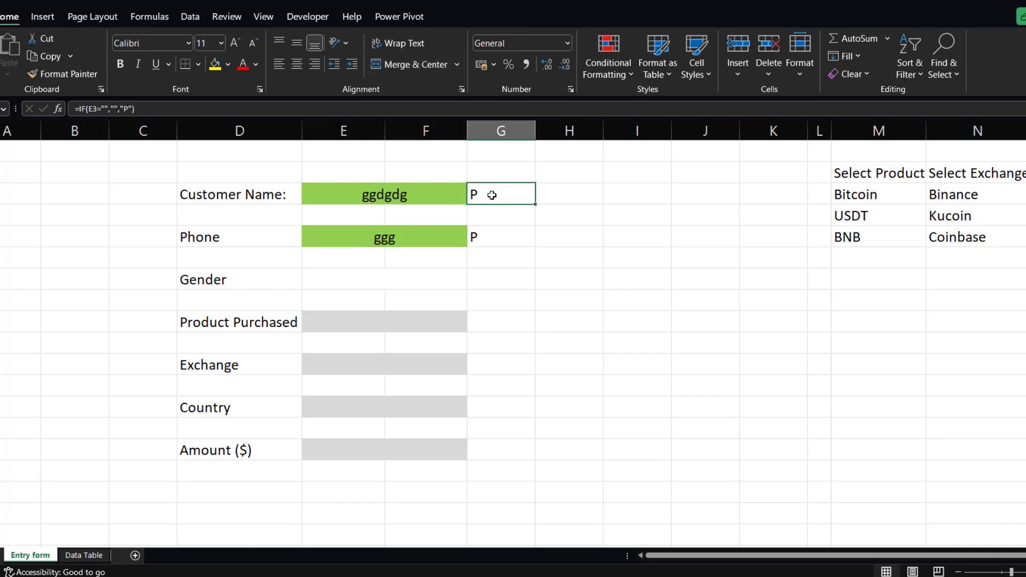
click(161, 42)
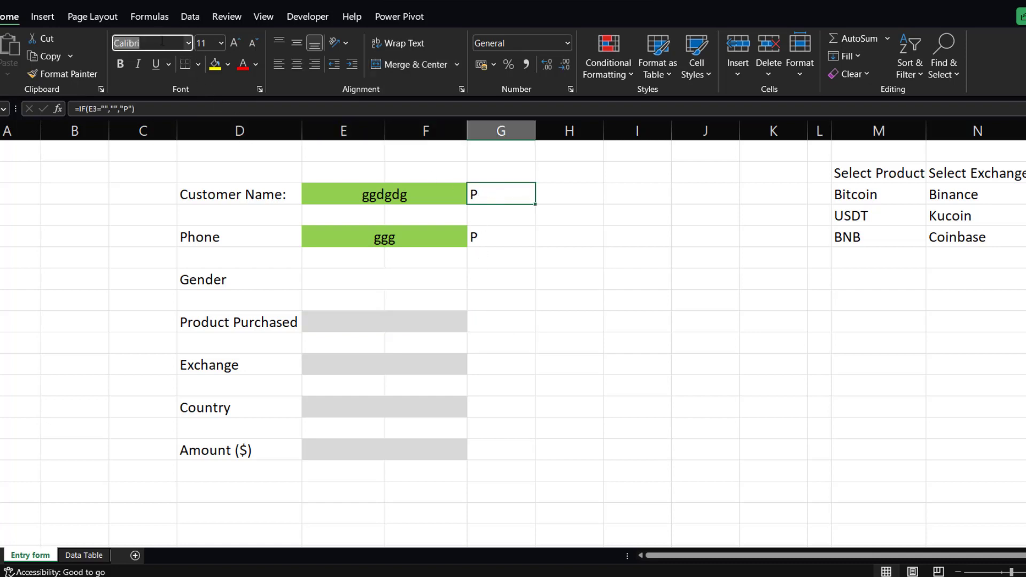
key(BackSpace)
text(W)
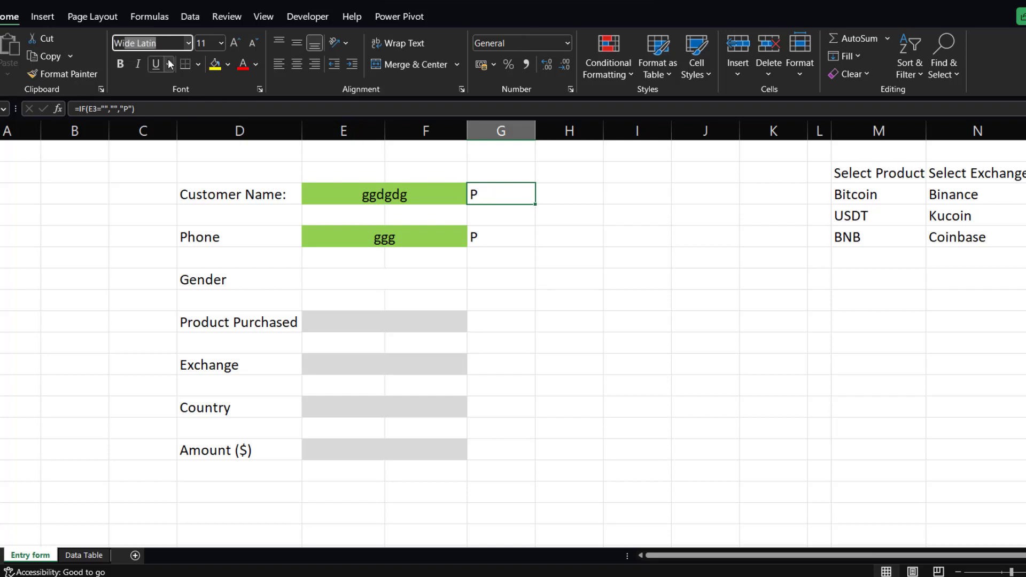
text(ing)
click(172, 41)
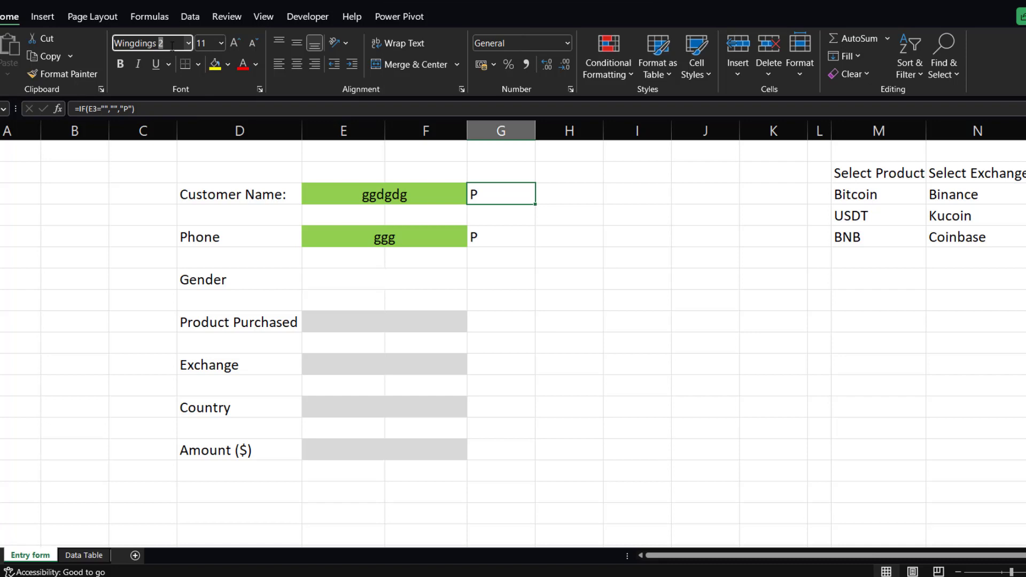
text(2)
key(Return)
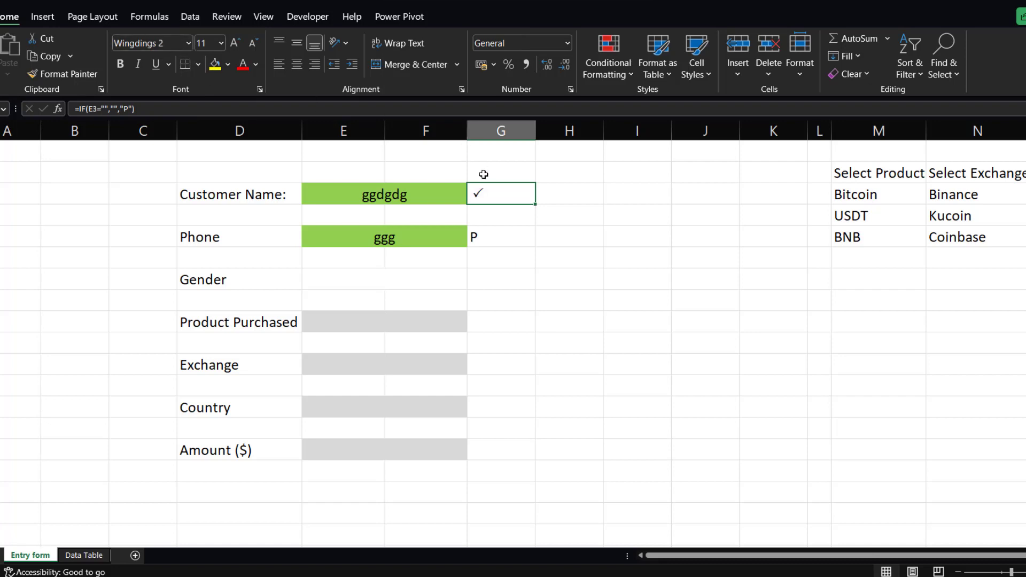
Use Format Painter to copy that Wingdings 2 formatting to the other five checkmark formula cells.
click(50, 73)
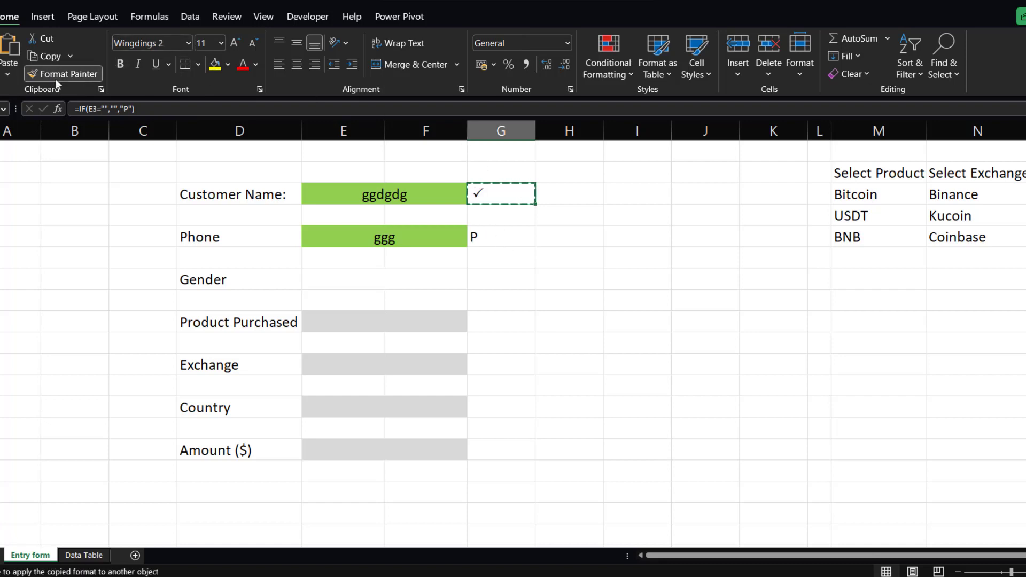
click(487, 237)
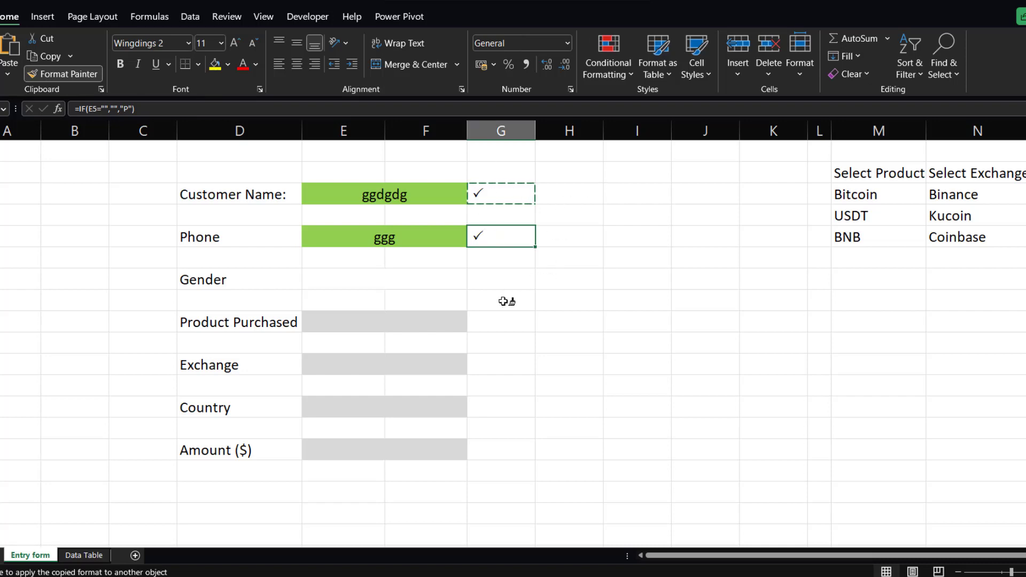
click(497, 322)
click(496, 363)
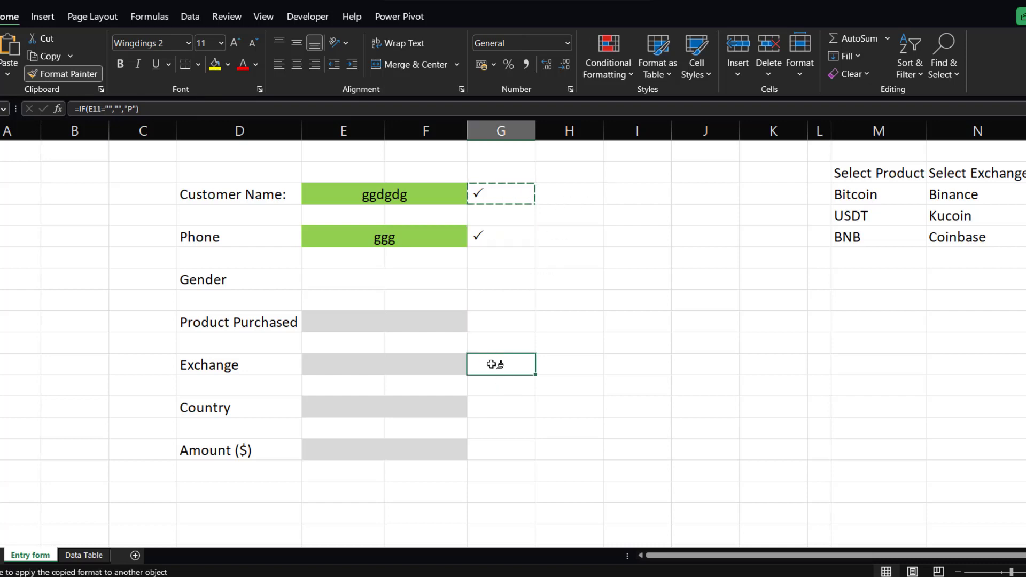
click(497, 404)
click(500, 443)
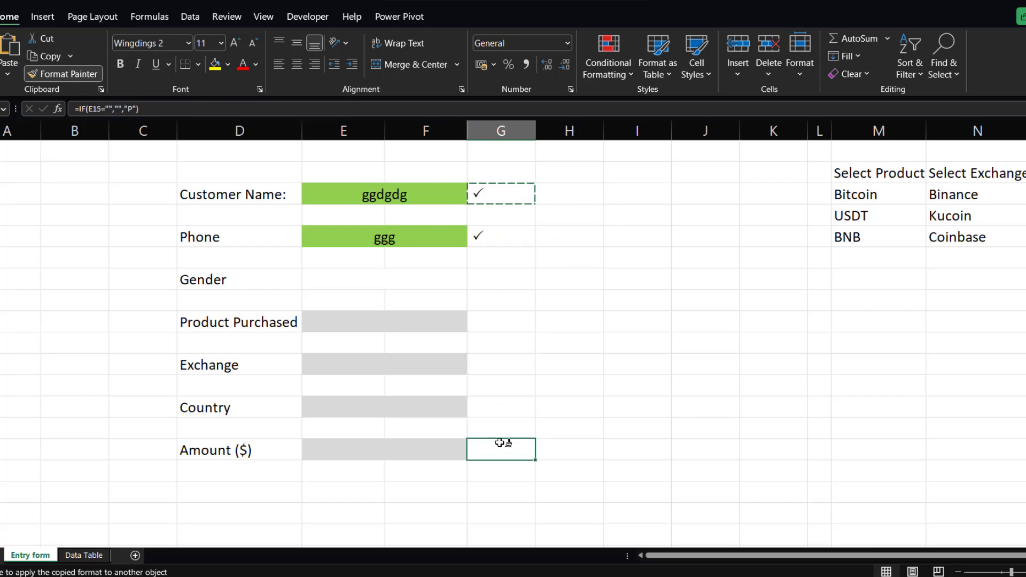
click(79, 75)
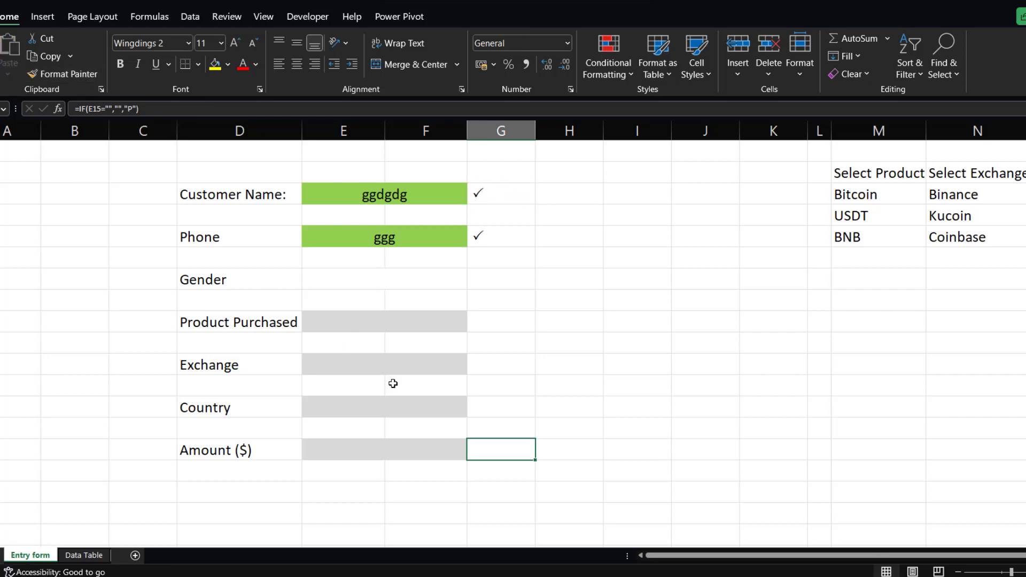
Test the checkmarks by entering ggg for Amount ($), Country and Product Purchased, and gg for Exchange.
click(359, 448)
text(ggg)
key(Return)
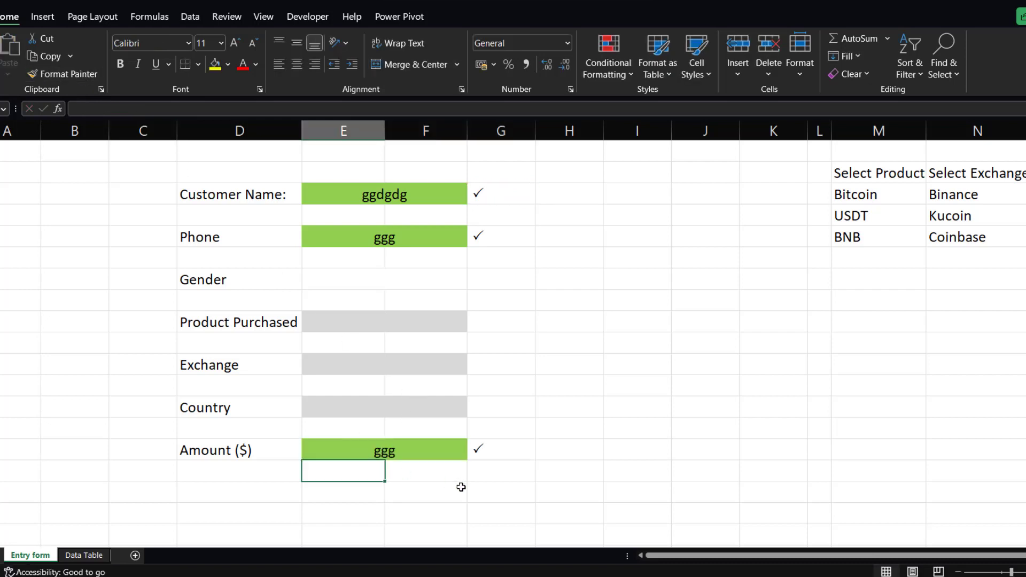
click(366, 408)
text(ggg)
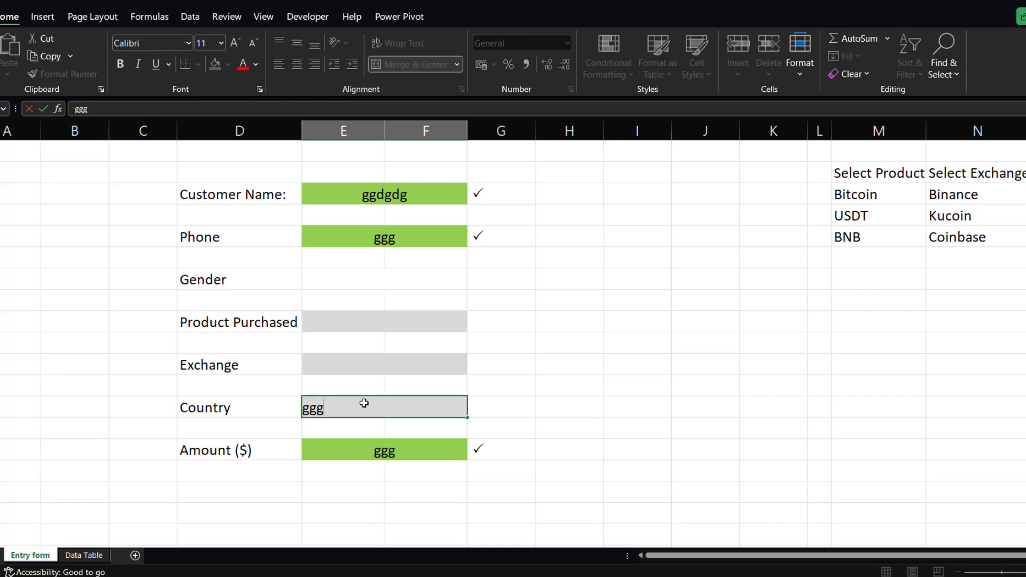
key(Return)
click(338, 366)
text(gg)
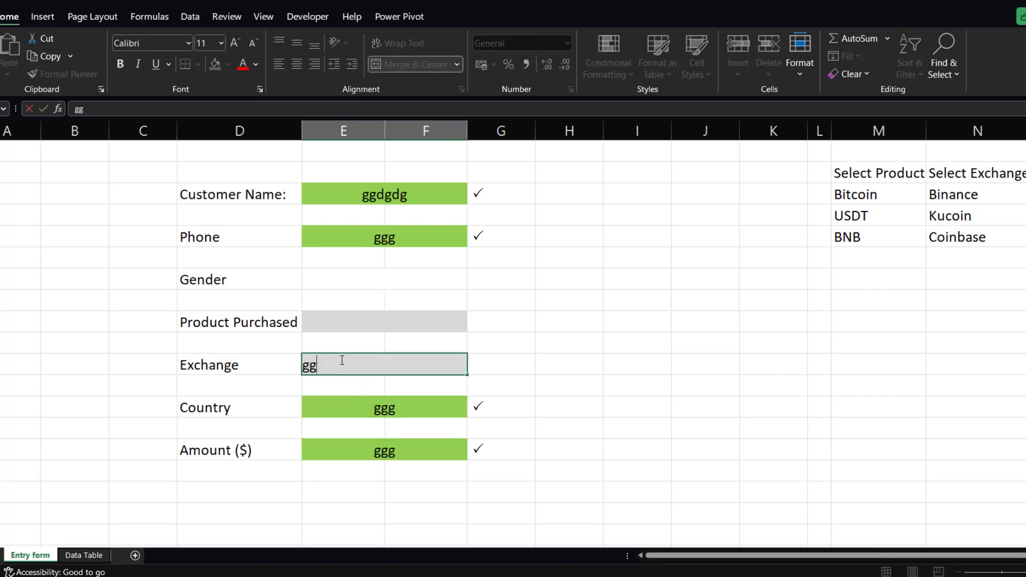
key(Return)
click(356, 324)
text(ggg)
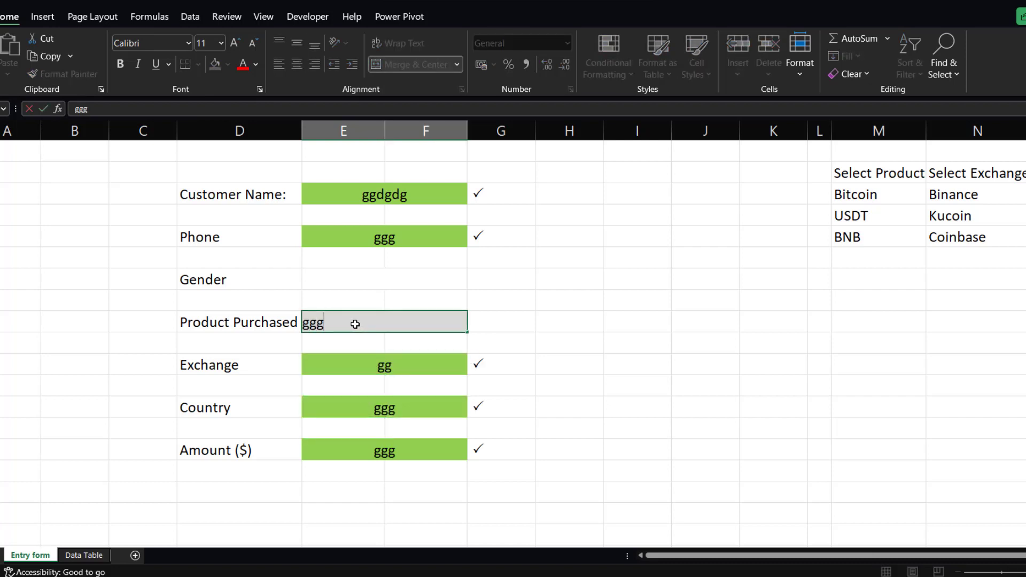
key(Return)
Clear all test entries from the form's input cells, including Phone and Customer Name.
click(391, 323)
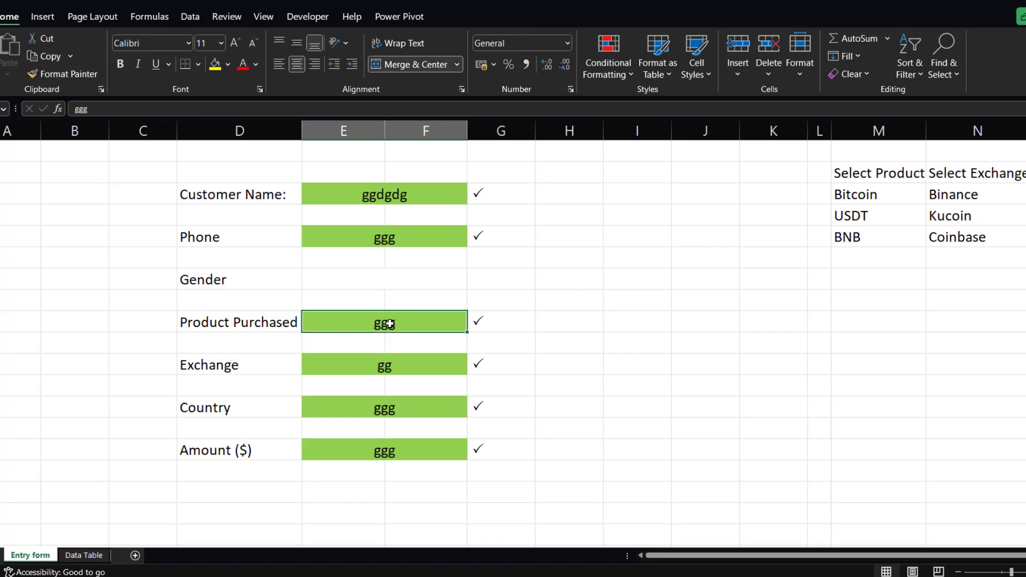
key(Delete)
click(391, 361)
key(Delete)
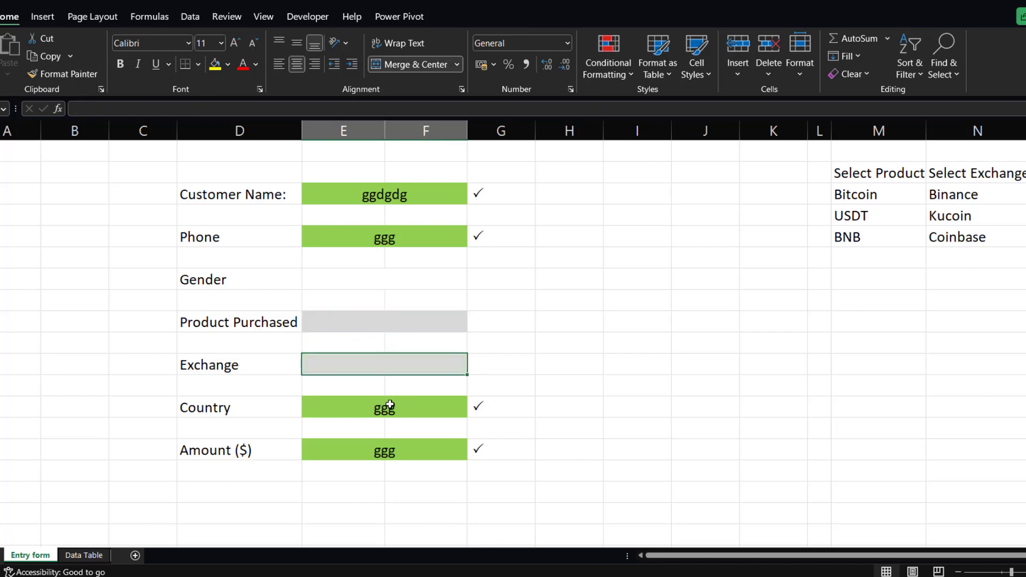
click(384, 407)
key(Delete)
click(391, 450)
key(Delete)
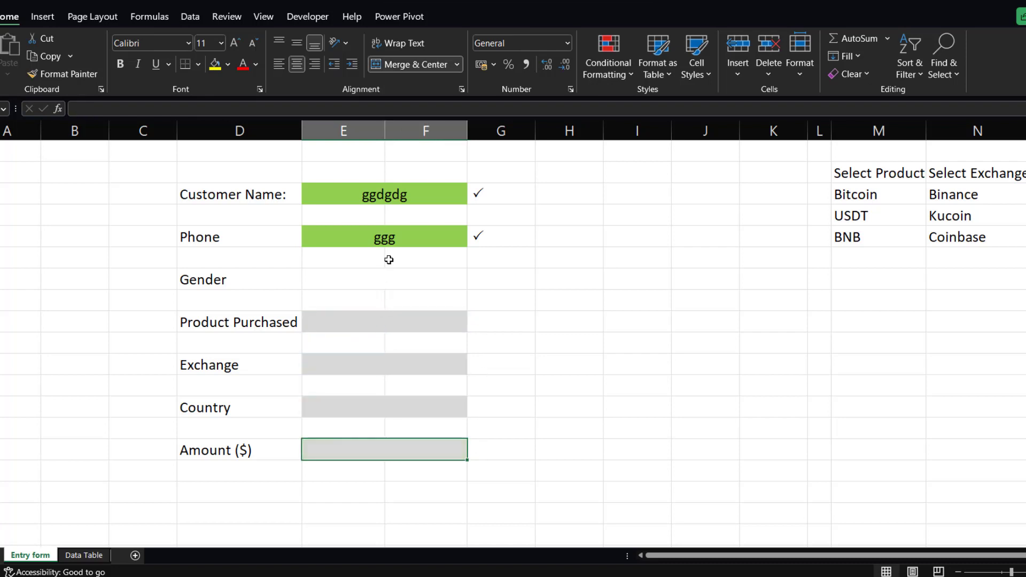
click(391, 241)
key(Delete)
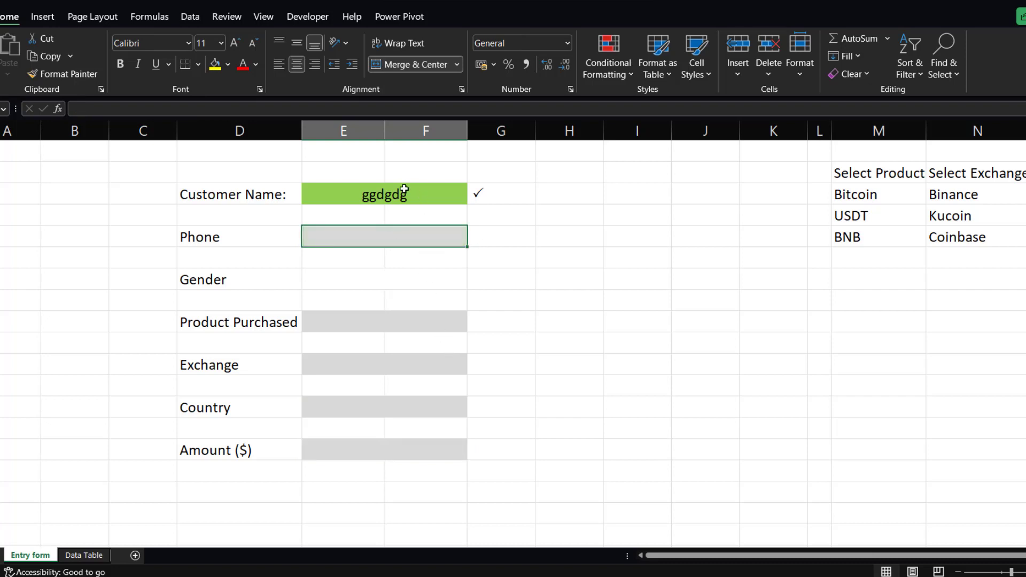
click(403, 196)
key(Delete)
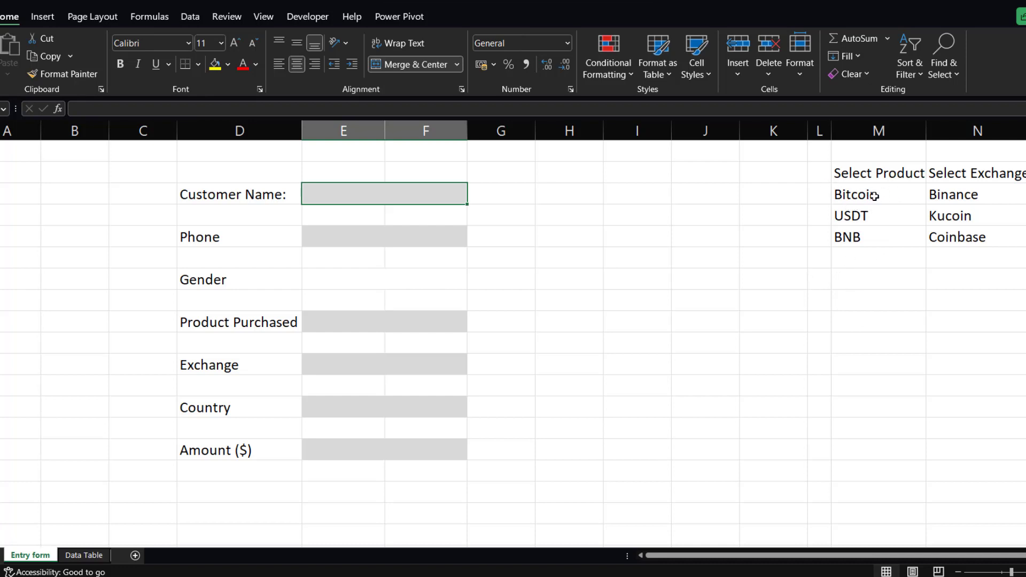
Enter Bitcoin in two cells below the product list and clear both entries.
click(855, 306)
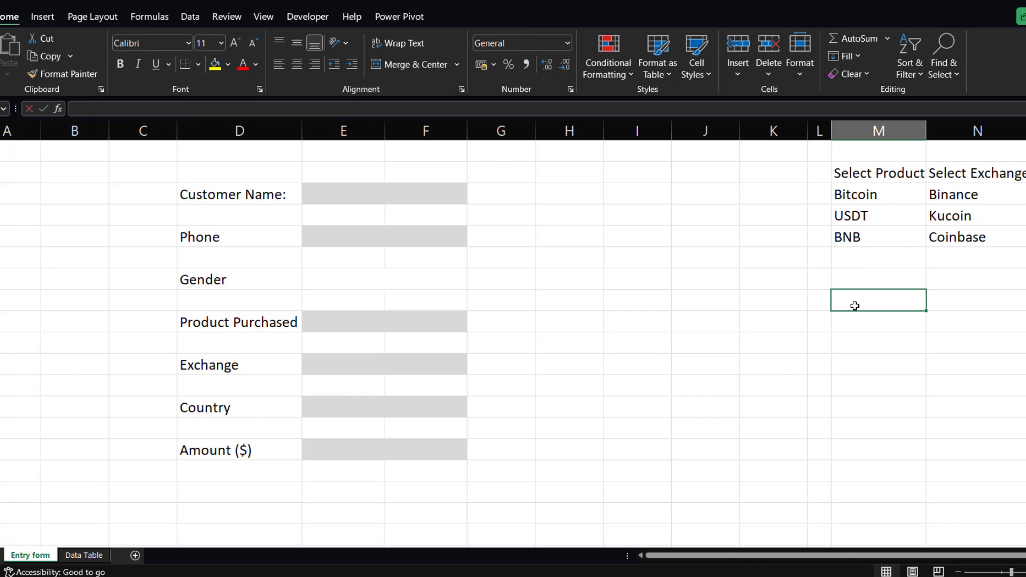
text(Bitcoin)
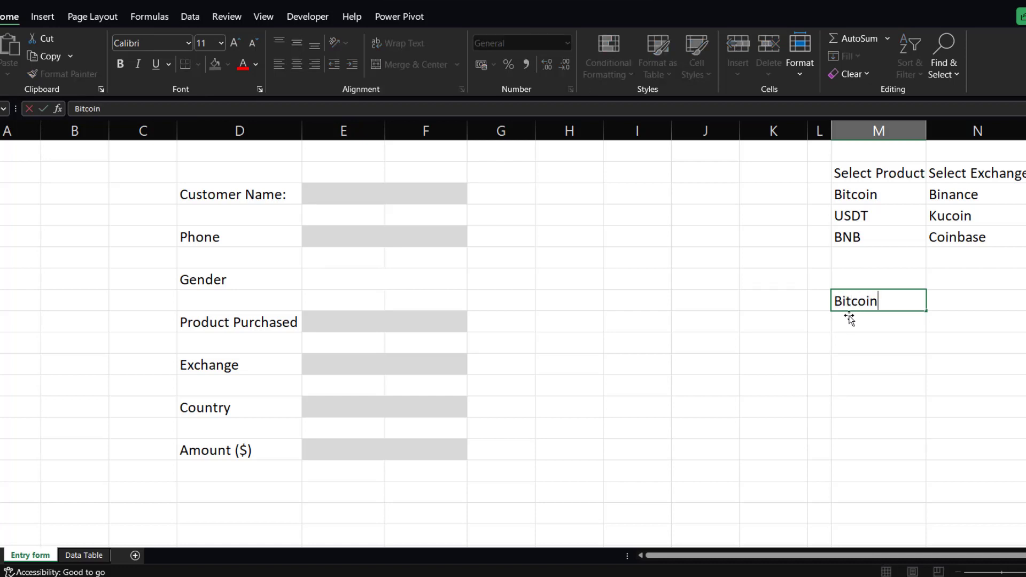
key(Return)
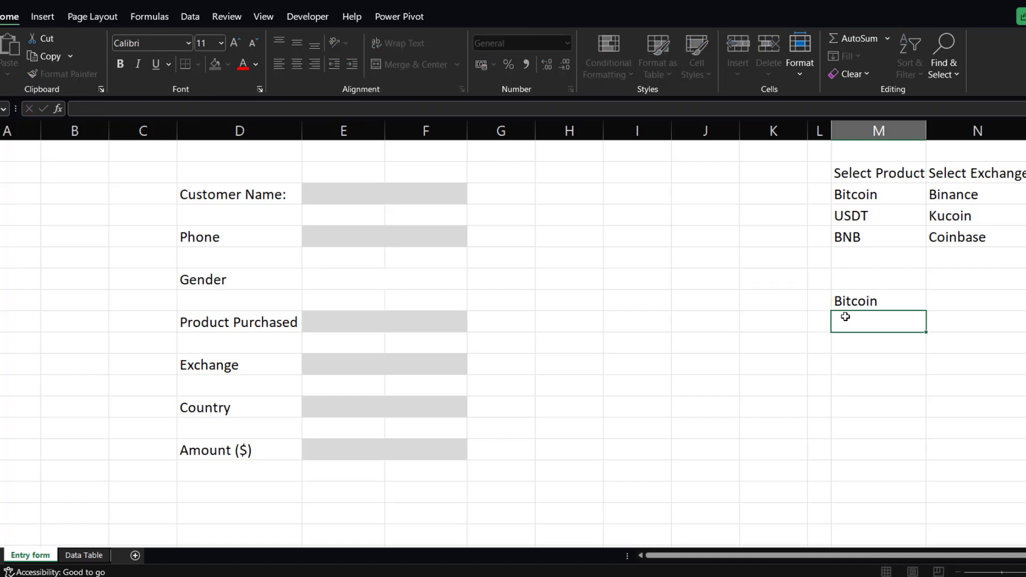
text(Bit c)
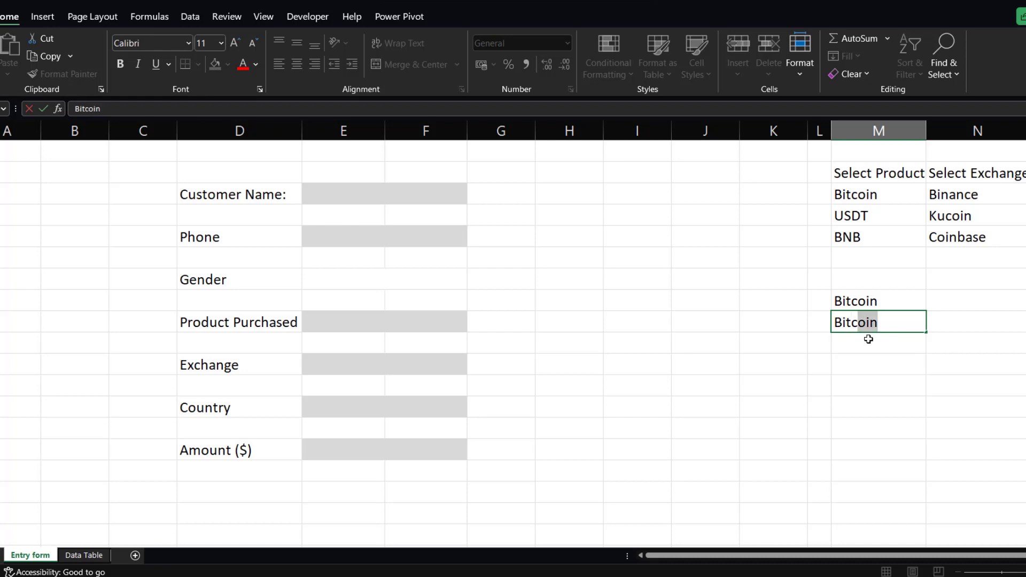
text(oin)
key(Return)
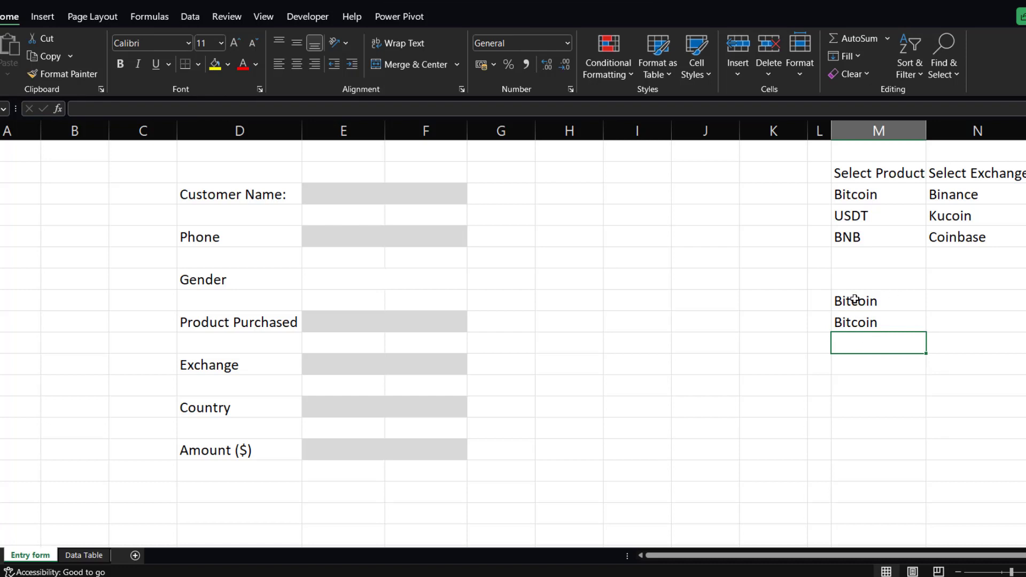
drag(854, 299, 858, 318)
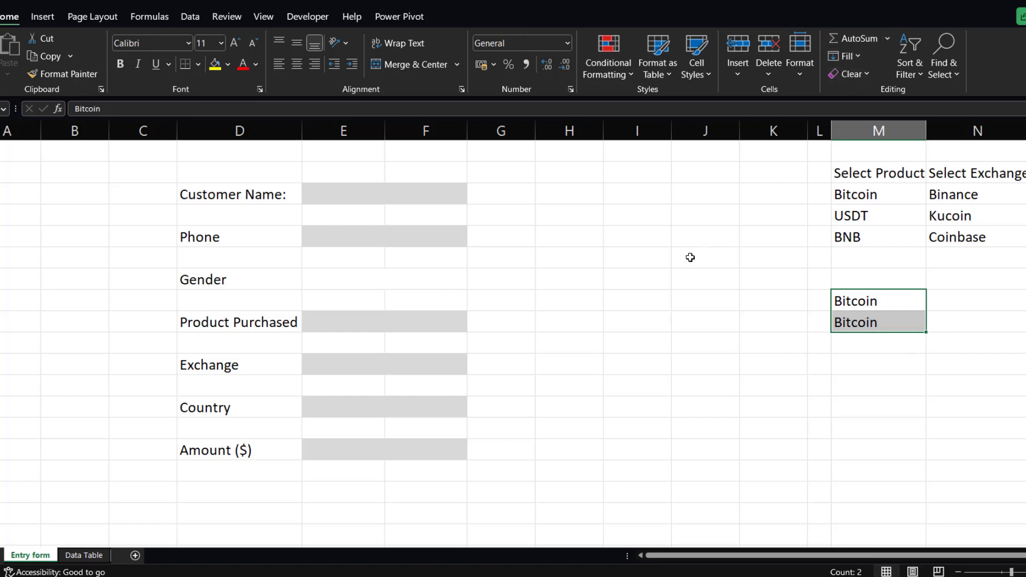
click(870, 324)
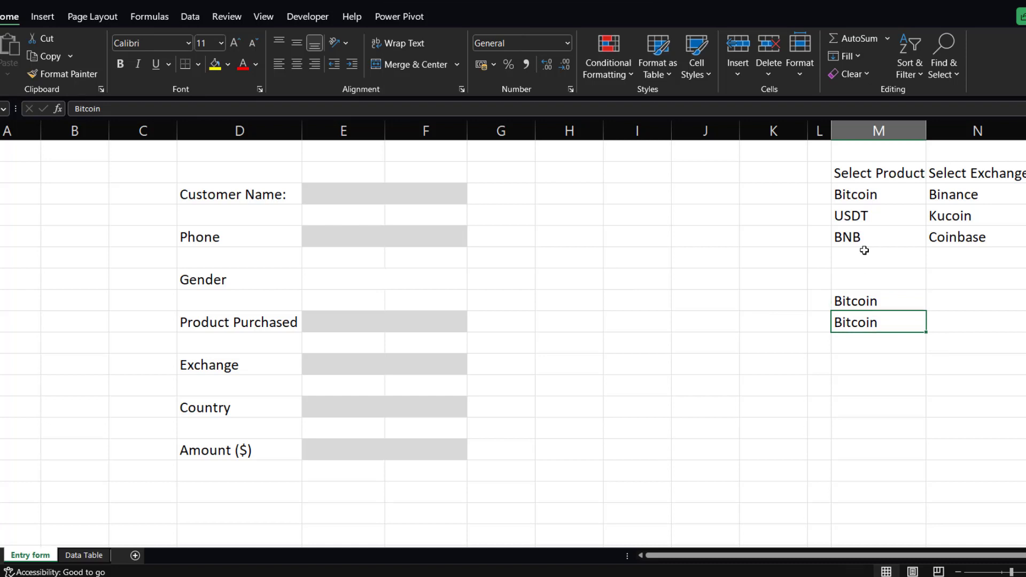
drag(861, 302, 877, 321)
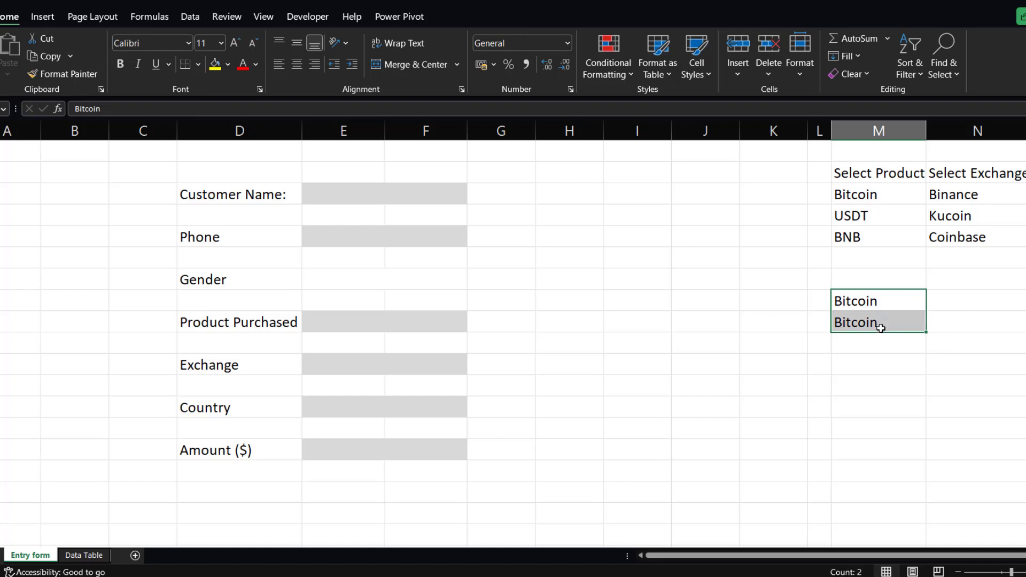
key(Delete)
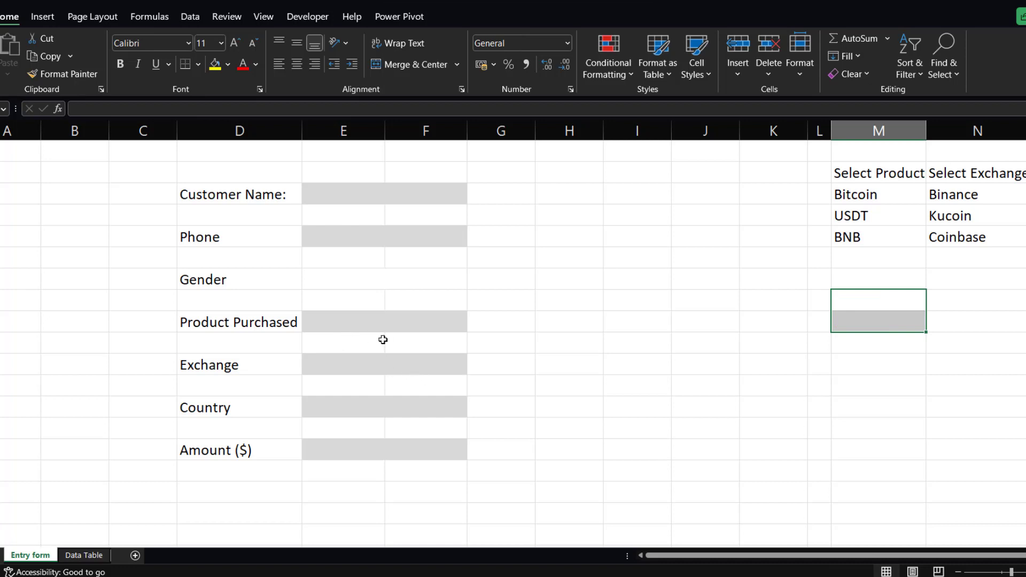
Add a dropdown list to the Product Purchased input cell sourced from M2:M5, with Ignore blank turned off.
click(372, 327)
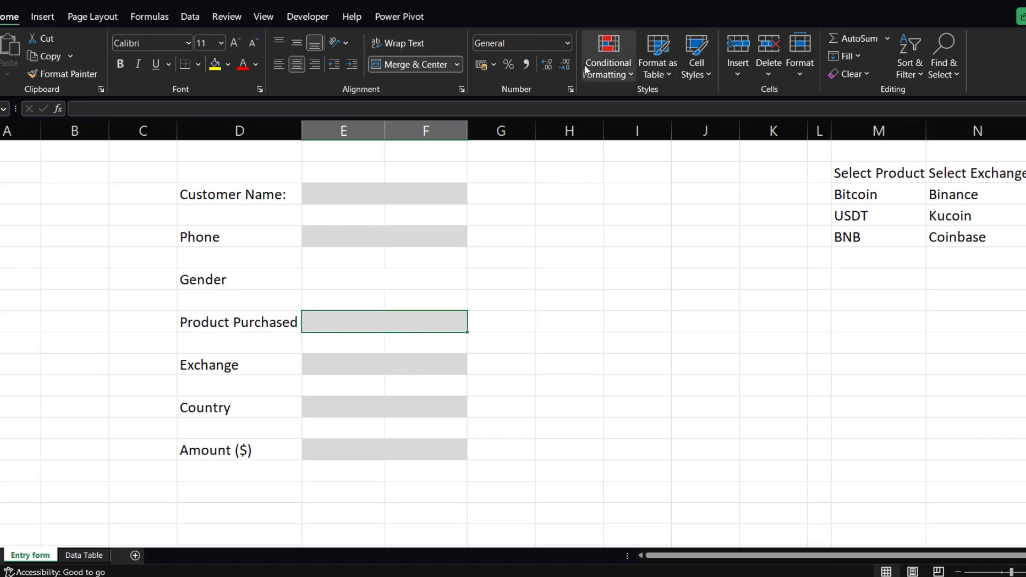
click(191, 16)
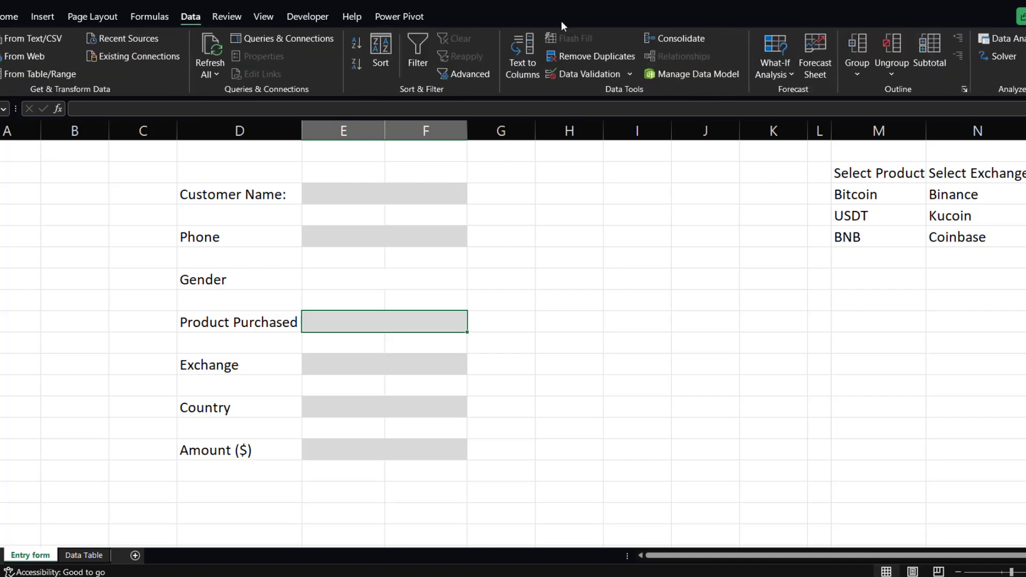
click(630, 74)
click(608, 91)
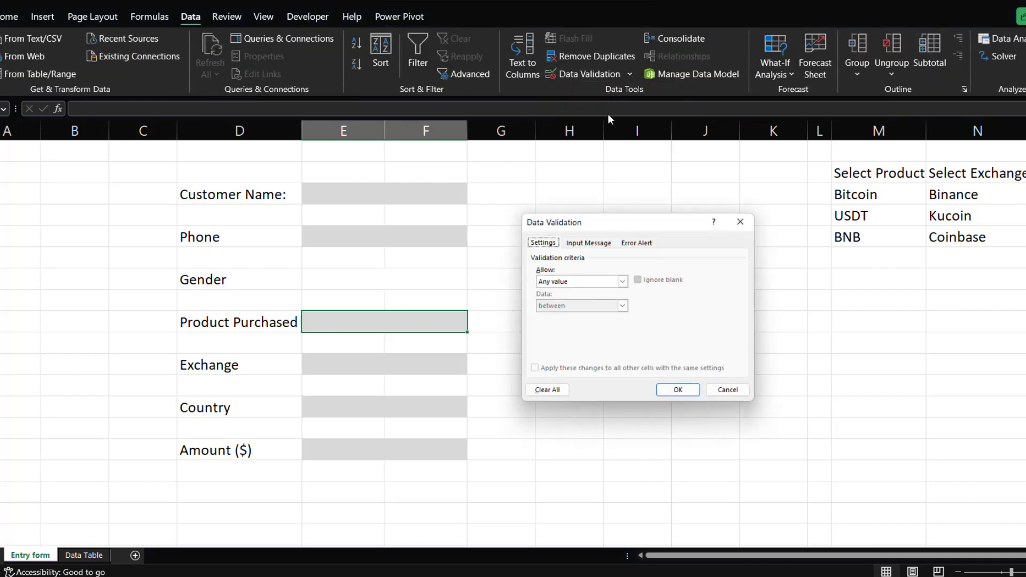
click(622, 281)
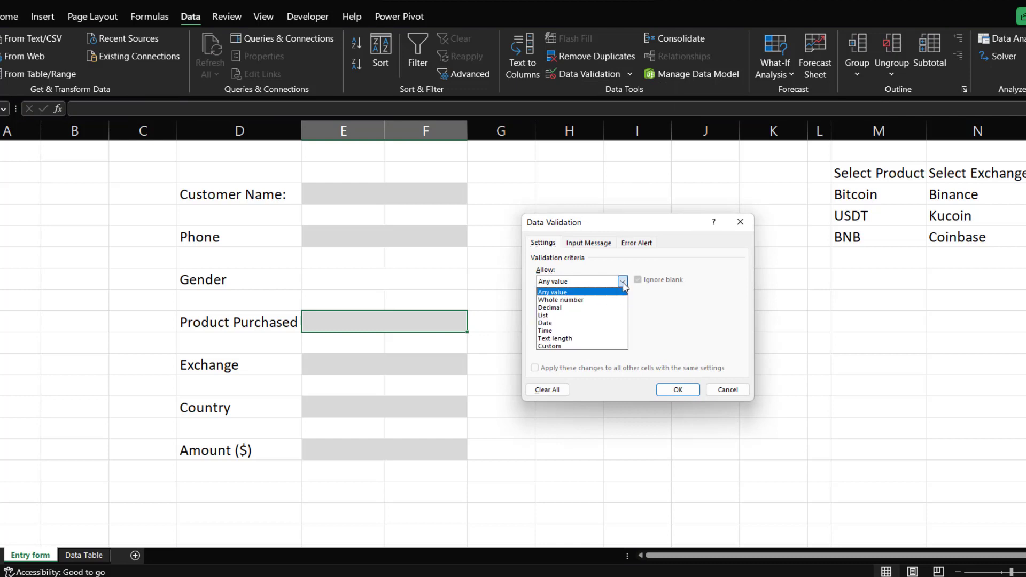
click(543, 315)
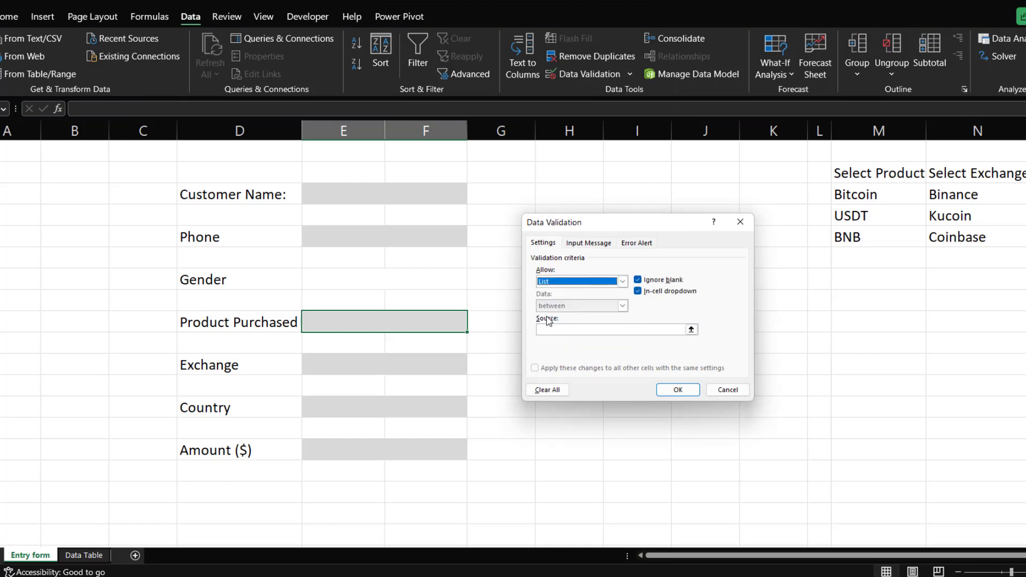
click(638, 281)
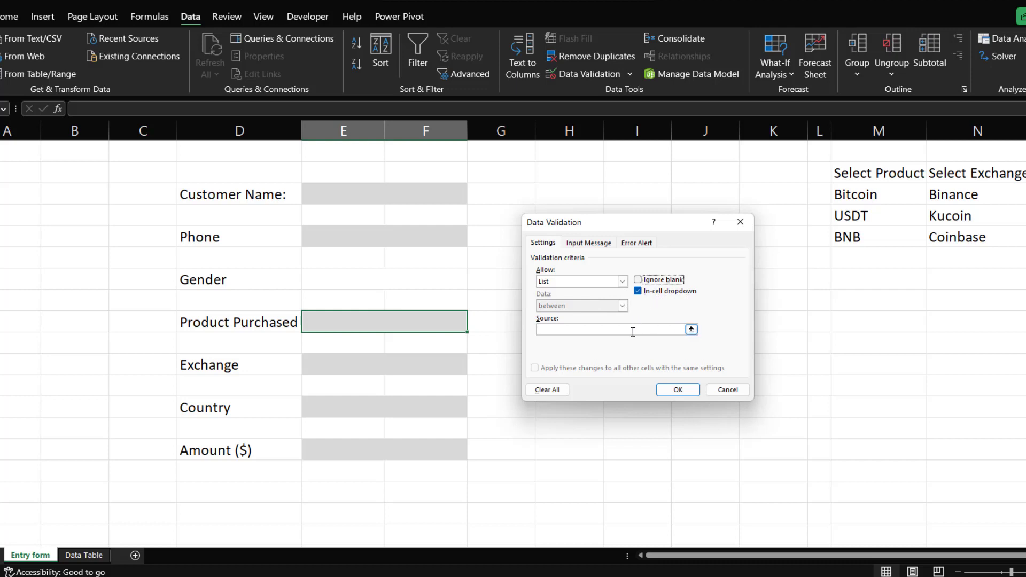
click(690, 330)
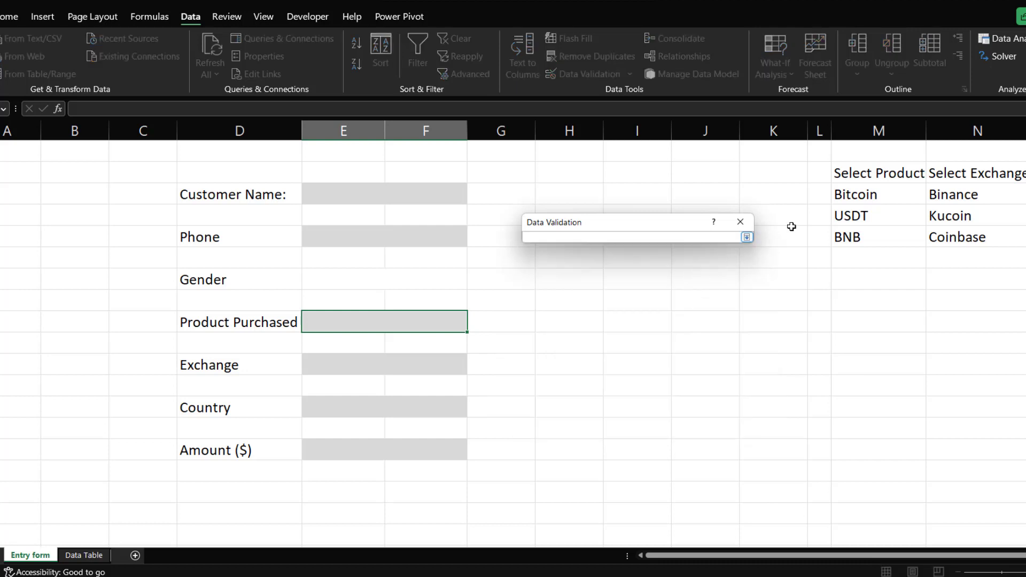
drag(849, 173, 857, 238)
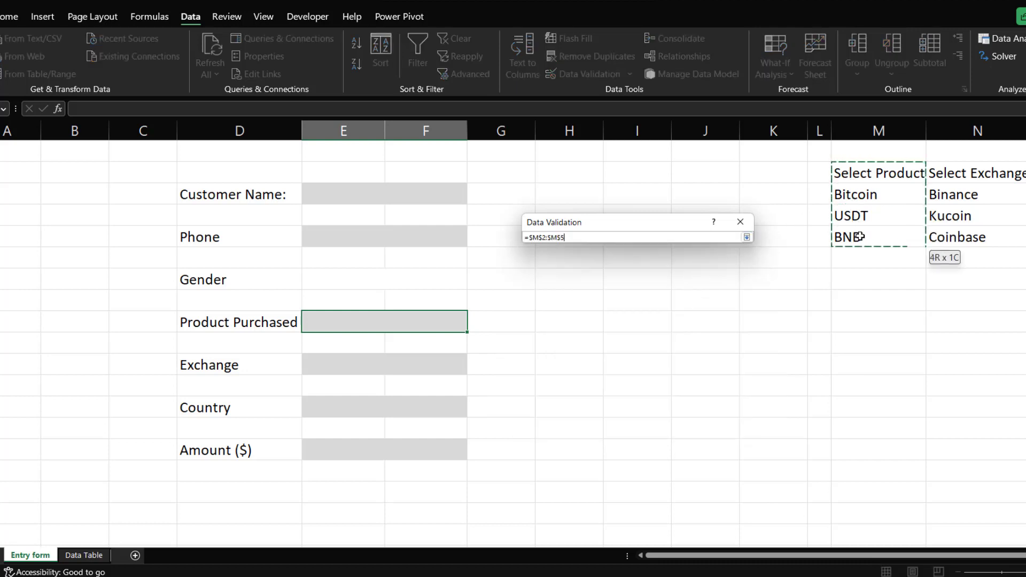
click(747, 238)
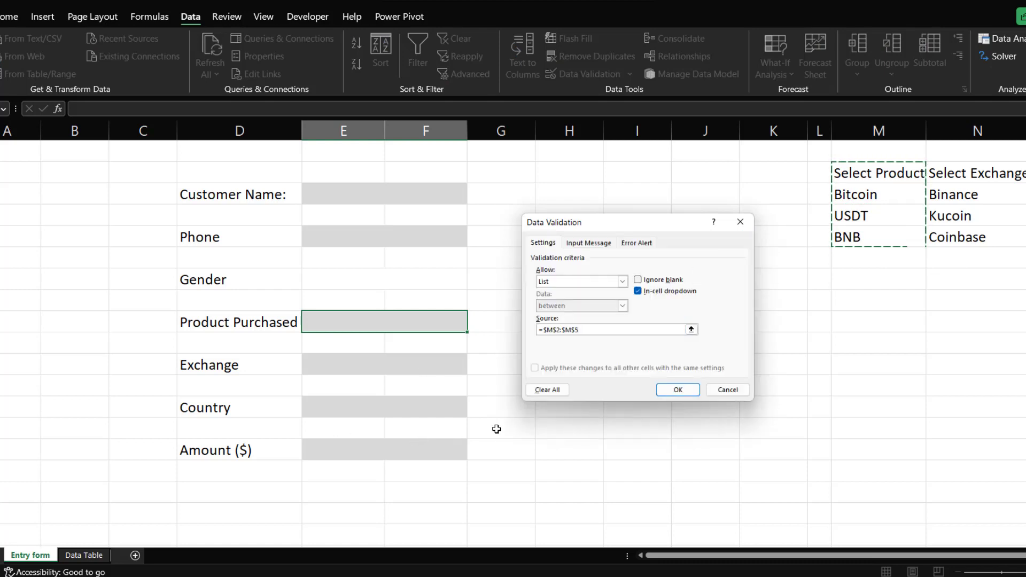
click(677, 388)
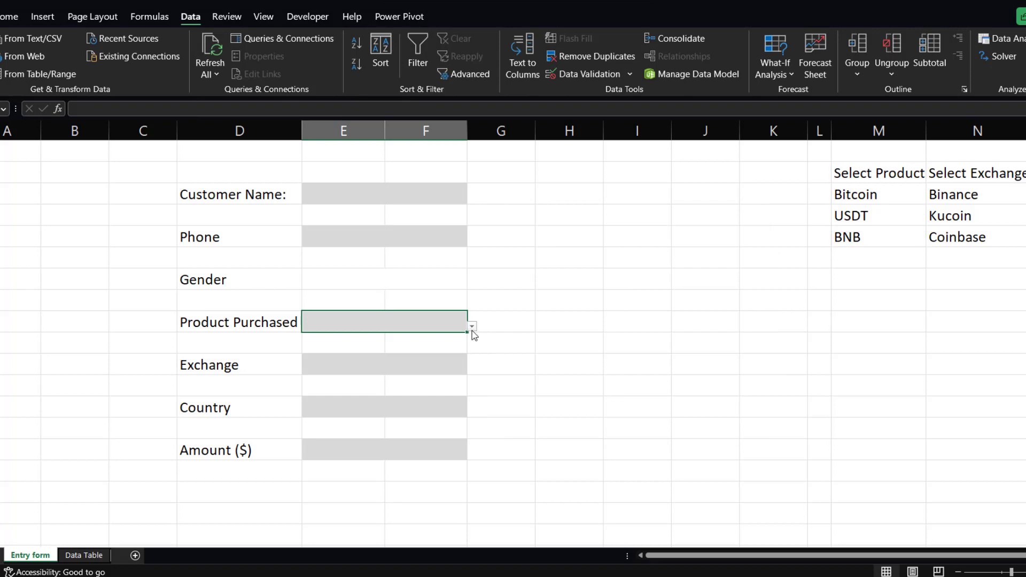
Test the new dropdown by choosing Bitcoin for Product Purchased.
click(472, 327)
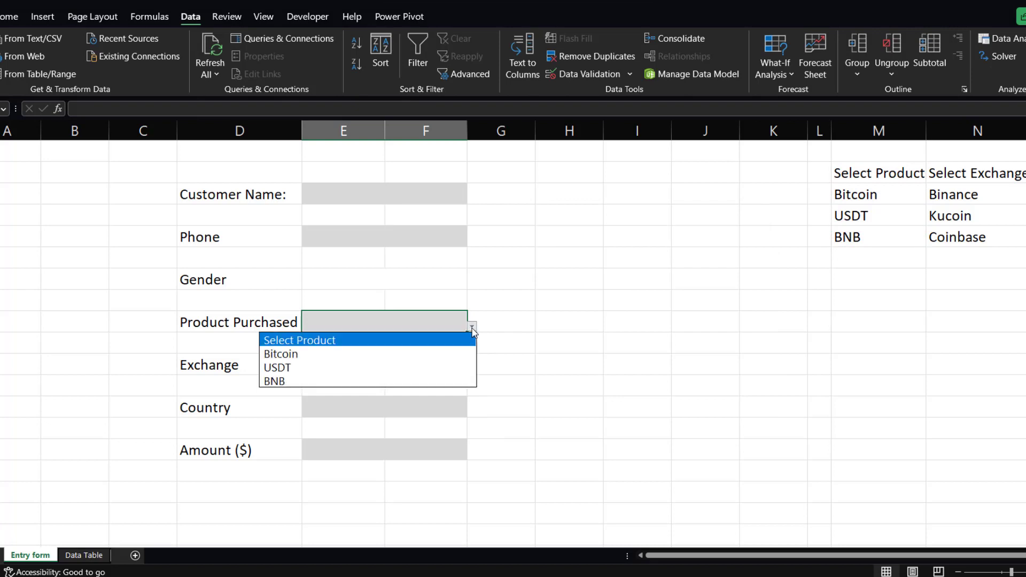
click(287, 354)
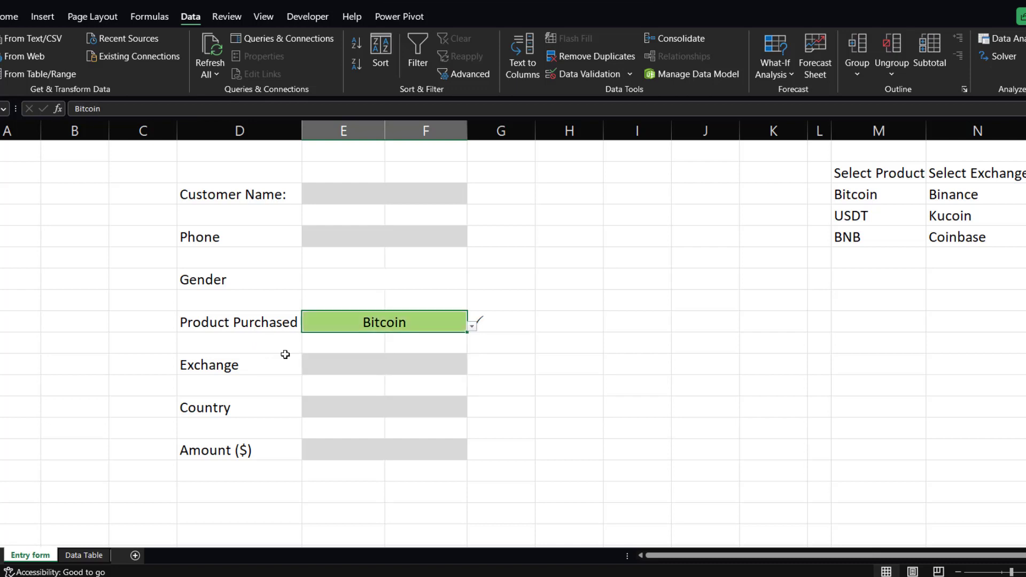
click(492, 358)
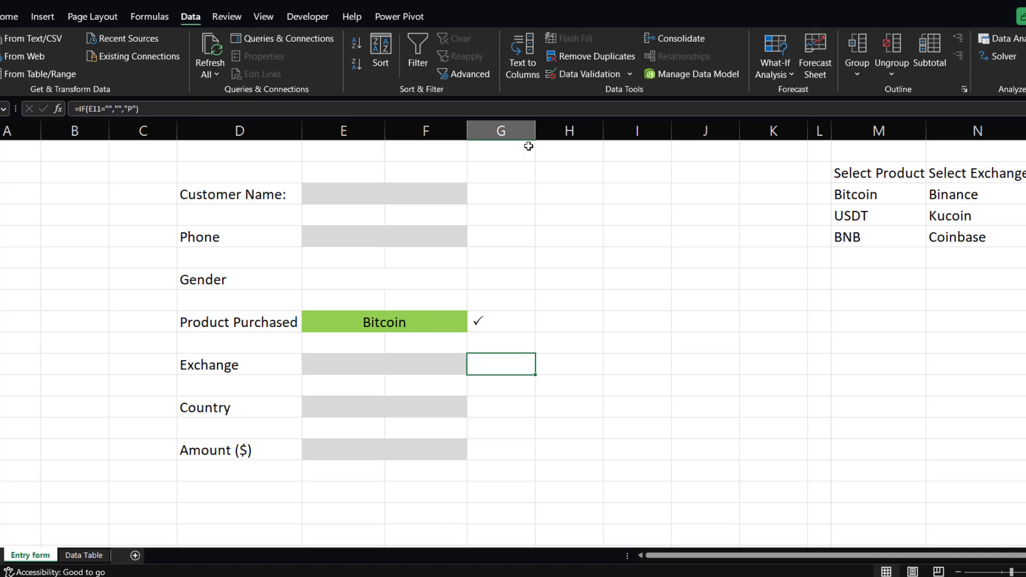
Narrow column G, which holds the checkmarks.
drag(535, 133, 529, 138)
drag(508, 143, 495, 148)
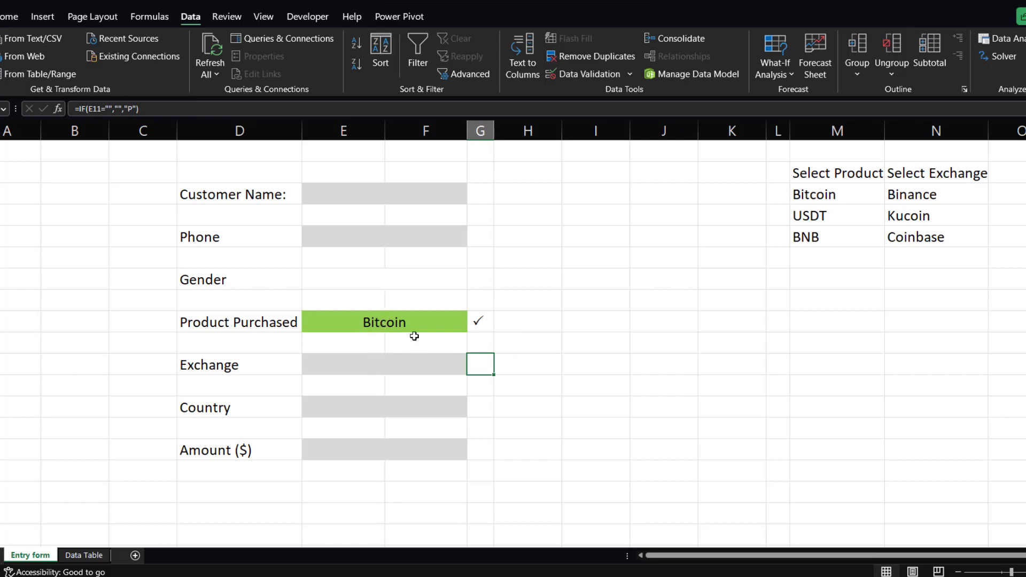
click(387, 199)
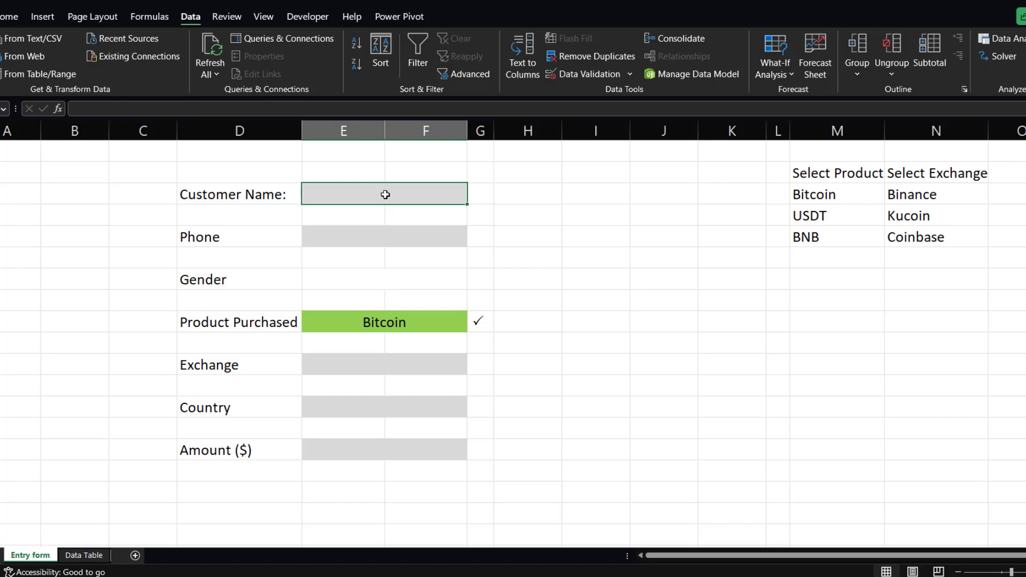
Add a dropdown list to the Exchange input cell sourced from N2:N5, with Ignore blank turned off.
click(371, 363)
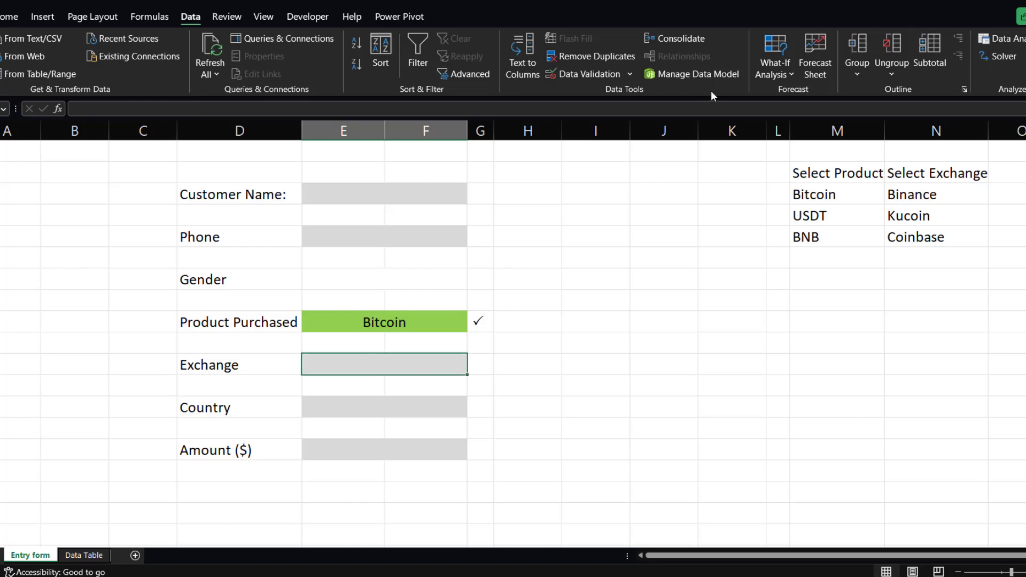
click(630, 76)
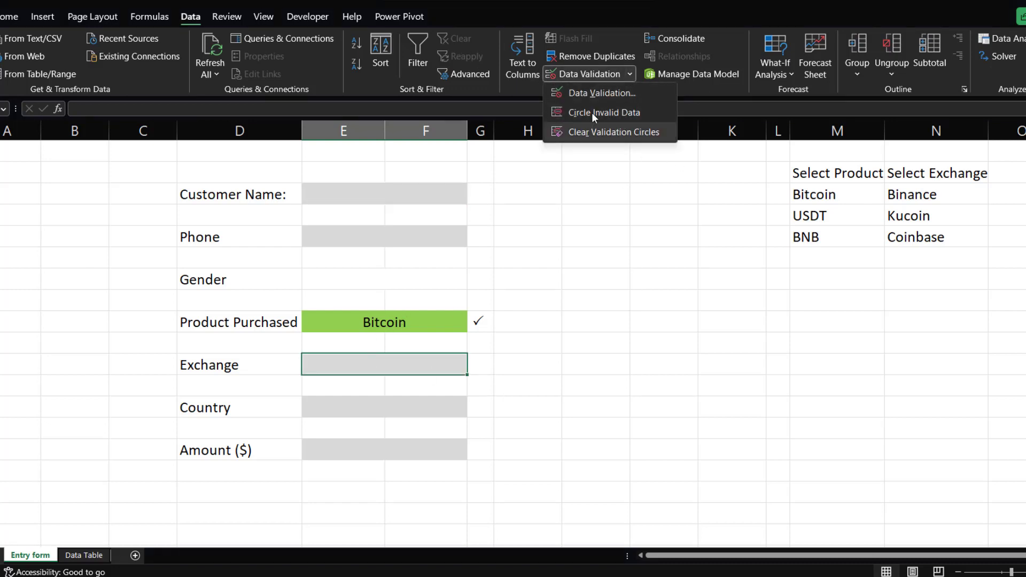
click(599, 94)
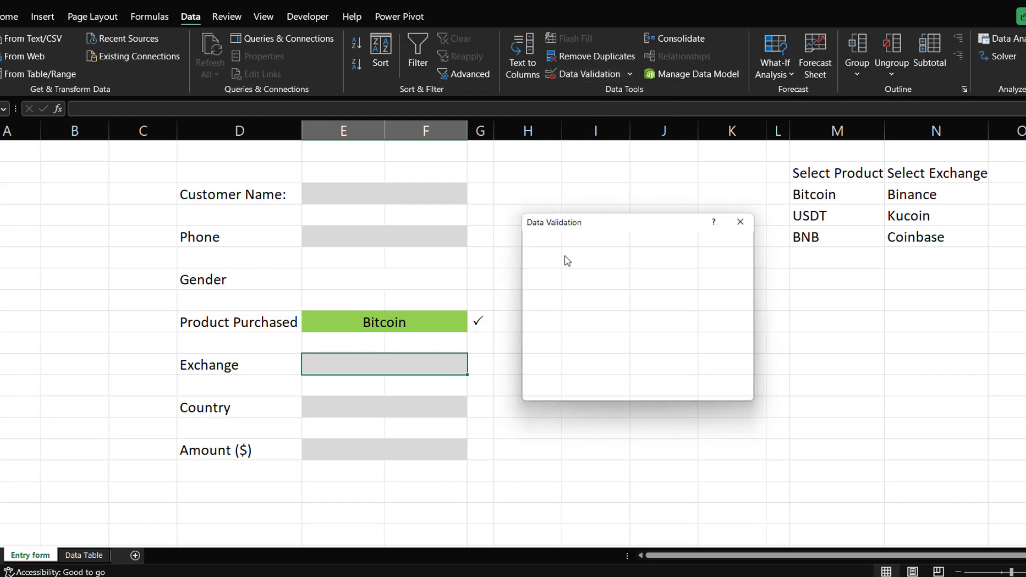
click(621, 282)
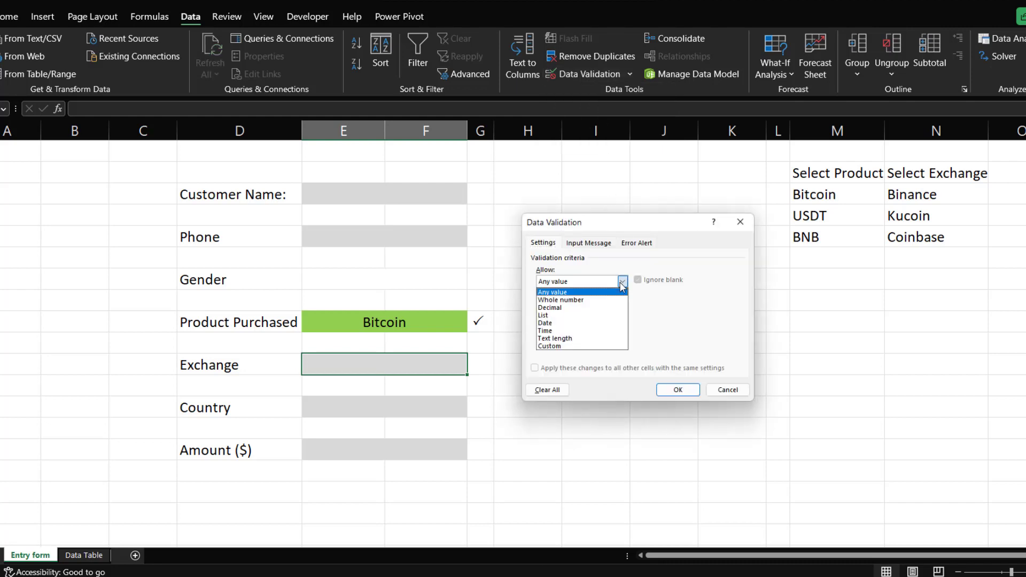
click(558, 316)
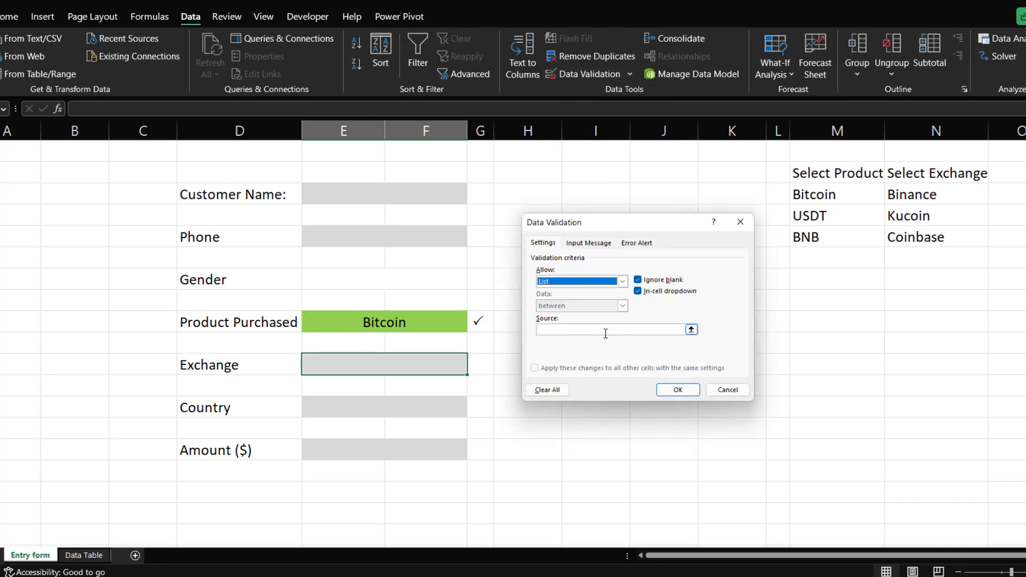
click(691, 329)
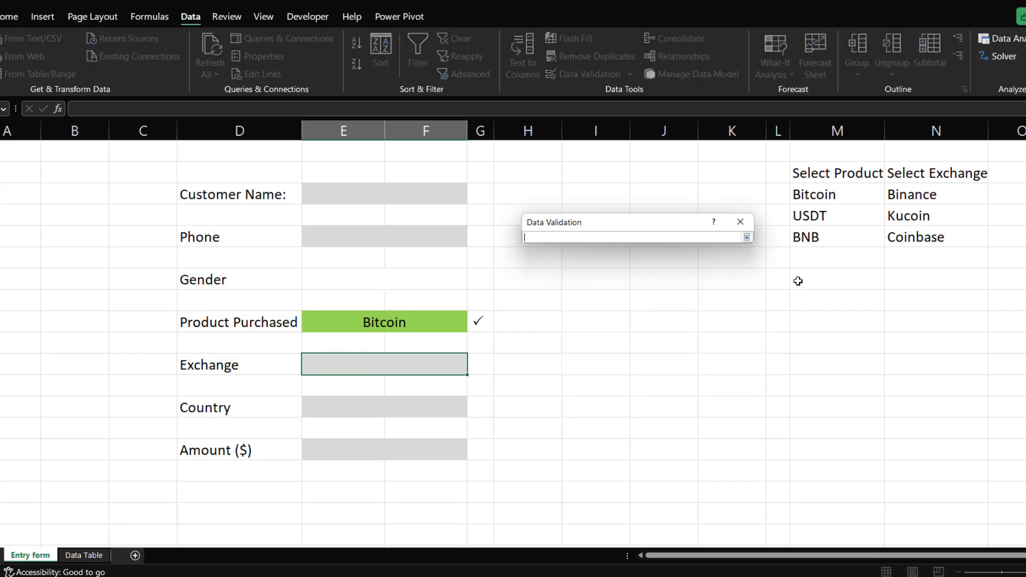
drag(896, 173, 911, 240)
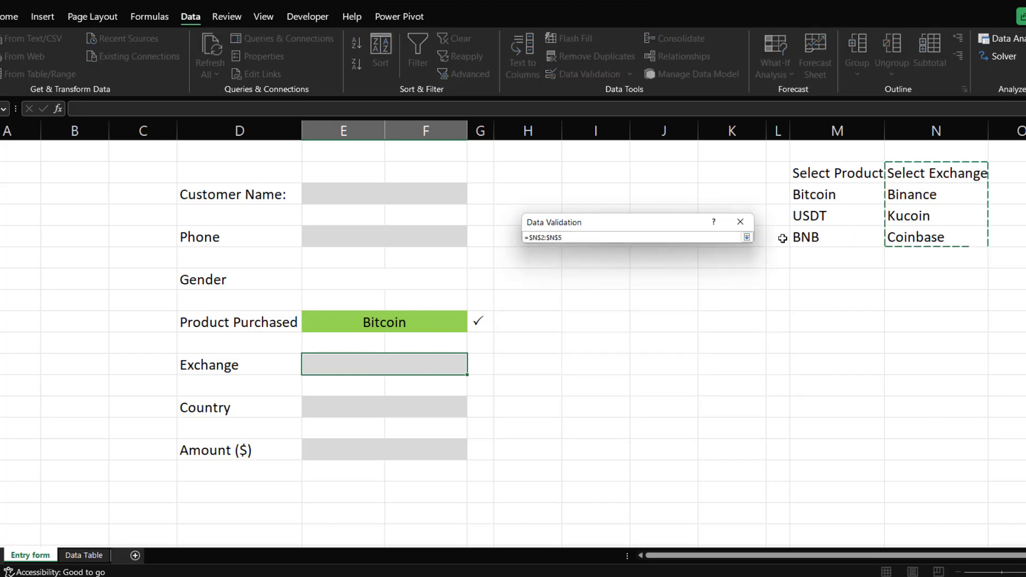
click(746, 237)
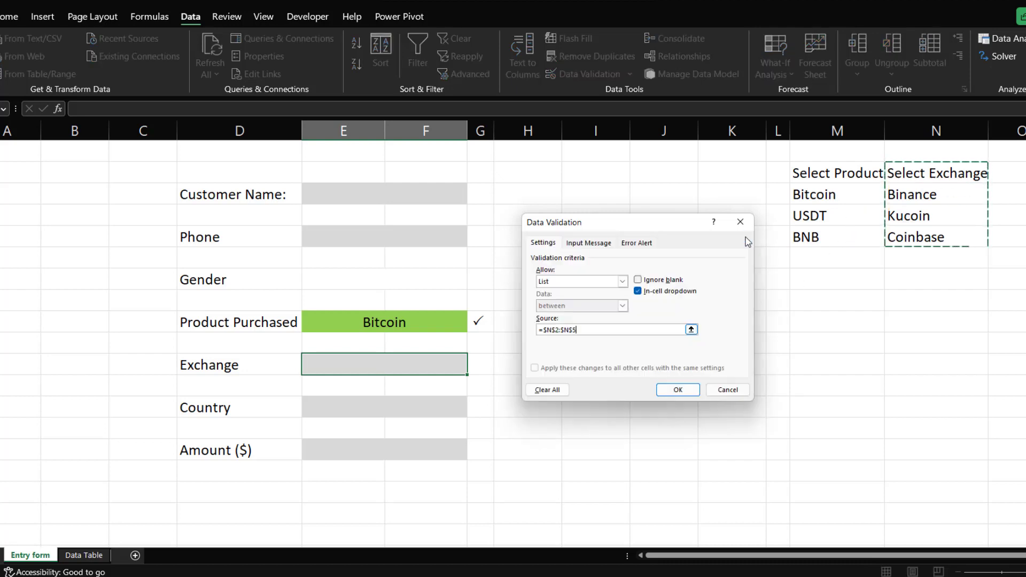
click(678, 390)
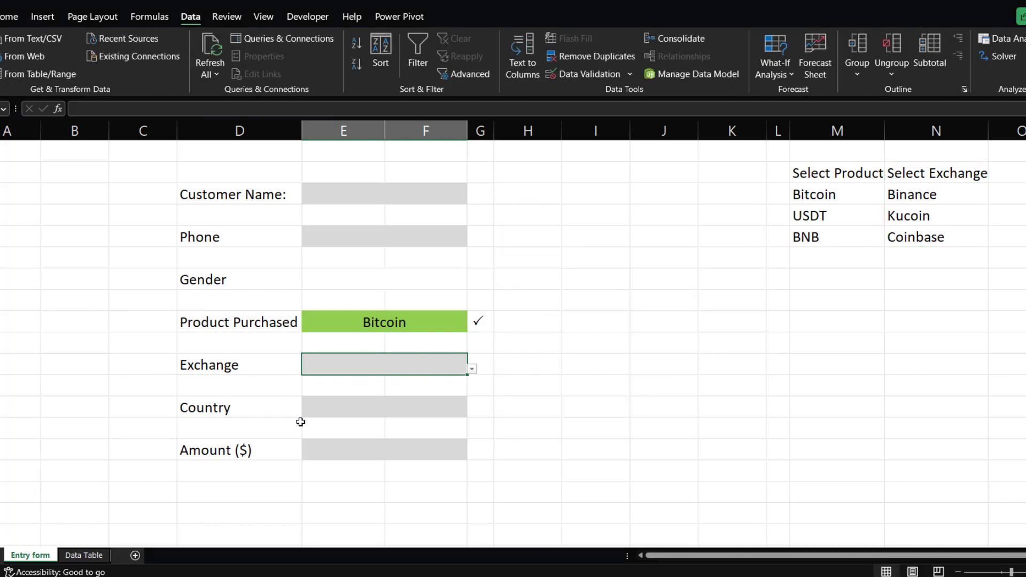
click(360, 405)
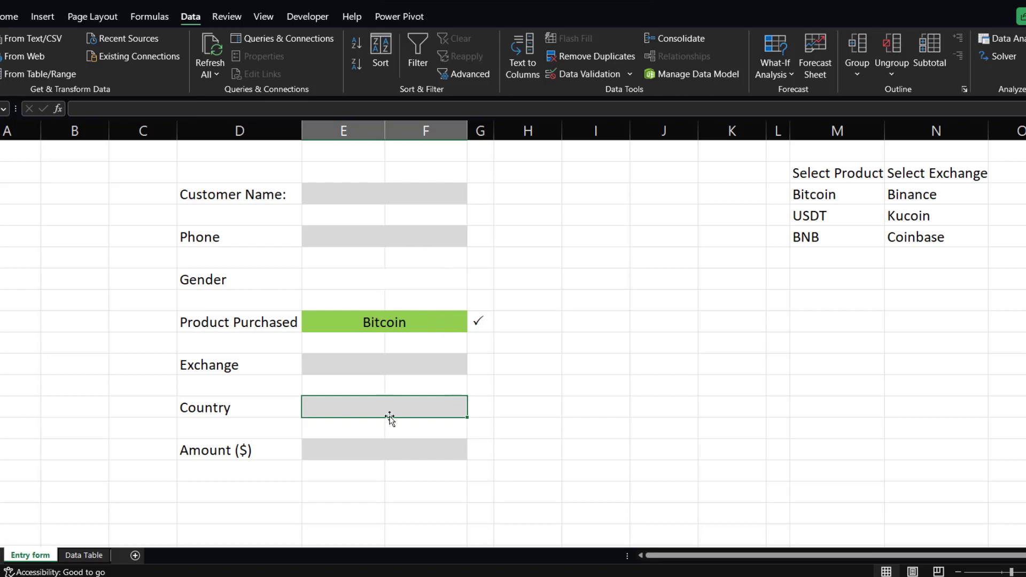
click(395, 197)
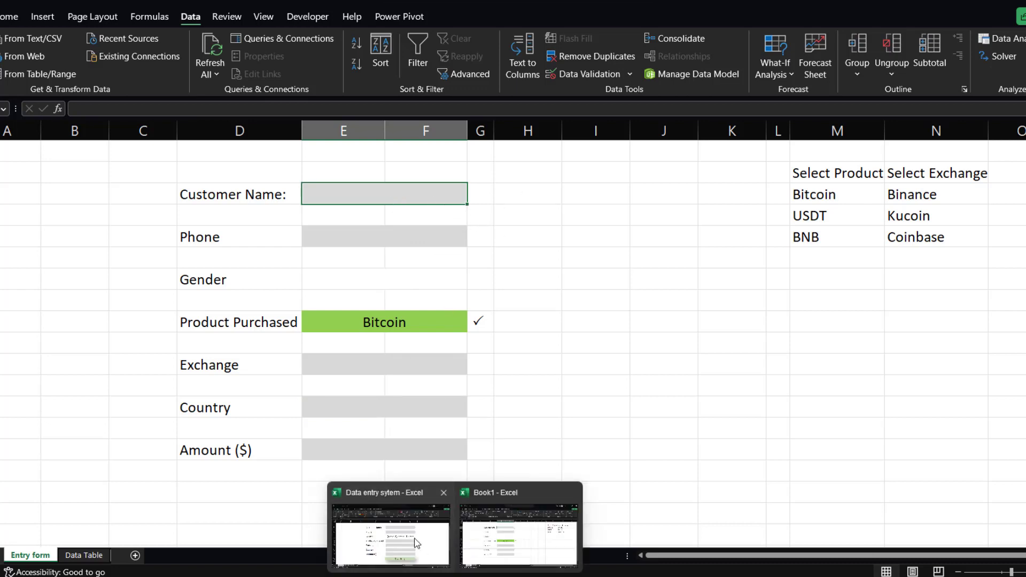
Switch to the finished example workbook, enter fffff as a test customer name there, and return to Book1.
click(417, 542)
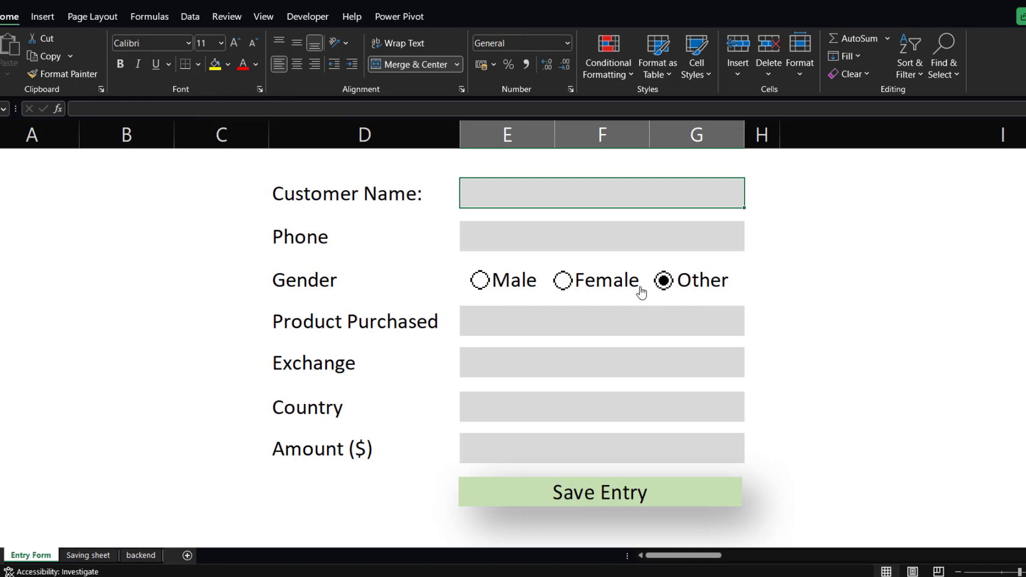
mouse_move(403, 576)
mouse_move(455, 576)
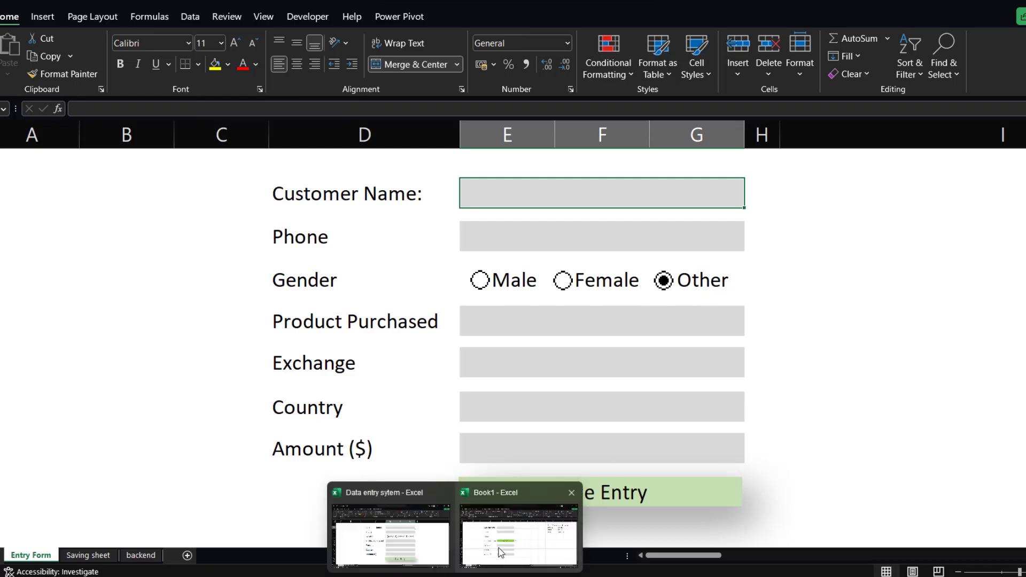
mouse_move(501, 552)
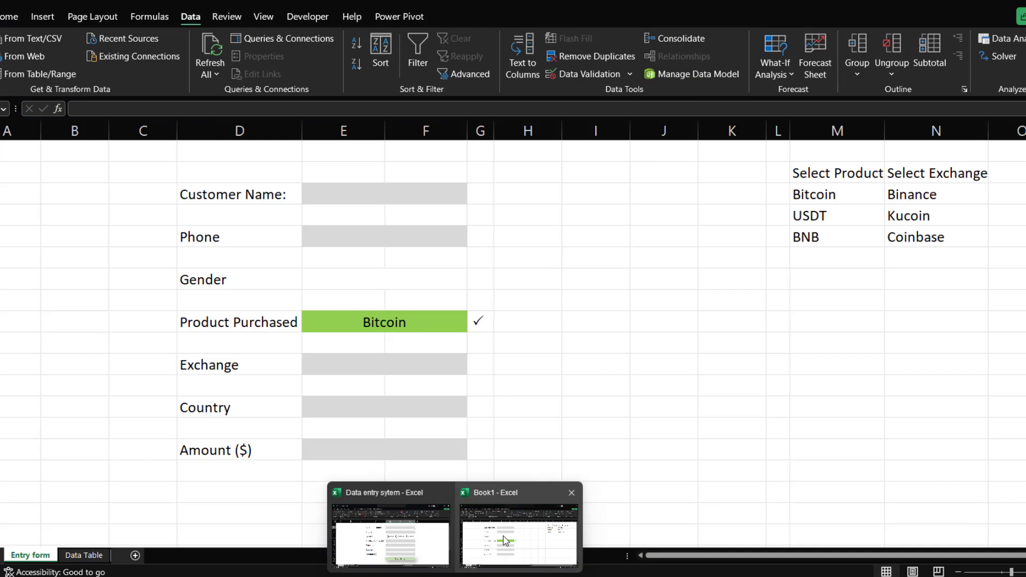
click(504, 541)
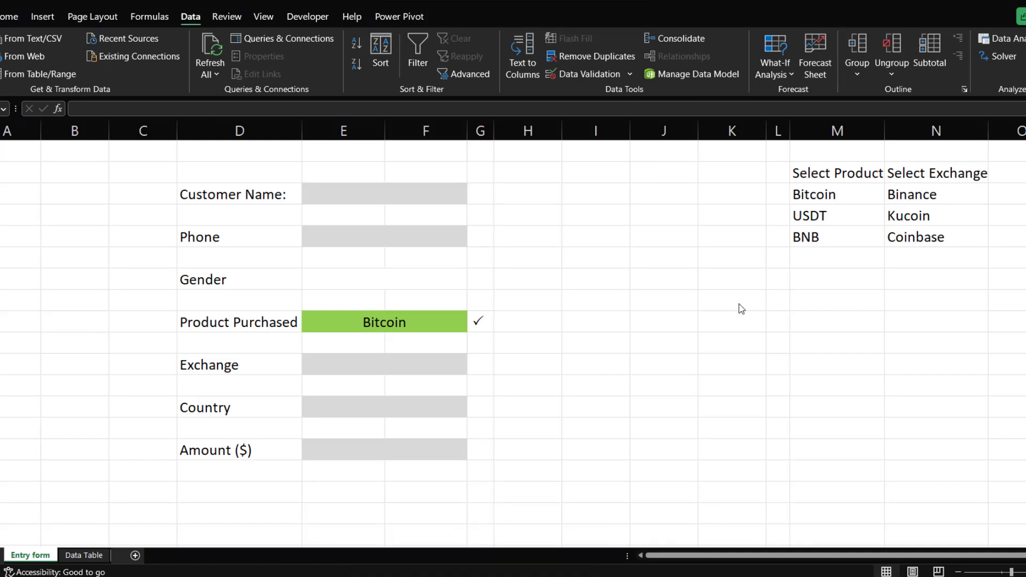
click(386, 285)
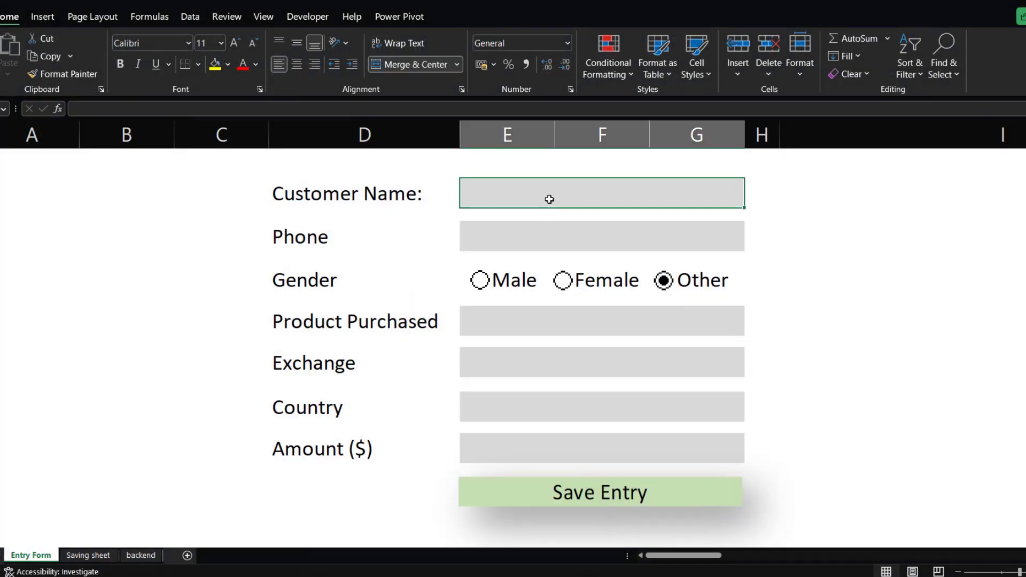
text(fffff)
key(Return)
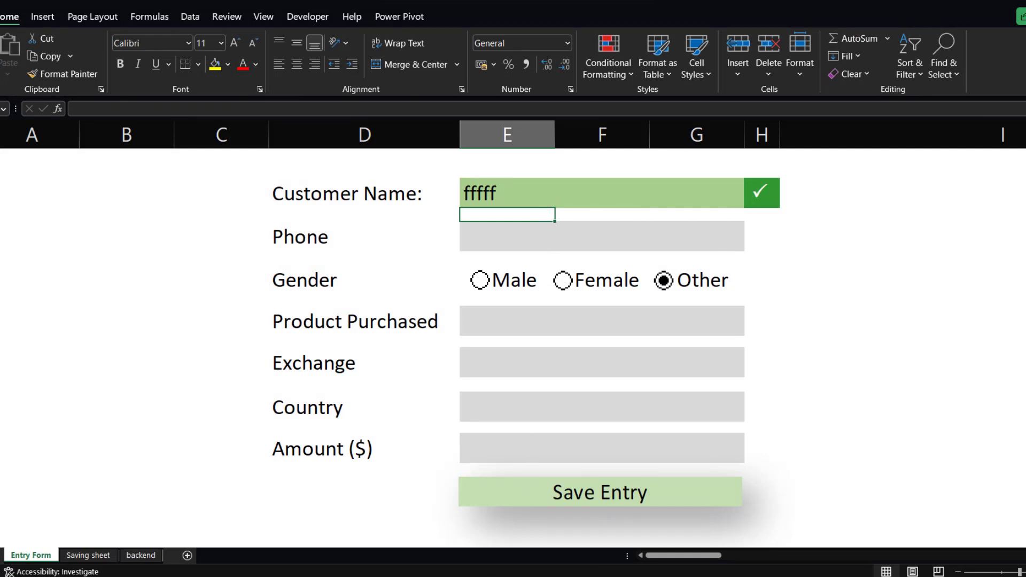
mouse_move(456, 576)
click(500, 546)
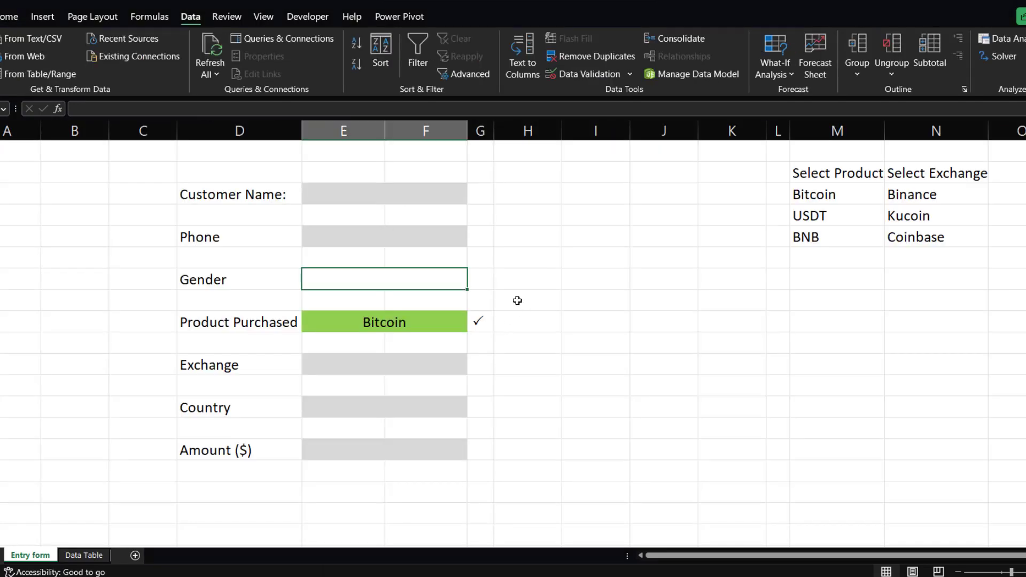
Add a conditional formatting rule to the Customer Name checkmark cell that fills No Blanks cells green.
click(481, 196)
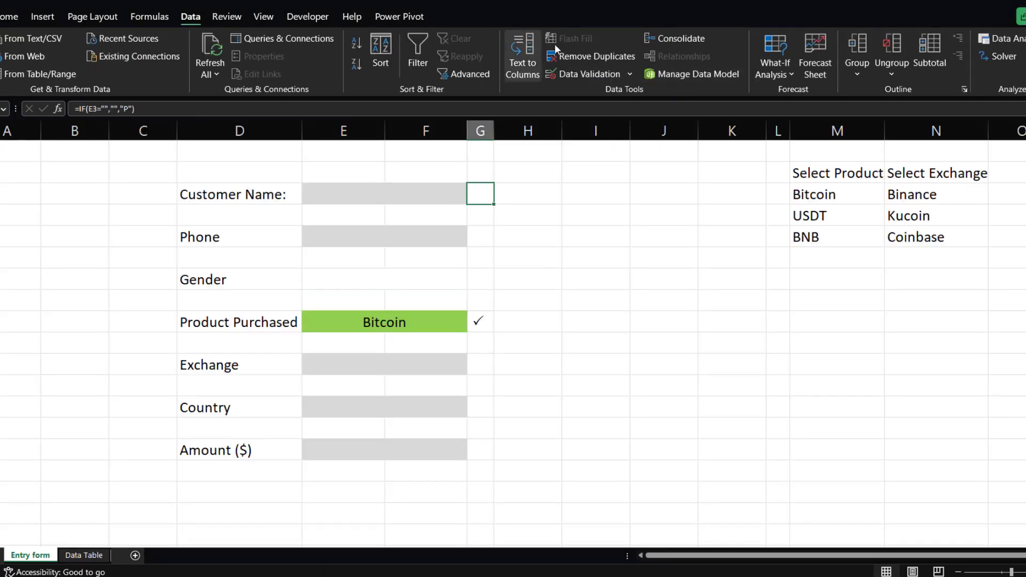
click(11, 16)
click(626, 76)
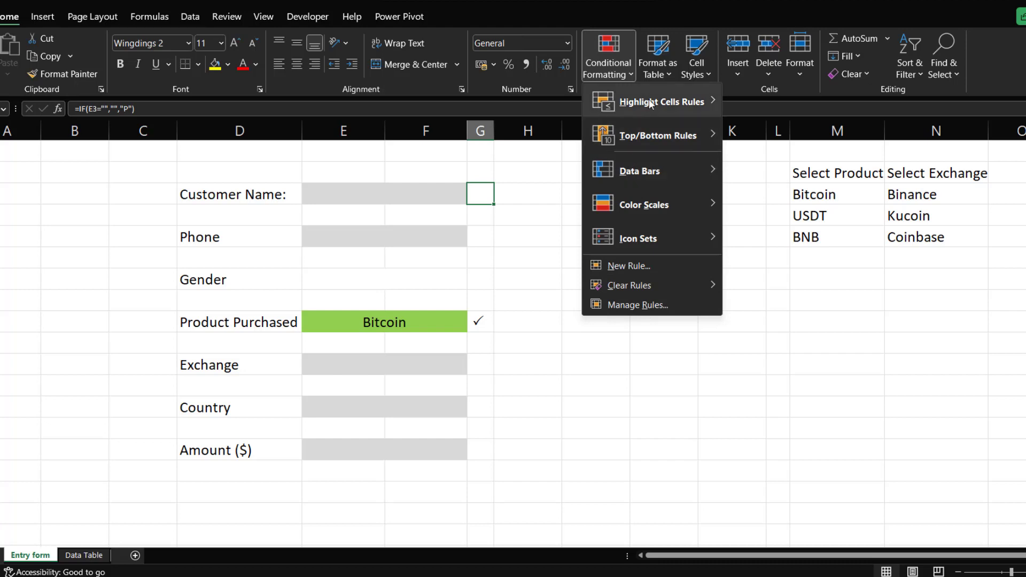
mouse_move(663, 103)
click(770, 332)
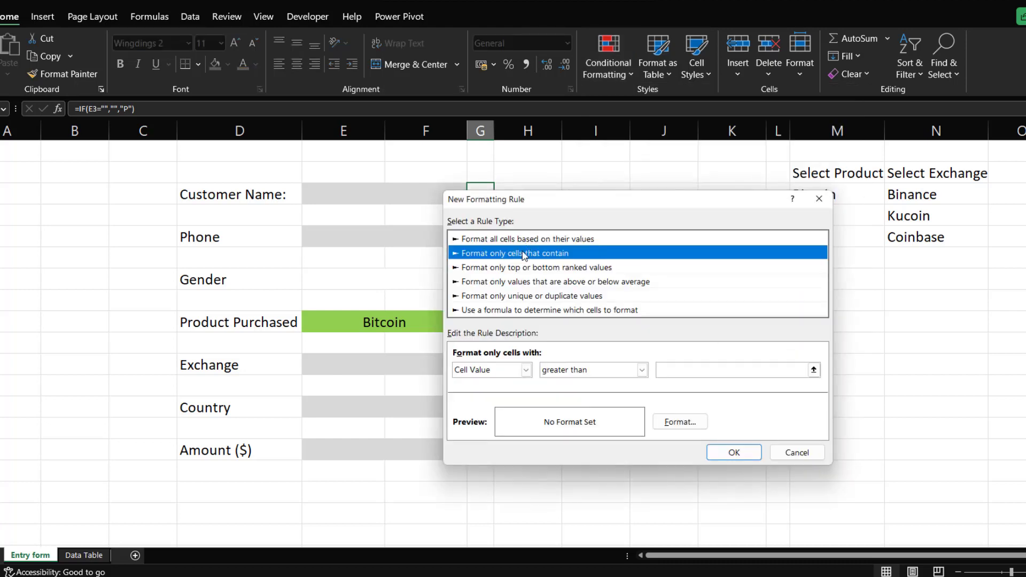
click(526, 370)
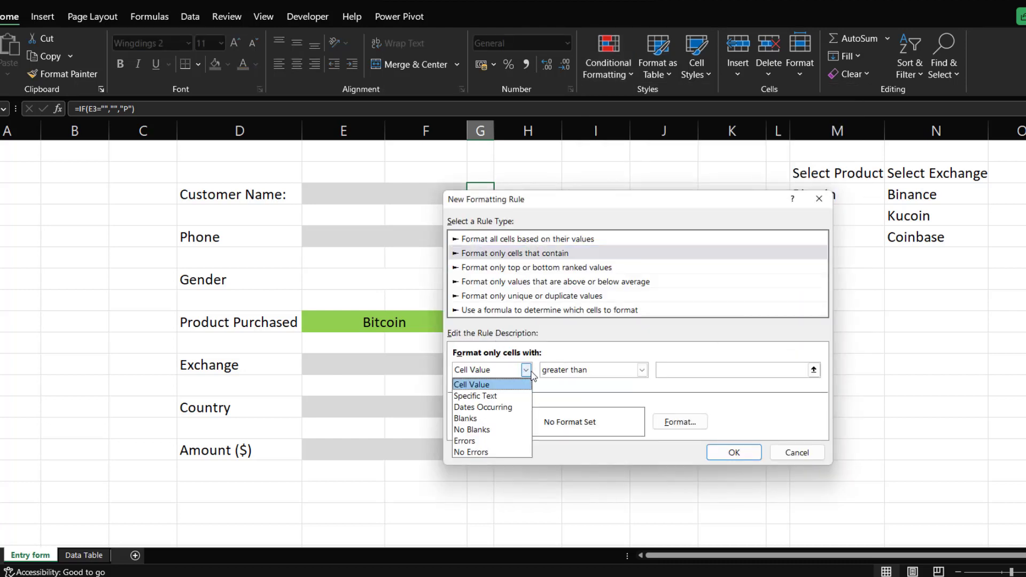
click(485, 431)
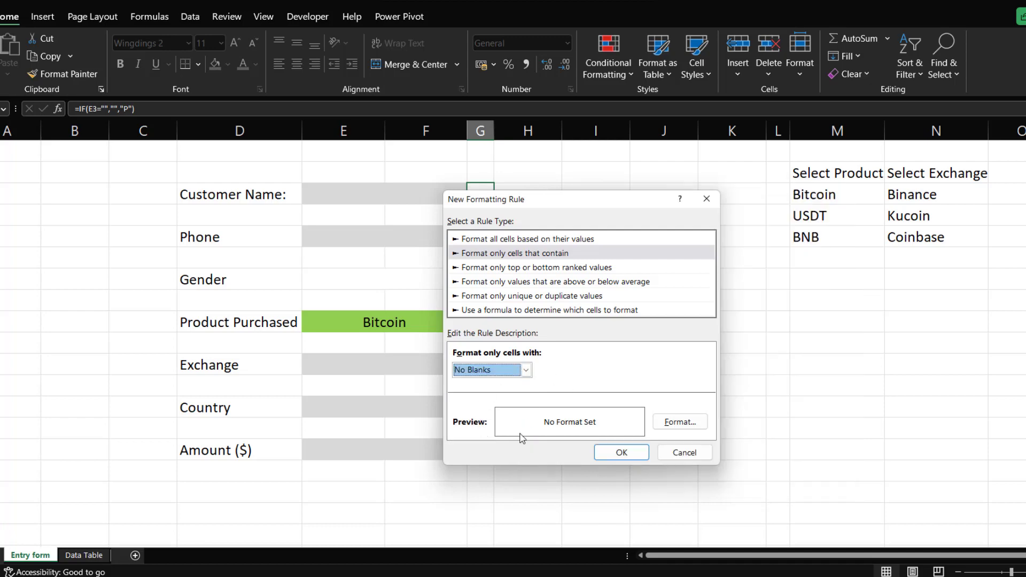
click(680, 421)
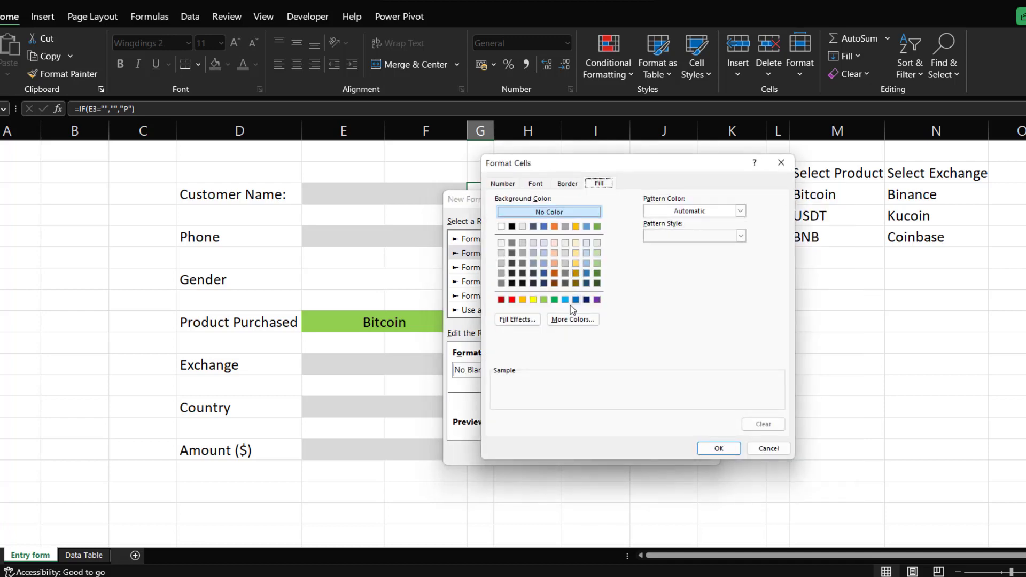
click(554, 299)
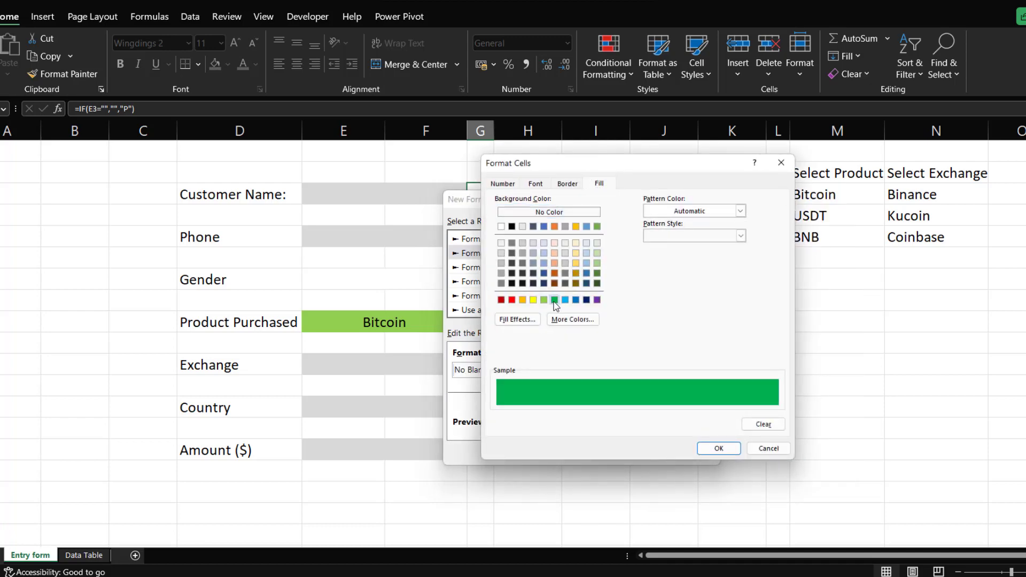
click(717, 448)
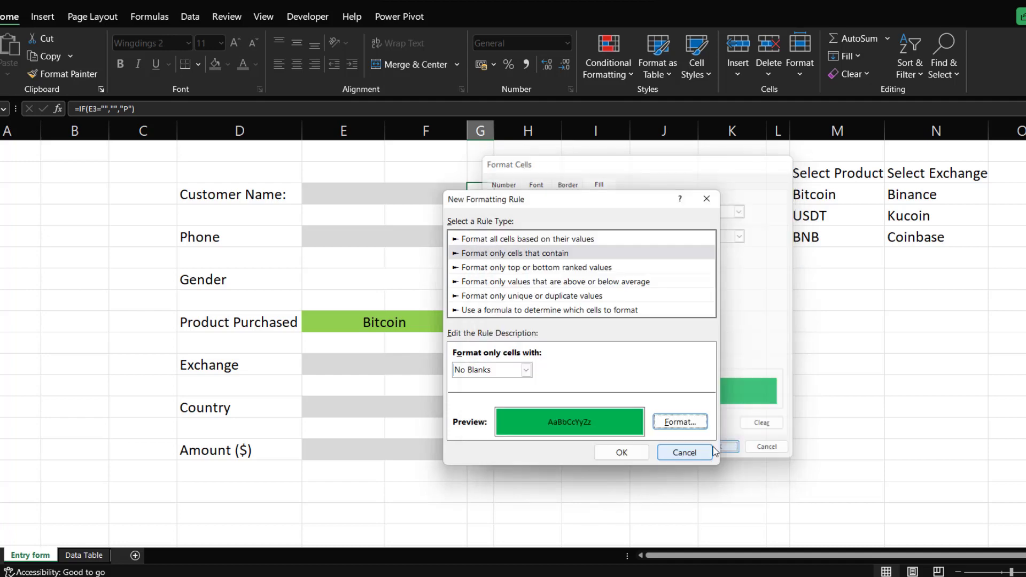
click(621, 453)
Enter hhh as a test Customer Name to trigger the checkmark formatting.
click(451, 194)
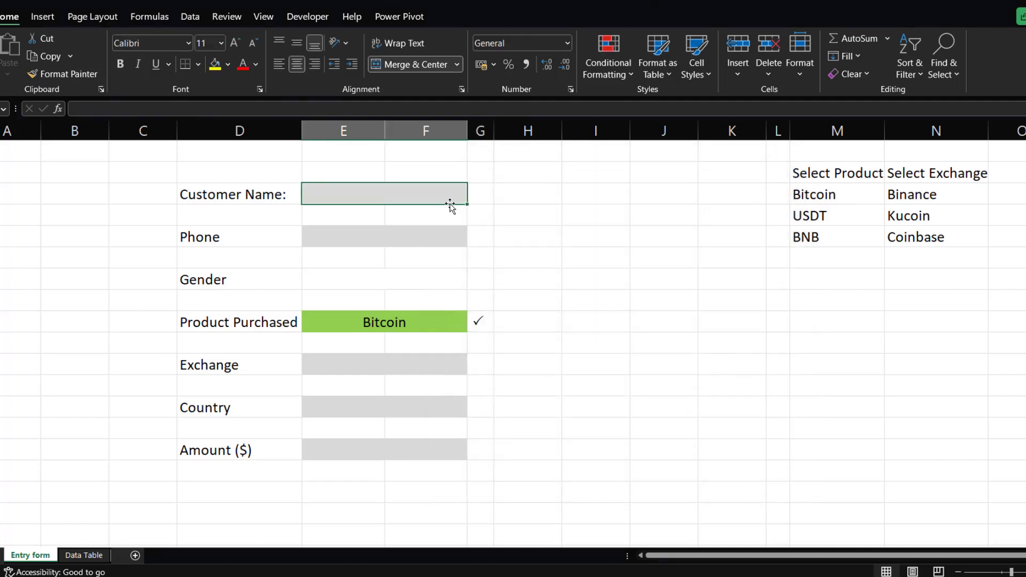
text(hhh)
key(Return)
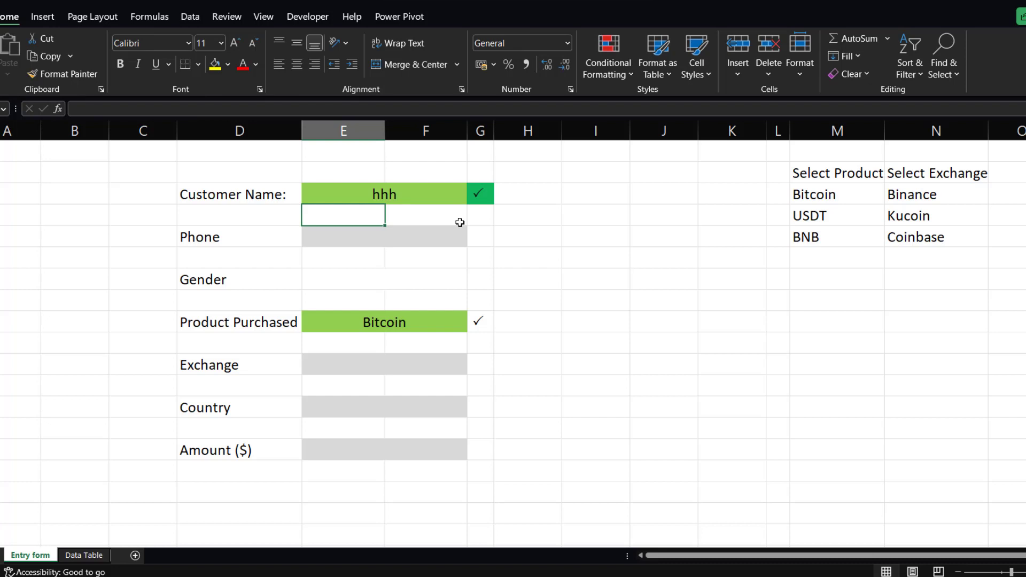
Make the Customer Name checkmark bold with a white font colour.
click(479, 195)
key(ctrl+b)
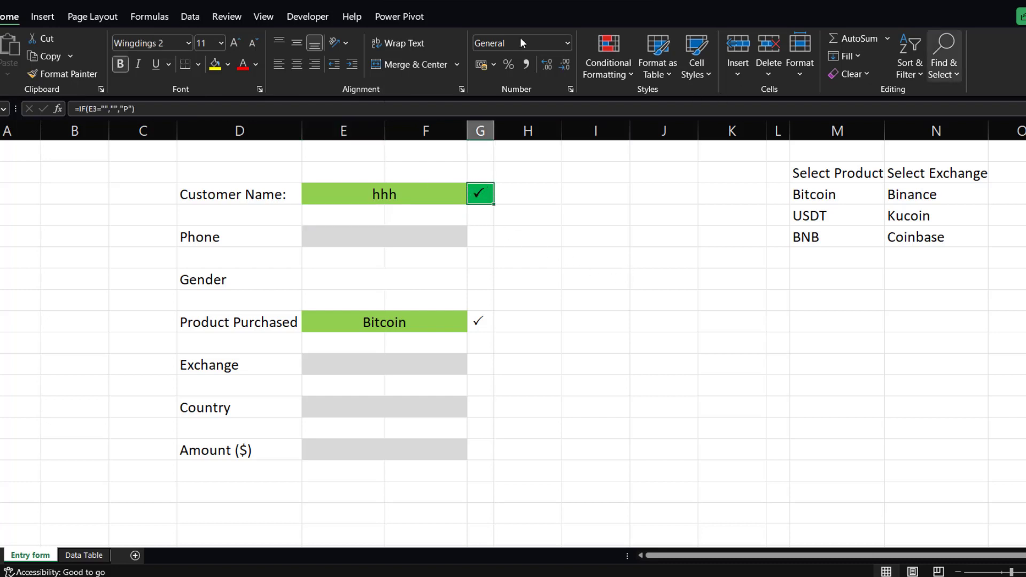
click(255, 65)
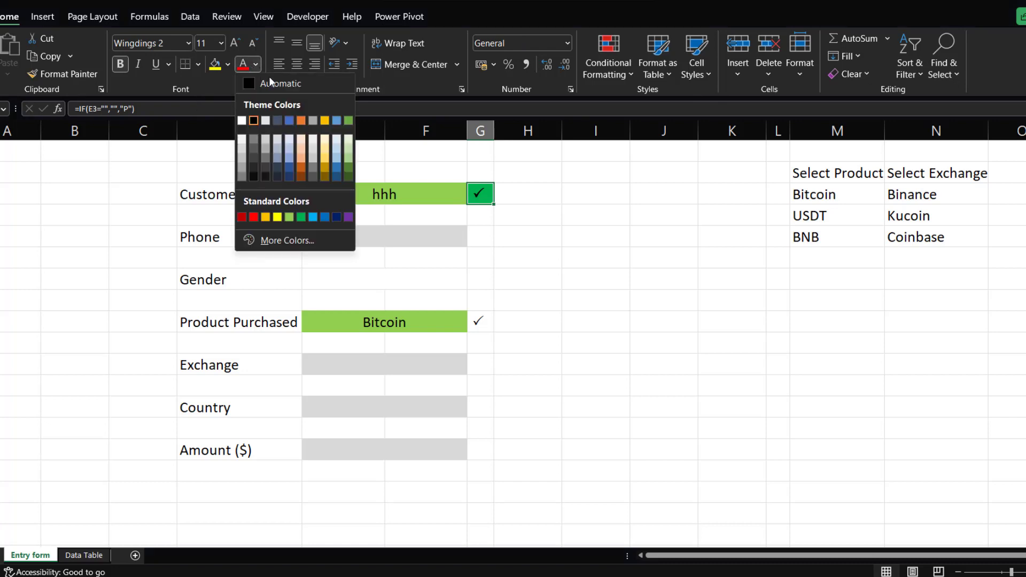
click(240, 120)
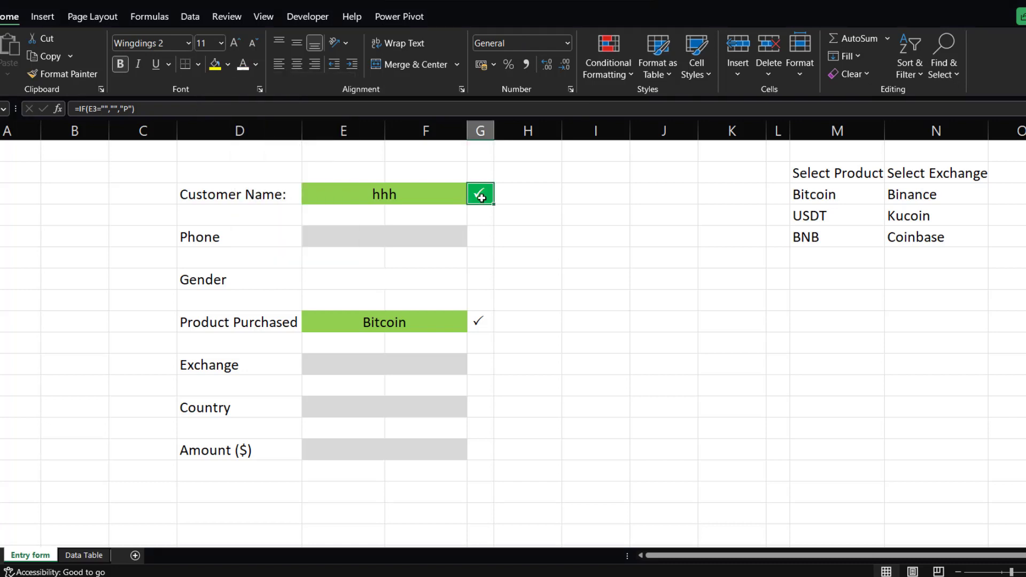
click(547, 210)
Copy the checkmark cell's formatting with Format Painter to the checkmark cells of all other fields.
click(483, 197)
click(84, 72)
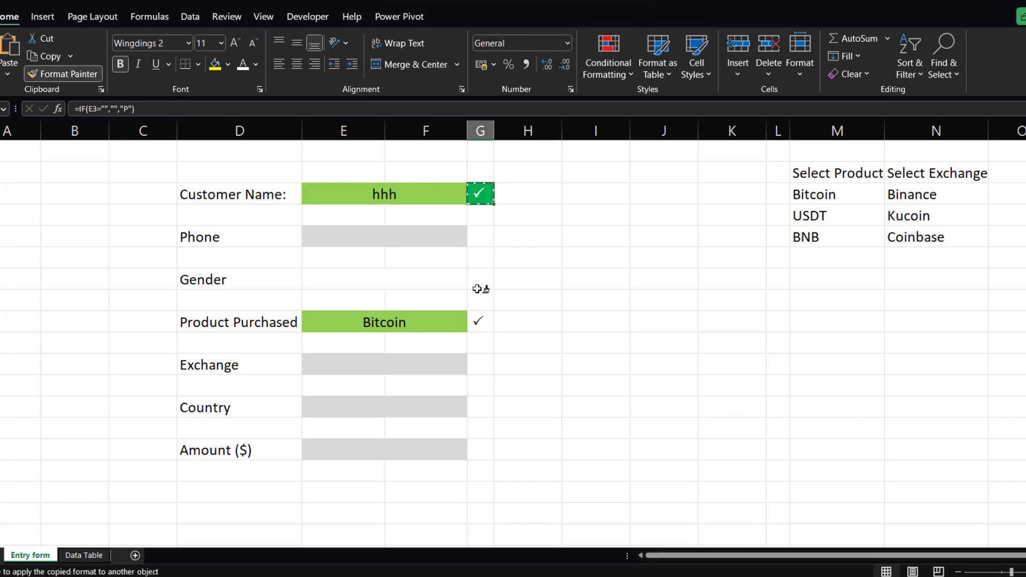
click(480, 240)
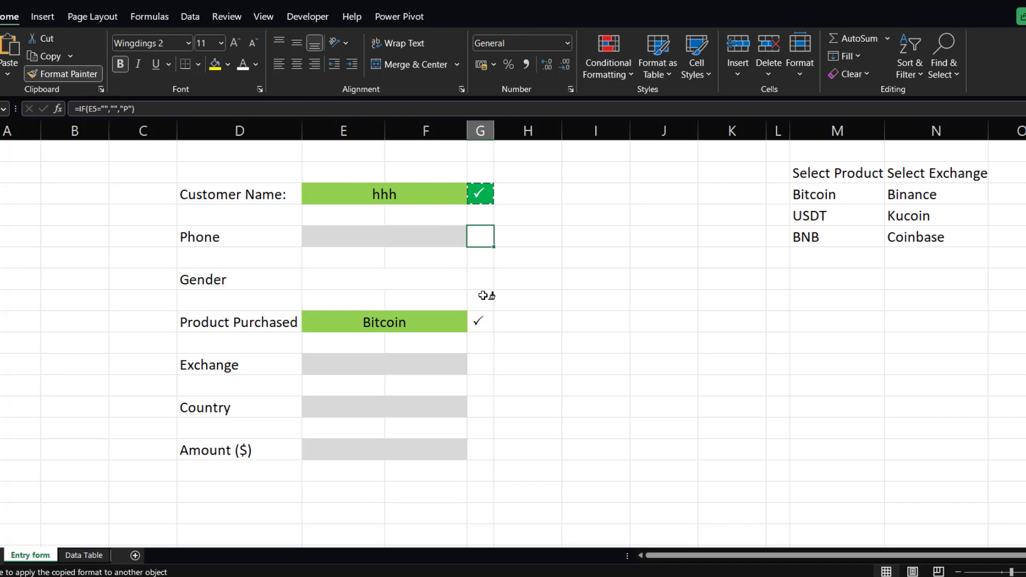
click(480, 322)
click(480, 365)
click(479, 407)
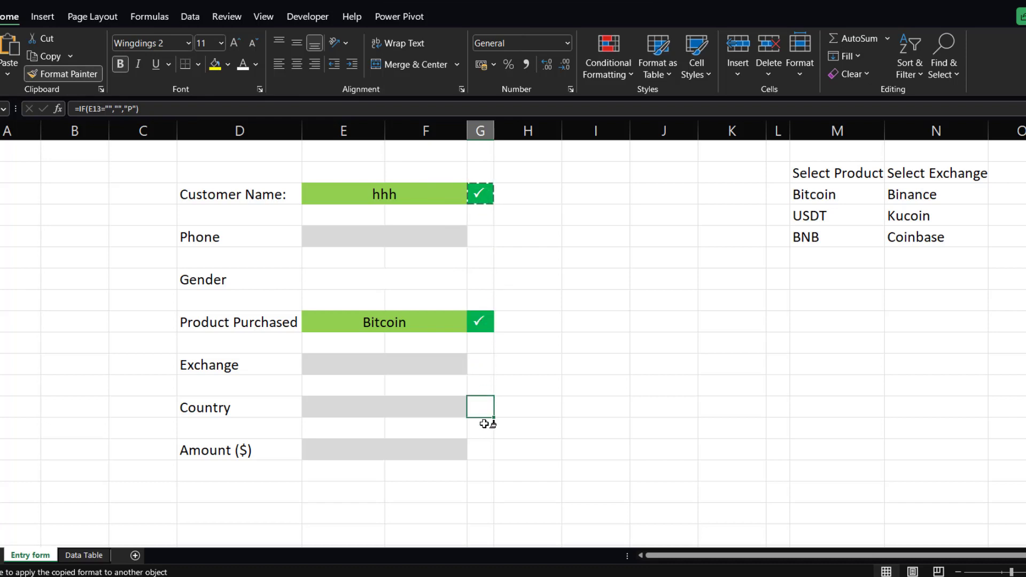
click(477, 451)
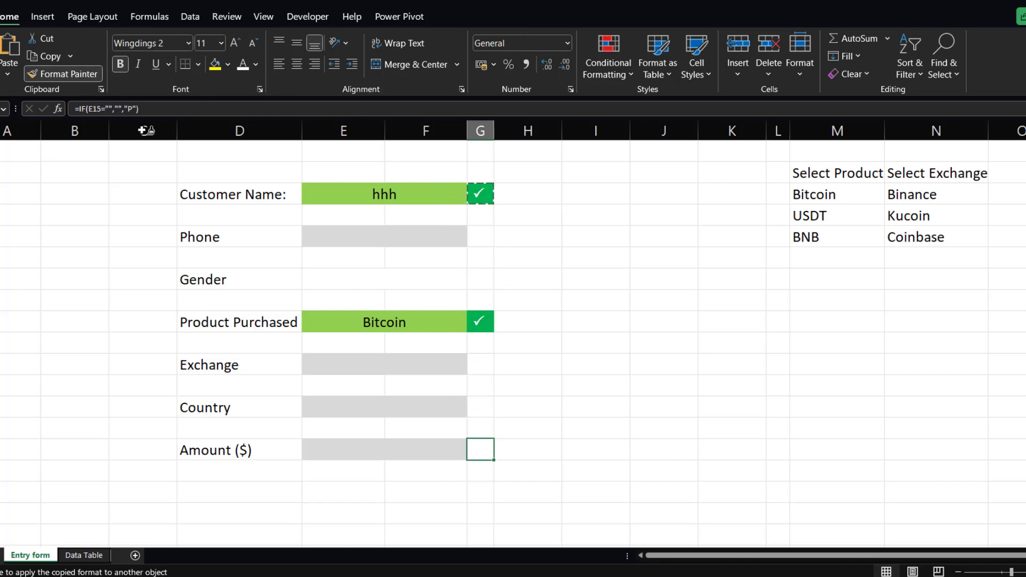
click(47, 75)
click(604, 282)
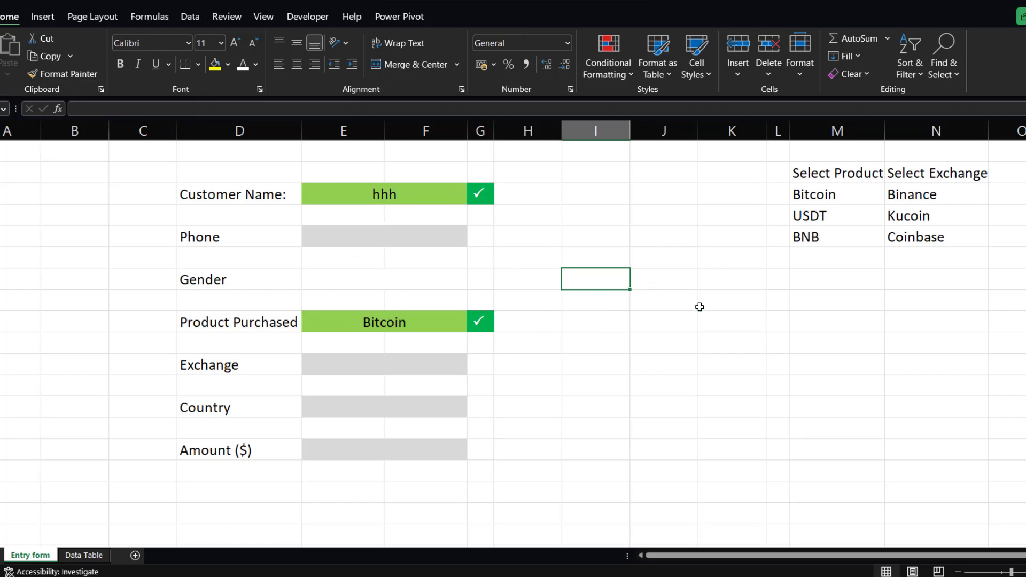
Insert an option button form control in the Gender input cell and clear its label text.
click(322, 281)
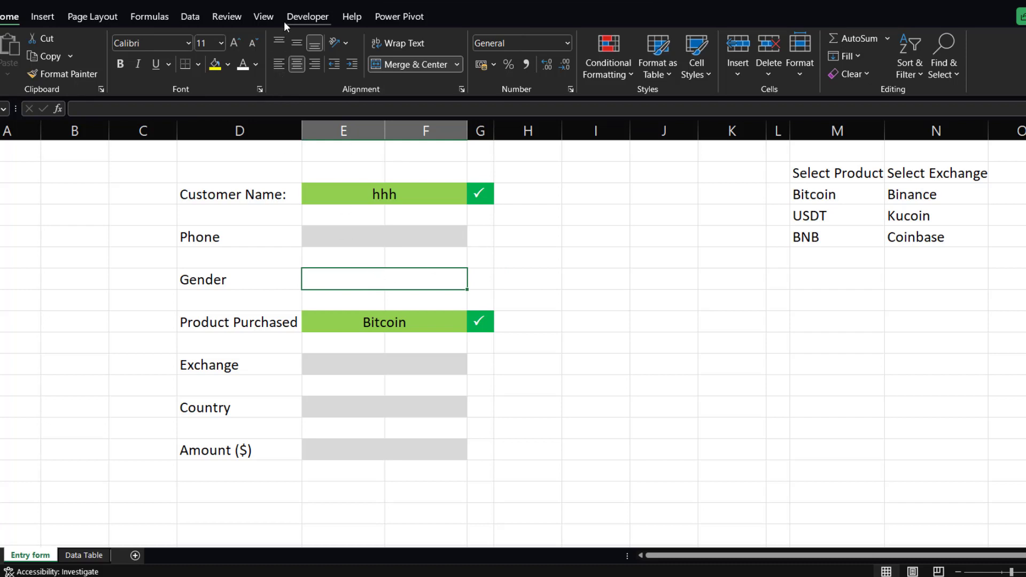
click(305, 20)
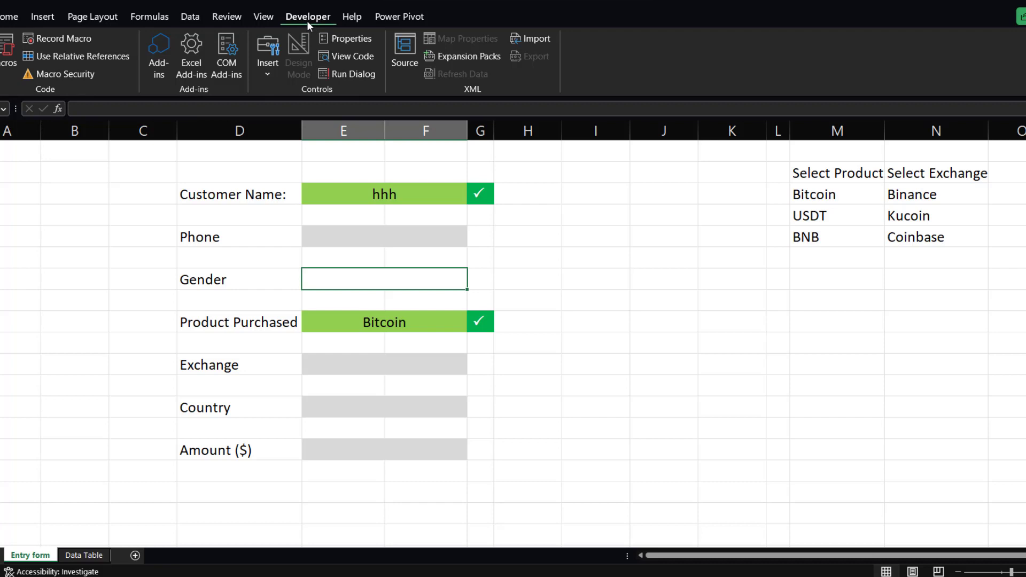
click(271, 72)
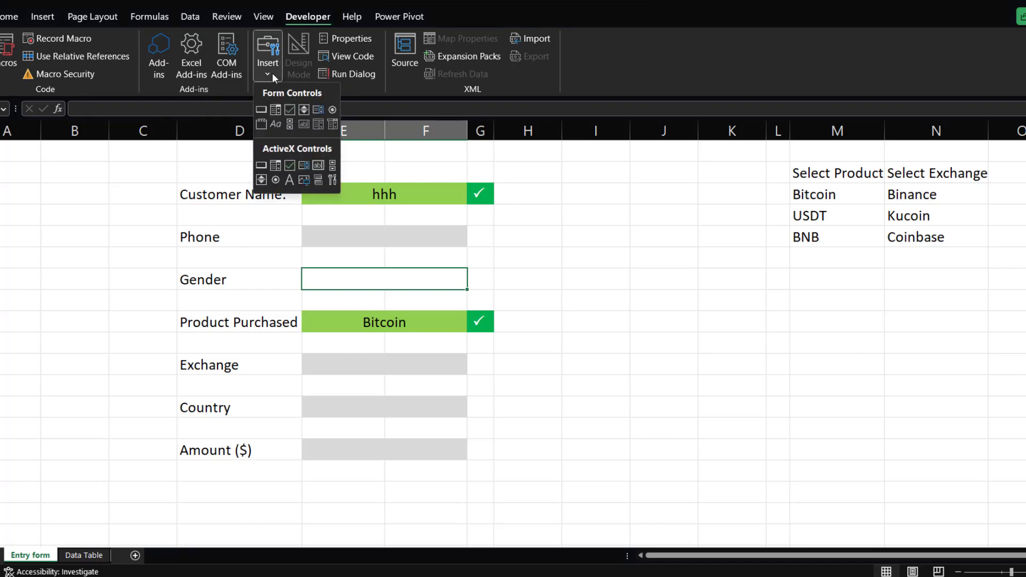
click(332, 110)
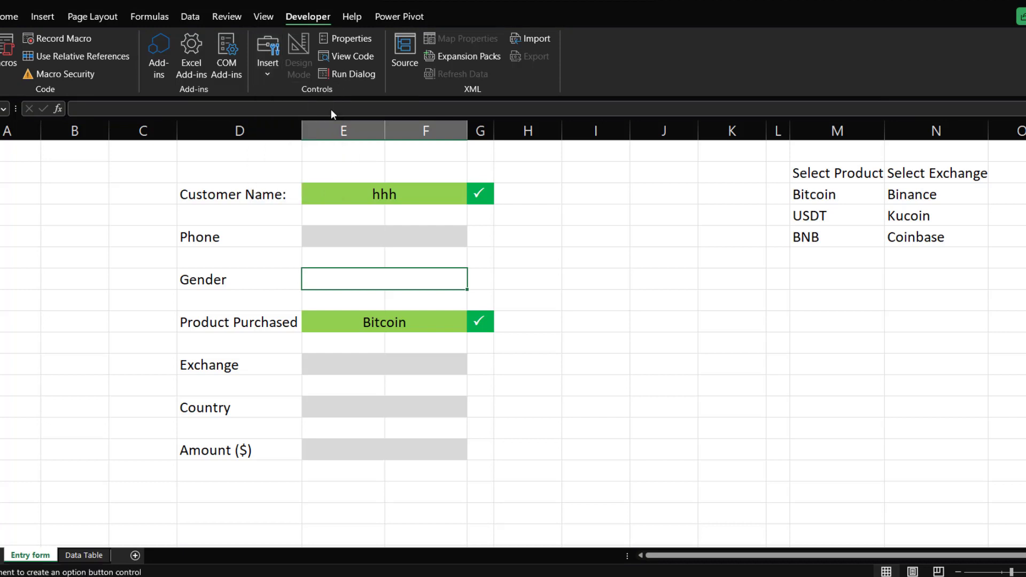
click(306, 273)
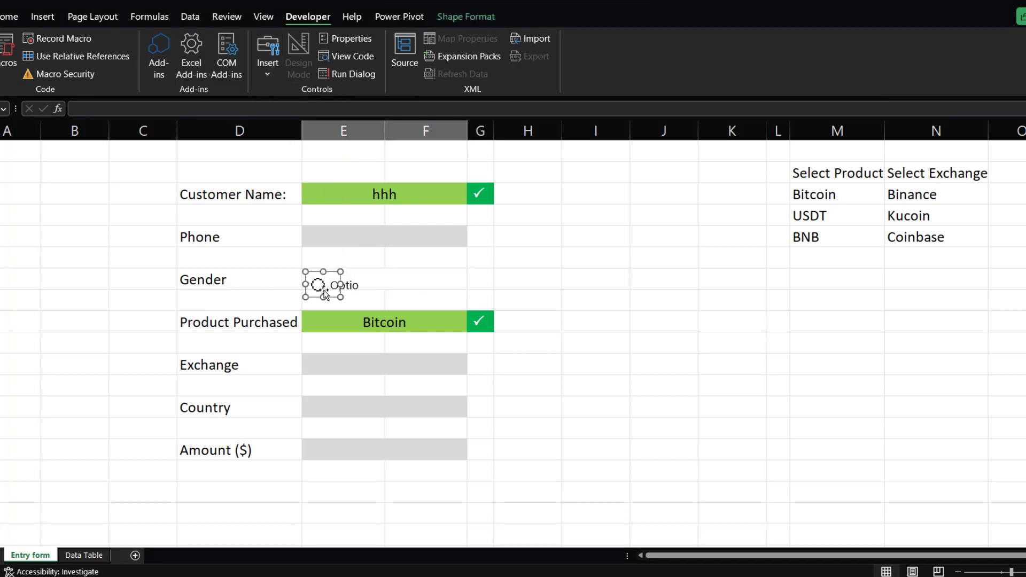
drag(333, 300, 416, 280)
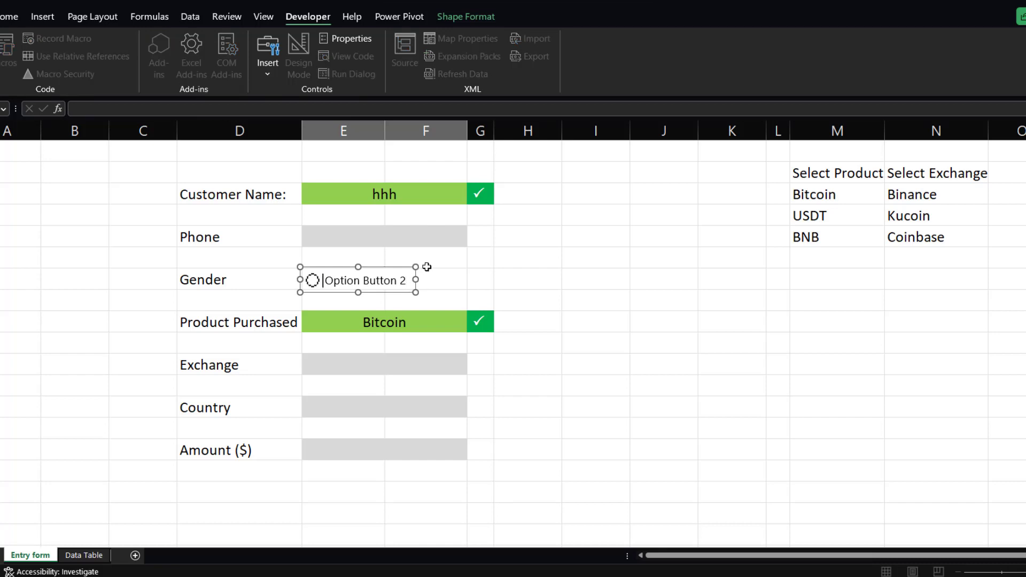
key(Delete)
key(Delete)
key(Delete)
key(Delete)
key(Delete)
key(Delete)
key(Delete)
key(Delete)
key(Delete)
key(Delete)
key(Delete)
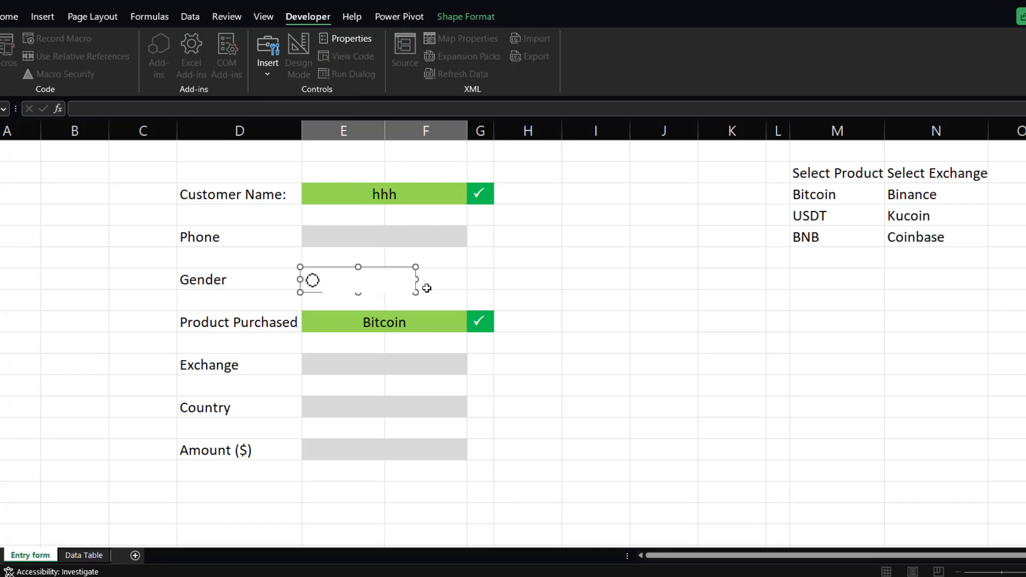
click(427, 282)
click(507, 278)
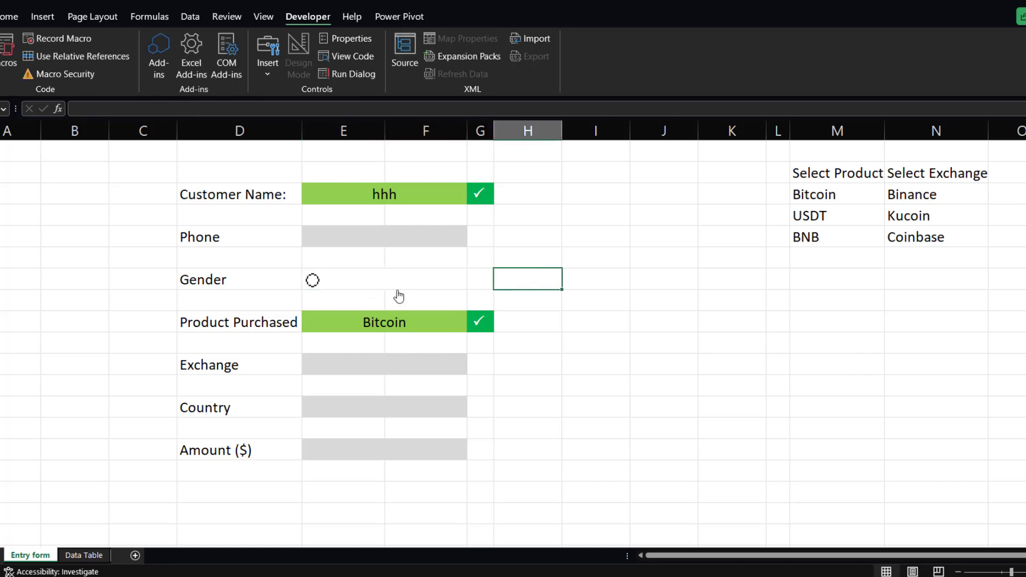
Test the new Gender option button by selecting it.
click(389, 287)
click(419, 283)
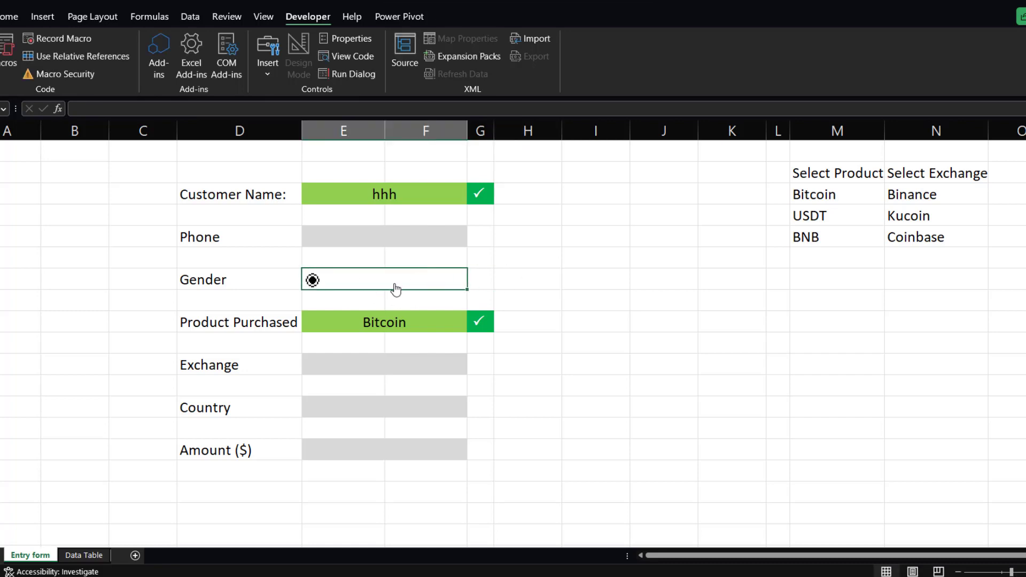
click(537, 283)
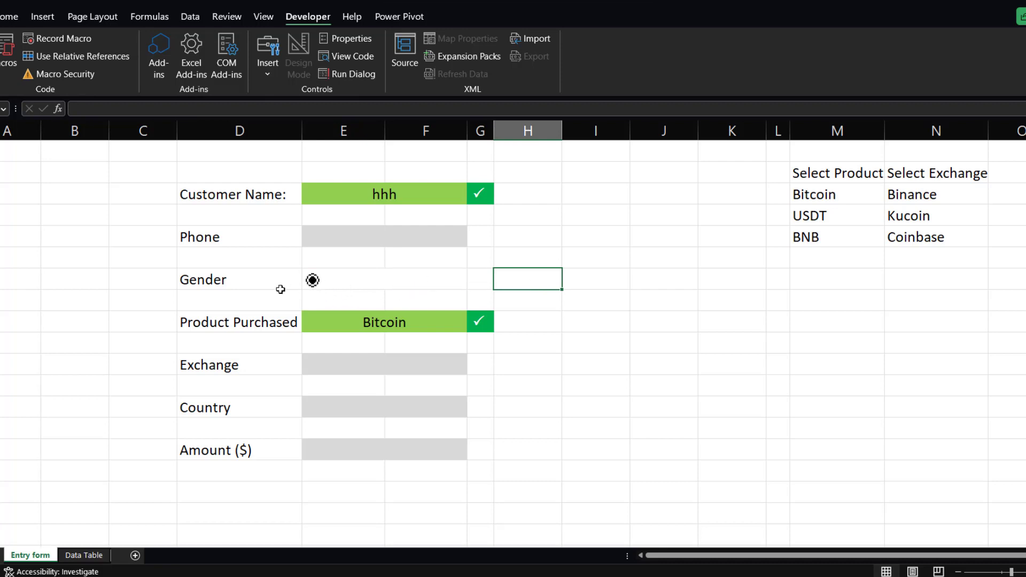
Shrink the Gender option button so its frame fits tightly around the circle.
ctrl+click(311, 280)
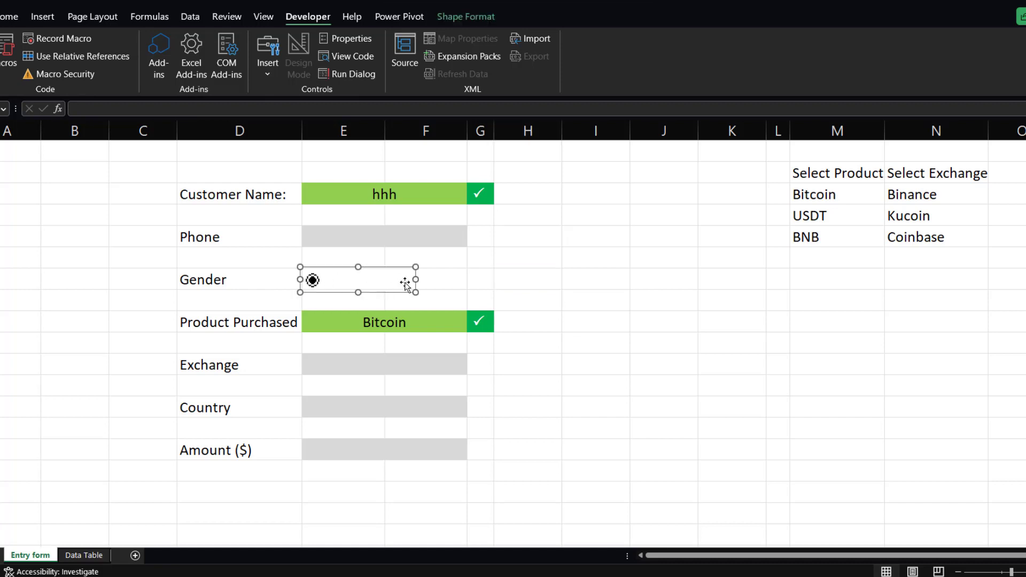
drag(416, 279, 327, 279)
click(363, 282)
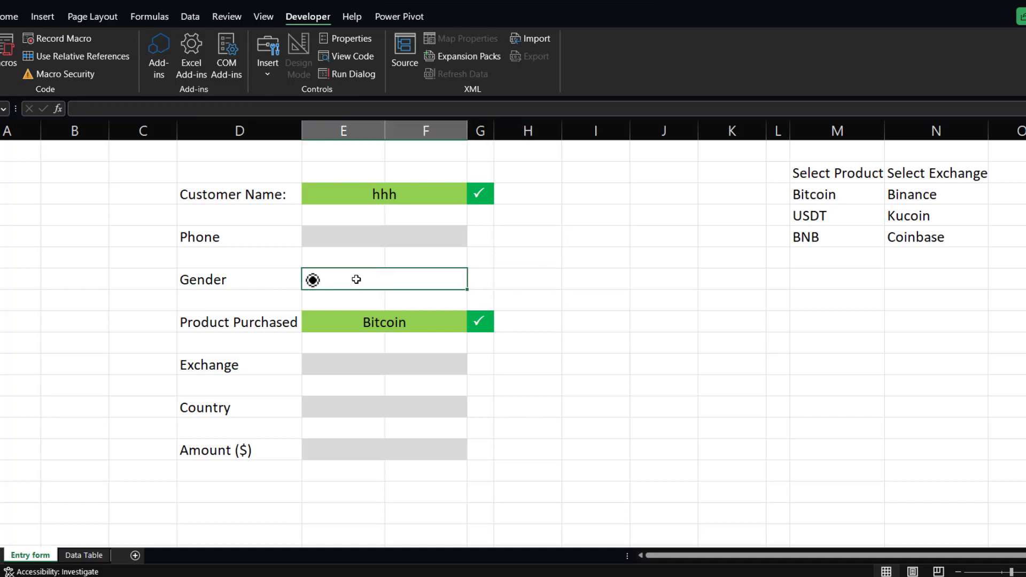
Enter Male and Female as label text in the Gender input cell behind the option button.
click(9, 16)
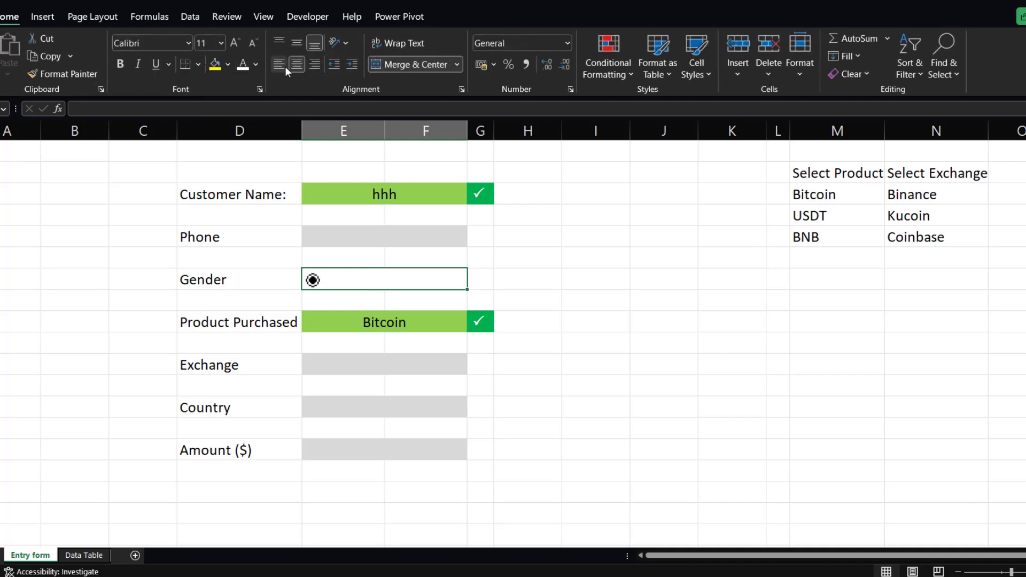
double_click(367, 279)
text(Male)
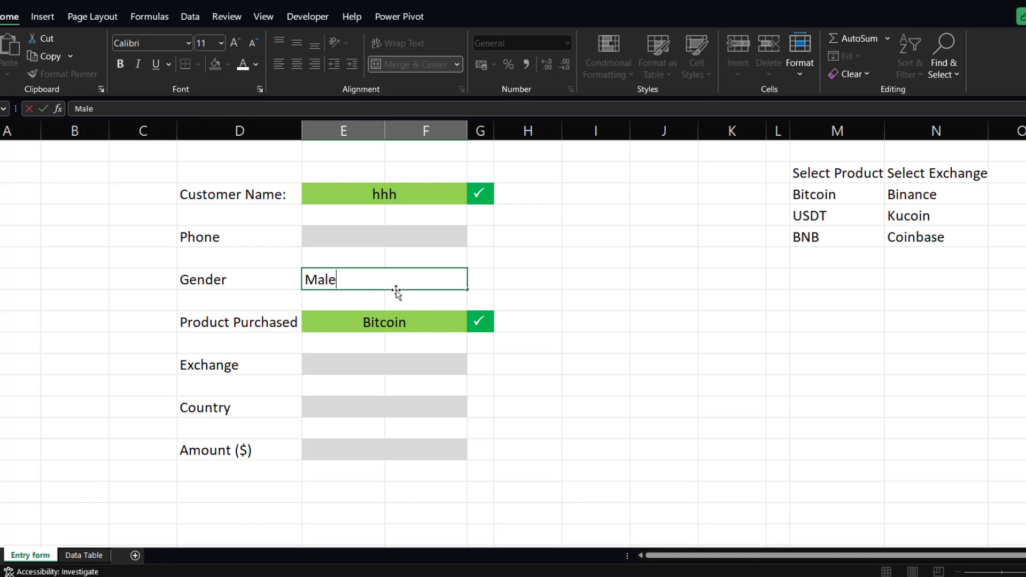
key(Tab)
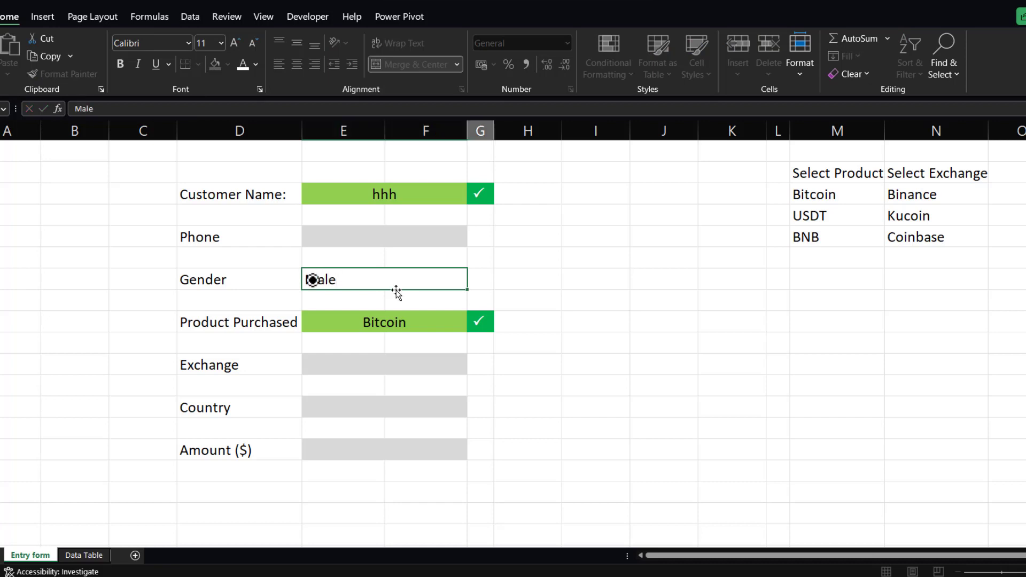
double_click(330, 280)
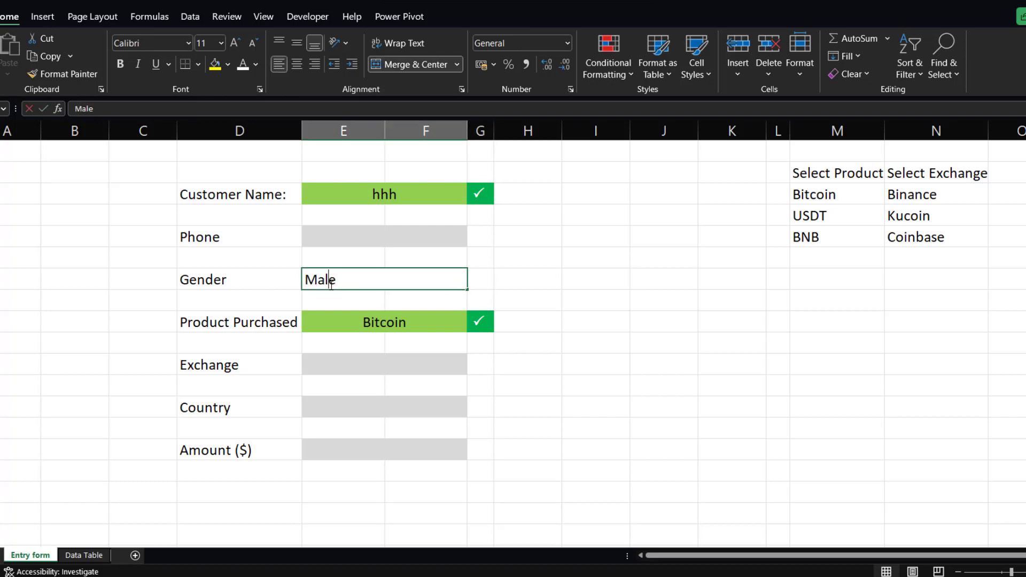
key(BackSpace)
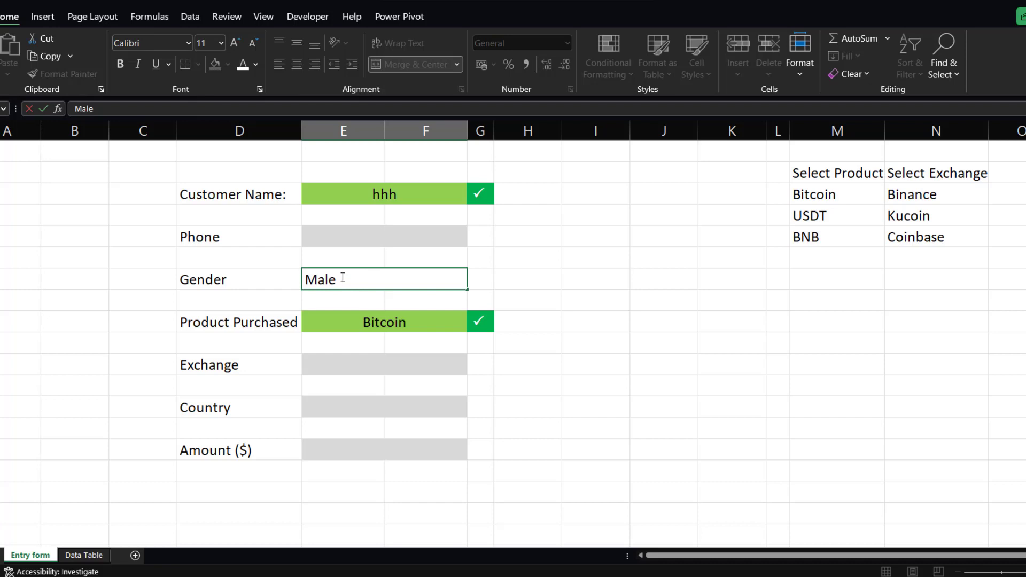
text(Femal)
text(e)
click(524, 273)
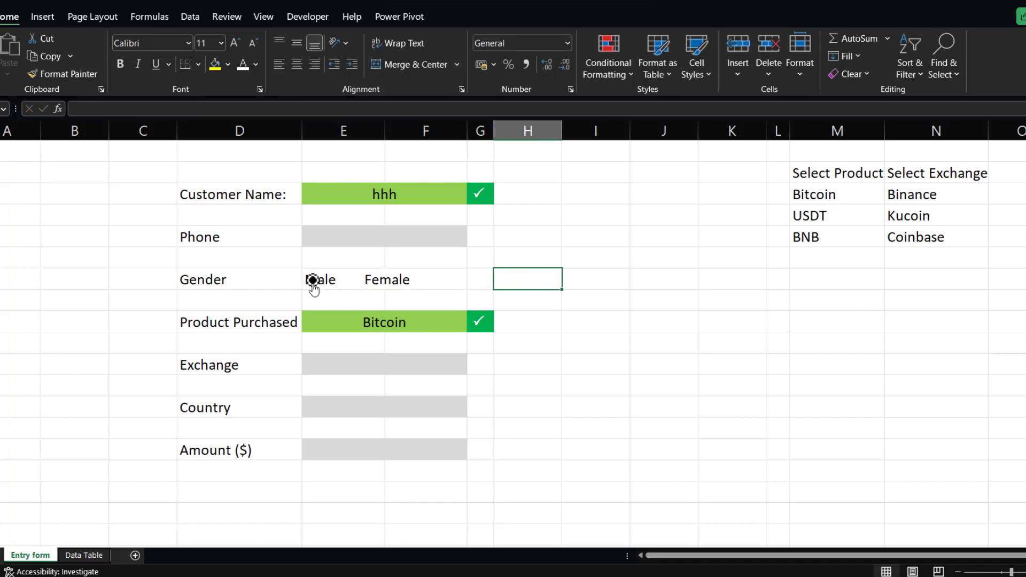
Reposition the option button and pad the Gender cell text so the button sits just before the Male label.
click(314, 283)
drag(328, 279, 356, 279)
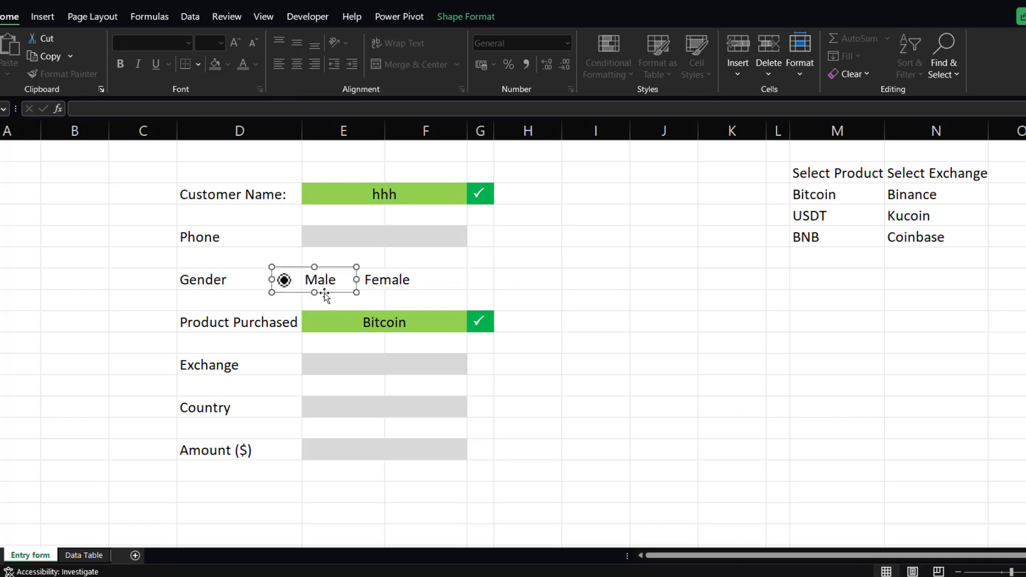
drag(326, 294, 341, 294)
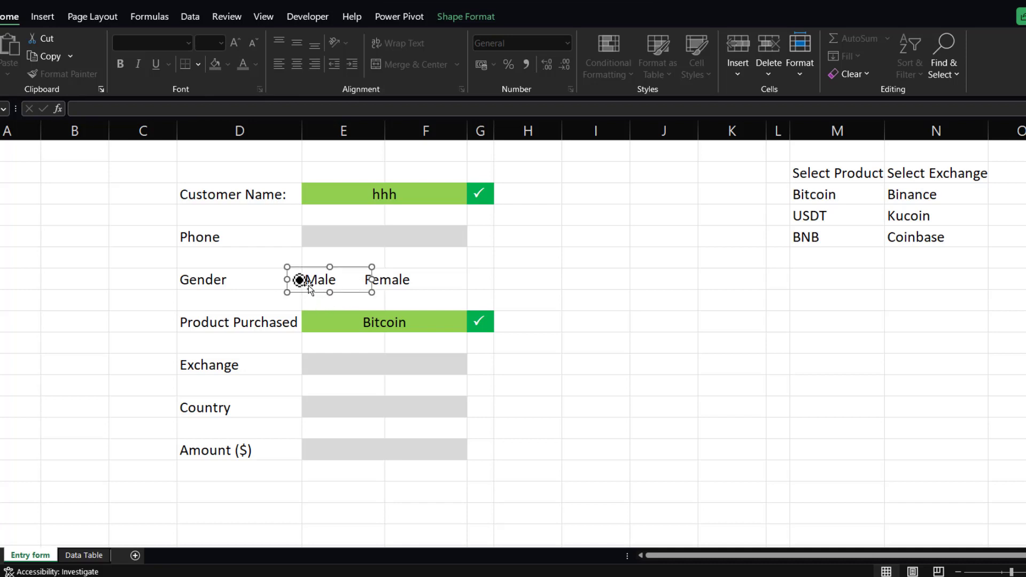
click(313, 298)
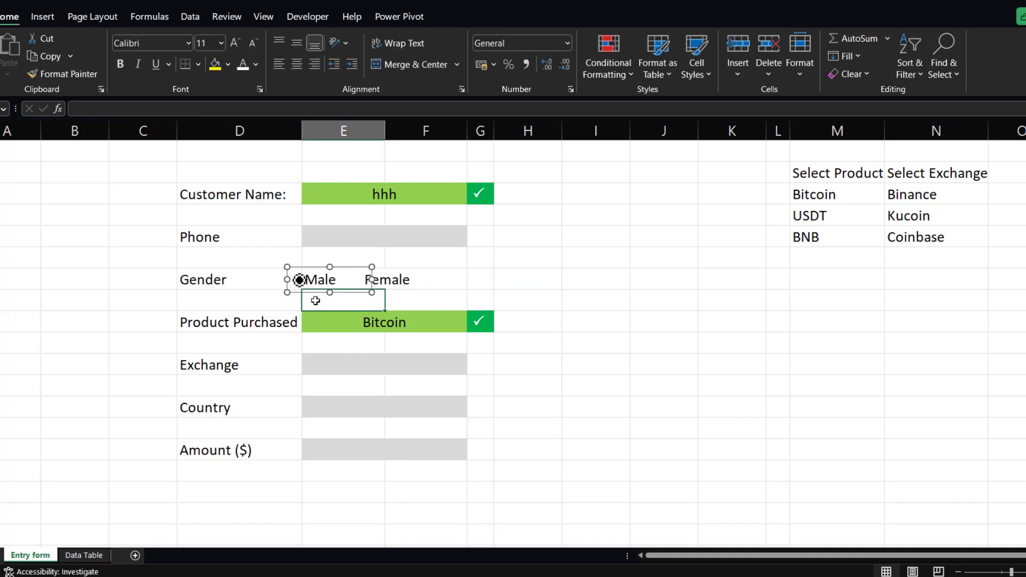
click(373, 286)
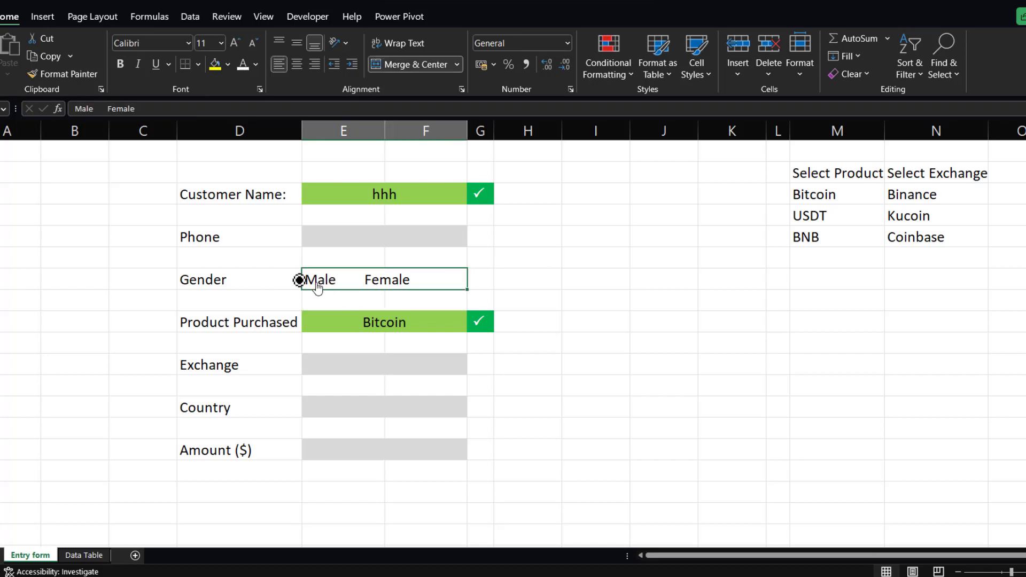
ctrl+click(299, 283)
drag(371, 279, 337, 288)
click(430, 285)
click(549, 293)
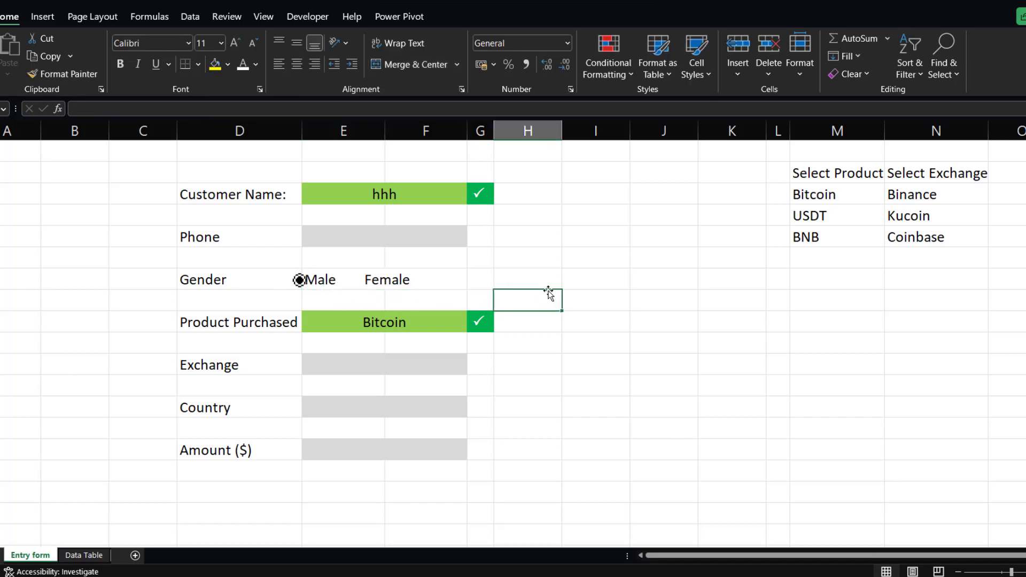
ctrl+click(302, 285)
drag(338, 281, 300, 285)
click(321, 298)
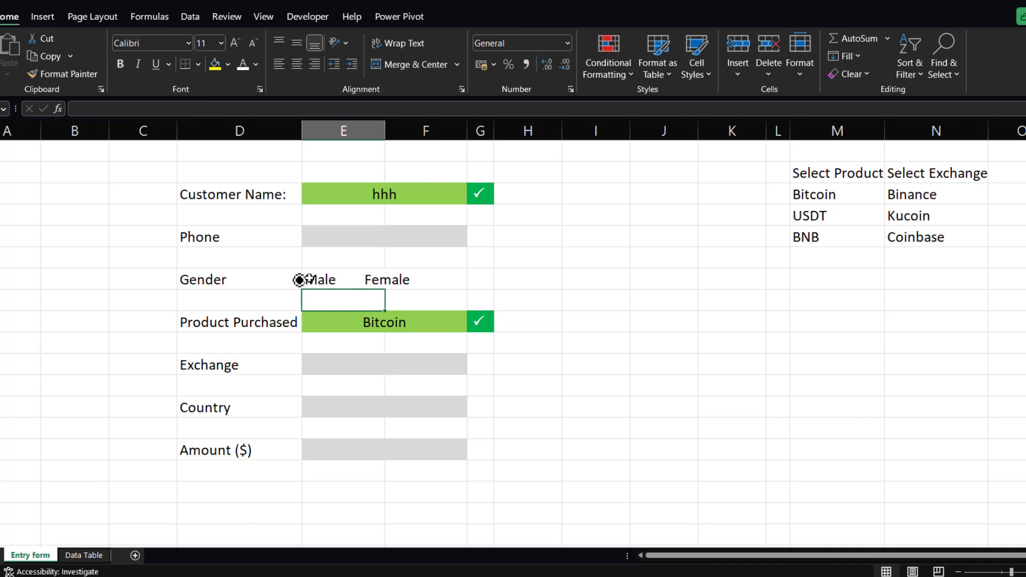
double_click(309, 279)
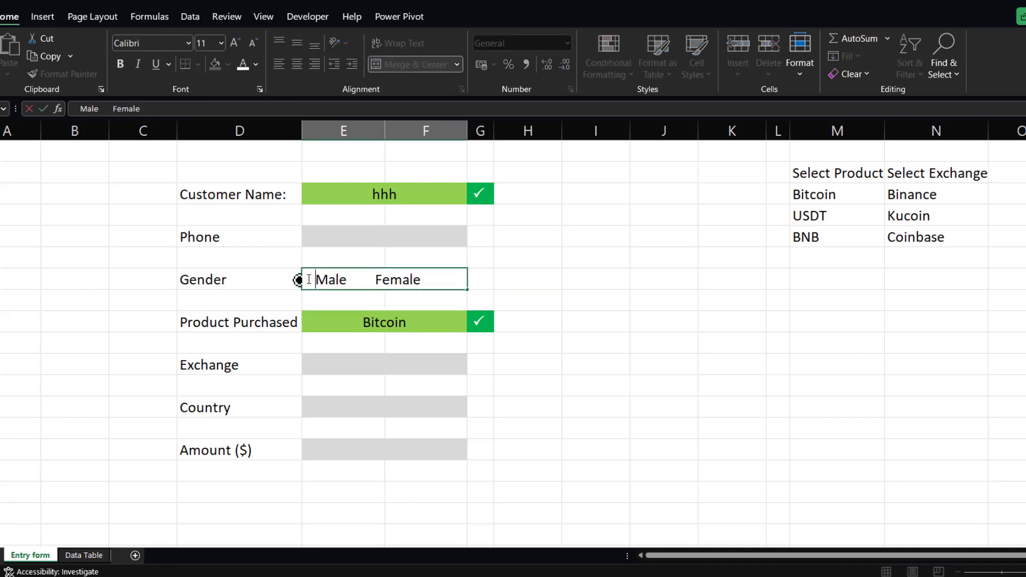
click(532, 289)
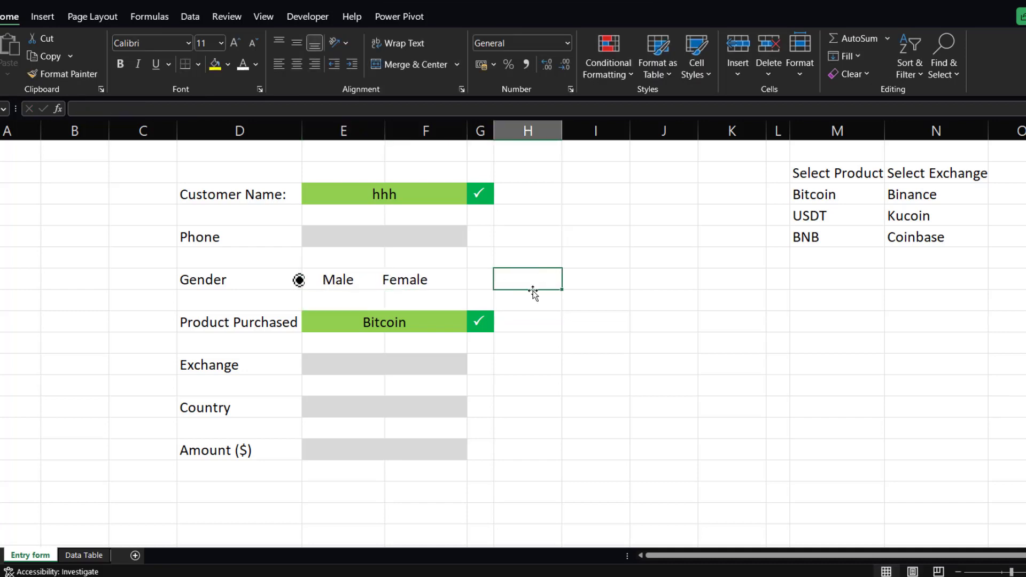
Resize the Male option button around its label and duplicate it in front of the Female label.
ctrl+click(298, 280)
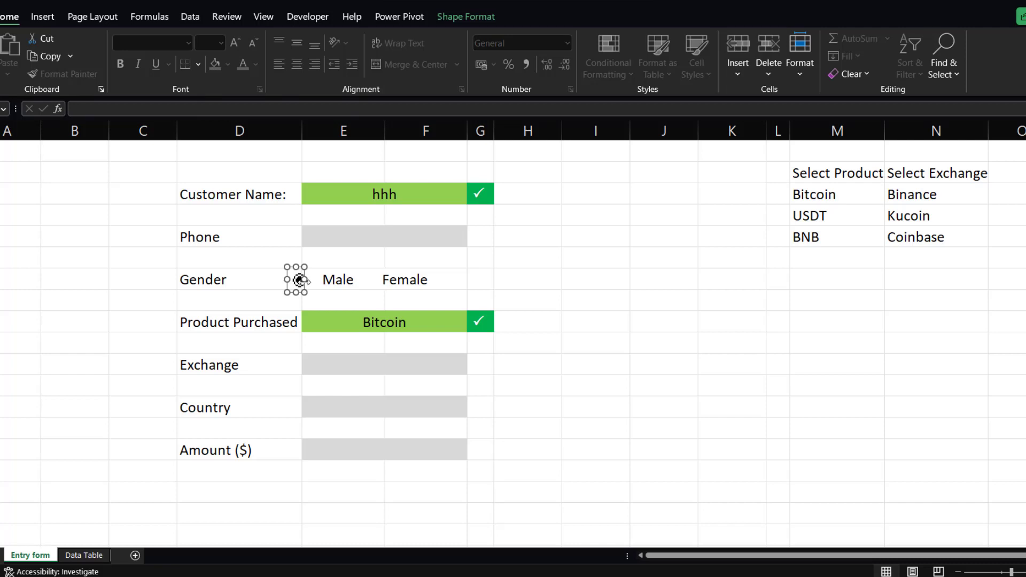
drag(304, 280, 378, 282)
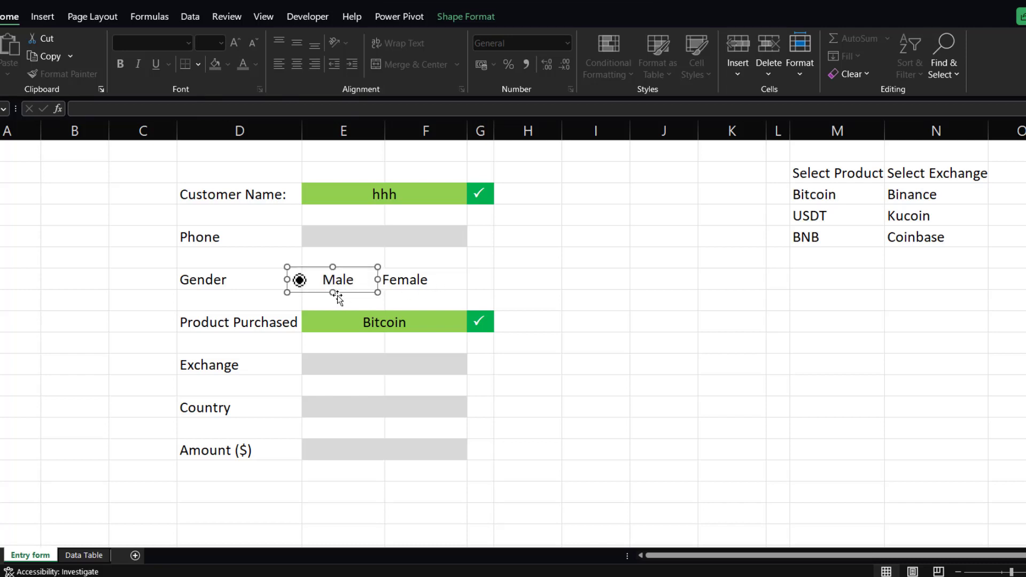
drag(317, 293, 327, 293)
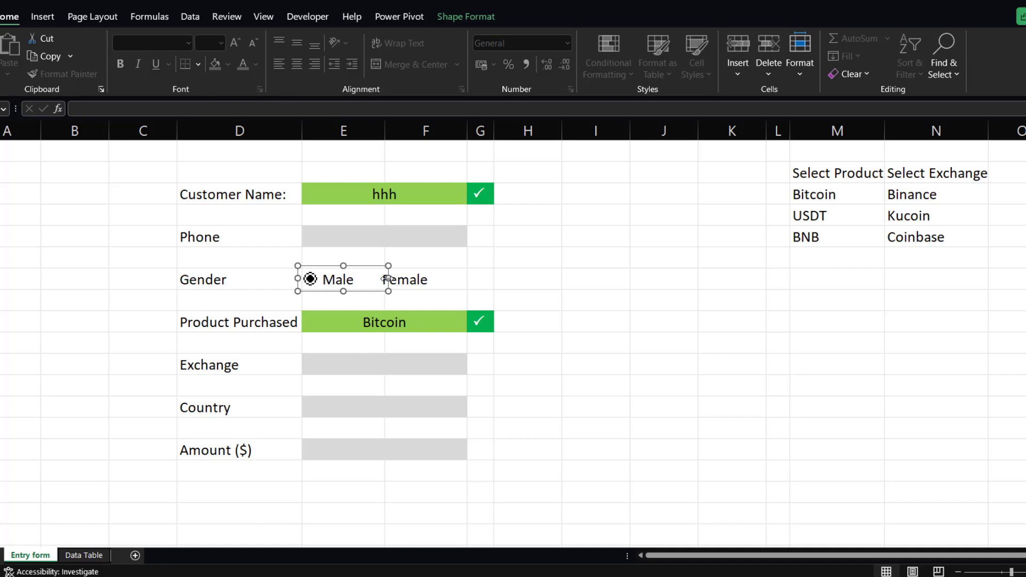
drag(388, 278, 317, 293)
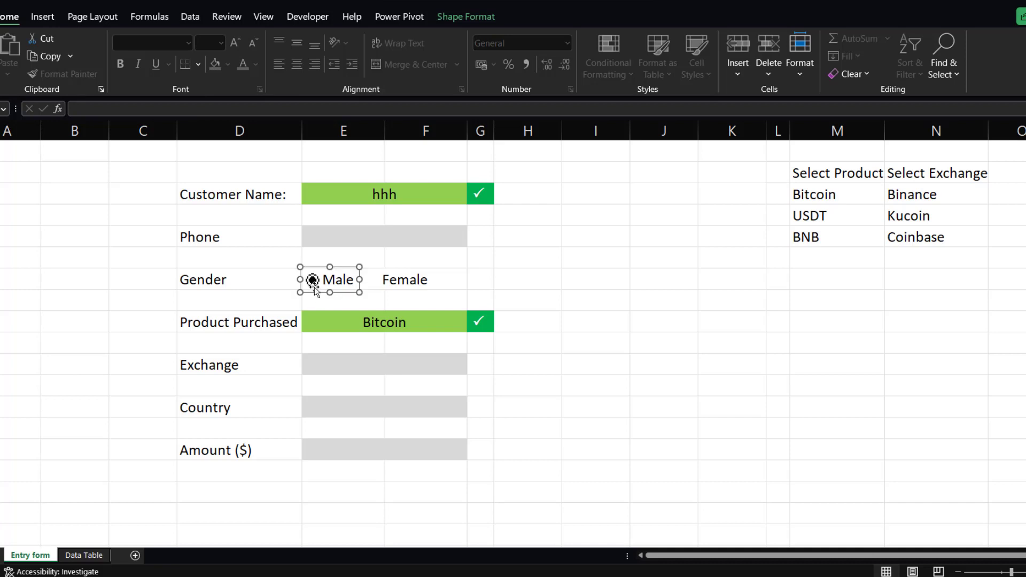
drag(319, 295, 381, 292)
click(470, 283)
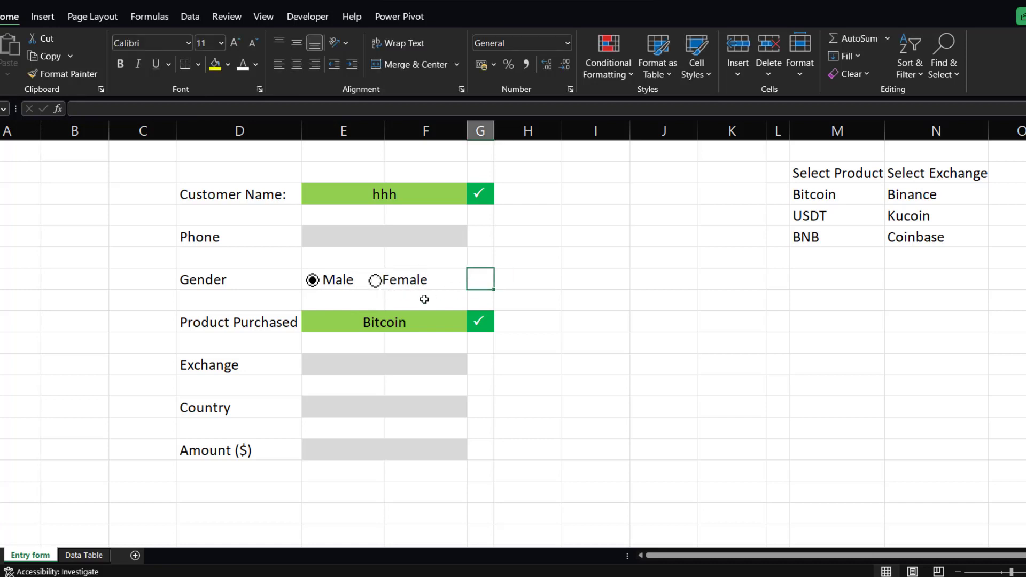
Adjust the Female option button's position and size so its circle sits just before the Female label.
ctrl+click(385, 289)
drag(419, 285, 380, 280)
double_click(380, 280)
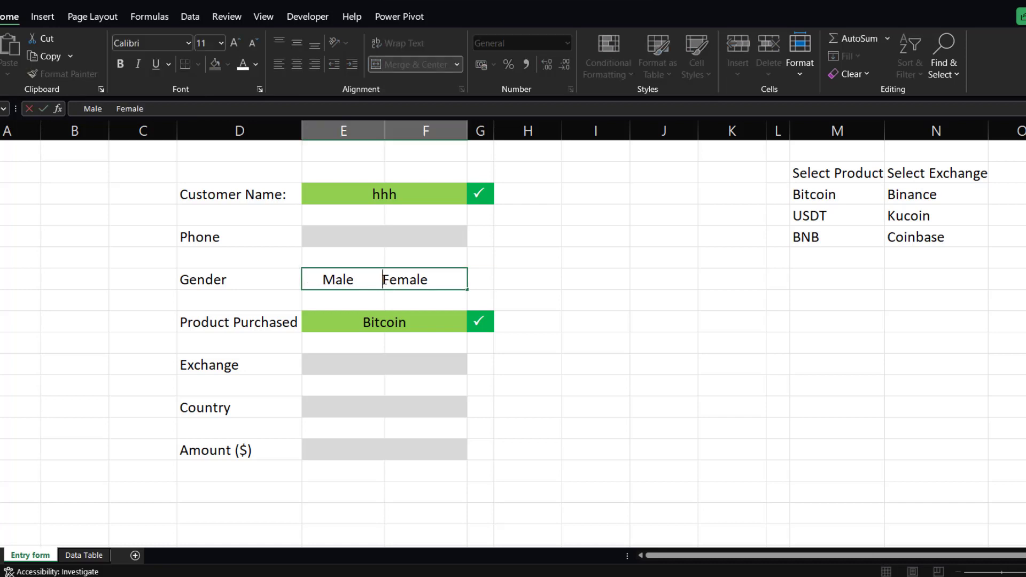
click(483, 280)
ctrl+click(375, 281)
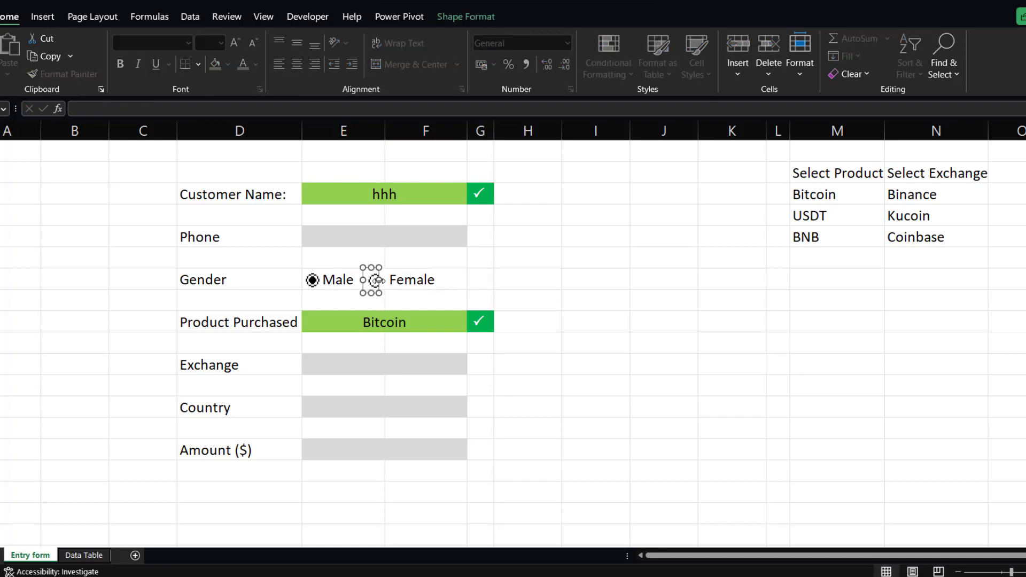
drag(383, 280, 412, 280)
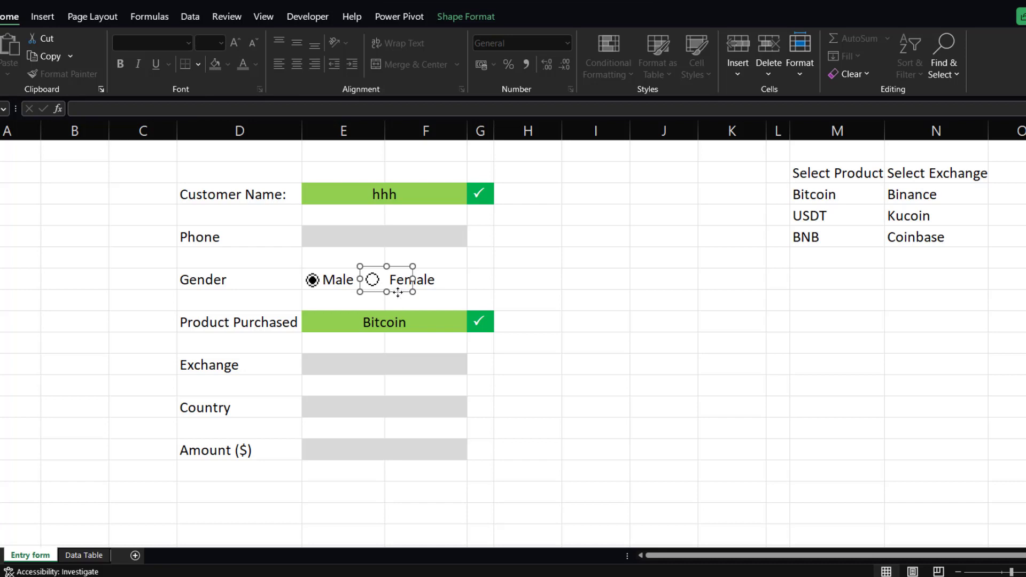
drag(398, 292, 450, 280)
click(496, 278)
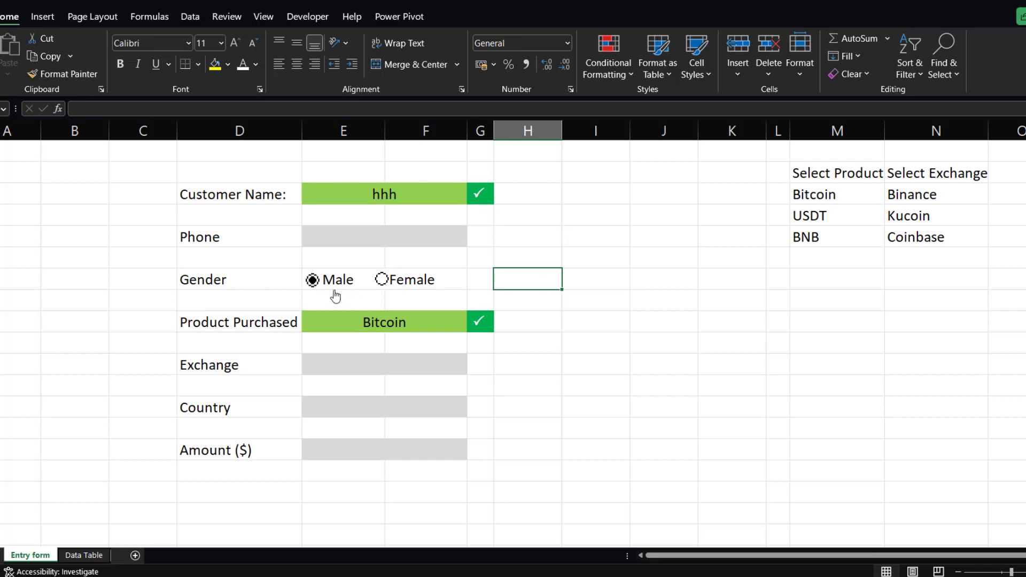
Link the Female option button to the column I cell in the Gender row through Format Control.
right_click(382, 281)
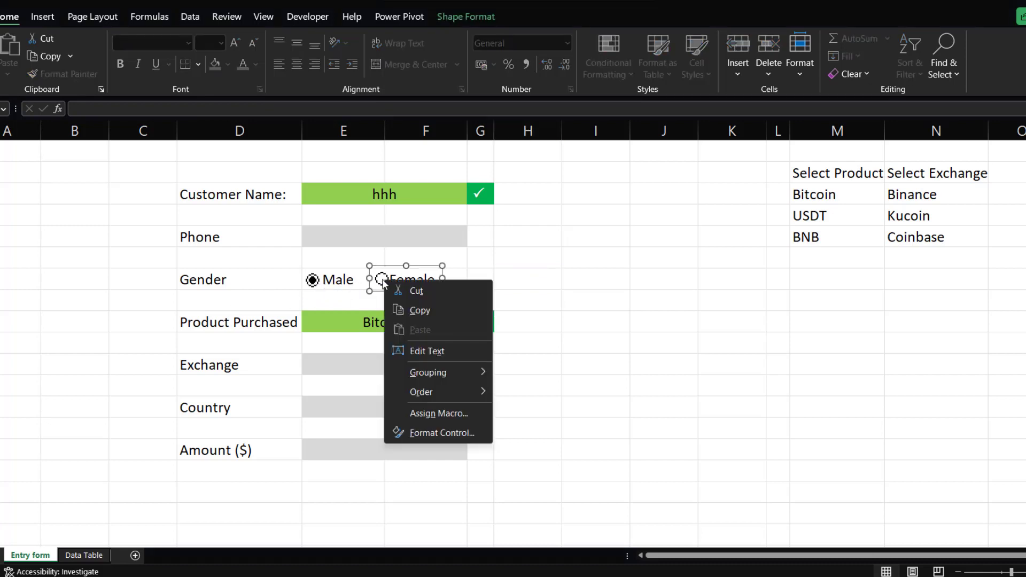
click(432, 433)
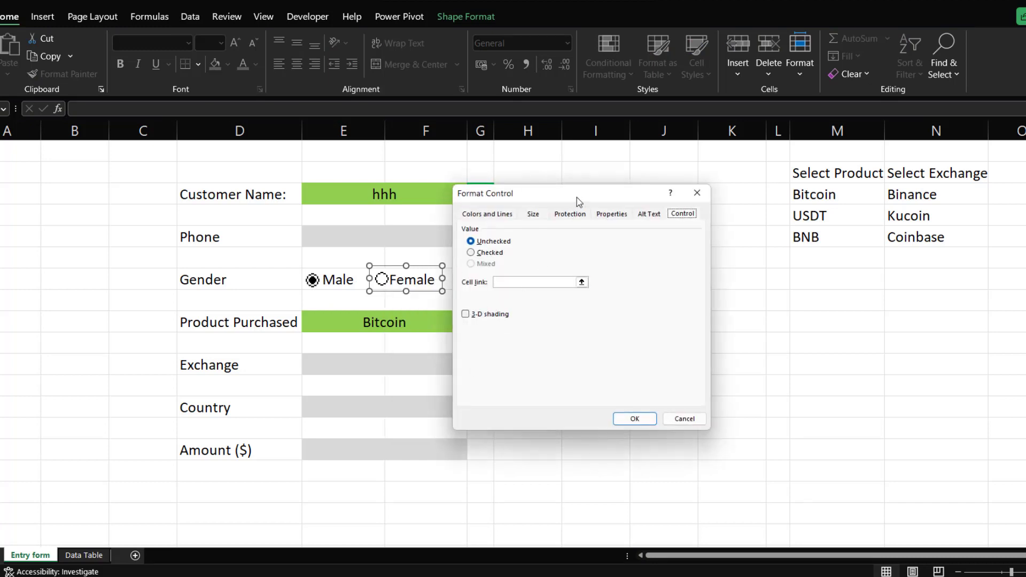
drag(576, 197, 226, 202)
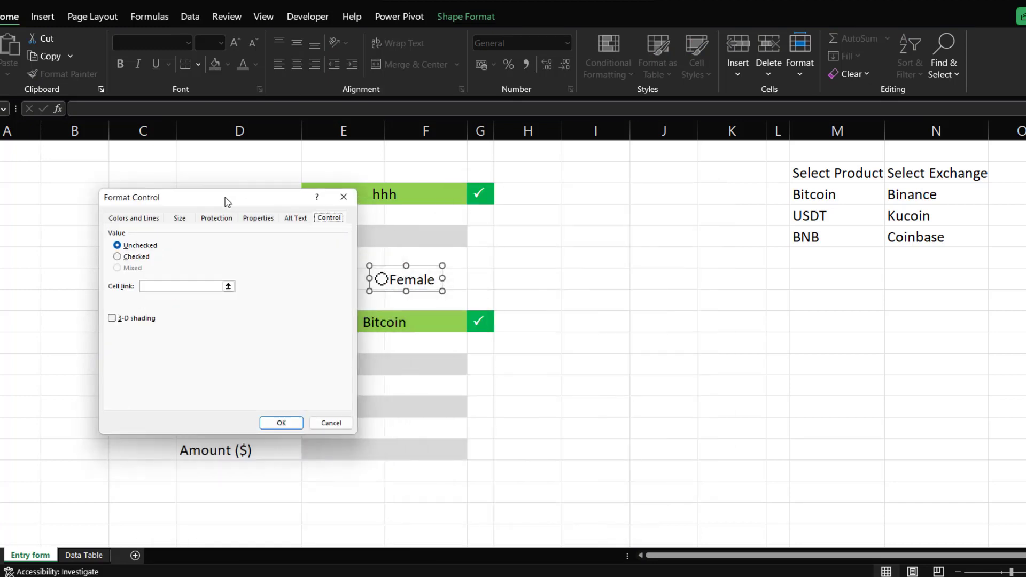
click(187, 285)
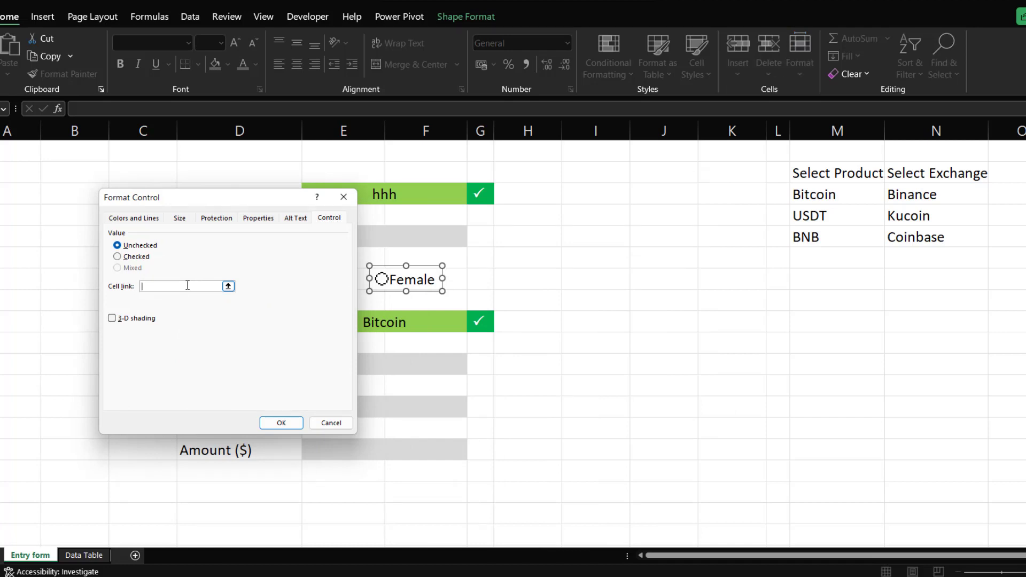
click(599, 280)
click(289, 422)
click(601, 302)
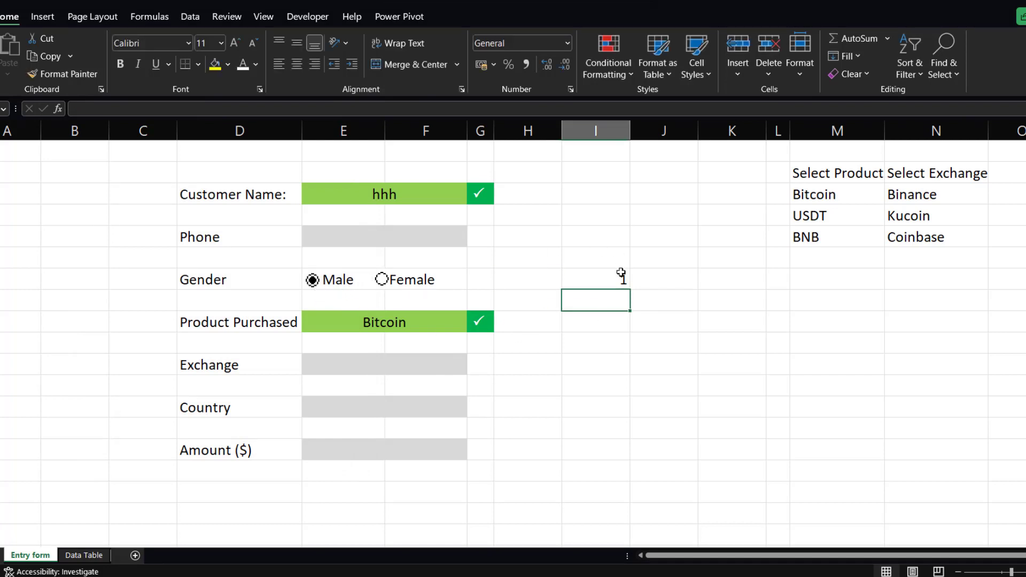
Test the Male and Female option buttons by toggling between them and checking the linked cell.
click(381, 280)
click(609, 282)
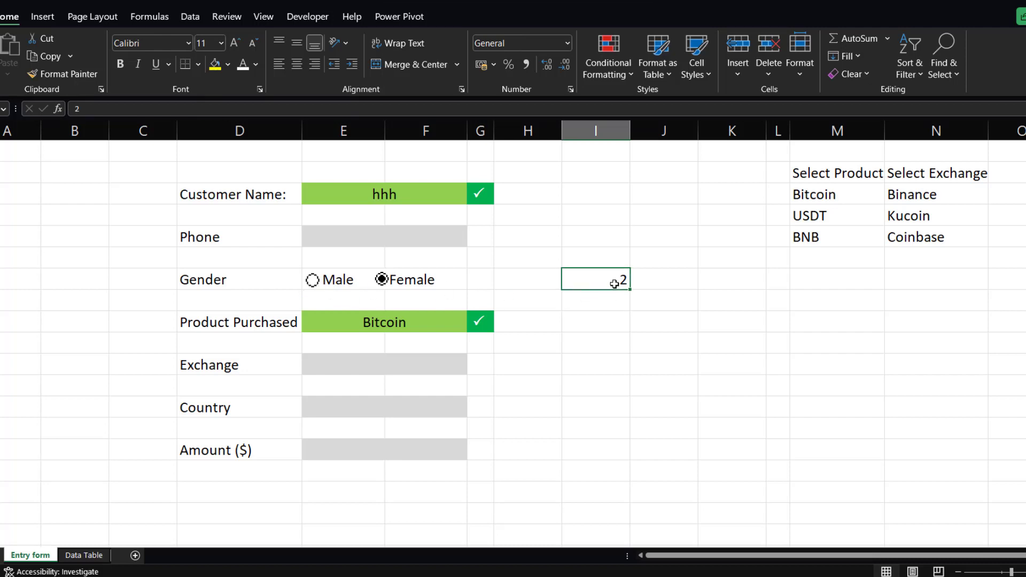
click(314, 282)
click(479, 281)
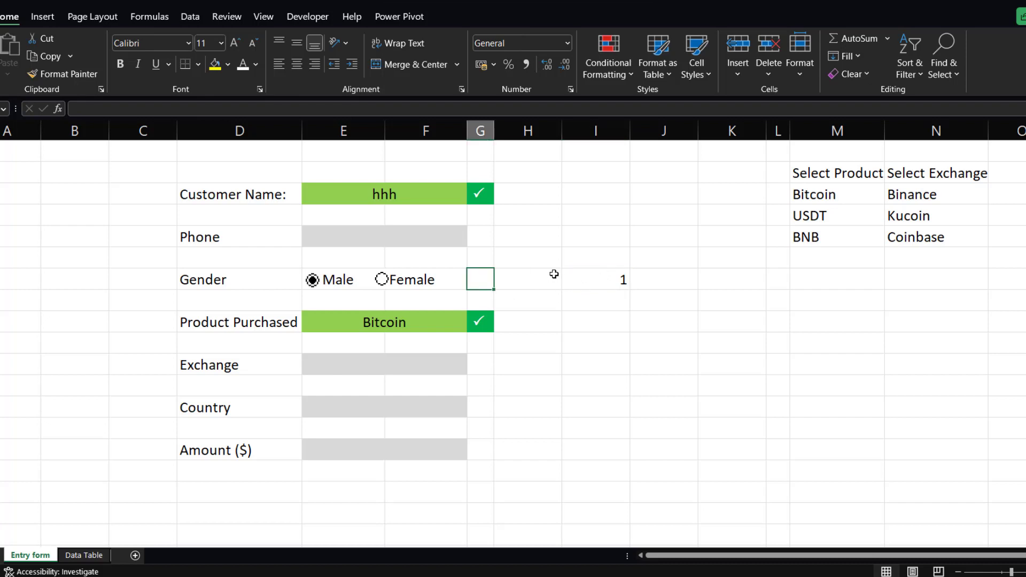
click(410, 287)
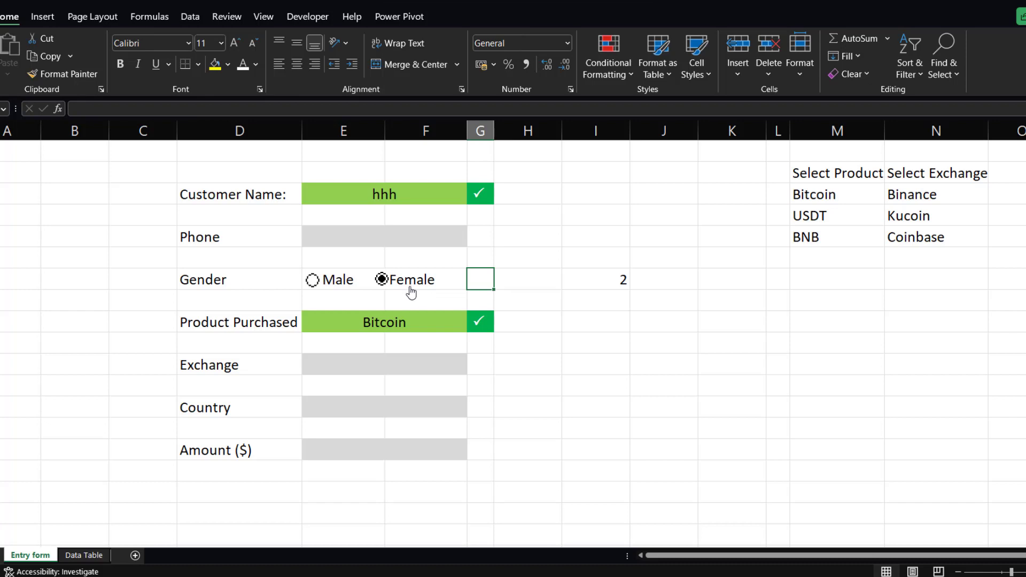
click(315, 291)
Switch to the Data entry sytem workbook and inspect the Phone field's checkmark cell formula.
mouse_move(453, 572)
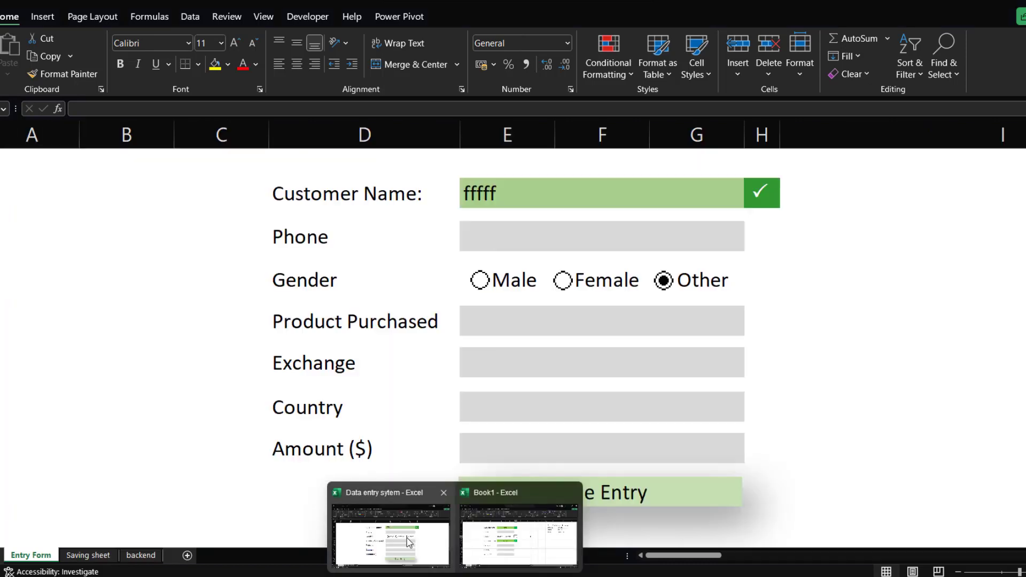
click(407, 542)
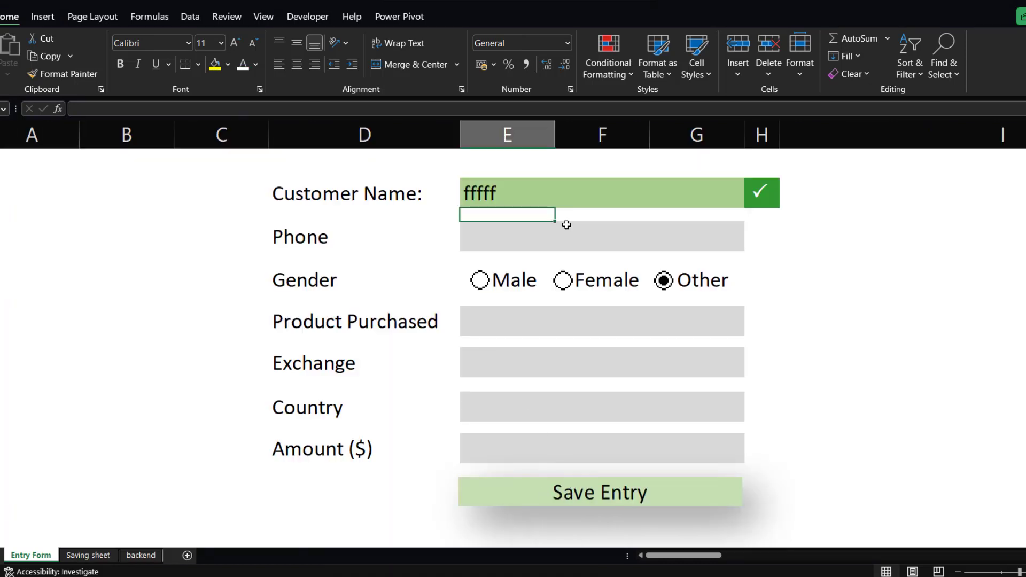
click(774, 229)
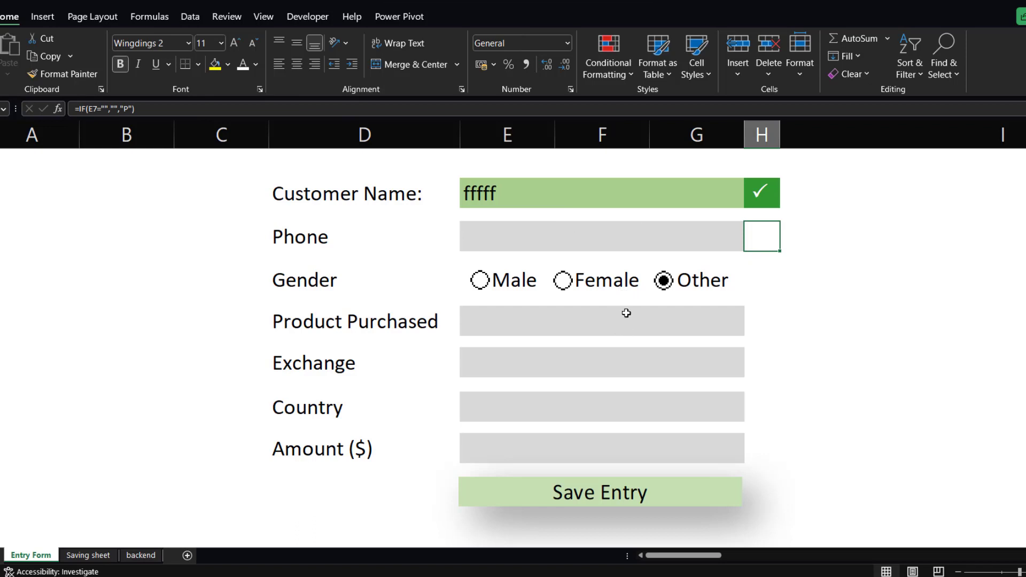
Enter fgfgf in the demo form's Phone field and select the Female gender option.
scroll(695, 385, down, 1)
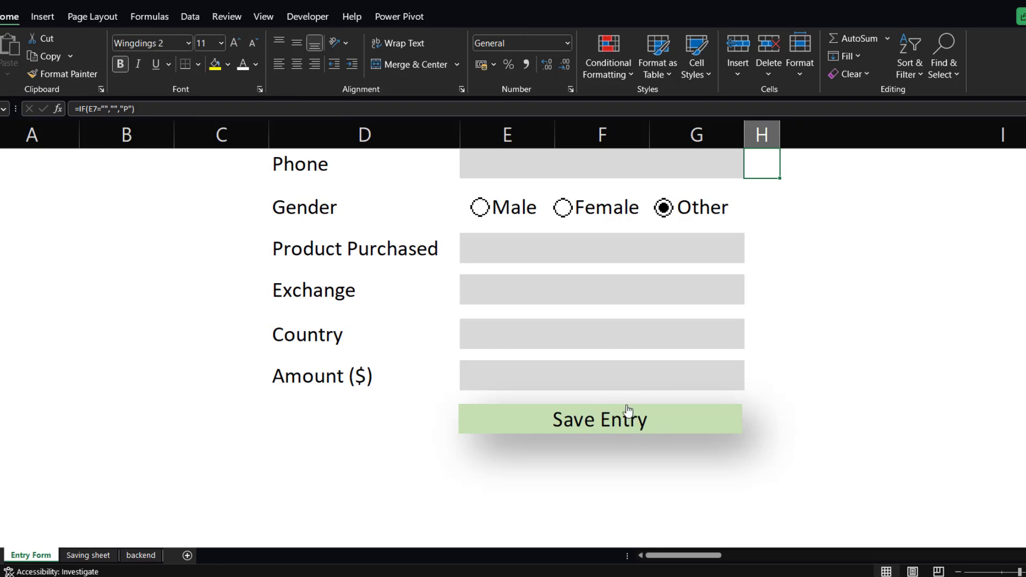
scroll(657, 313, up, 1)
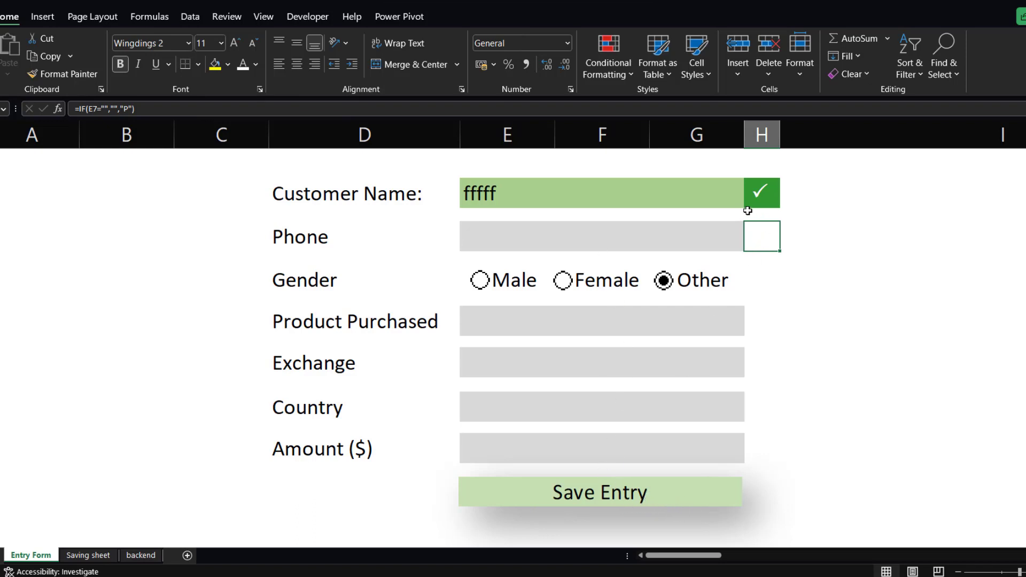
click(588, 241)
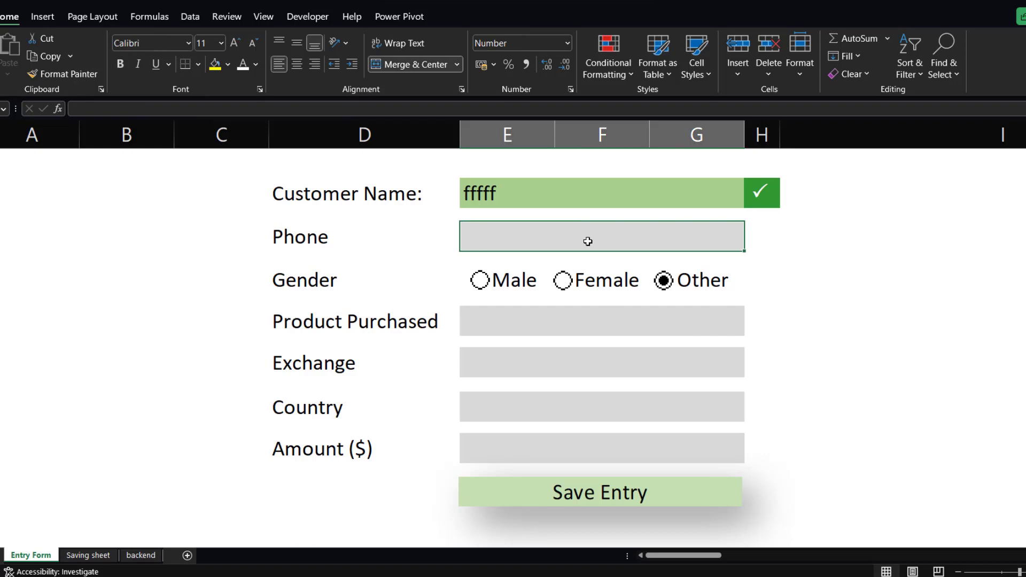
text(fgfgf)
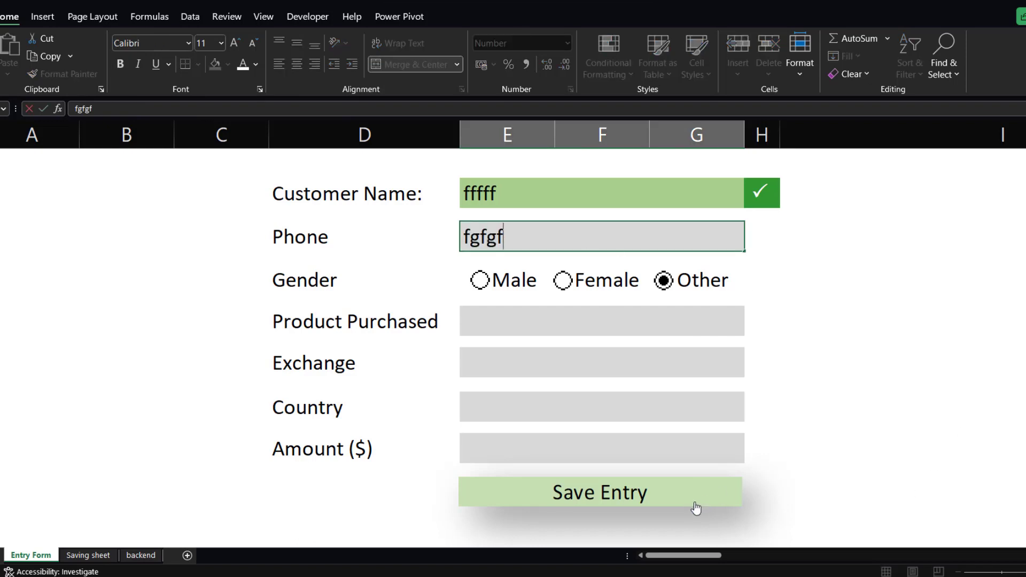
click(572, 291)
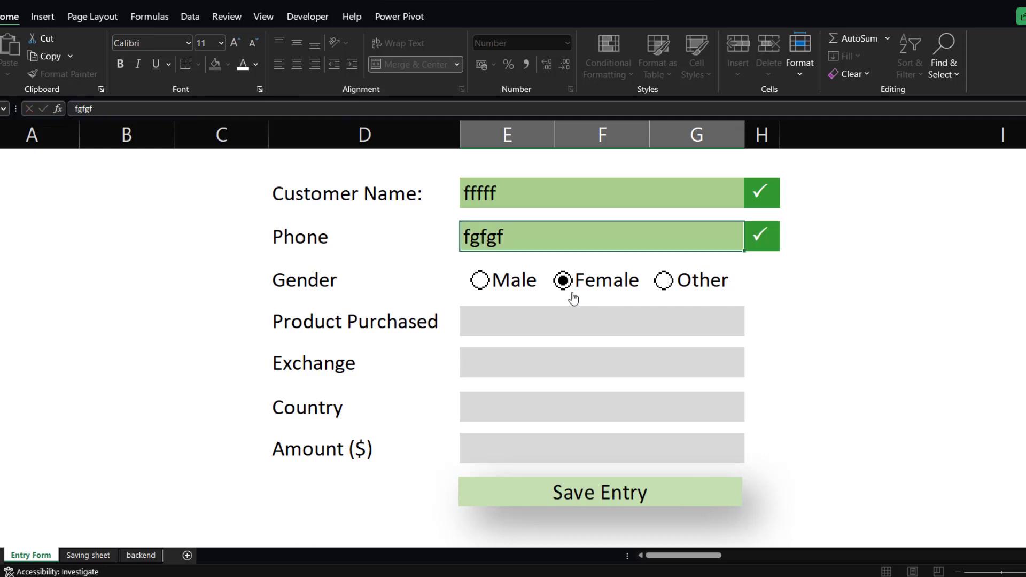
Pick Amex as the product and Binance as the exchange from the demo form's dropdowns.
click(603, 320)
click(750, 329)
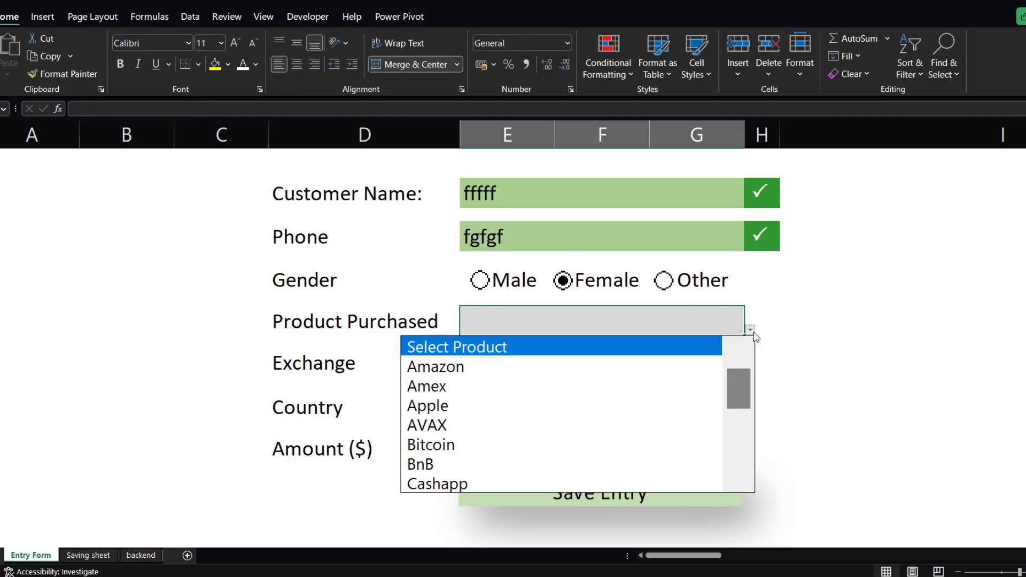
click(614, 383)
click(655, 364)
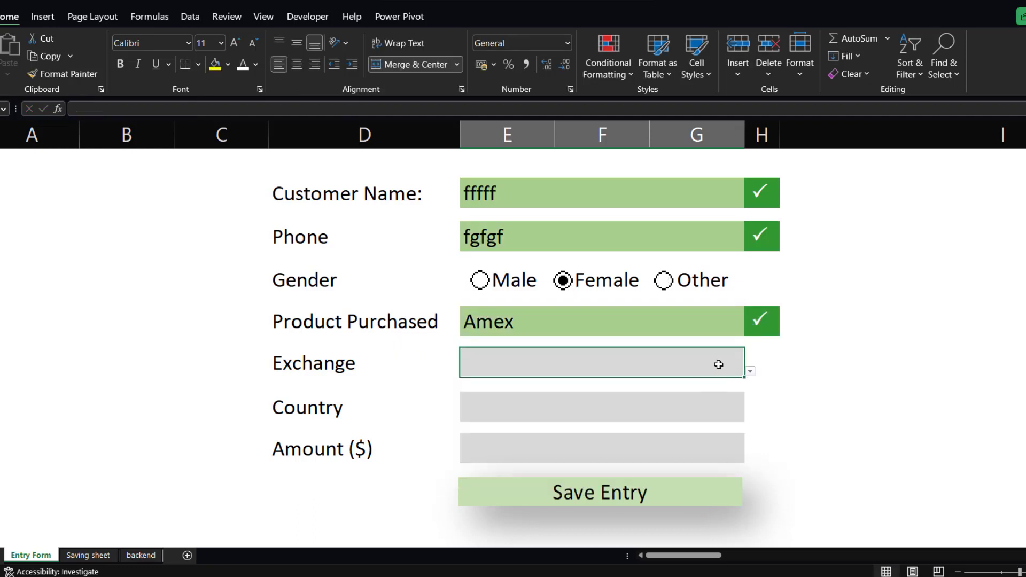
click(749, 371)
click(660, 410)
click(658, 414)
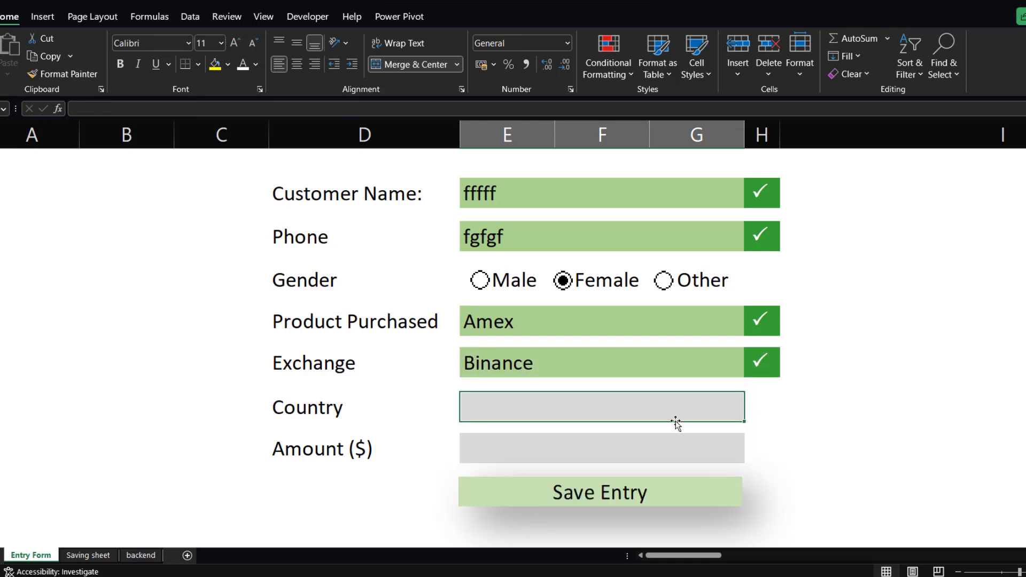
Enter eyeyey as the country and 899 as the amount in the demo form.
text(eyeyey)
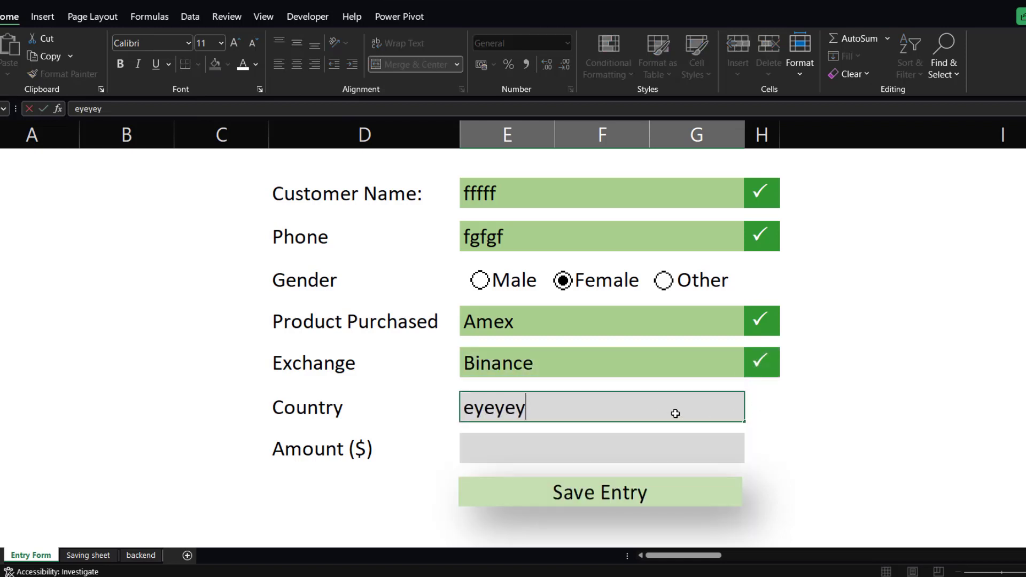
click(666, 444)
text(89)
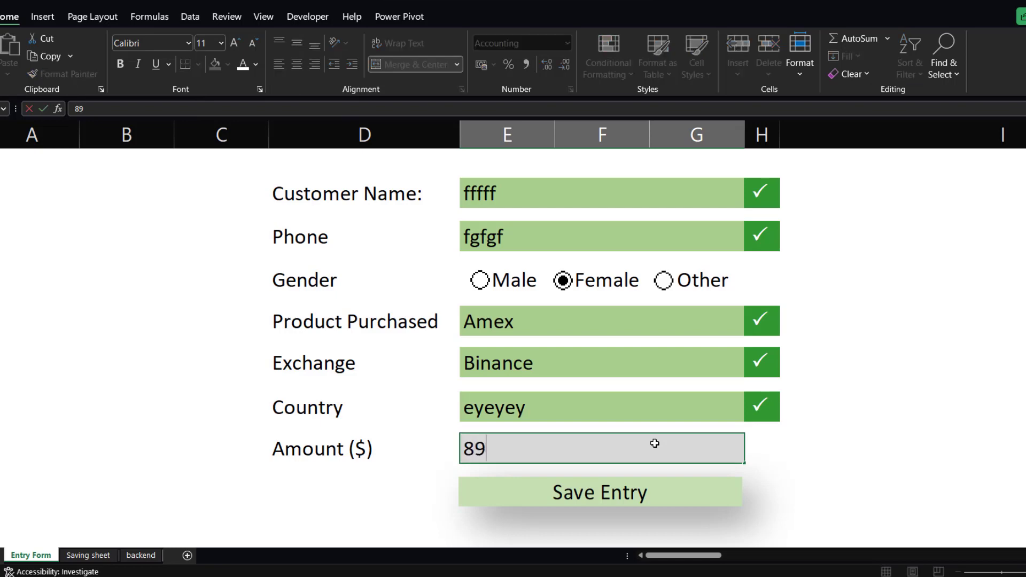
text(9)
click(781, 455)
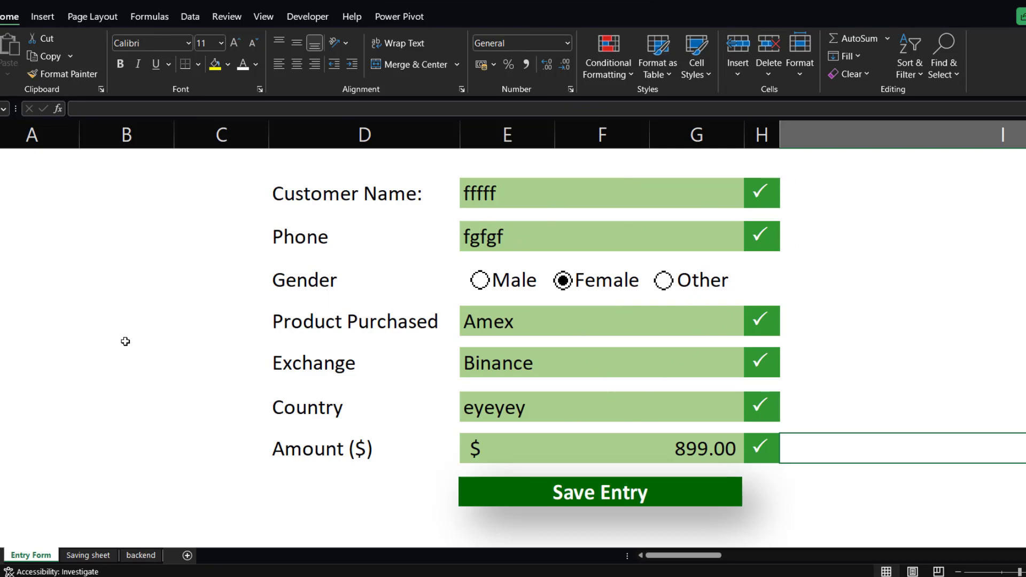
Switch to the Book1 workbook and replace the Customer Name entry with a customer's first name.
mouse_move(455, 574)
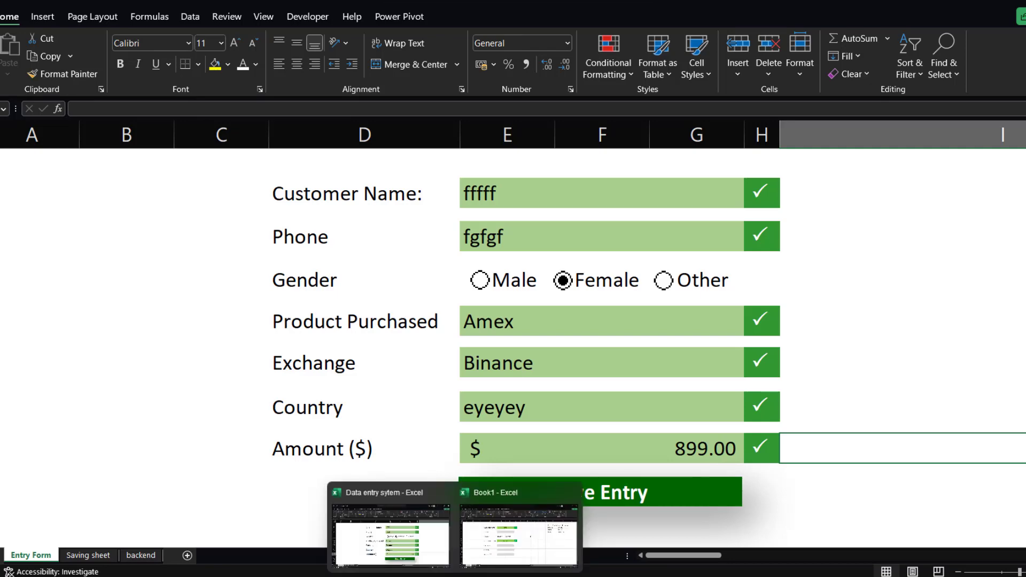
click(511, 551)
click(510, 543)
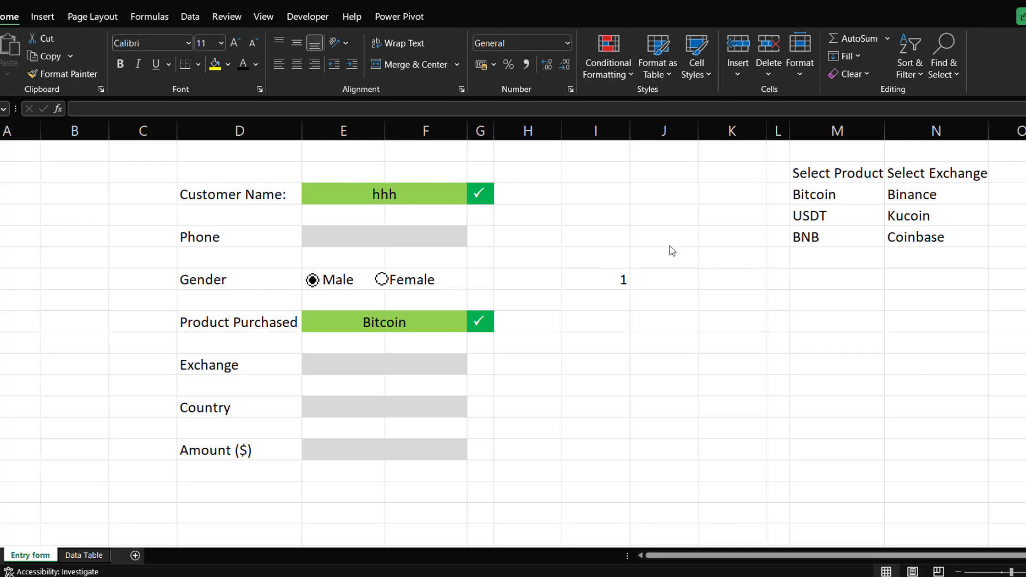
click(433, 236)
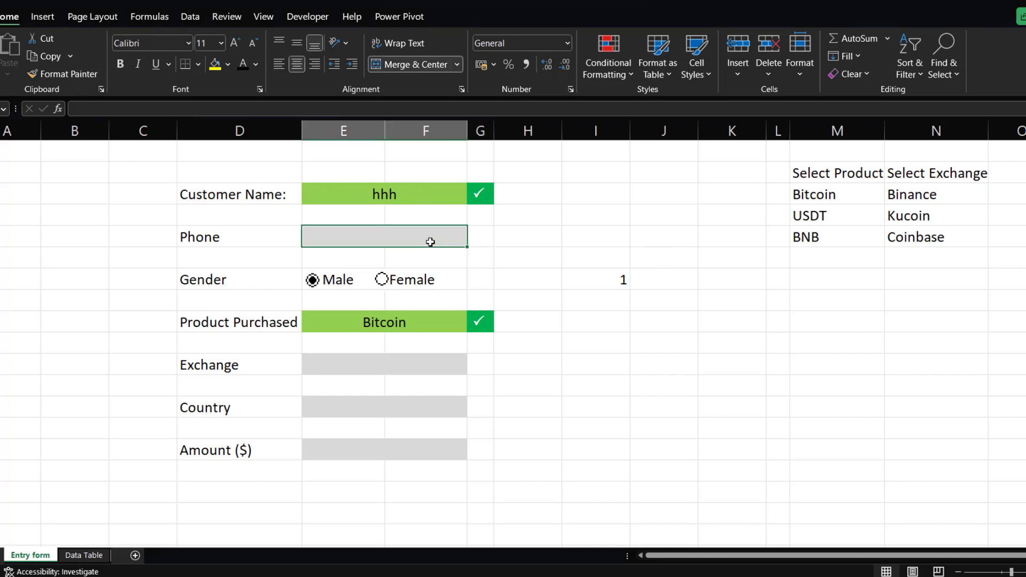
click(426, 197)
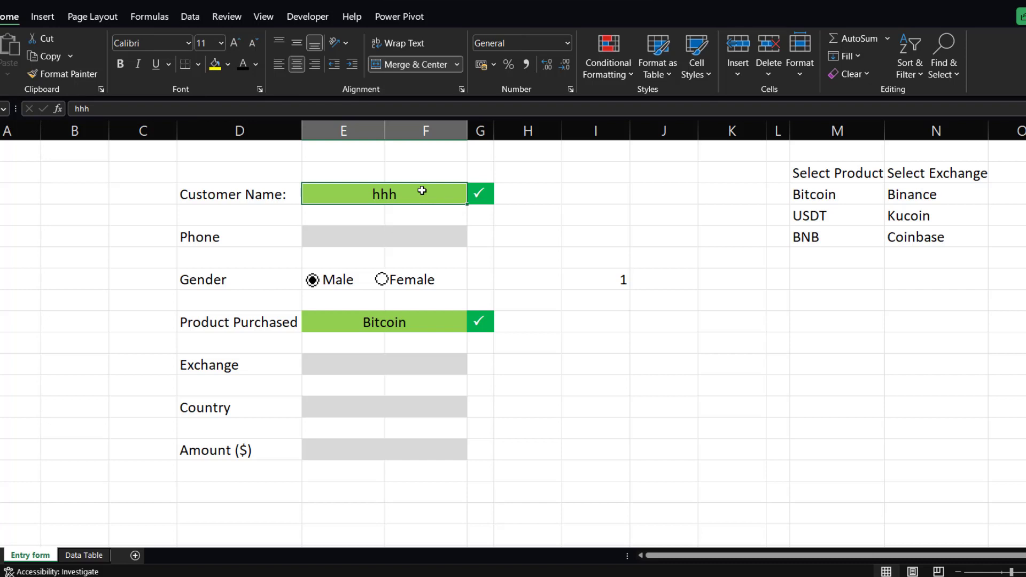
key(BackSpace)
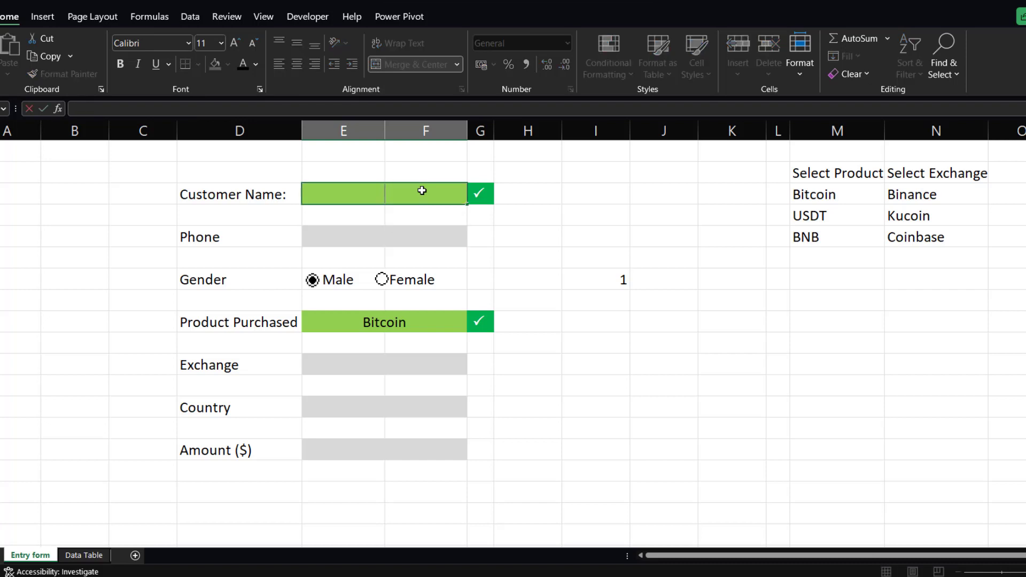
text(Charles)
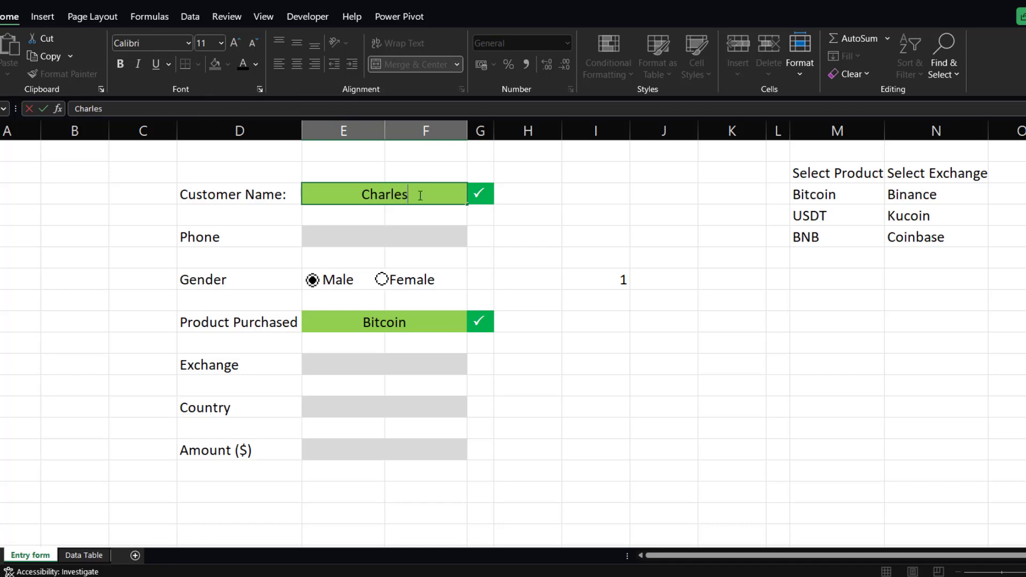
Enter a customer phone number and toggle the gender option buttons, leaving Male selected.
click(407, 240)
text(18868)
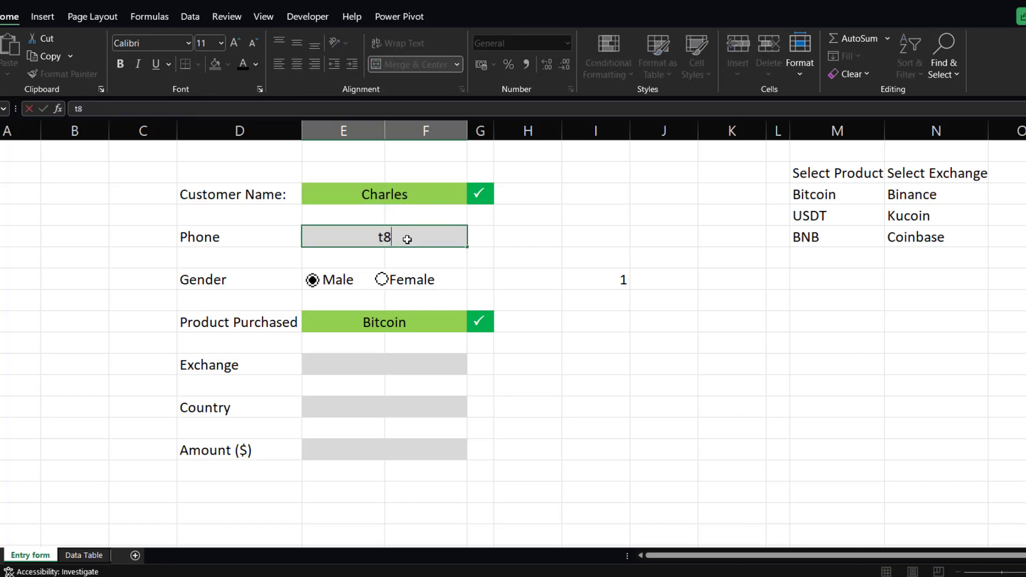
key(BackSpace)
key(BackSpace)
key(BackSpace)
key(BackSpace)
key(BackSpace)
text(9098888rr9)
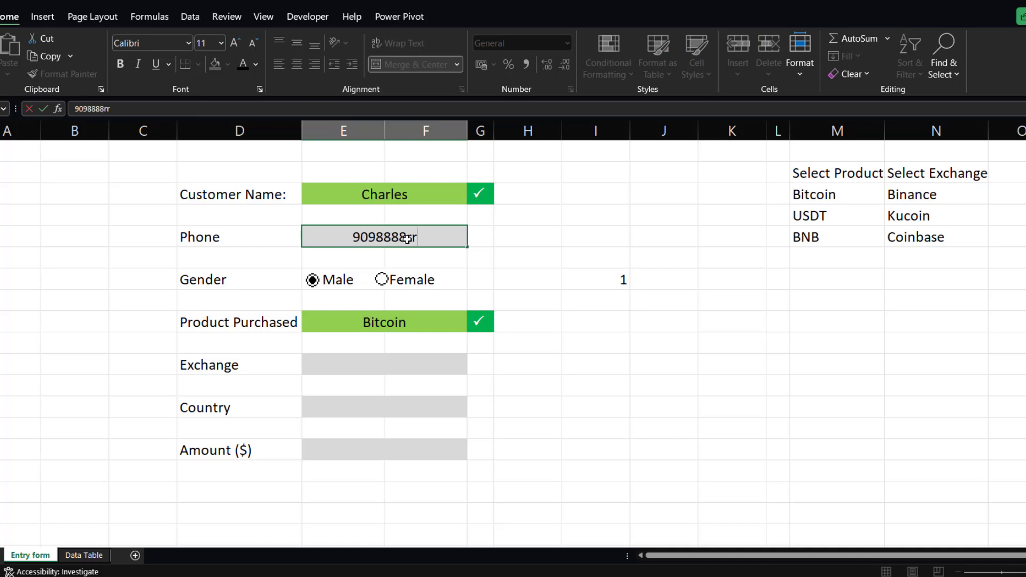
key(BackSpace)
key(BackSpace)
key(BackSpace)
click(382, 279)
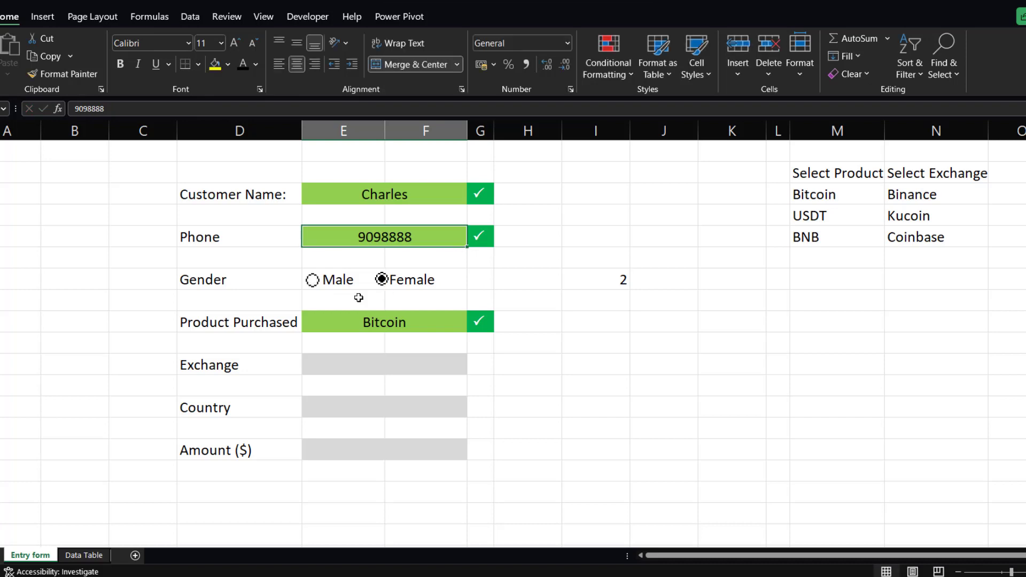
click(315, 285)
Pick Binance from the Exchange dropdown and enter Ghana as the country.
click(422, 373)
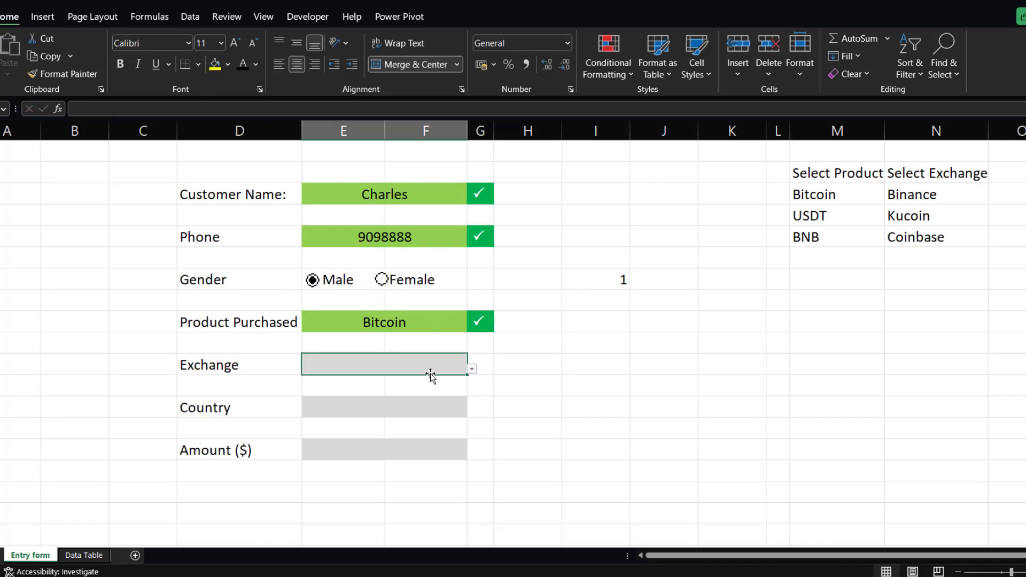
click(475, 371)
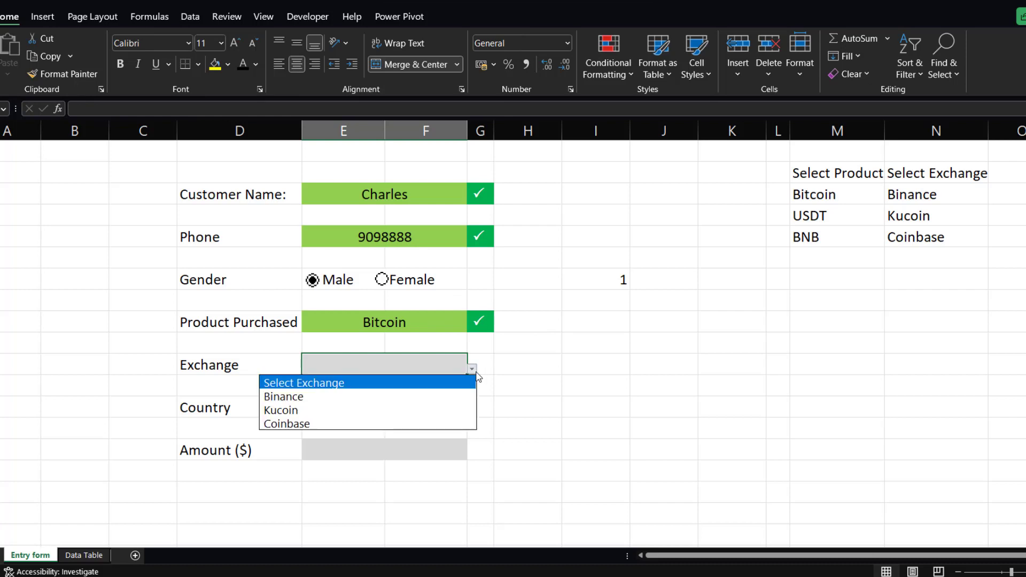
click(363, 395)
click(349, 405)
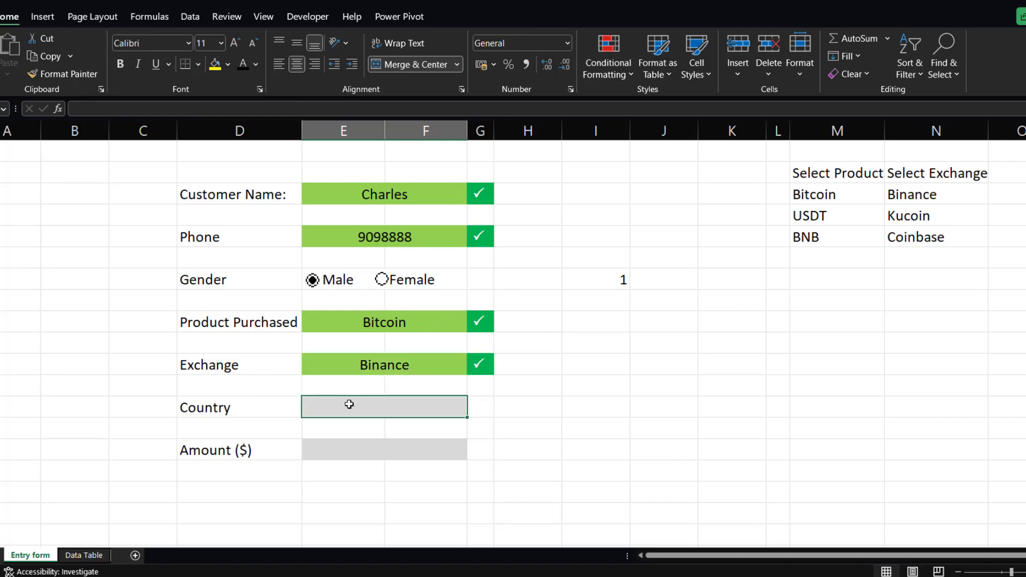
text(Ghs)
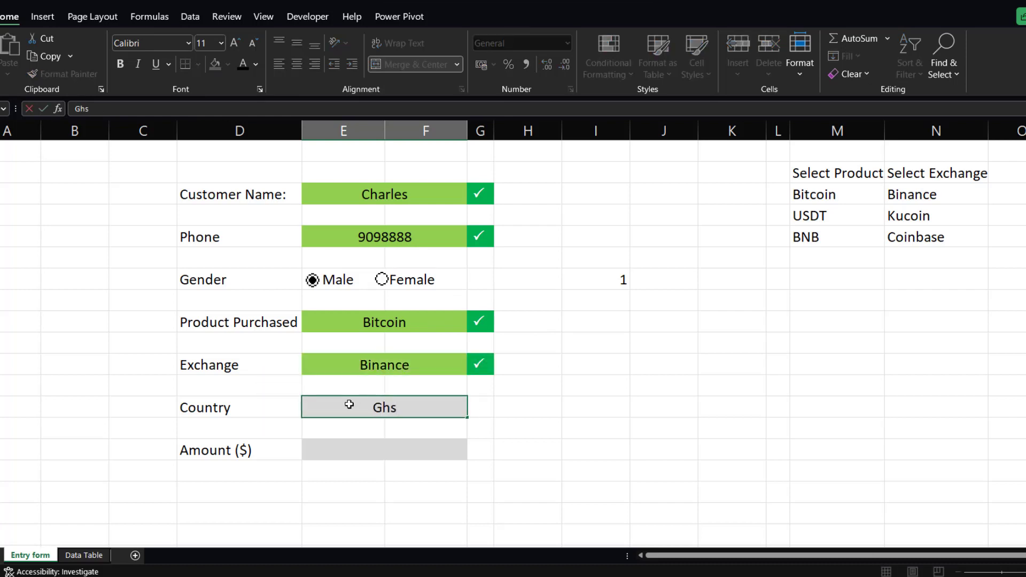
text(ns)
key(BackSpace)
key(BackSpace)
key(BackSpace)
text(ana)
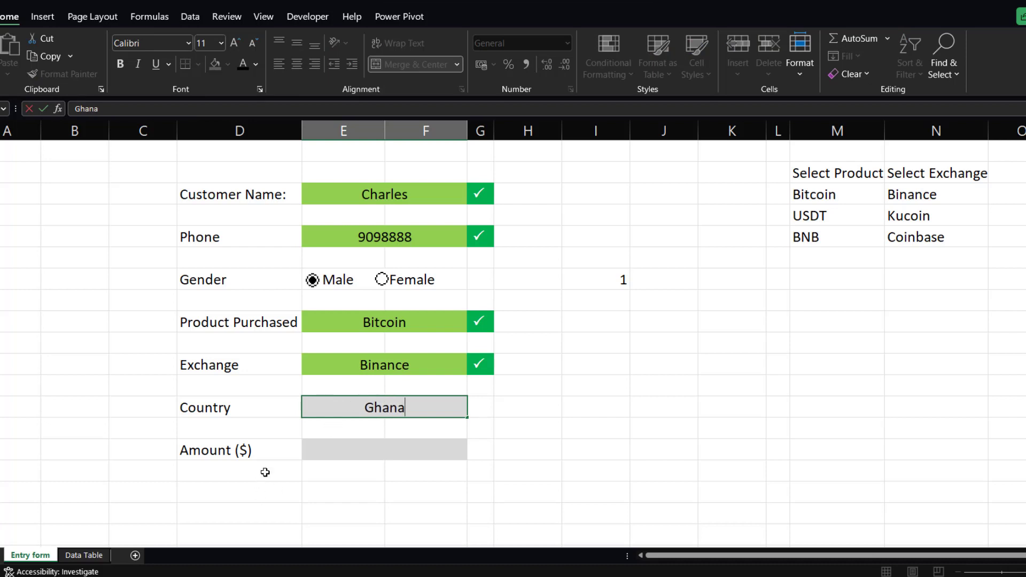
Enter 7000 as the amount in the Amount ($) field.
click(336, 452)
text(775757)
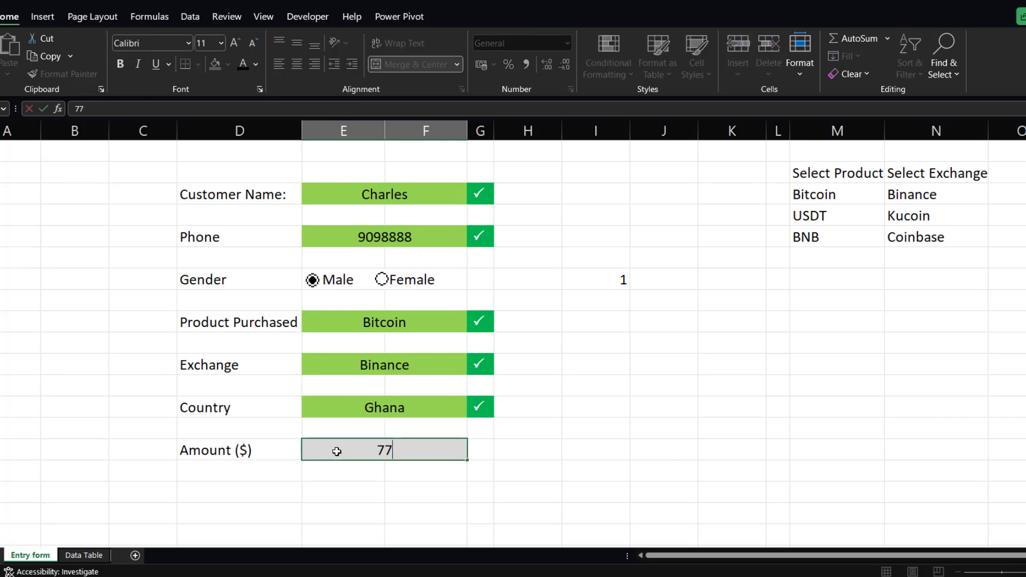
key(BackSpace)
key(BackSpace)
key(BackSpace)
key(BackSpace)
key(BackSpace)
text(000)
key(Return)
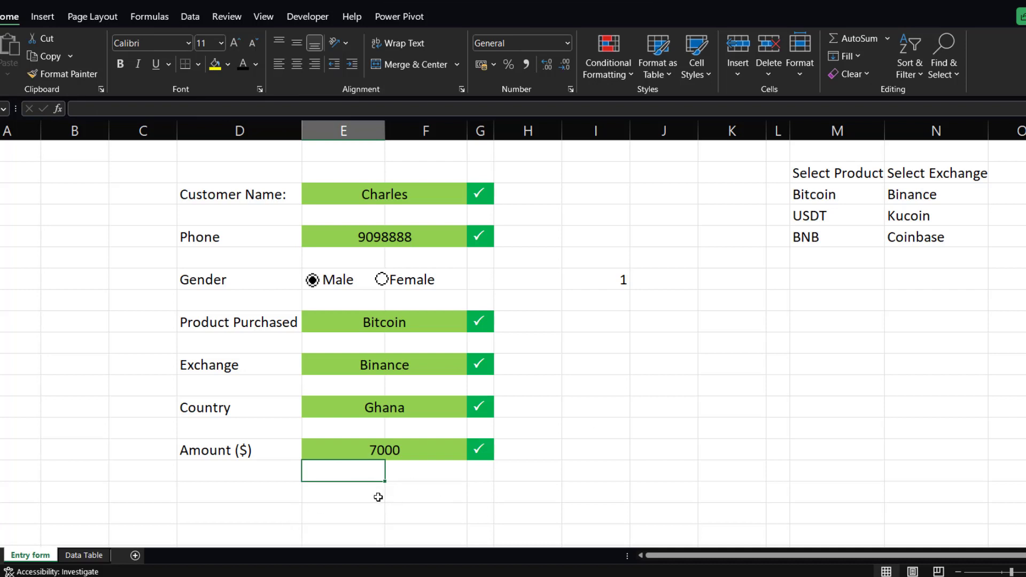
click(352, 493)
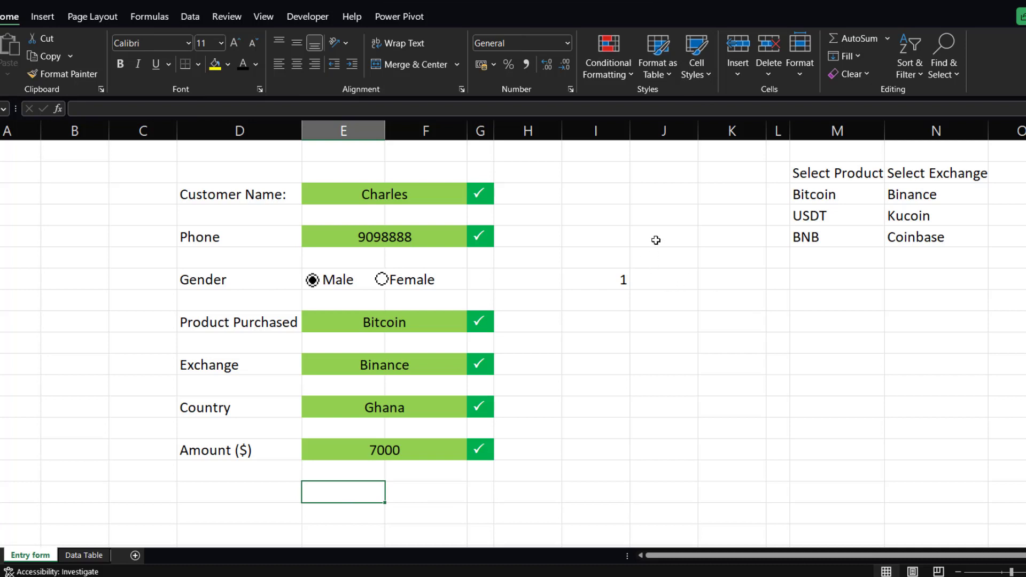
Reference the Customer Name and Phone cells with formulas in consecutive column J cells.
click(647, 215)
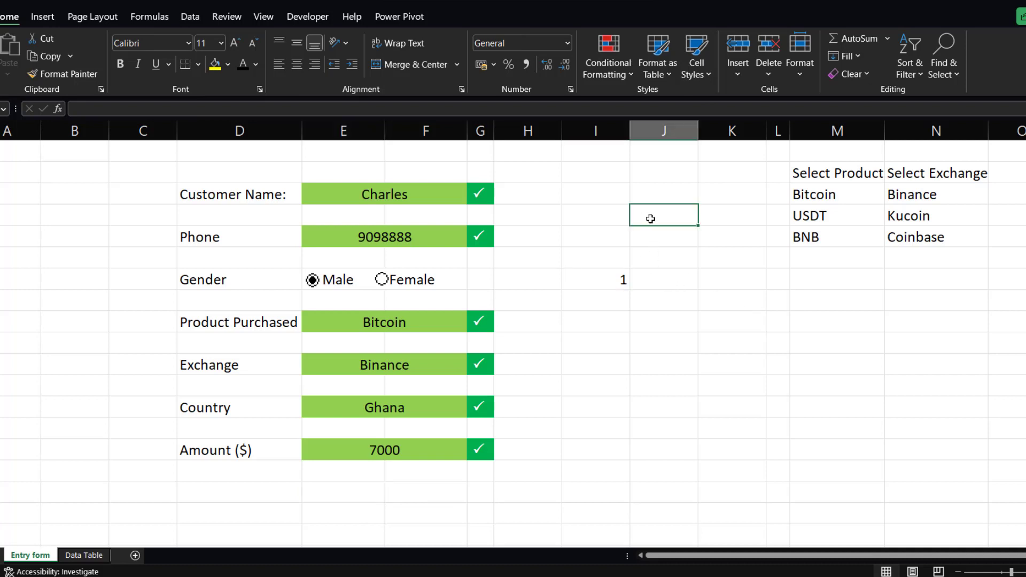
text(=)
click(420, 196)
key(Return)
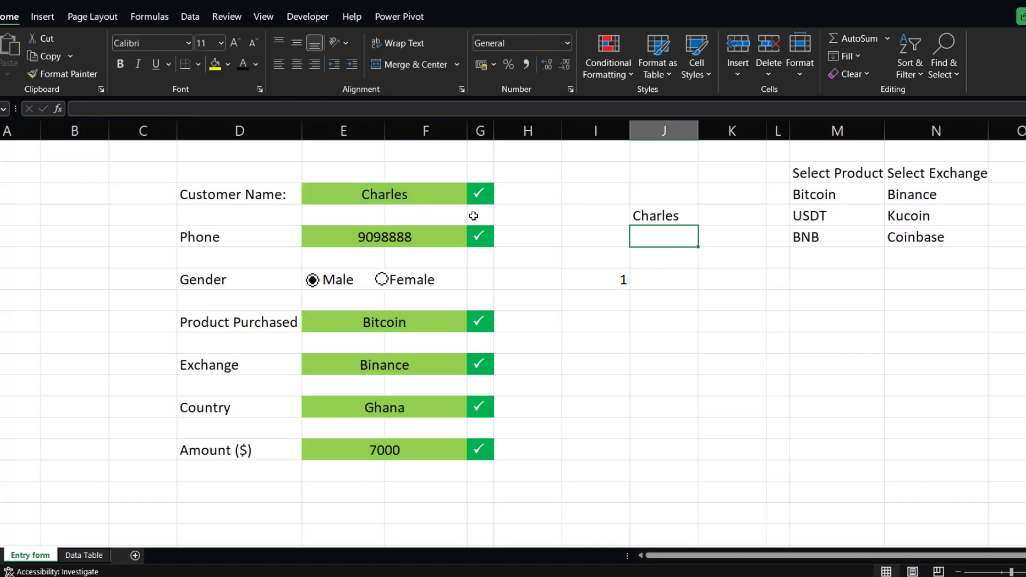
text(=)
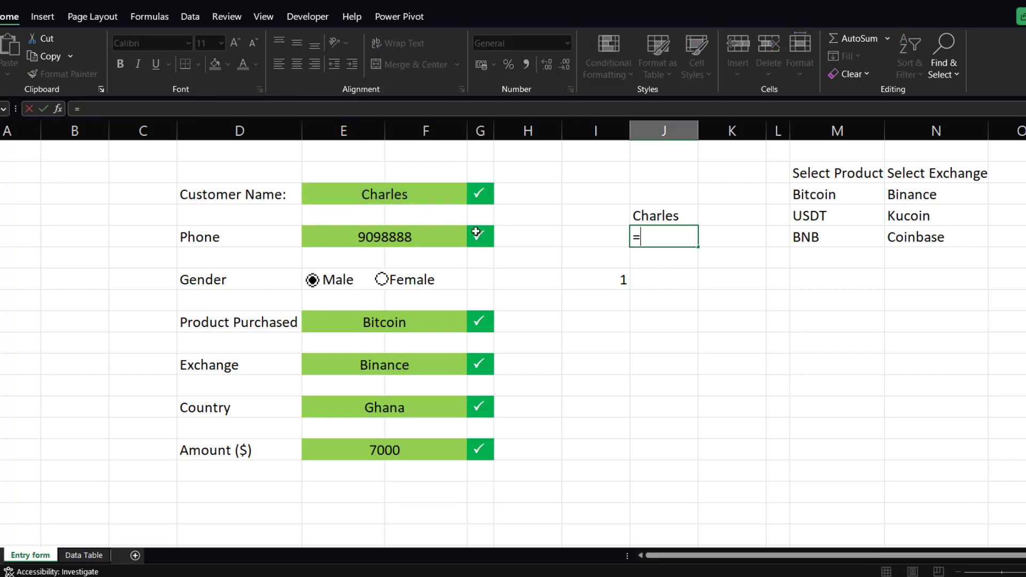
click(430, 237)
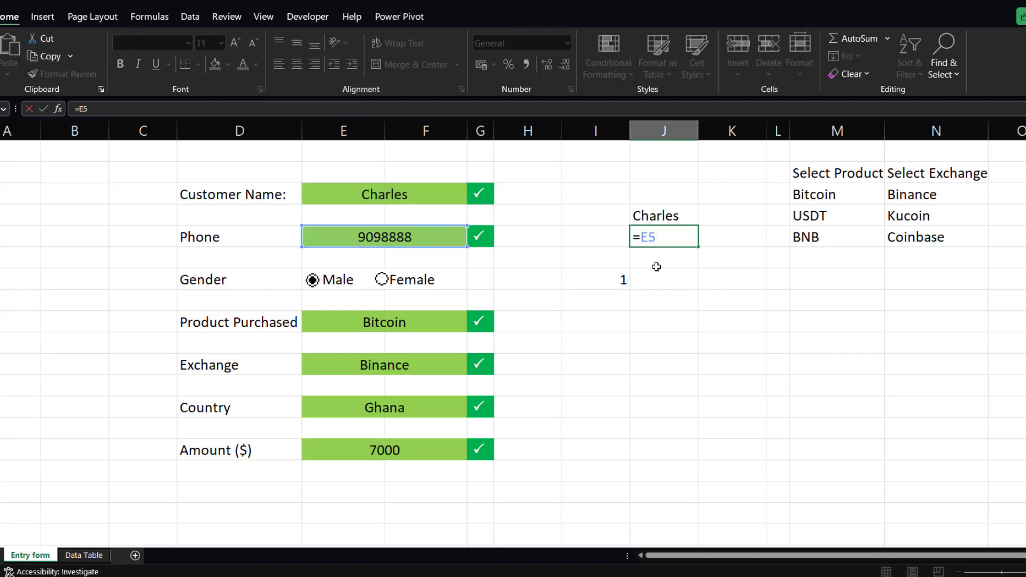
key(Return)
Enter an IF formula in the next column J cell returning "Male" when I7 equals 1, otherwise "Female".
text(=)
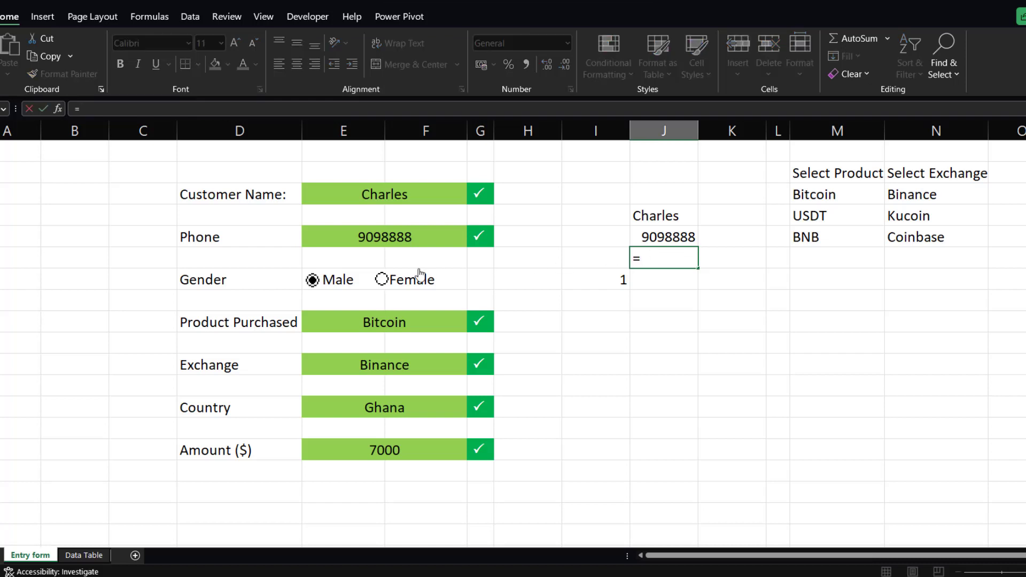
key(Escape)
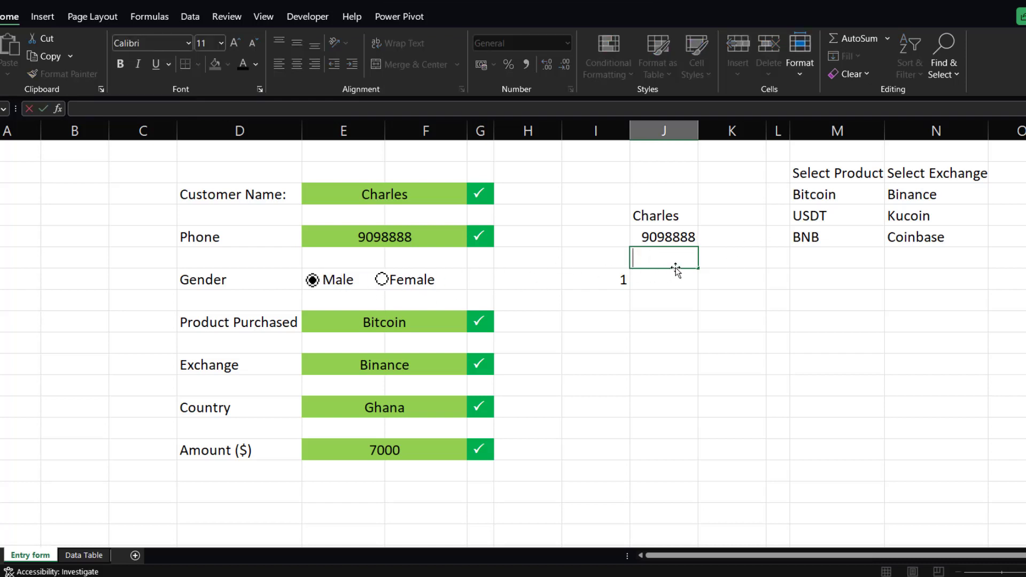
text(=if)
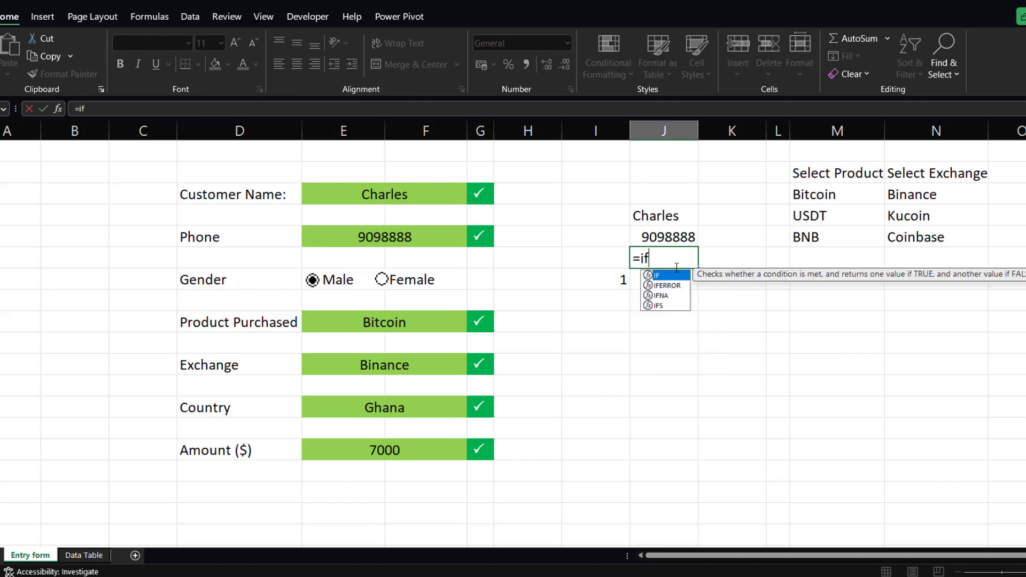
key(Tab)
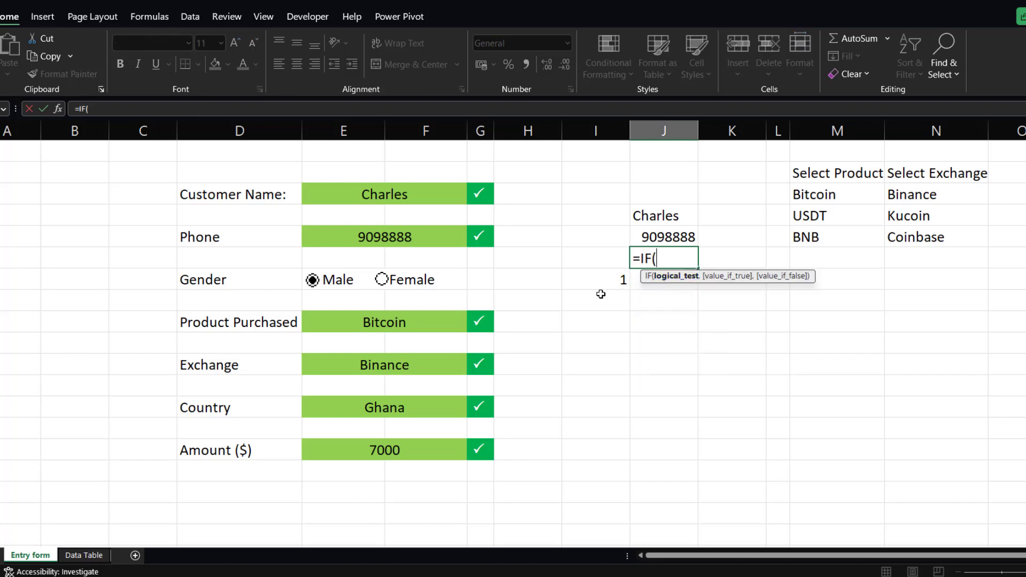
click(616, 279)
text(=)
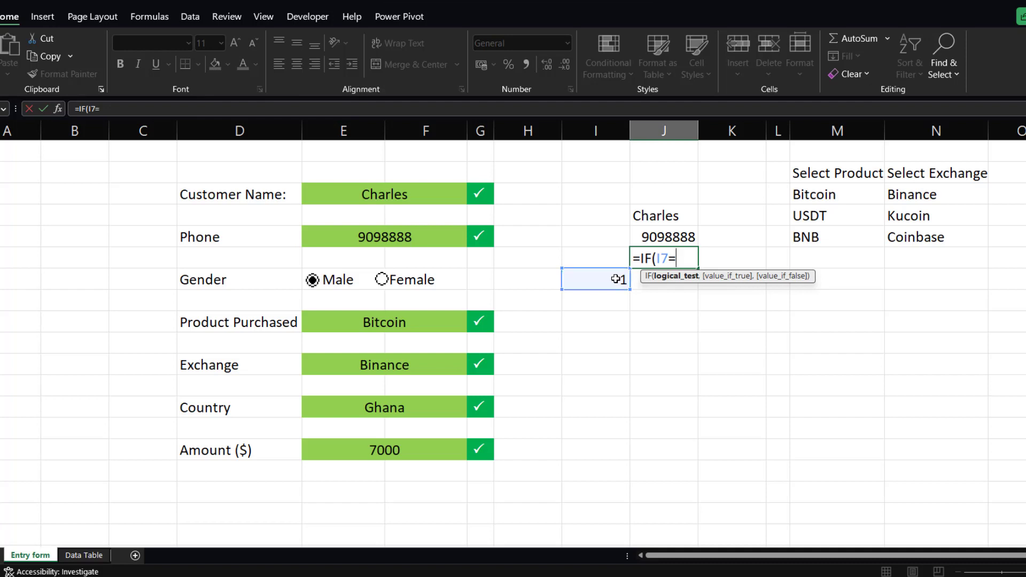
text(1,)
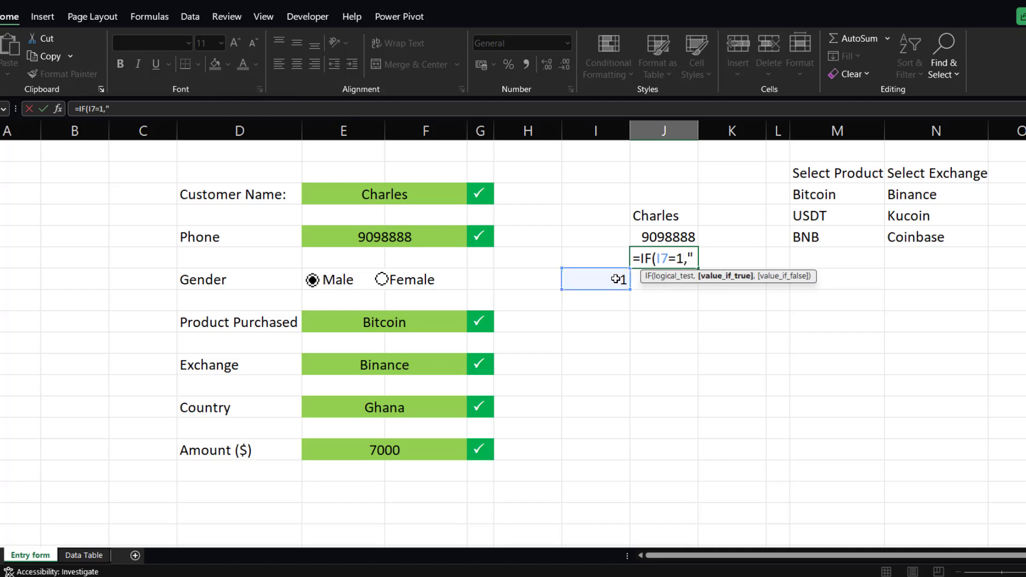
text("Male",)
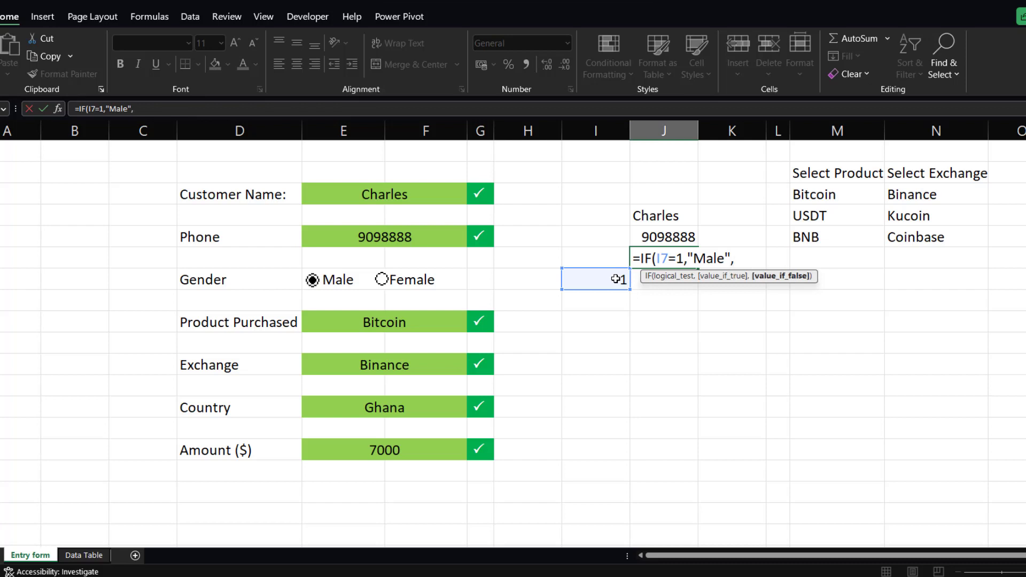
text("Fa)
text(ema)
key(BackSpace)
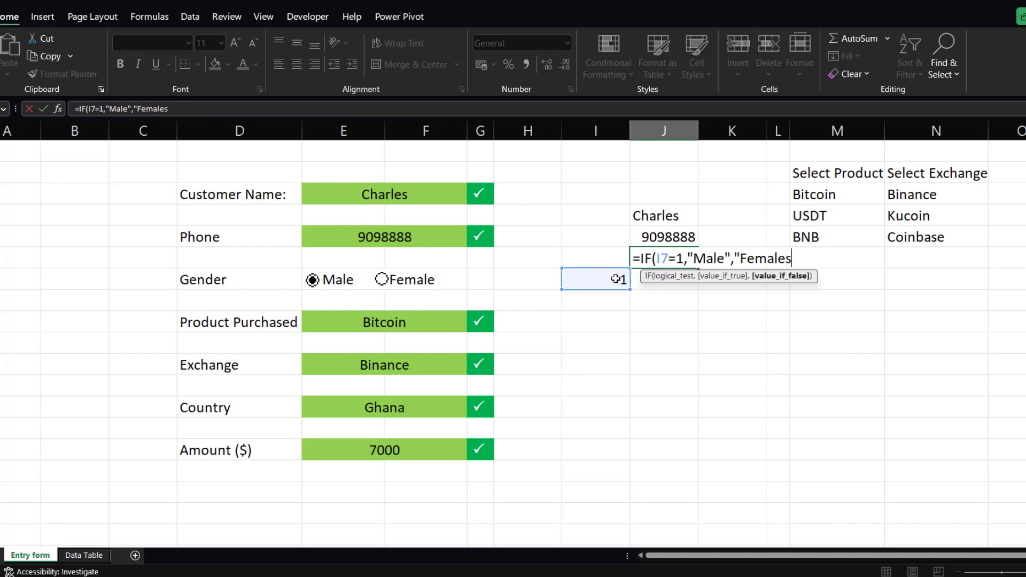
key(BackSpace)
text(e"))
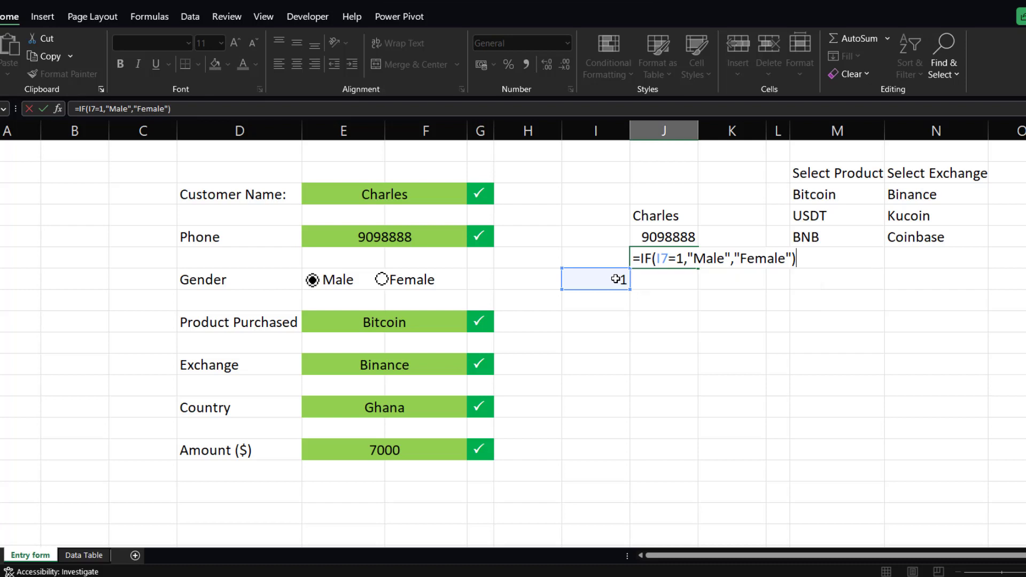
key(Return)
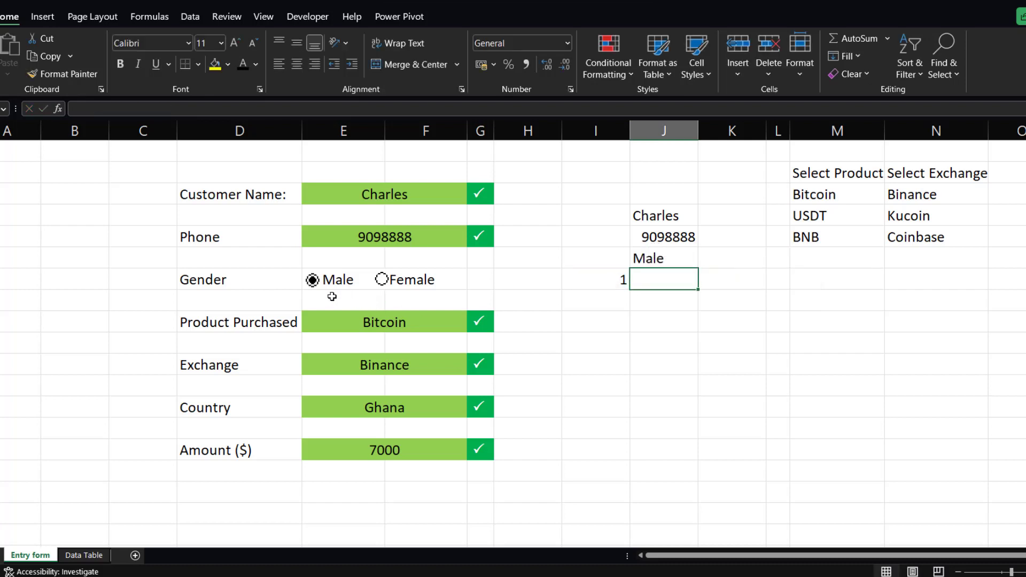
Select the Female option, then reference the Product Purchased and Exchange cells with formulas in the next two J cells.
click(381, 279)
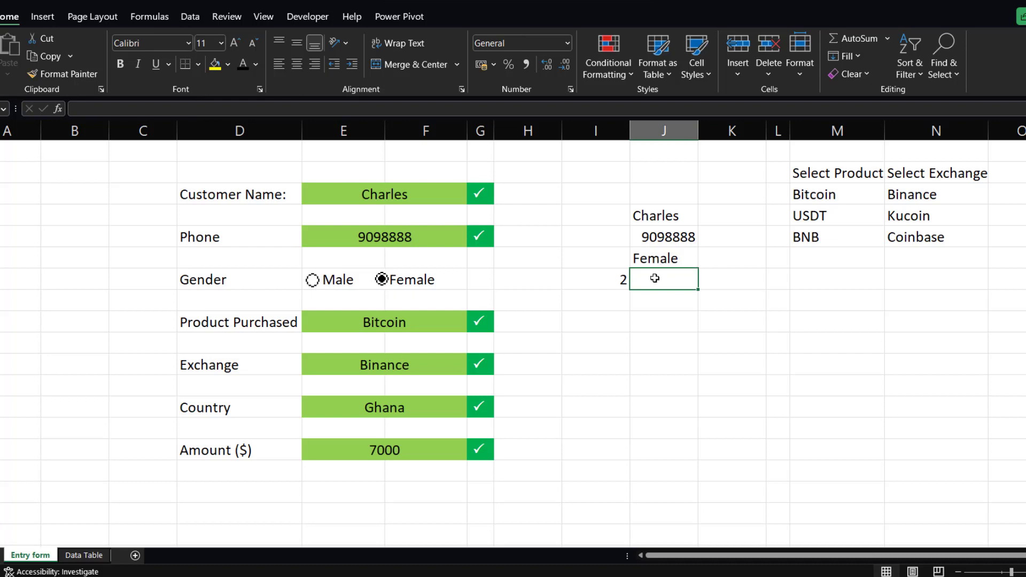
text(=)
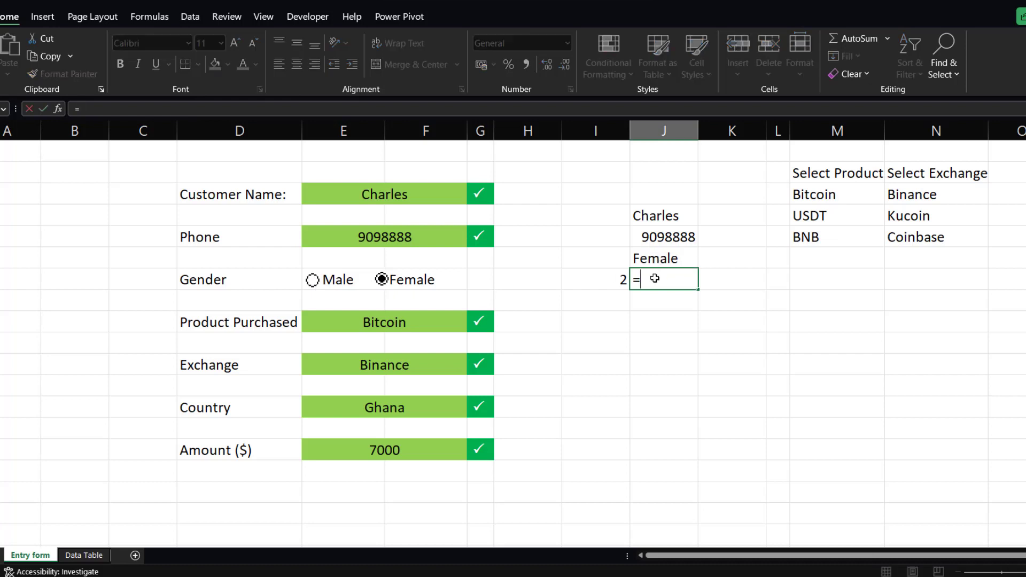
click(397, 324)
key(Return)
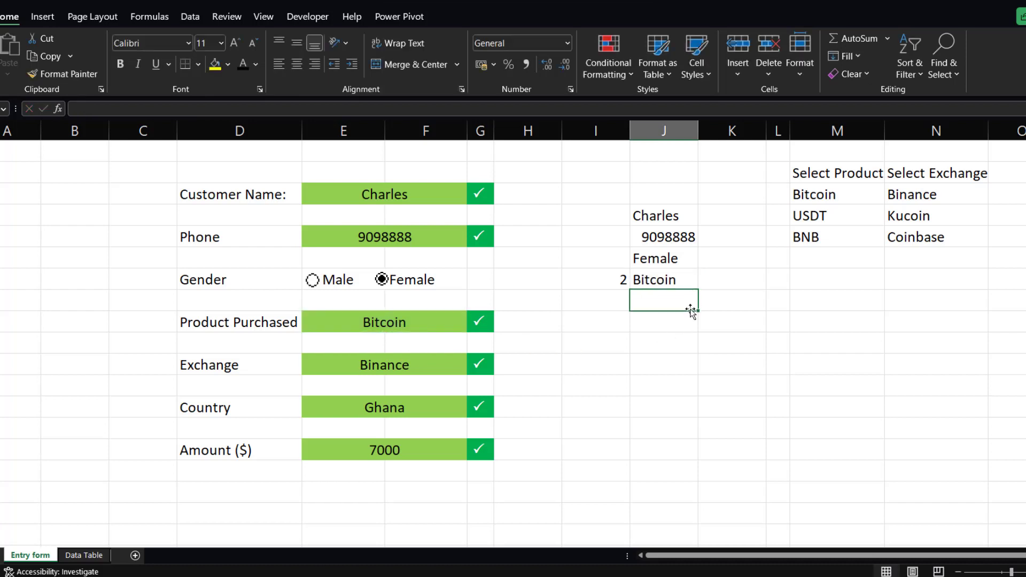
text(=)
click(375, 366)
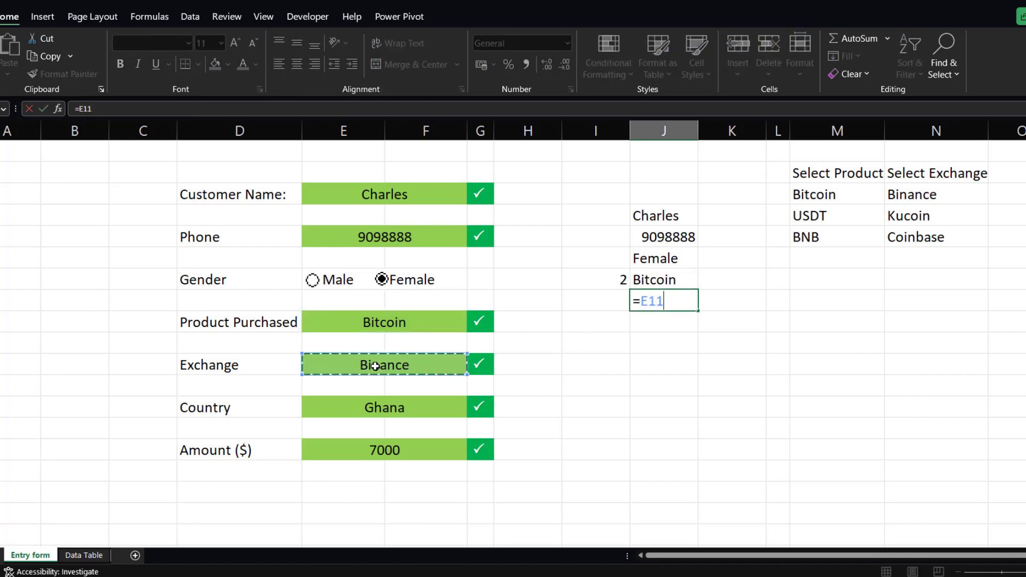
key(Return)
Try to reference the Country cell and switch the empty cell's font to Calibri.
text(=)
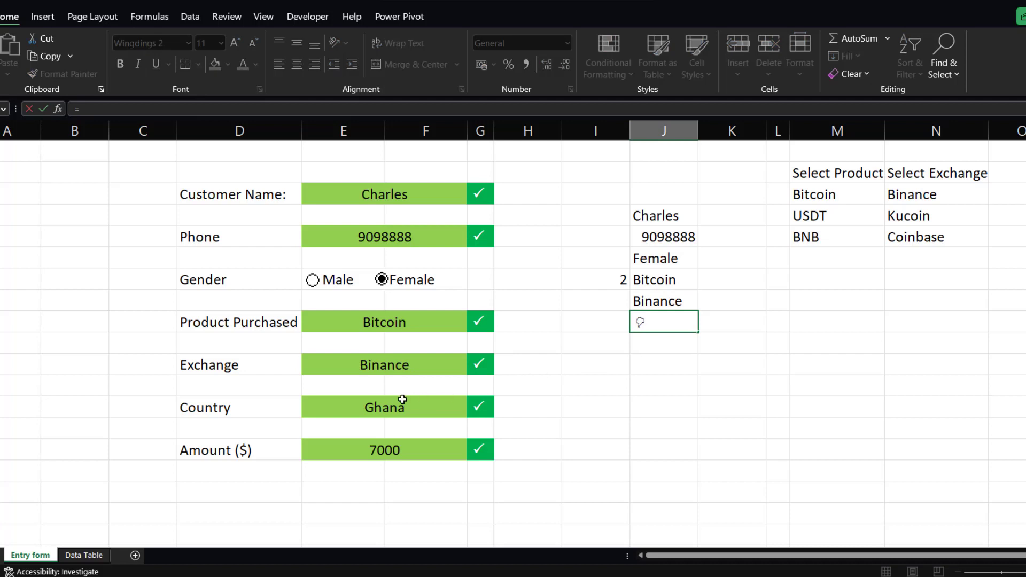
click(400, 407)
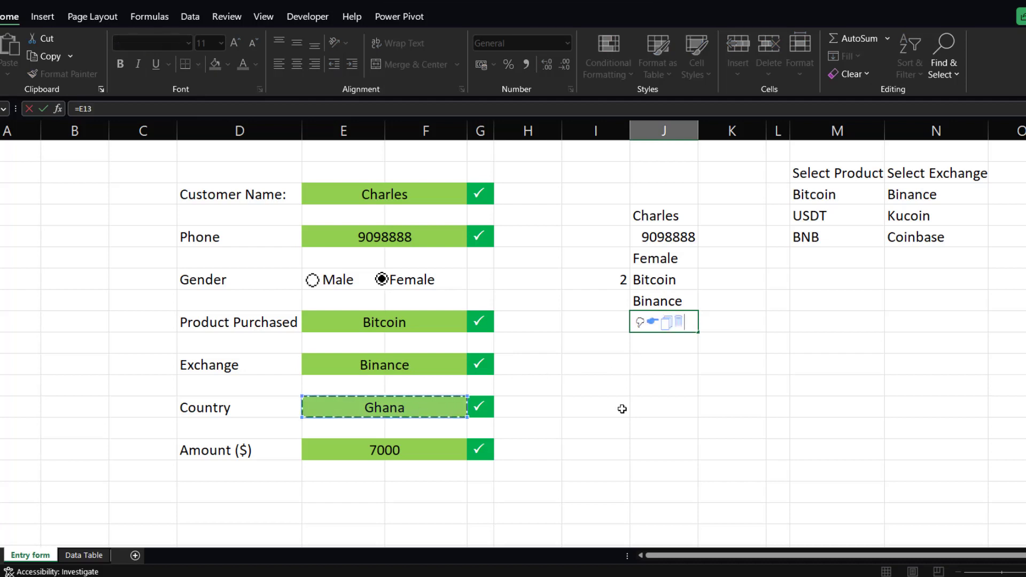
key(BackSpace)
key(BackSpace)
key(BackSpace)
key(BackSpace)
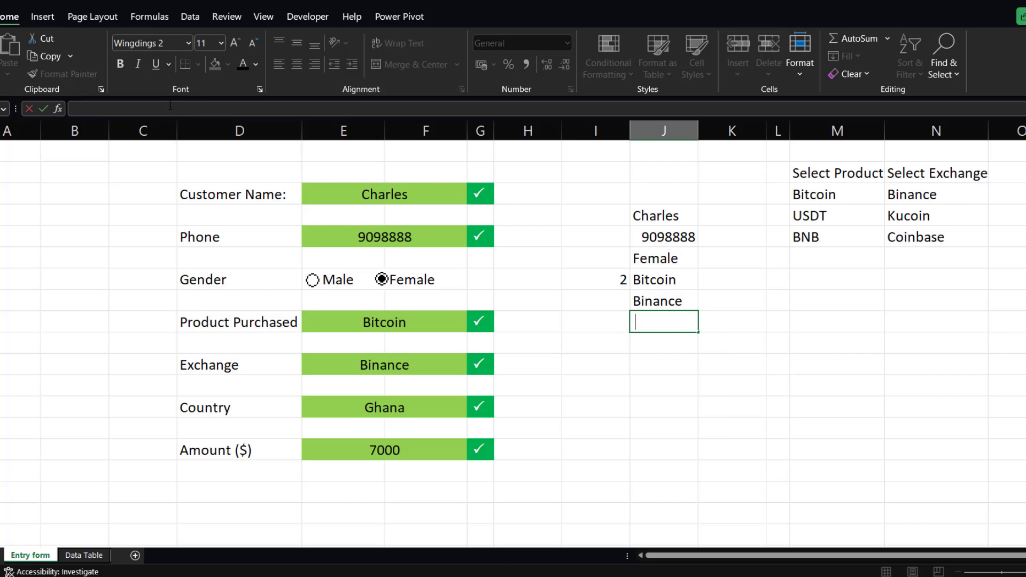
click(188, 43)
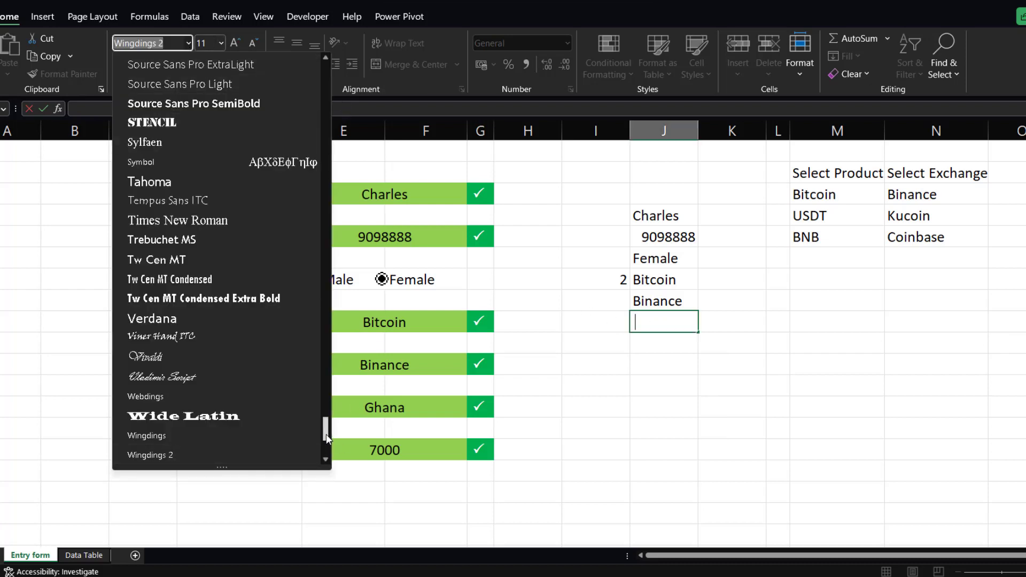
drag(326, 434, 314, 42)
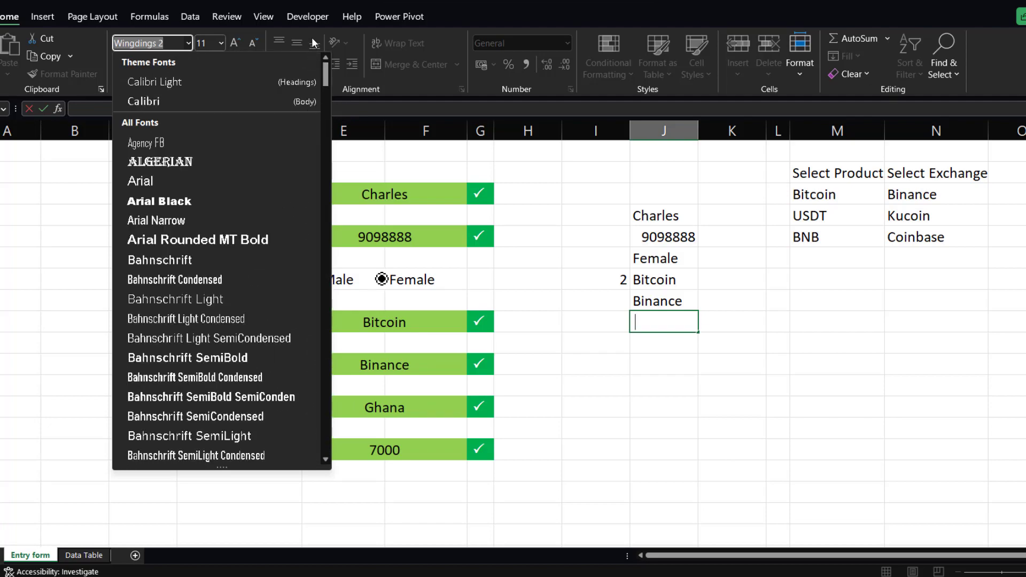
click(201, 97)
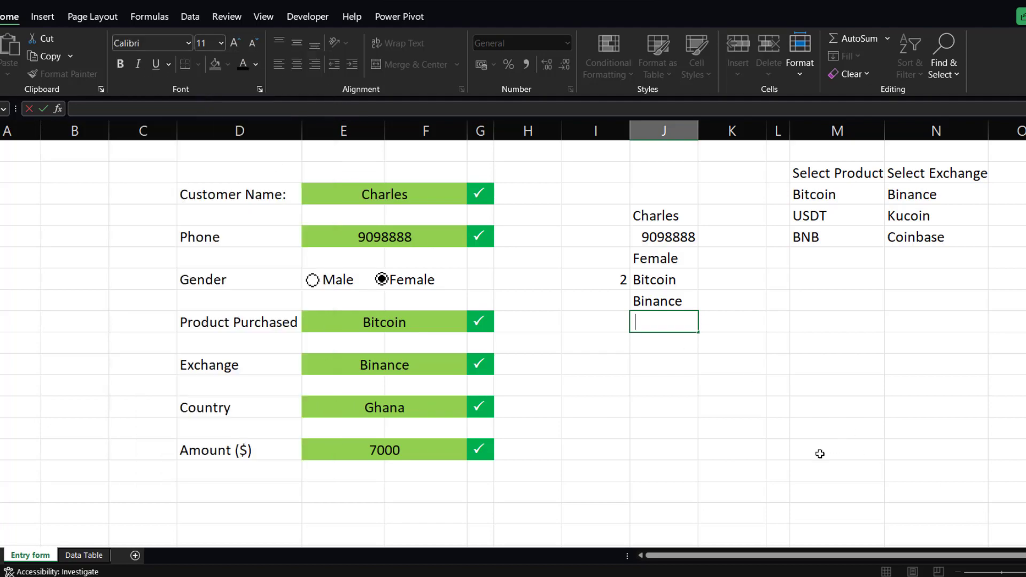
Reference the Country cell with a formula in the next J cell and set that cell's font to Calibri.
text(=)
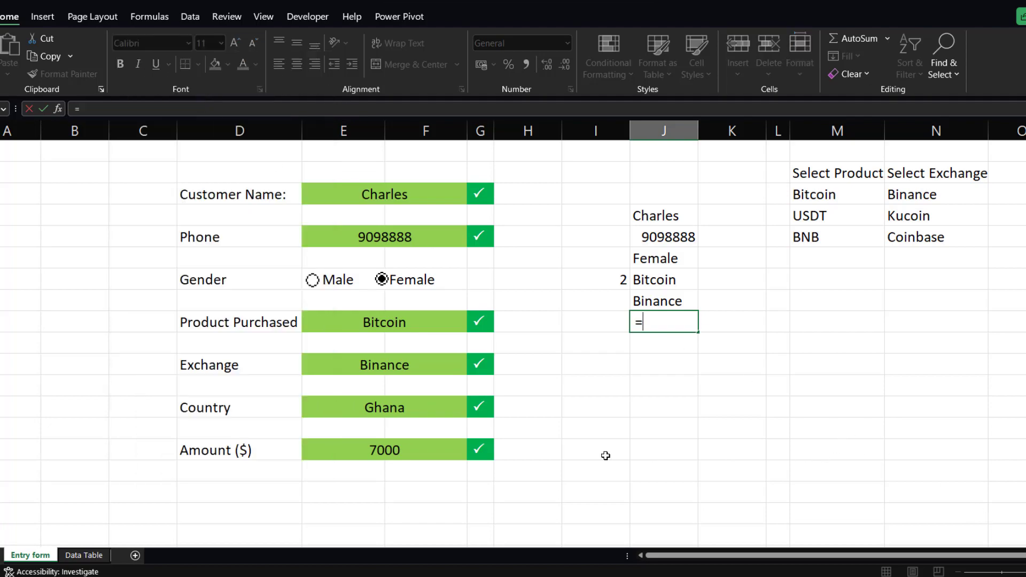
click(413, 412)
key(Return)
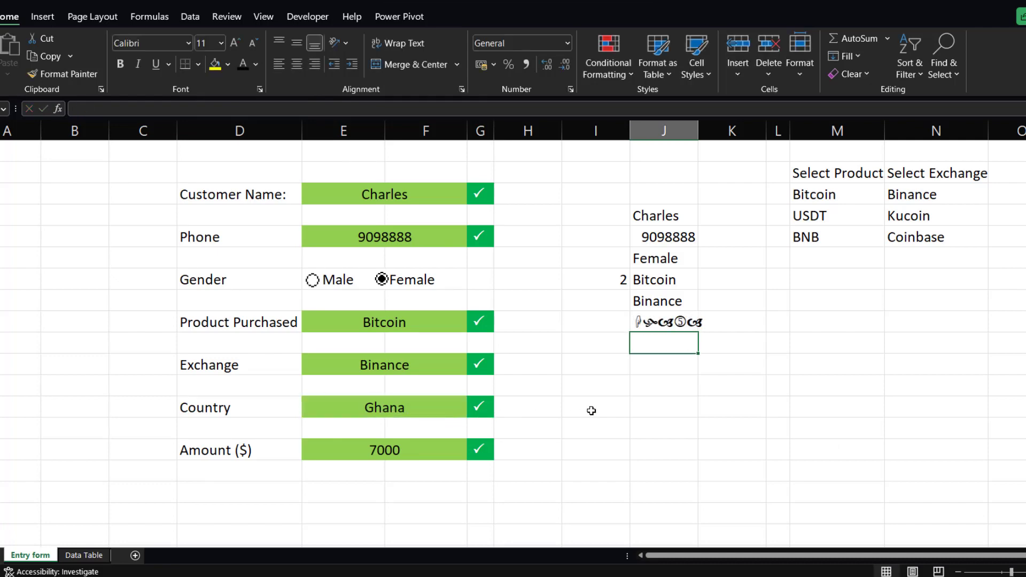
key(Up)
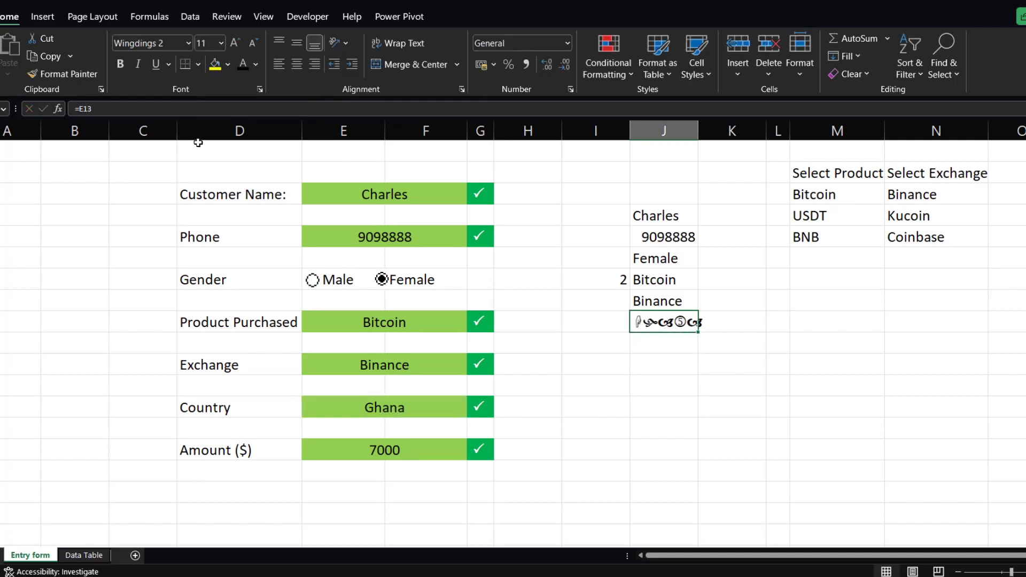
click(188, 42)
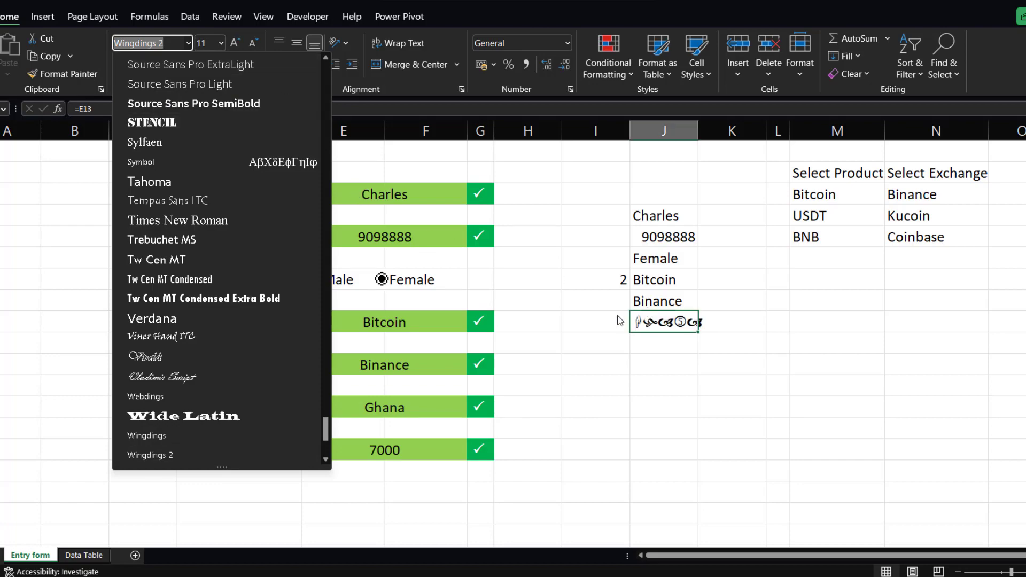
drag(324, 433, 326, 67)
scroll(236, 85, up, 2)
click(182, 101)
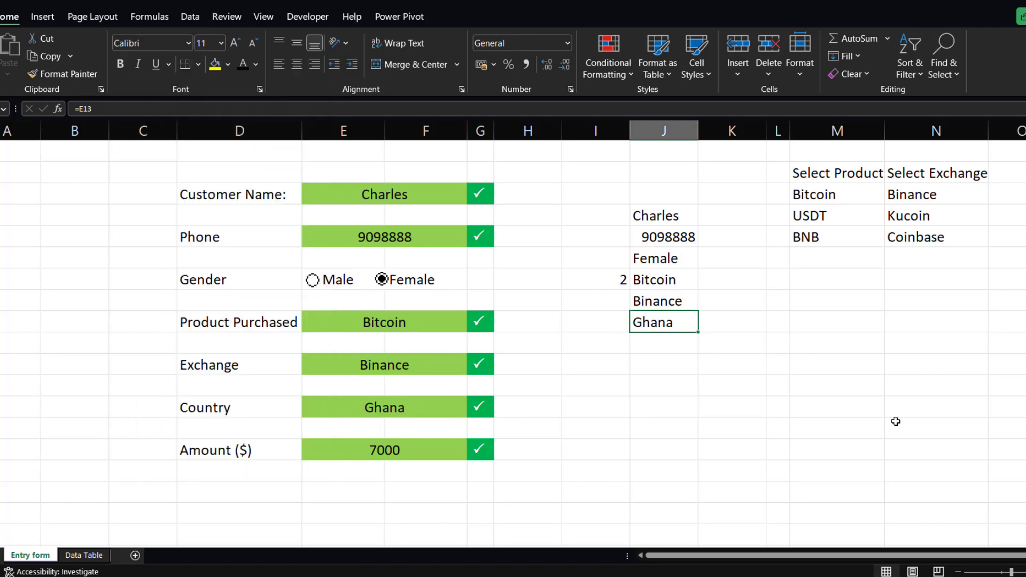
Reference the Amount ($) cell with a formula in the following column J cell.
click(670, 343)
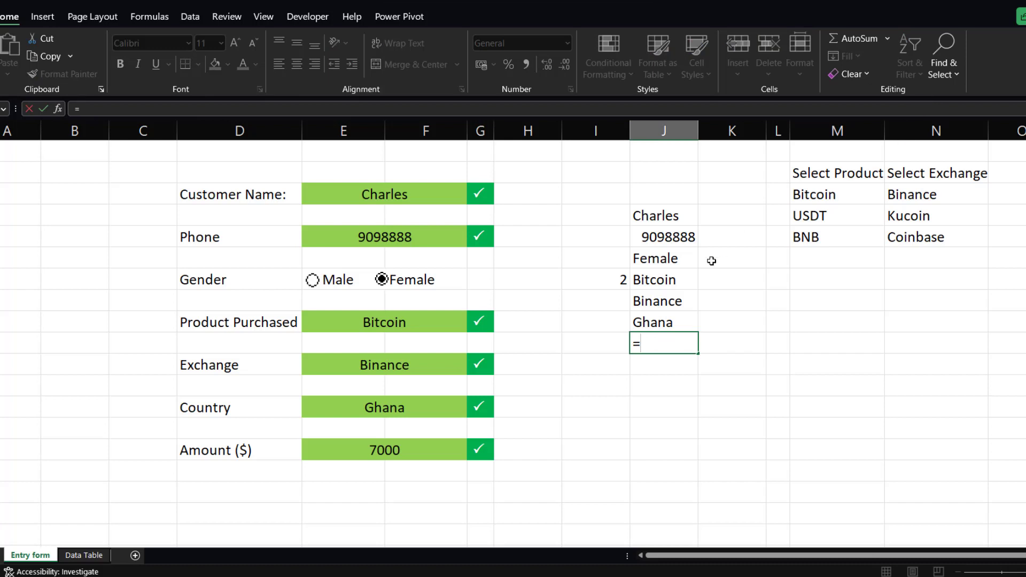
text(=)
click(366, 446)
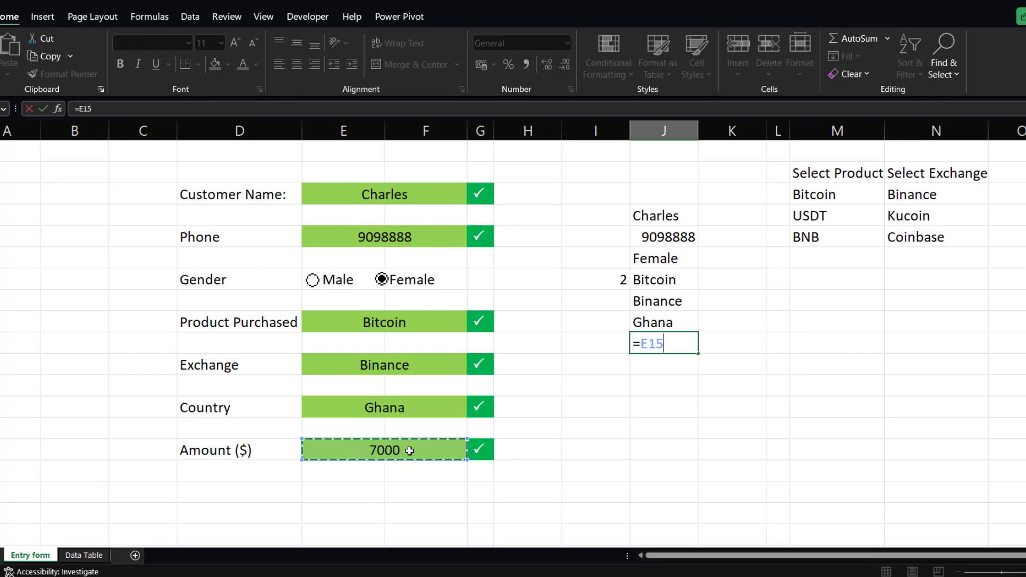
key(Return)
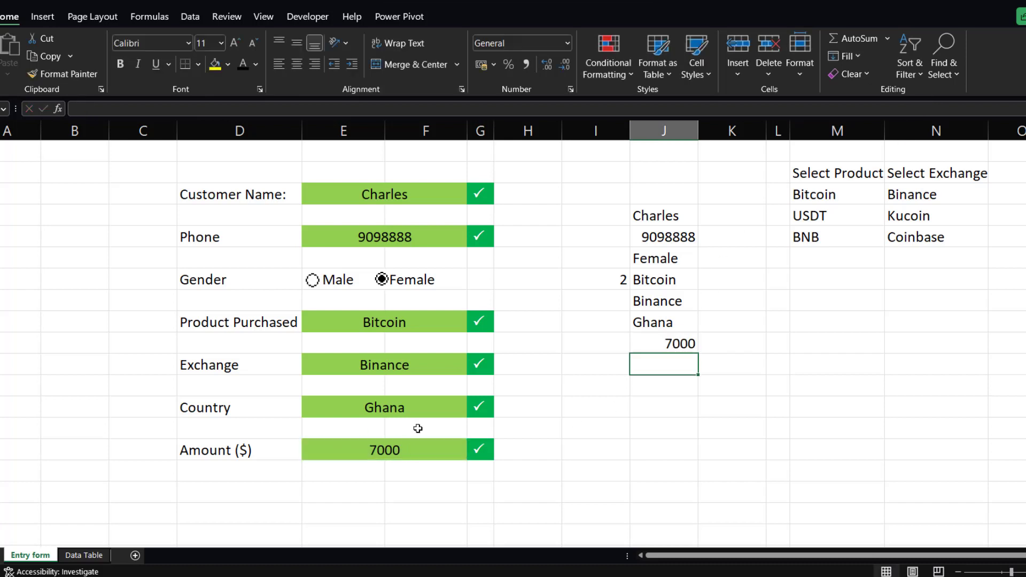
Review the formulas in each column J helper cell and select the whole J5:J11 range.
click(663, 217)
click(668, 235)
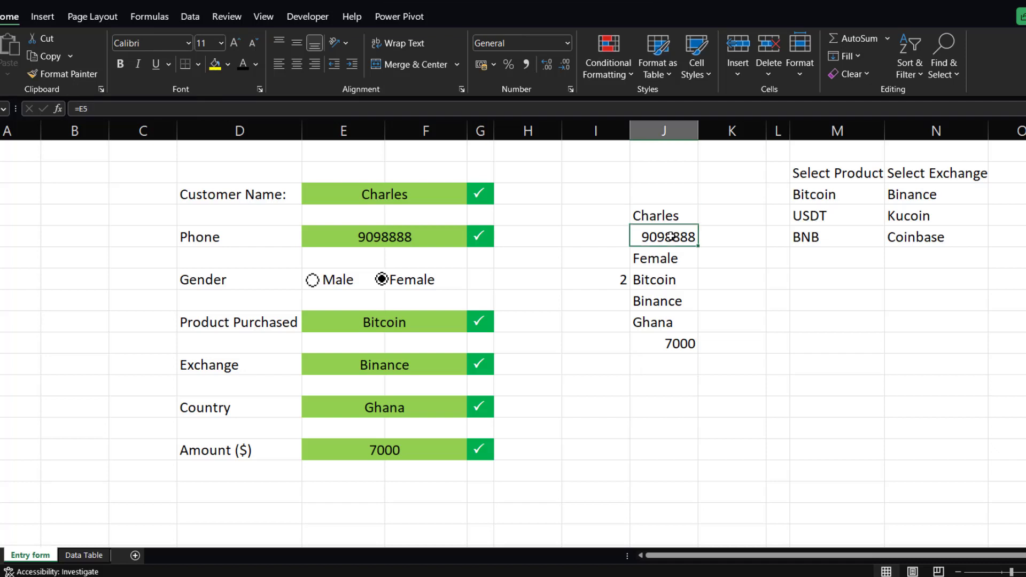
click(670, 257)
click(669, 279)
click(667, 301)
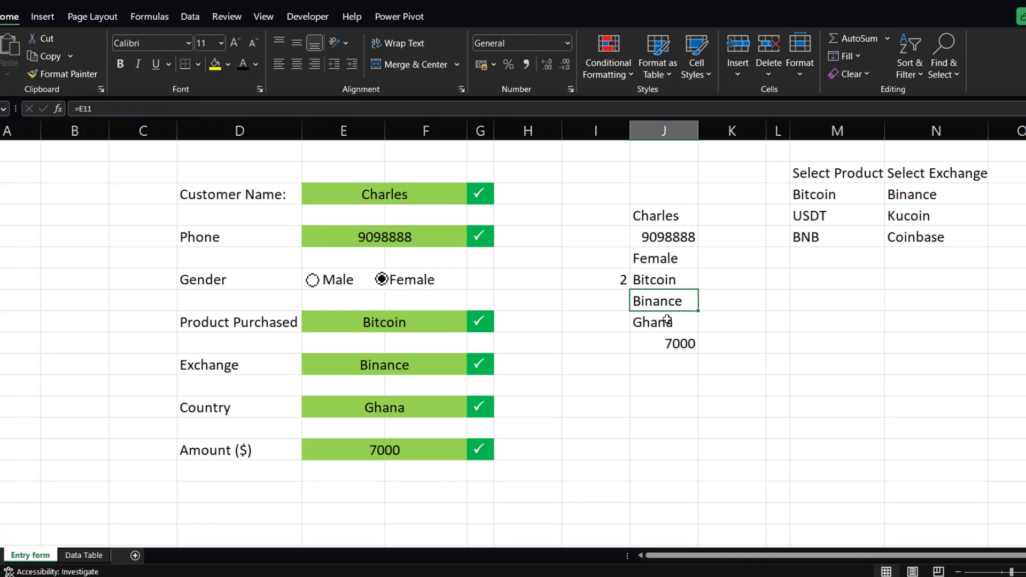
click(665, 323)
click(668, 344)
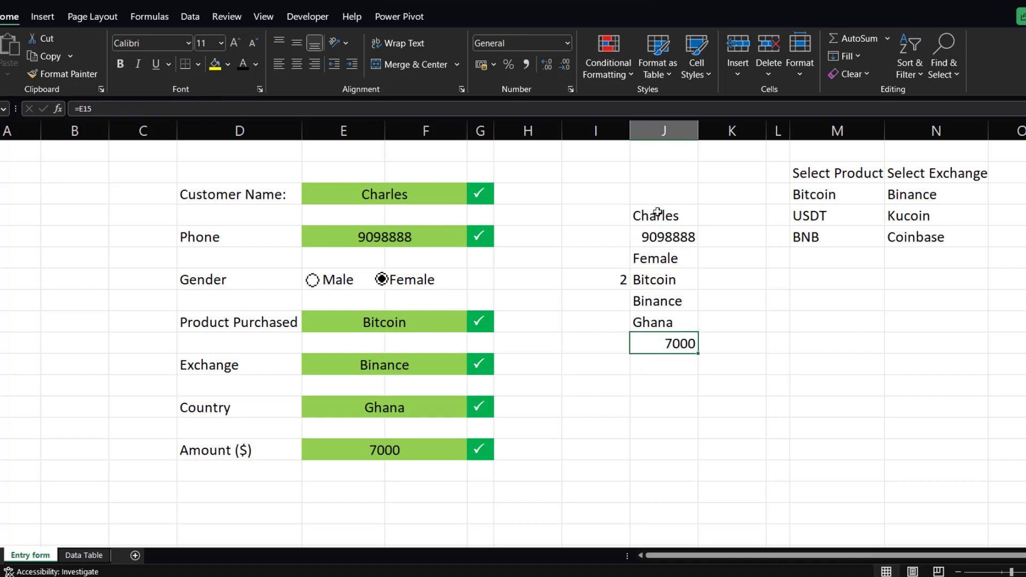
drag(657, 214, 668, 337)
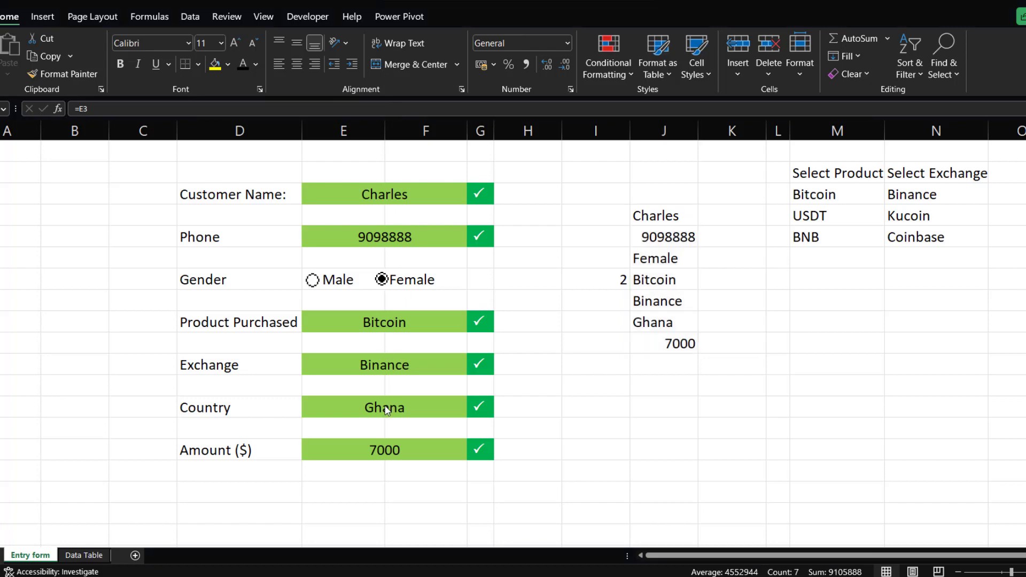
scroll(354, 416, down, 1)
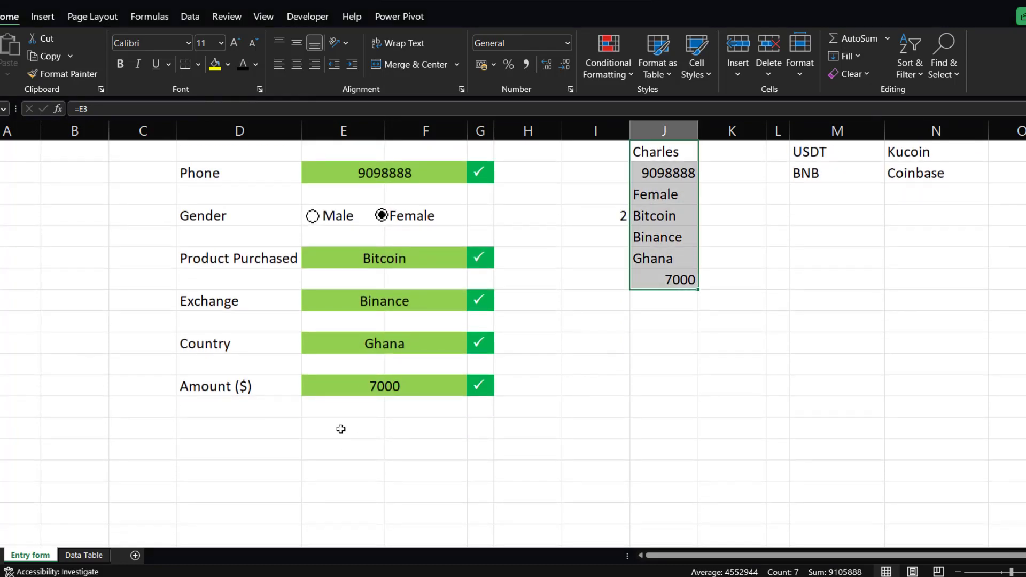
click(354, 430)
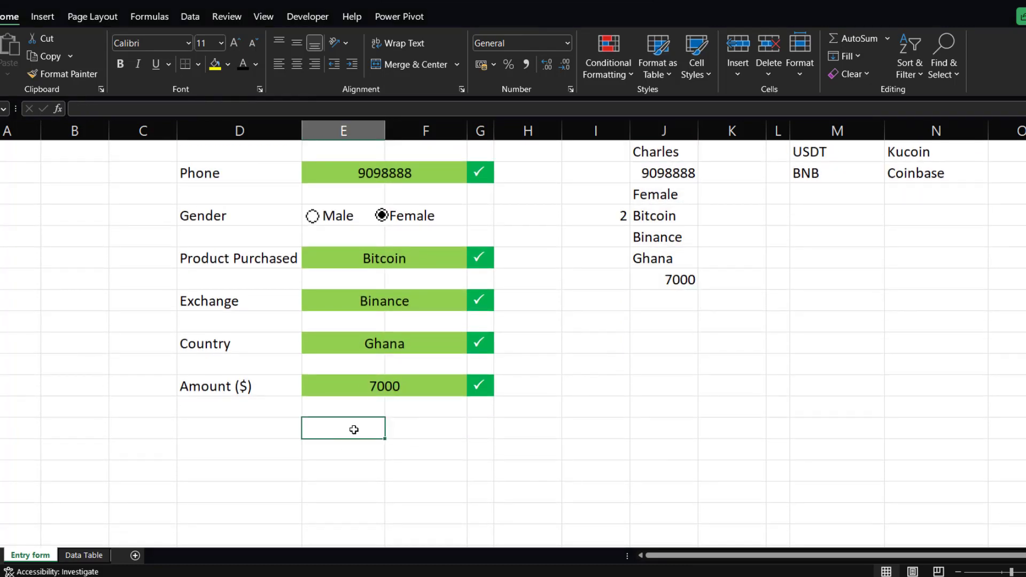
click(413, 408)
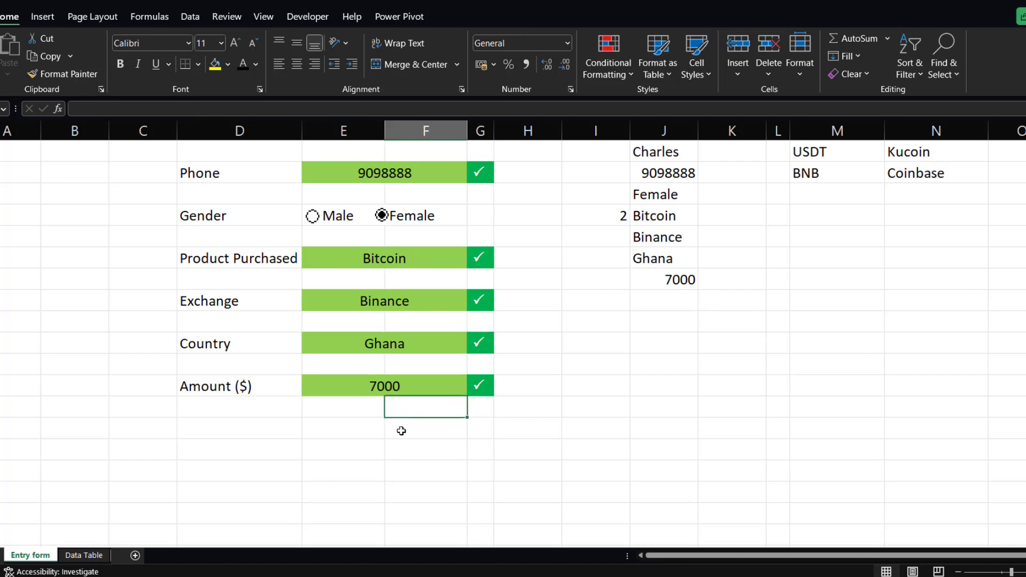
Merge the two cells below the Amount ($) field and enter the label "Save entry" in them.
click(348, 427)
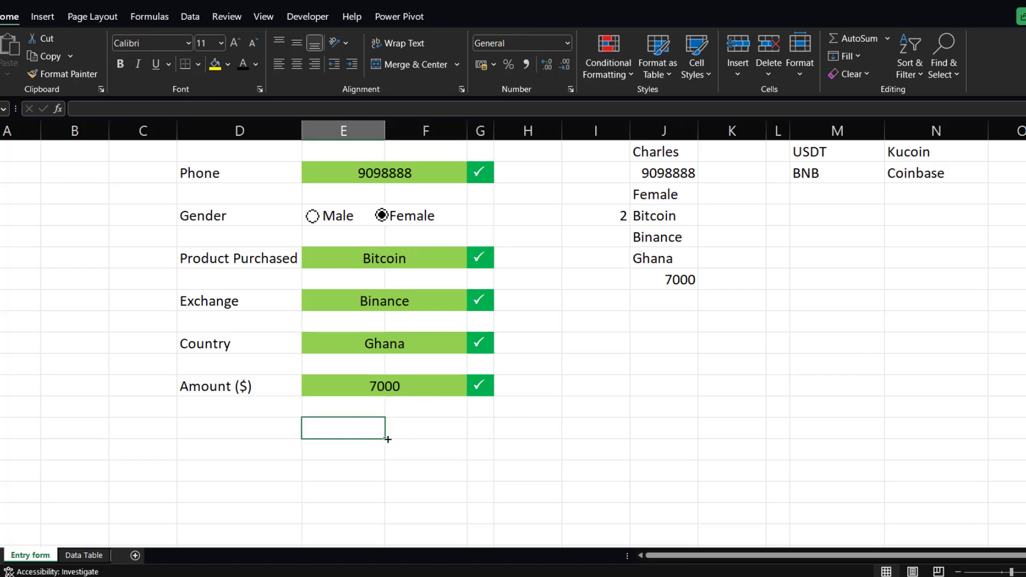
drag(351, 430, 409, 428)
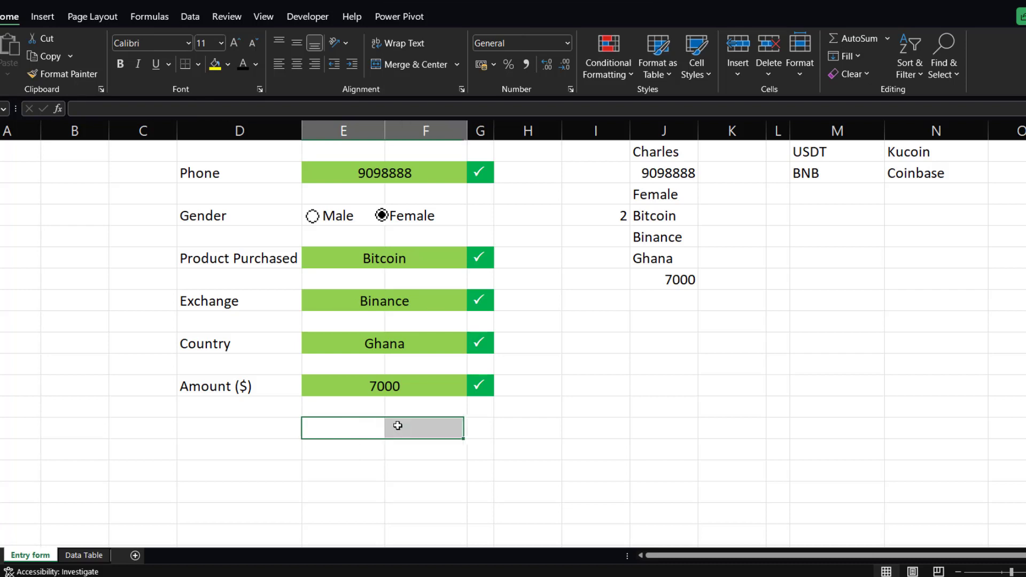
click(424, 63)
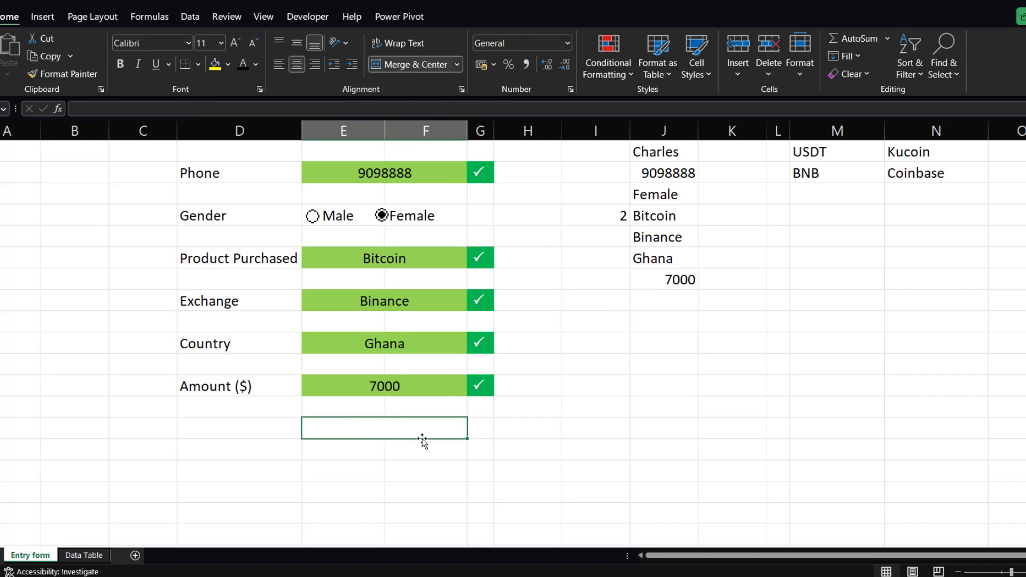
double_click(364, 429)
text(Save )
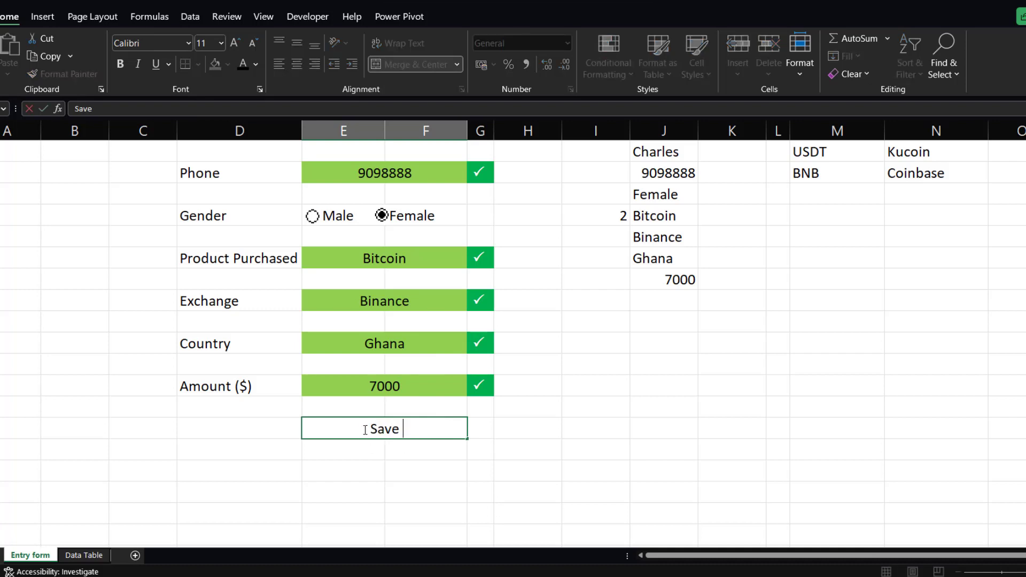
text(entry)
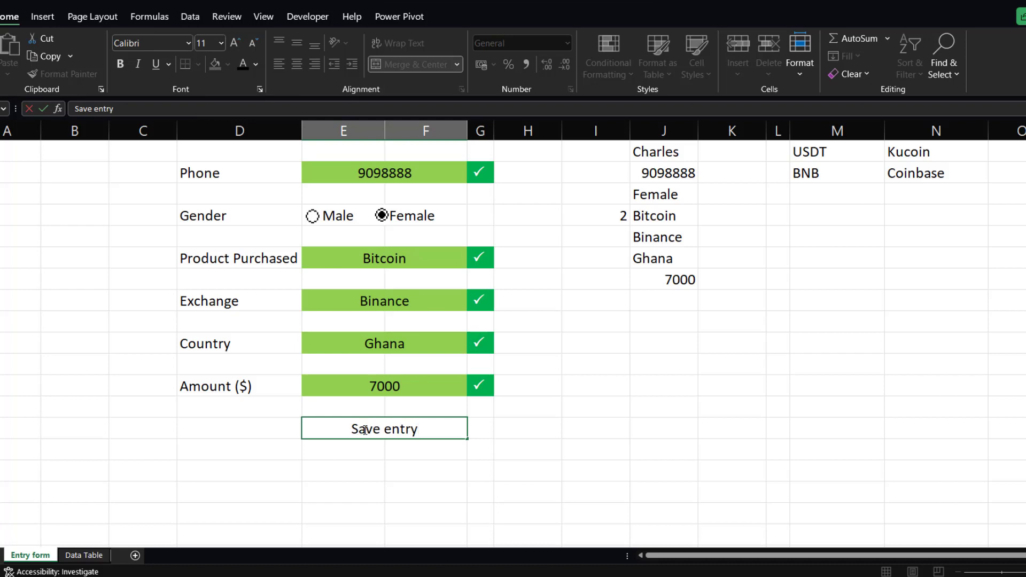
drag(428, 430, 343, 438)
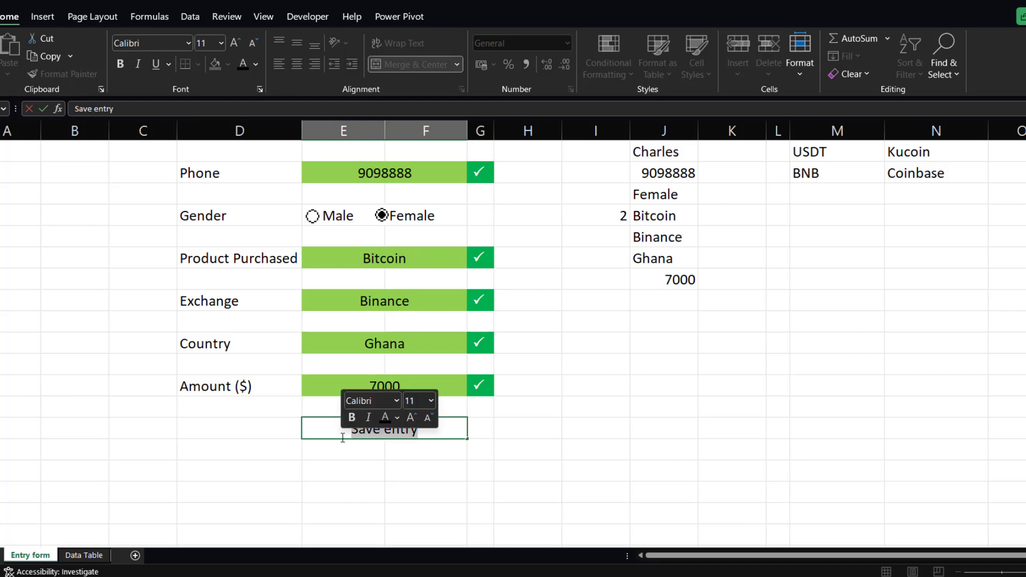
click(525, 458)
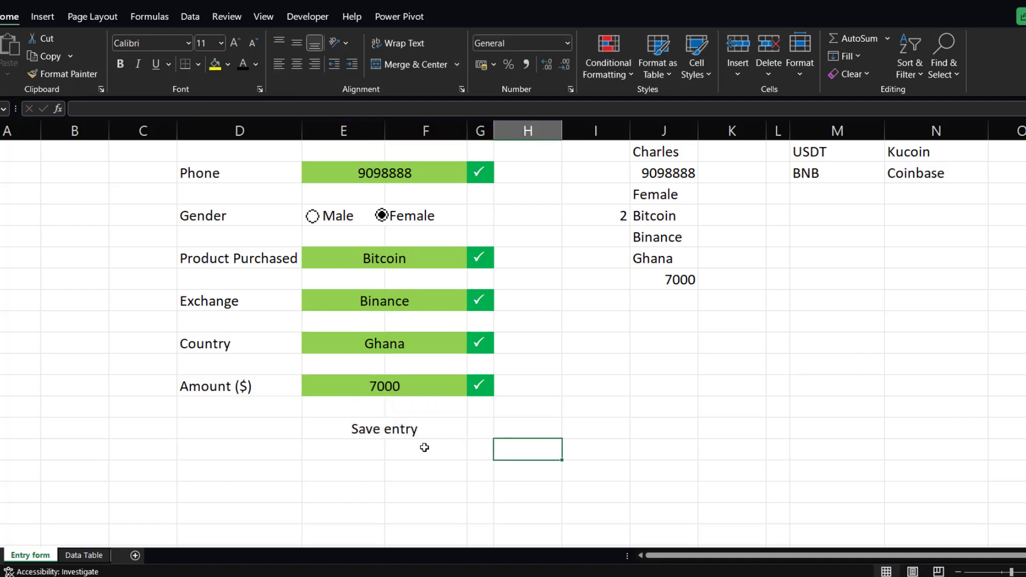
click(323, 433)
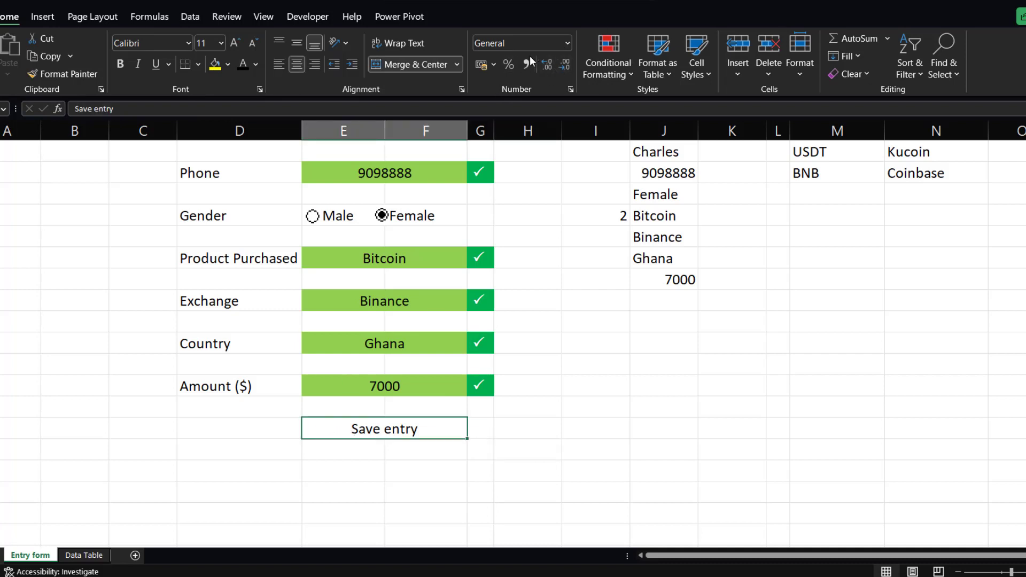
click(625, 72)
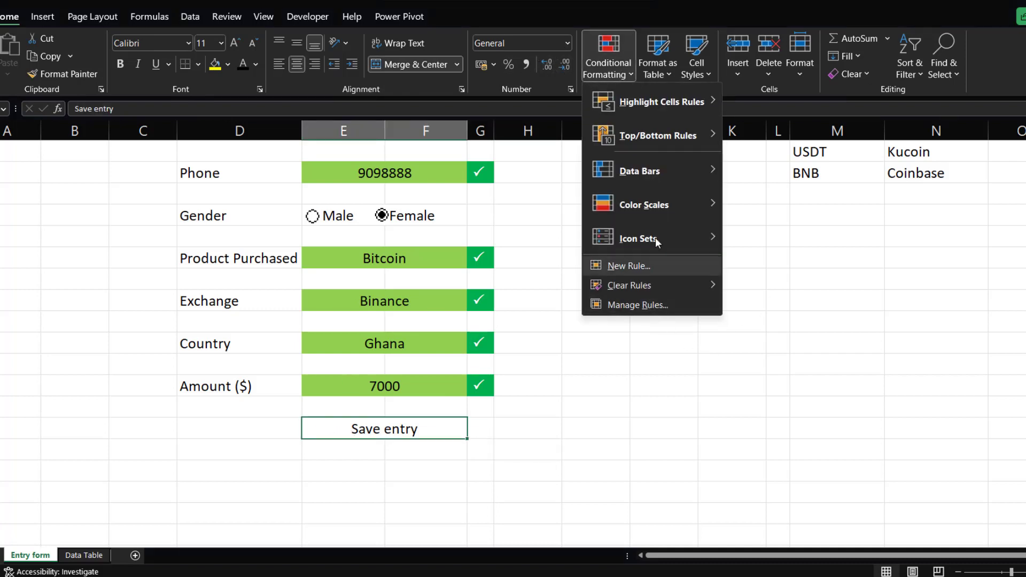
mouse_move(676, 102)
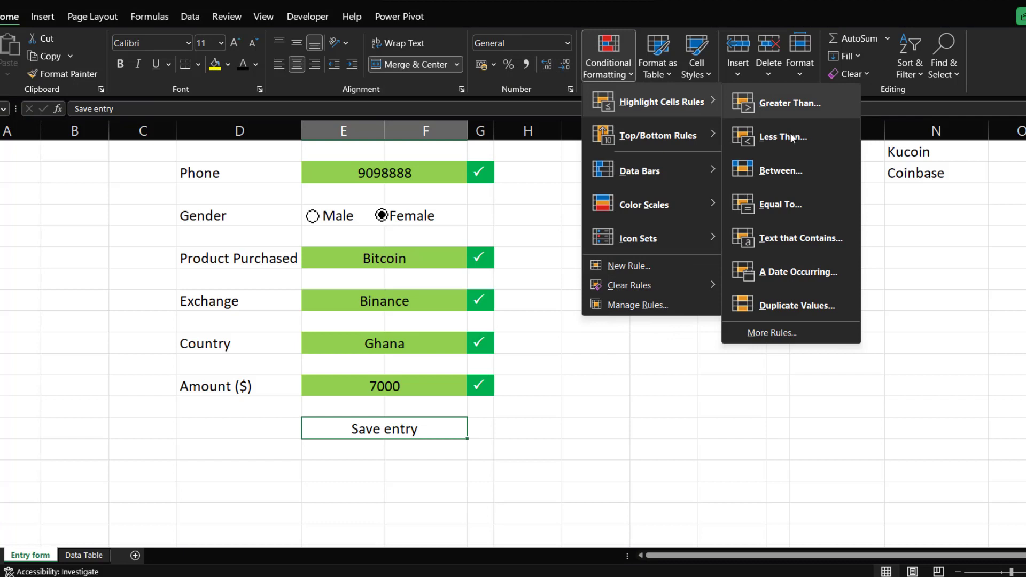
click(777, 331)
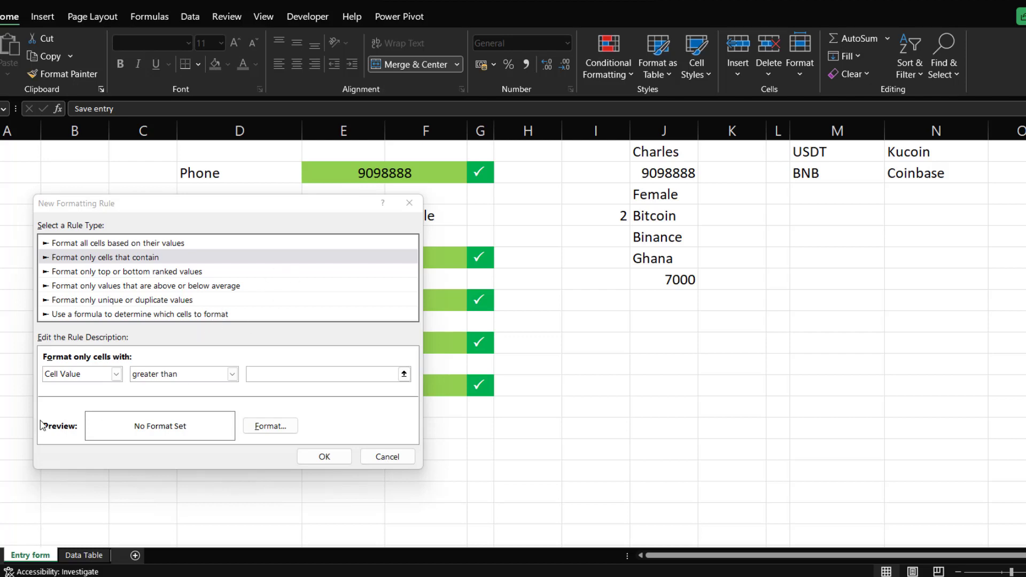
click(410, 203)
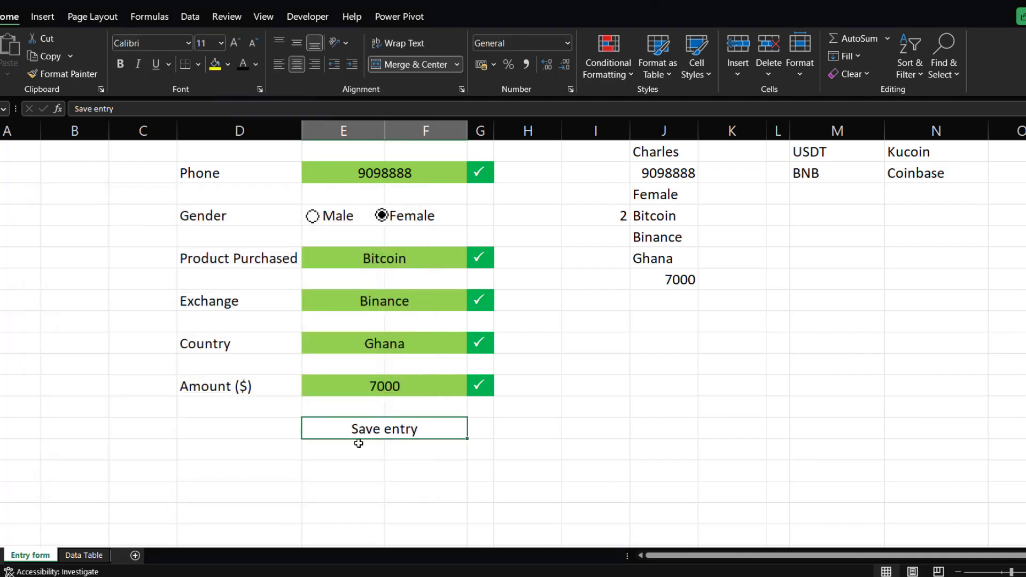
Give the Save entry cell a light green fill and a white font colour.
click(227, 64)
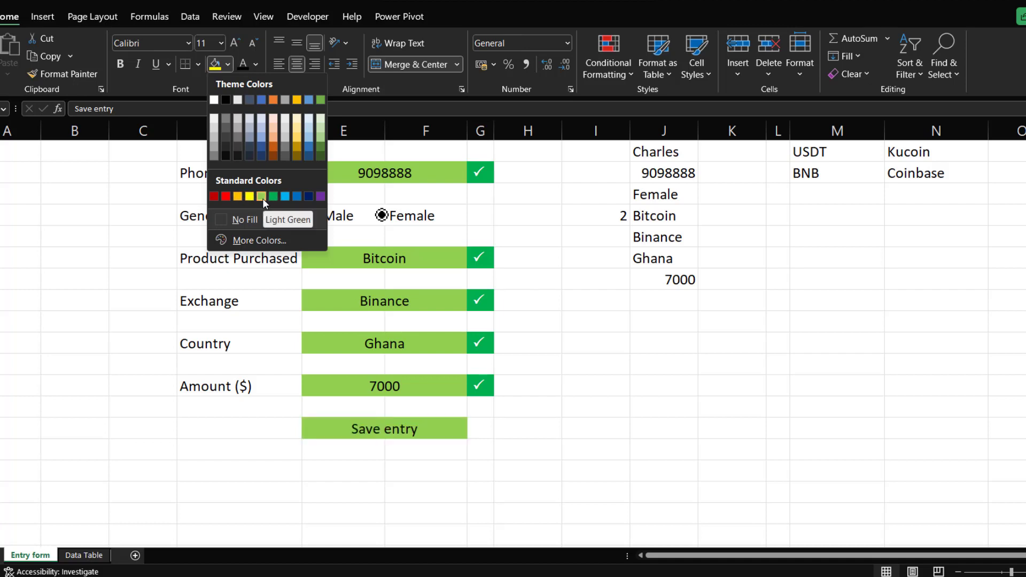
click(320, 135)
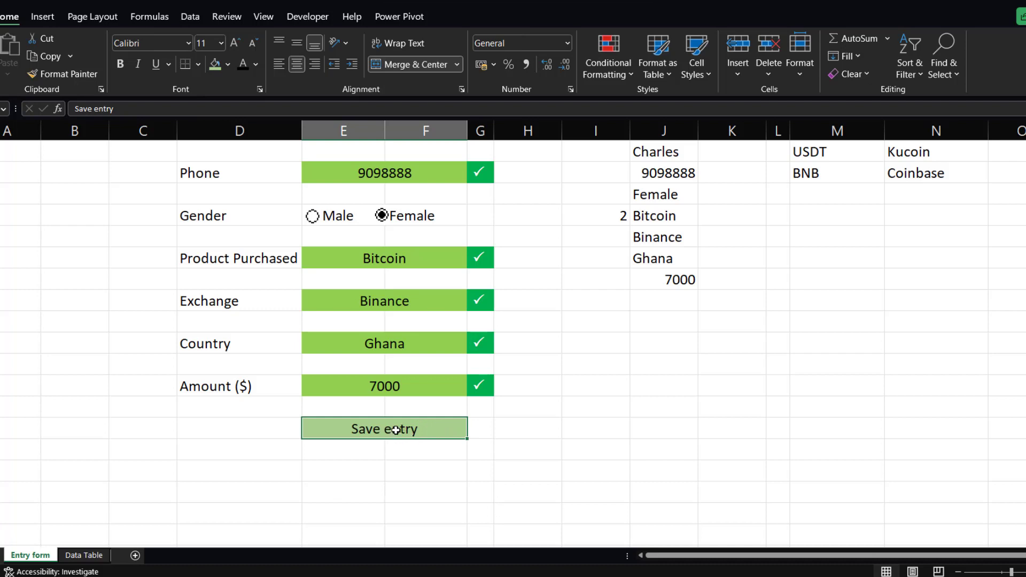
click(258, 60)
click(267, 121)
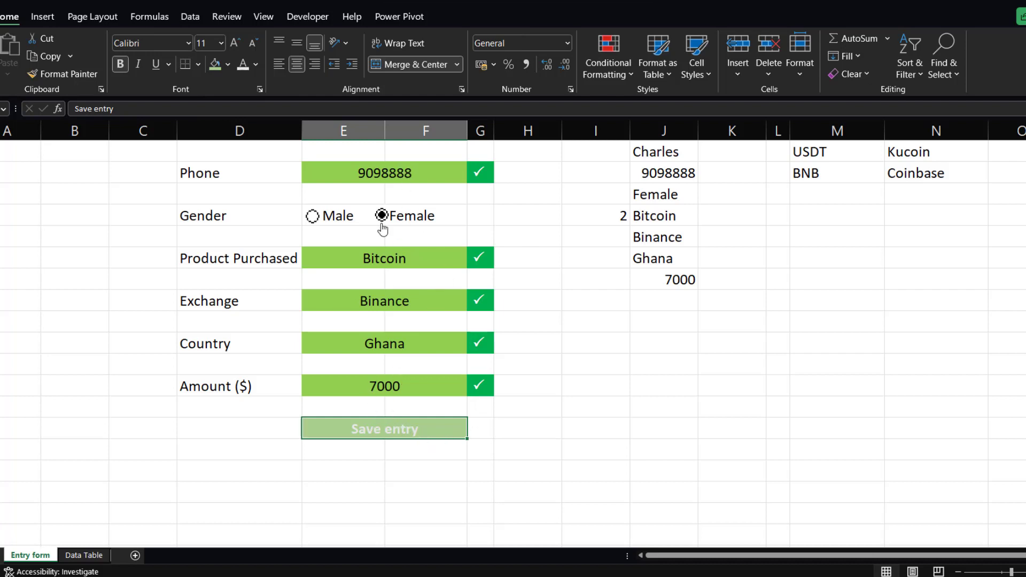
In cell I14, count the filled form fields with =COUNTA(E3,E5,J6,E9,E11,E13,E15).
scroll(531, 294, up, 1)
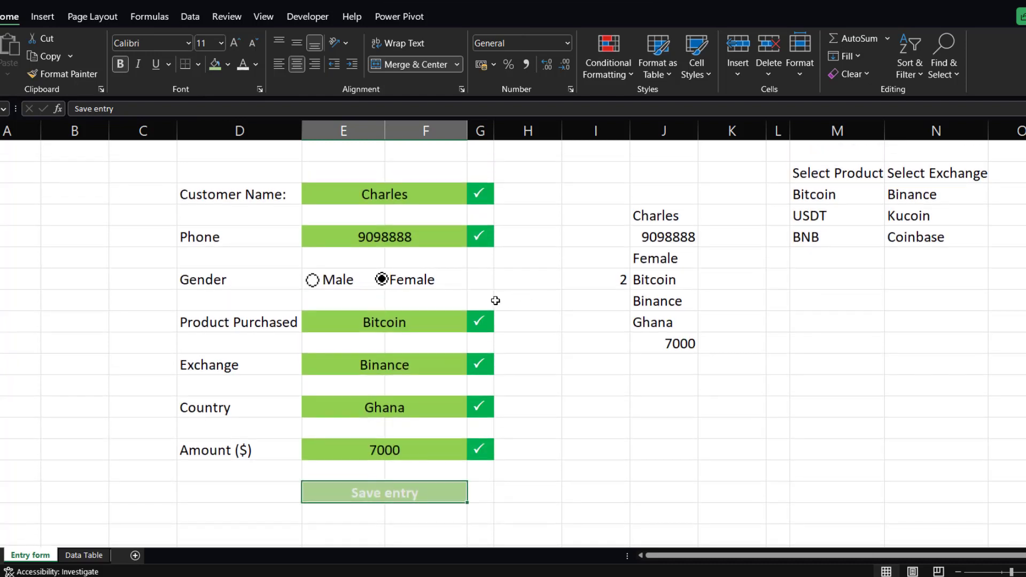
click(606, 389)
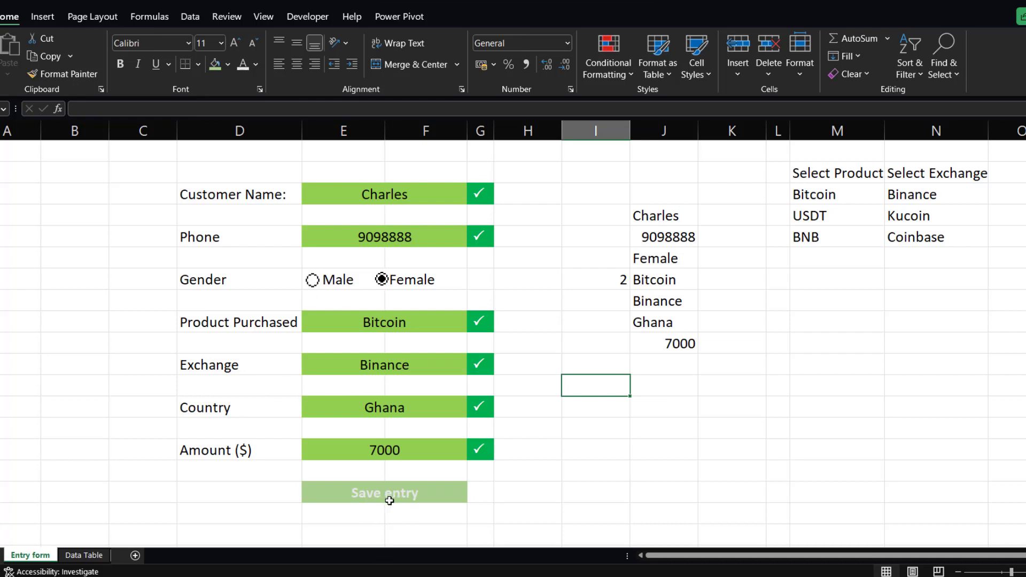
text(=co)
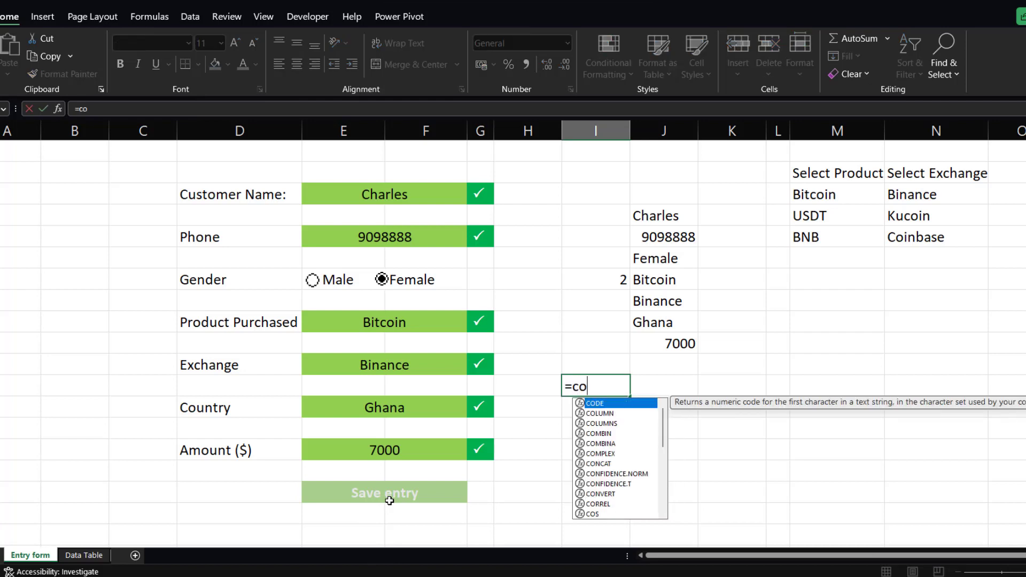
text(unta)
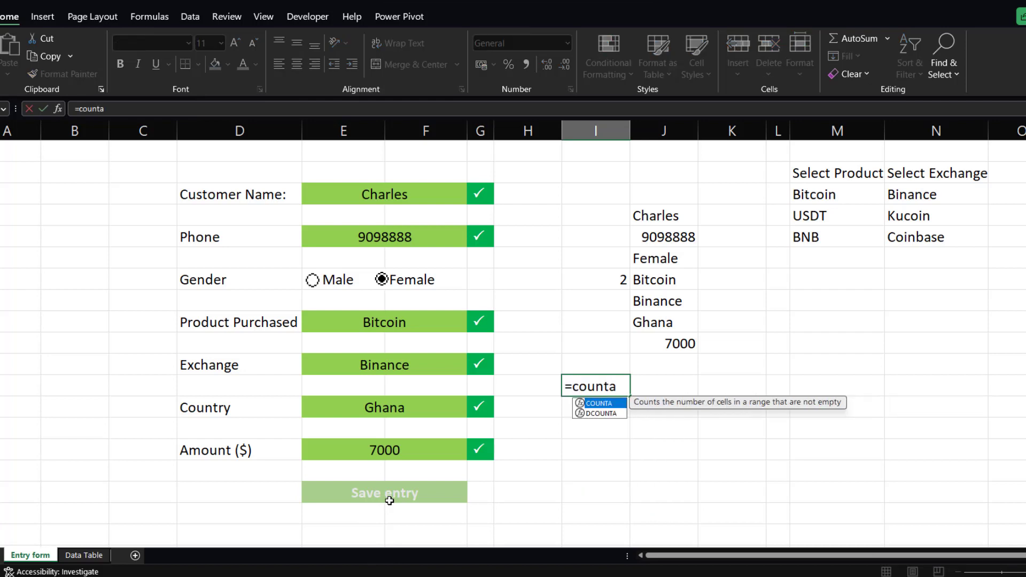
key(Tab)
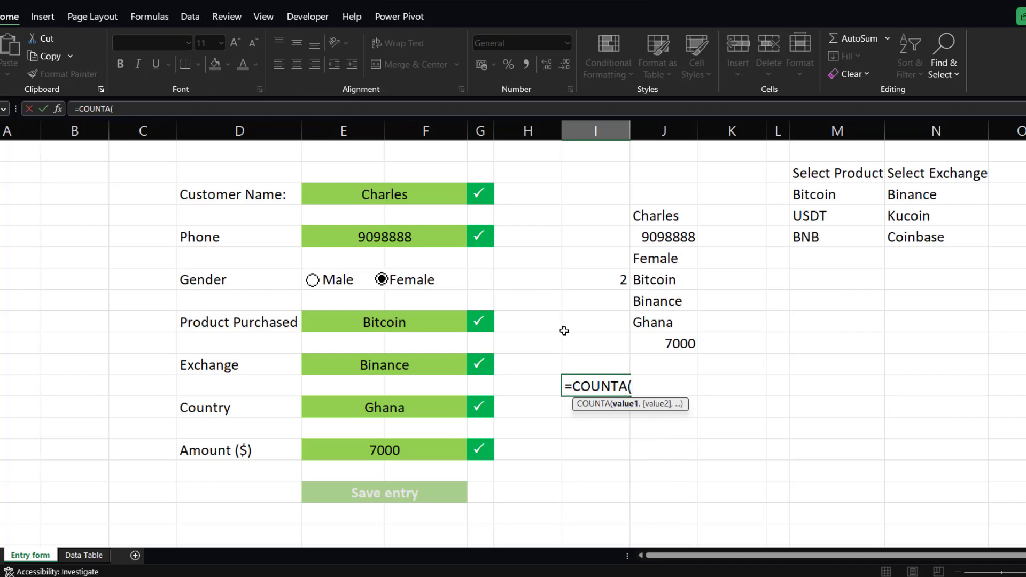
click(359, 194)
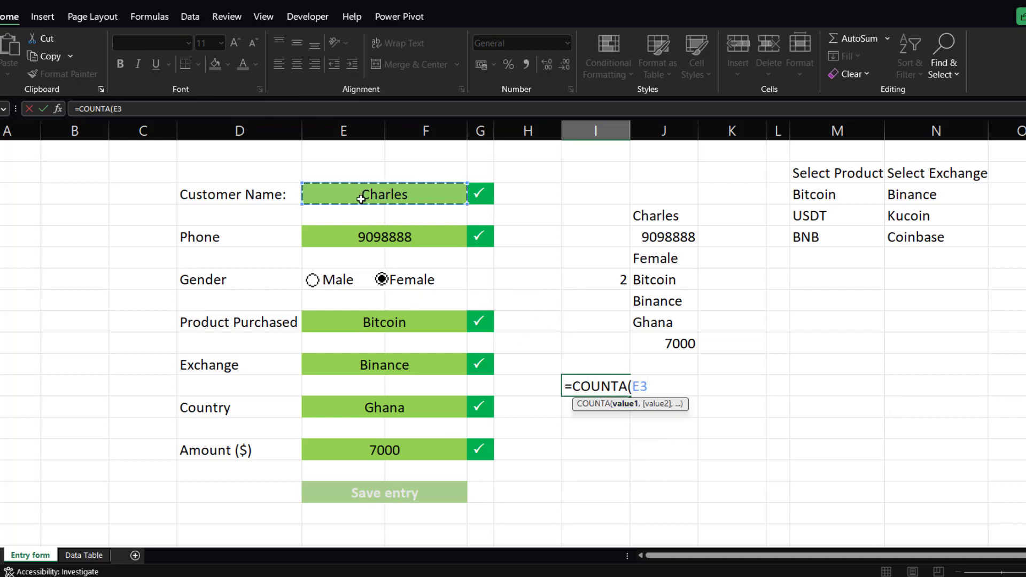
text(,)
click(392, 243)
text(,)
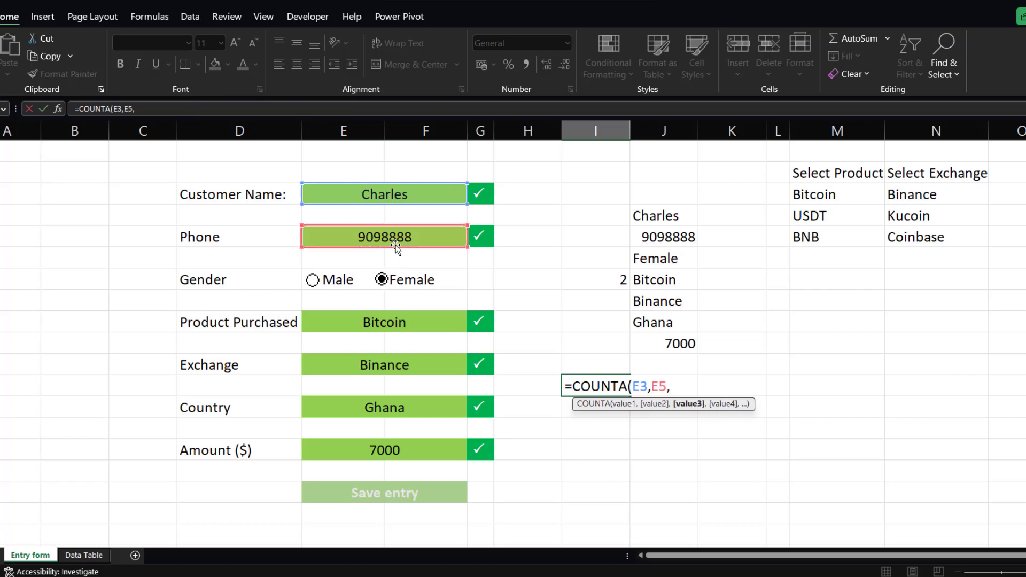
click(633, 258)
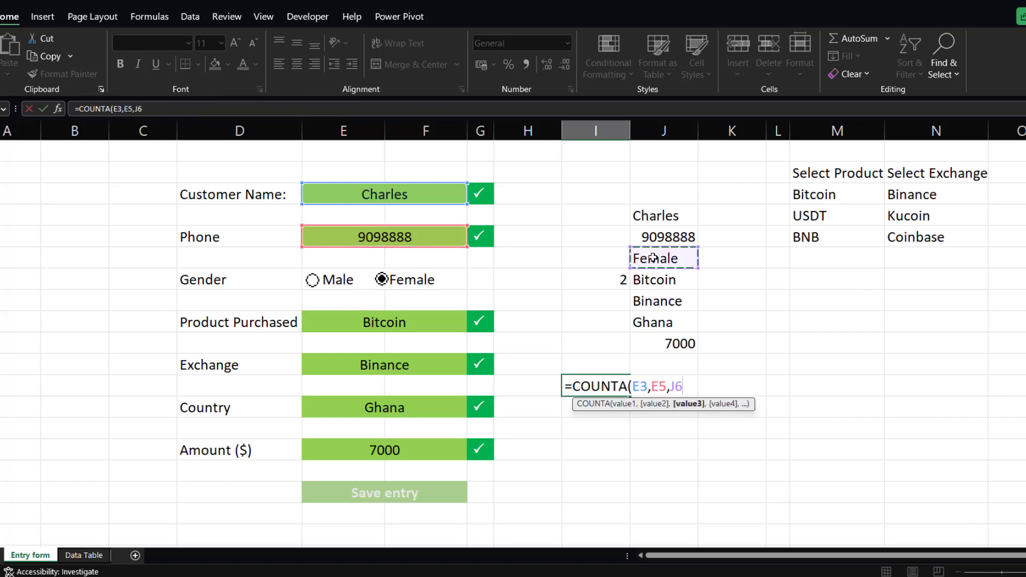
text(,)
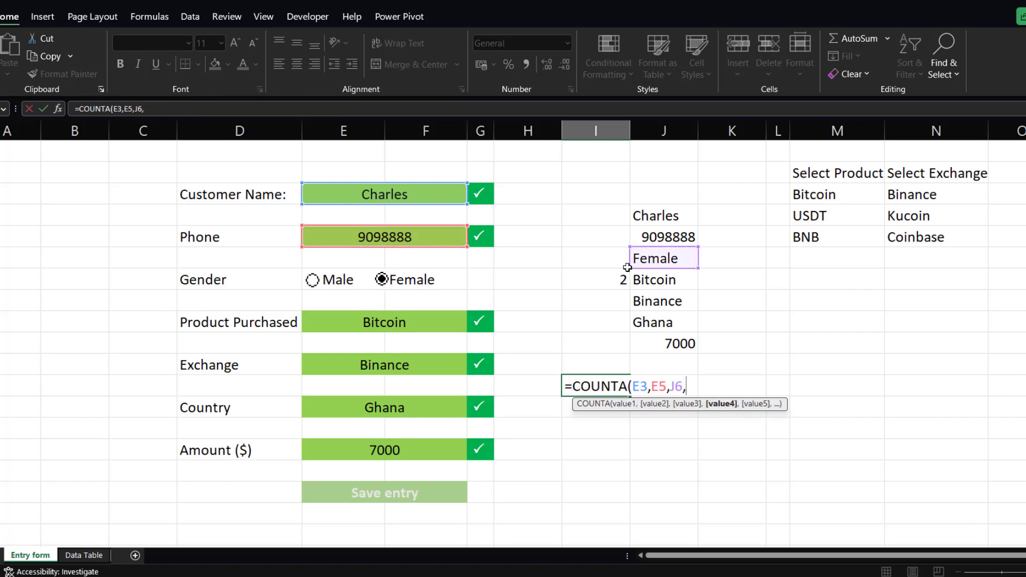
click(398, 325)
text(,)
click(402, 365)
text(,)
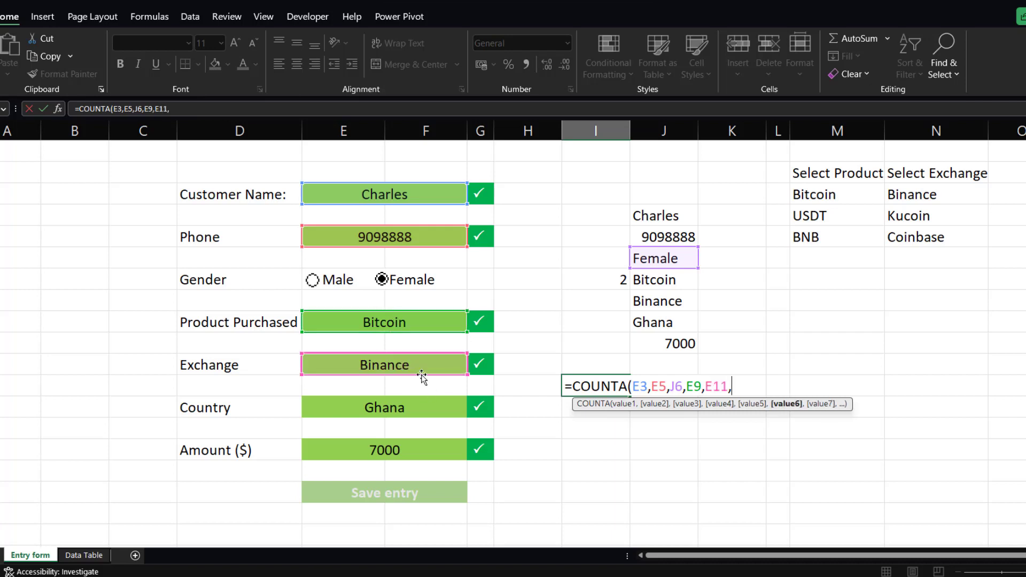
click(400, 408)
text(,)
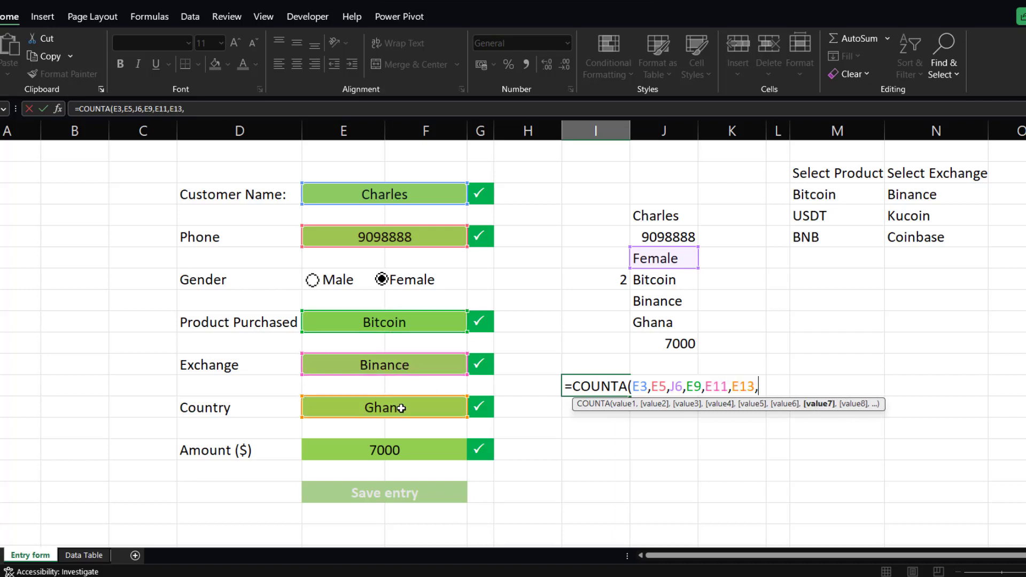
click(396, 452)
text(,)
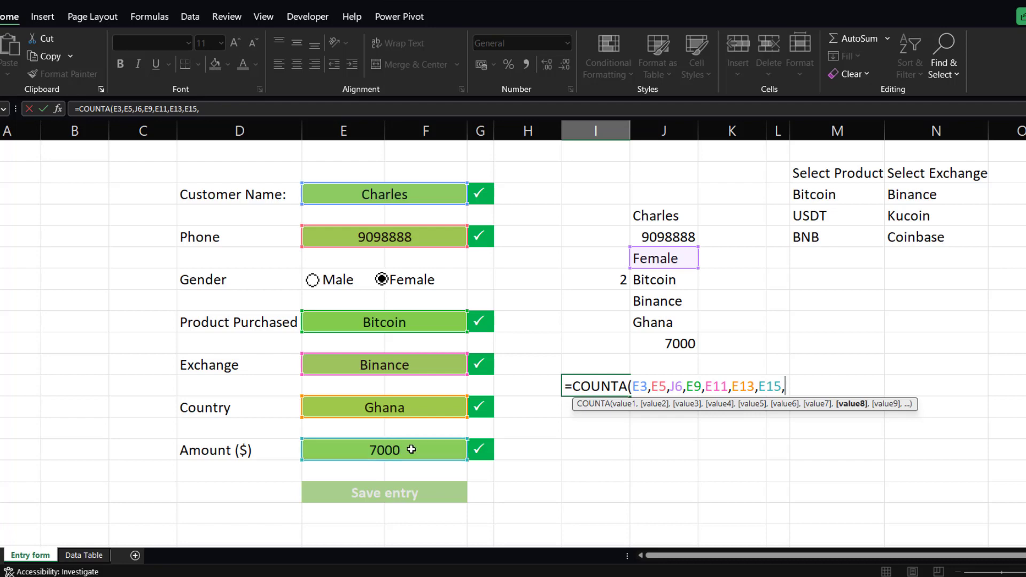
key(BackSpace)
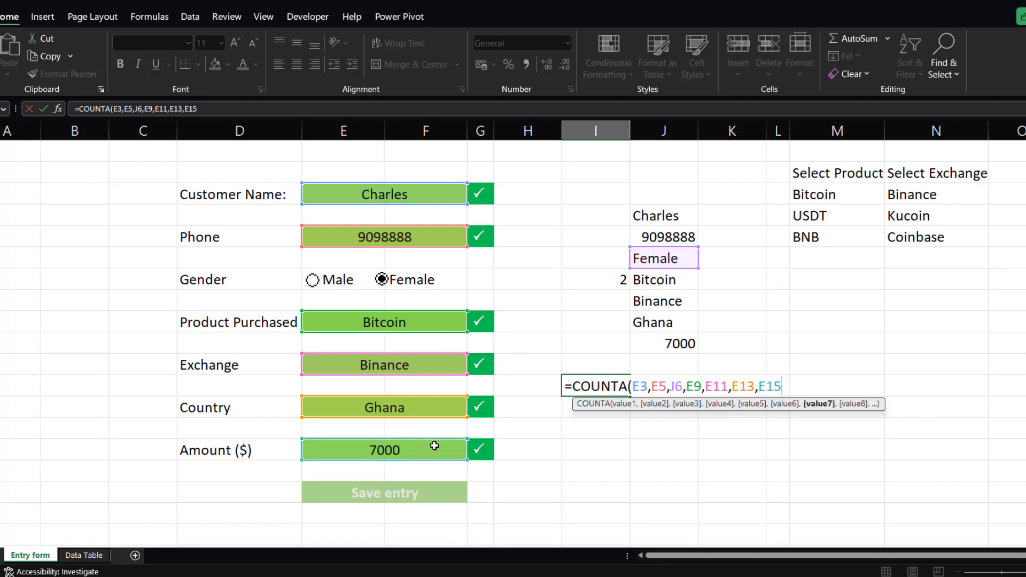
text())
key(Return)
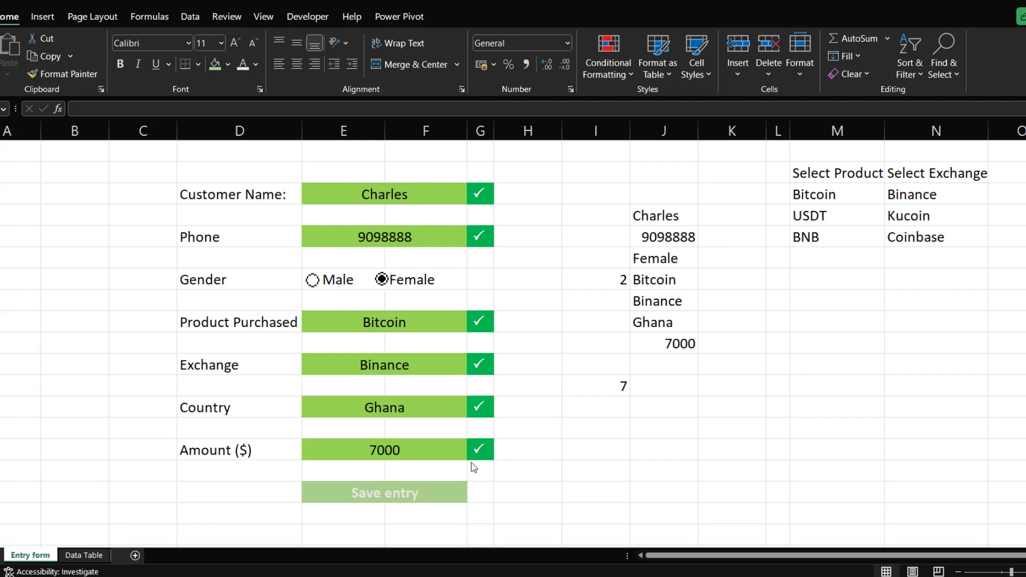
Copy the COUNTA formula text from cell I14 while editing it.
click(377, 494)
click(405, 490)
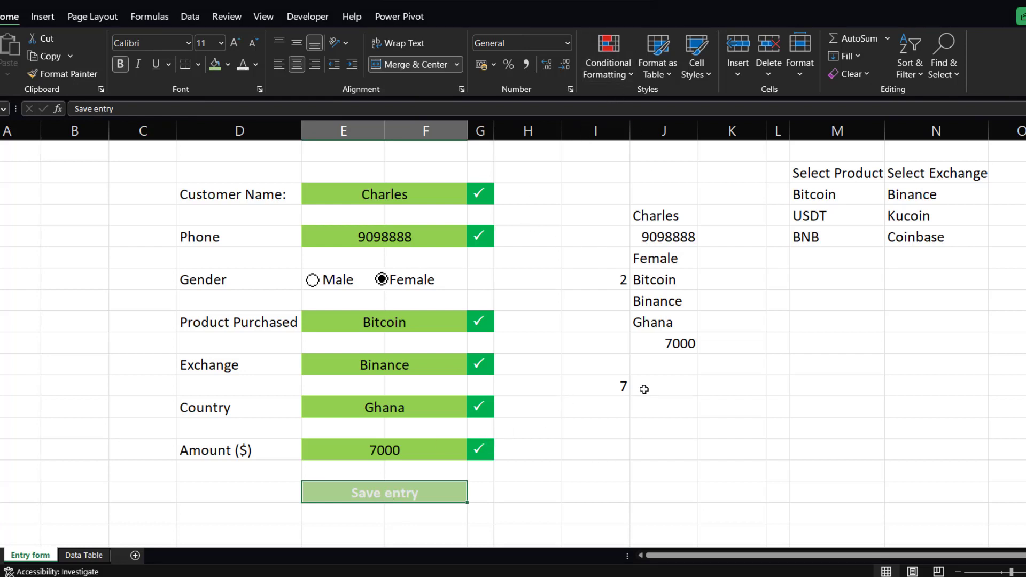
double_click(609, 387)
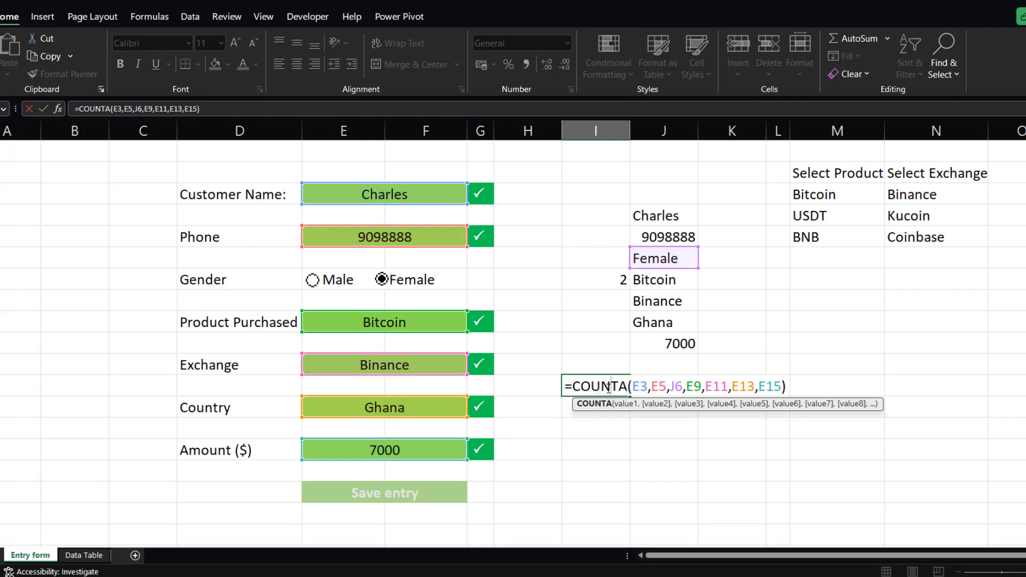
key(ctrl+a)
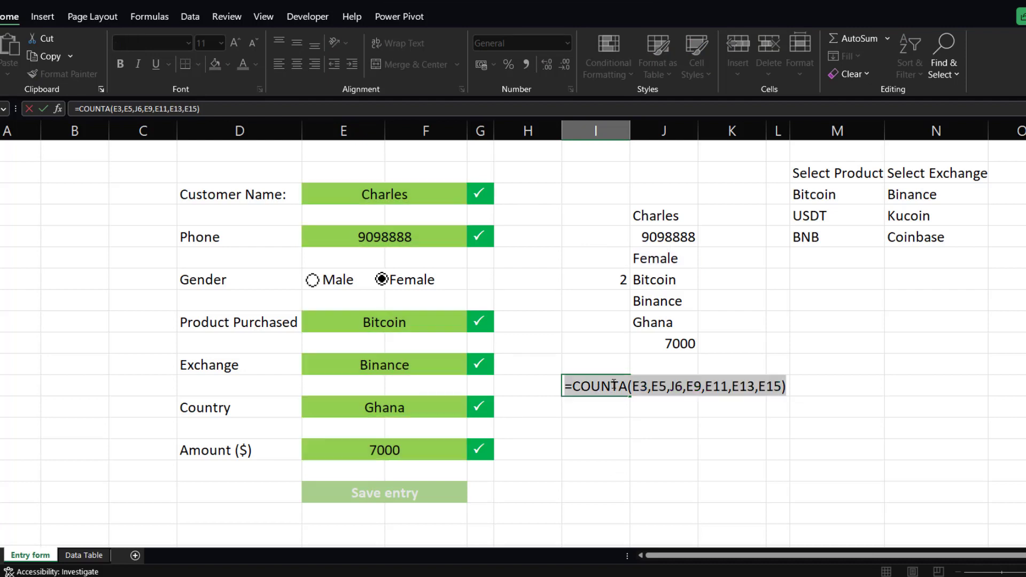
key(BackSpace)
key(ctrl+z)
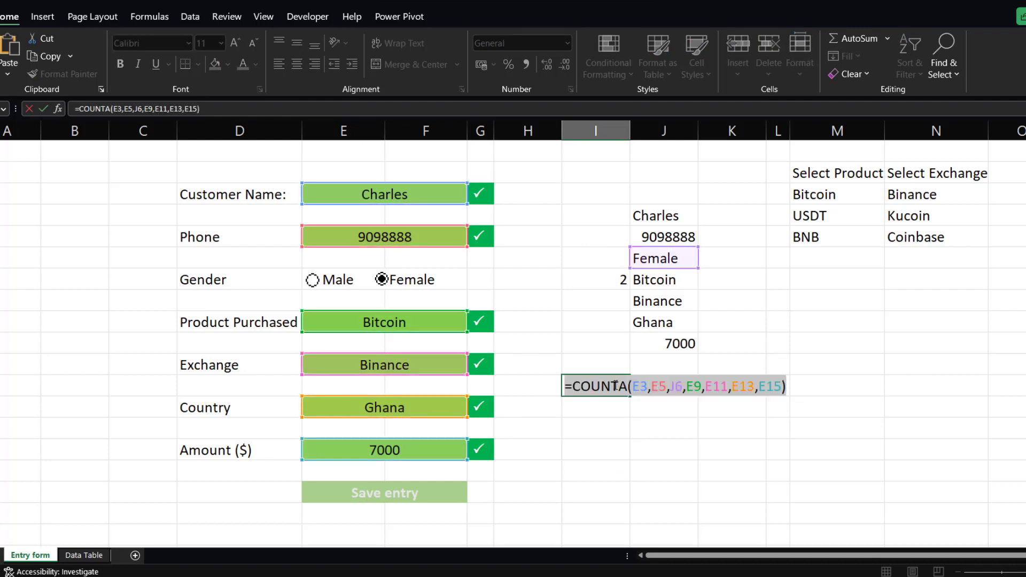
key(Return)
double_click(621, 386)
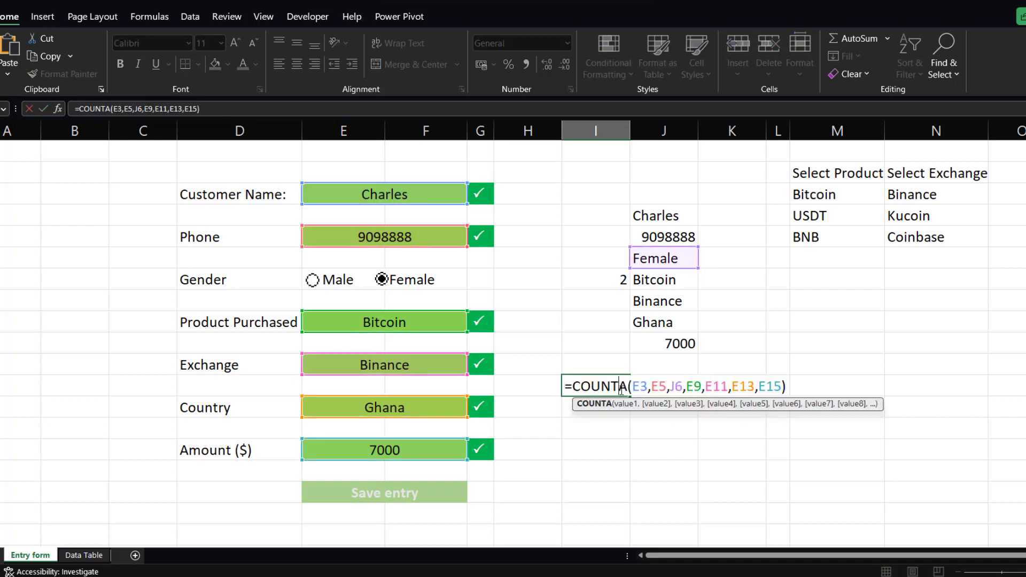
key(ctrl+a)
key(ctrl+c)
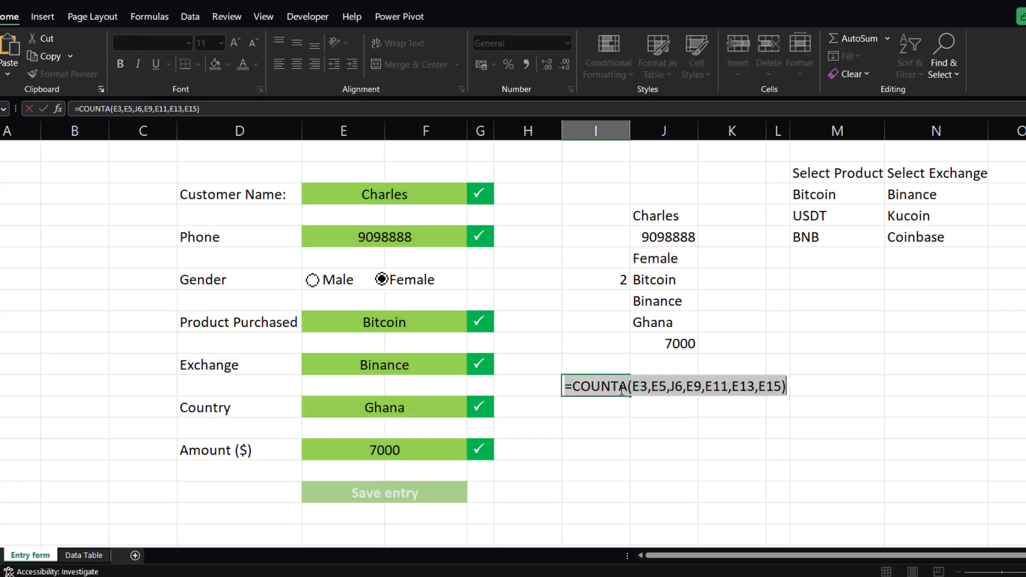
key(Return)
On the Save entry cell, add a formula-based conditional formatting rule =COUNTA(E3,E5,J6,E9,E11,E13,E15)=7.
click(432, 494)
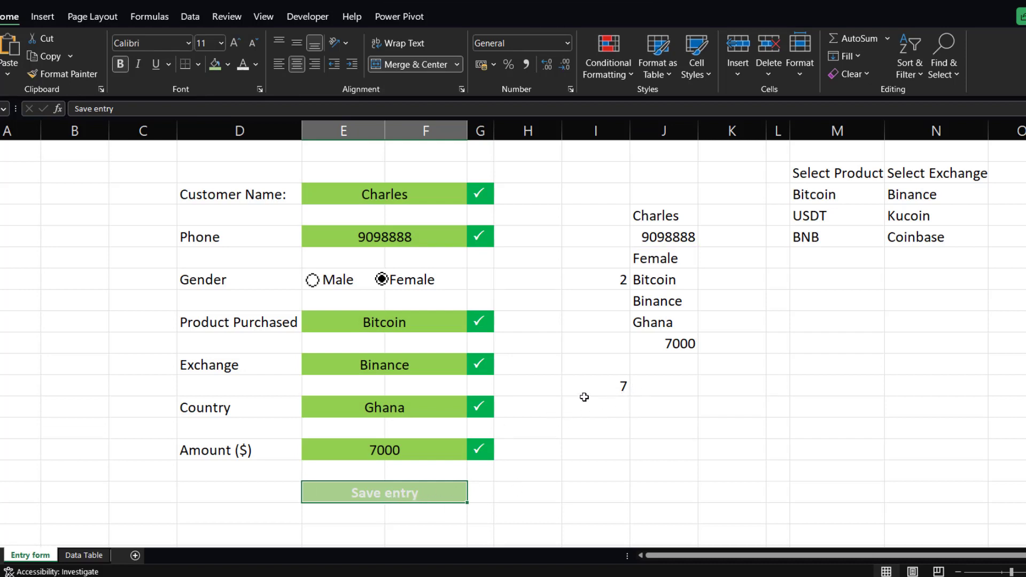
click(633, 72)
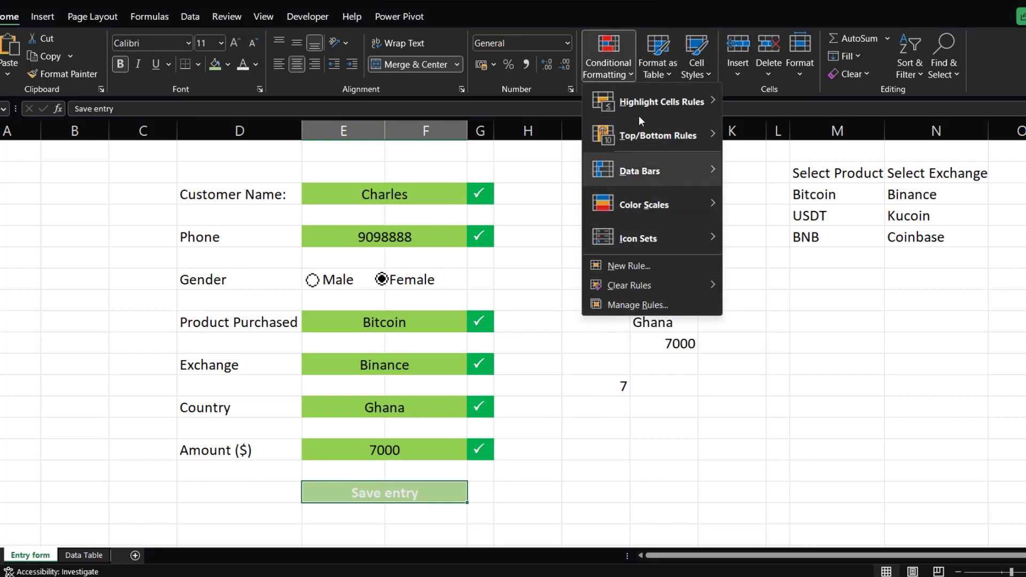
mouse_move(683, 107)
click(781, 331)
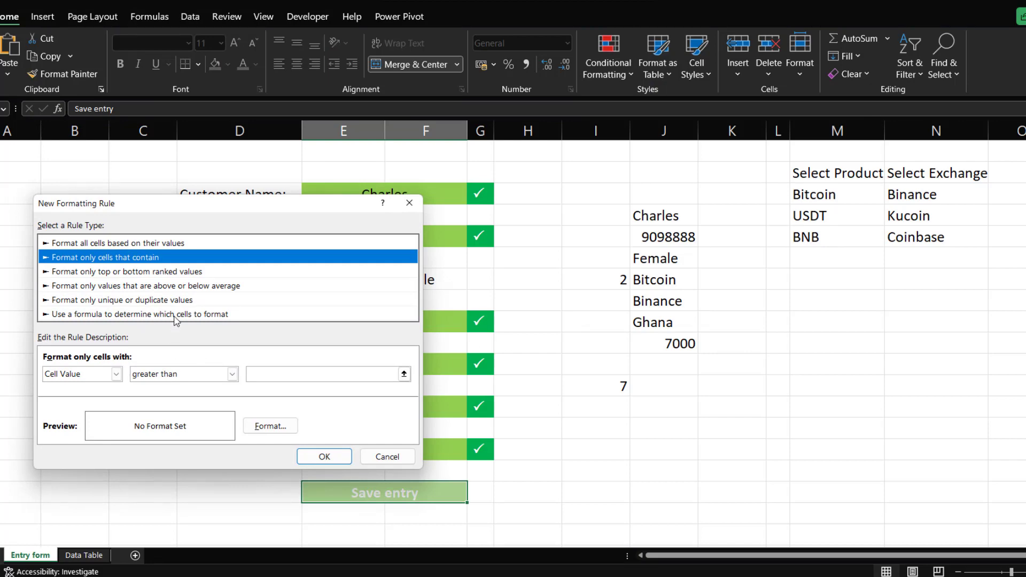
click(175, 315)
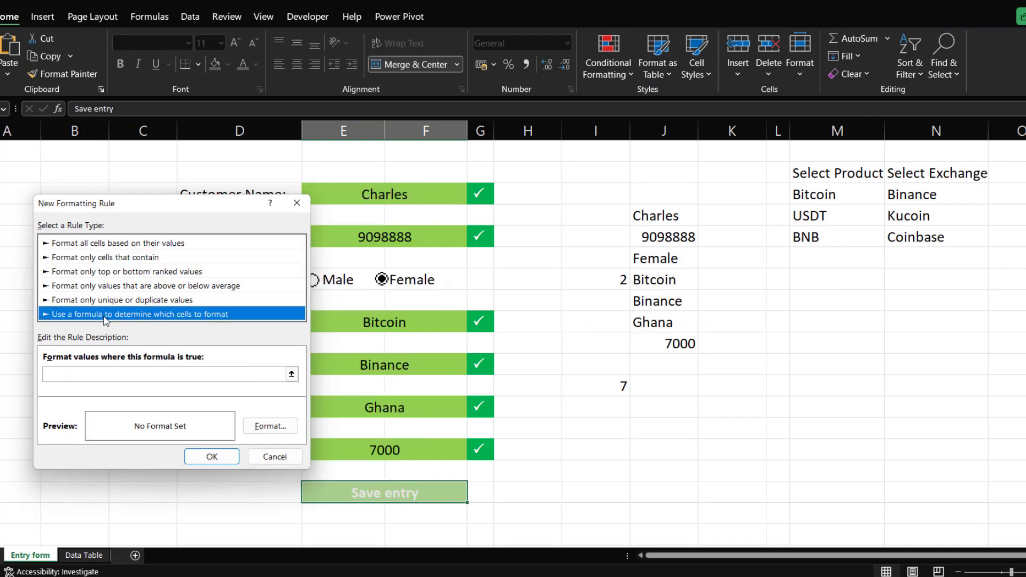
click(86, 373)
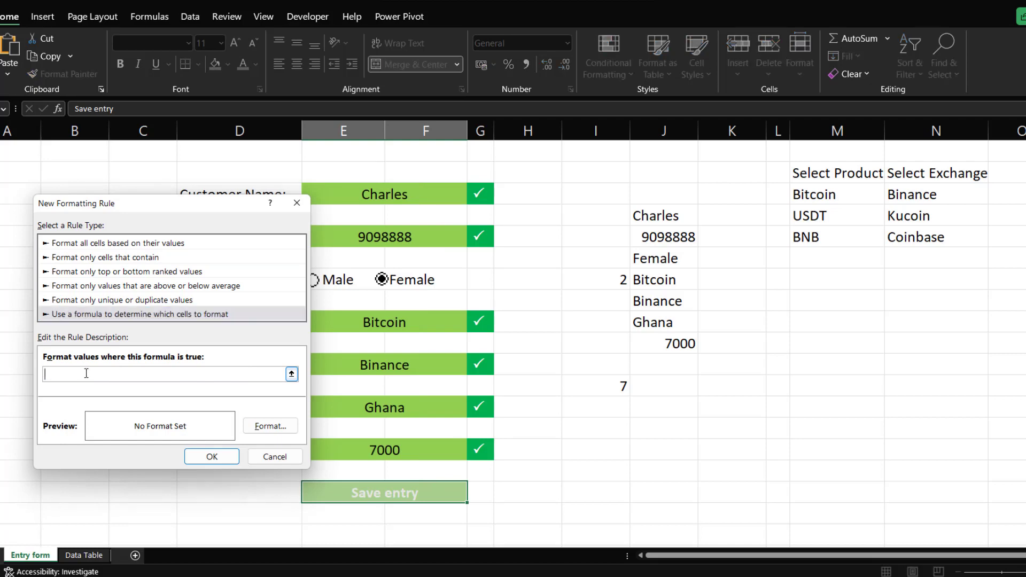
key(ctrl+v)
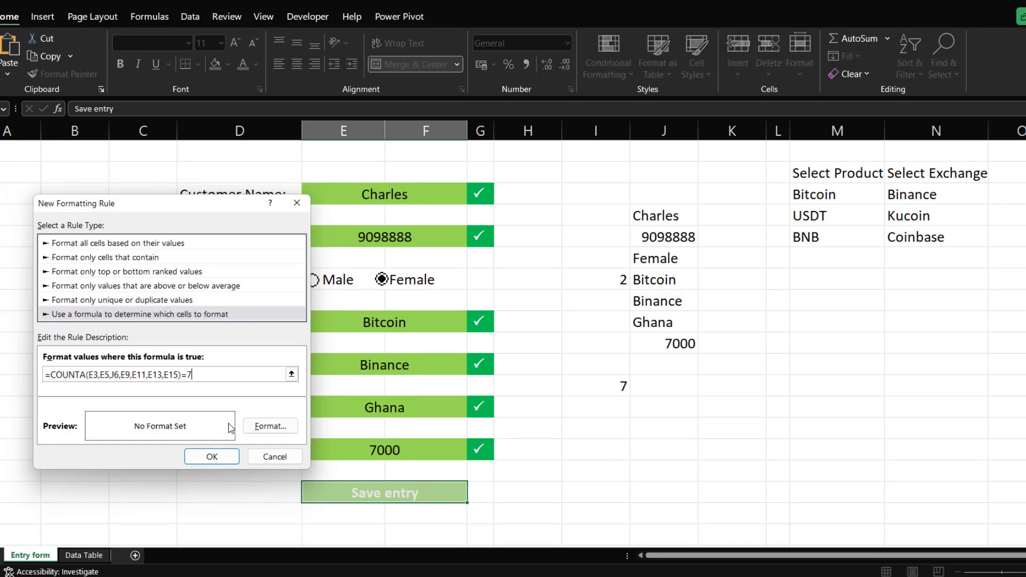
Give the rule a darker green fill from the custom colour picker and apply it.
click(270, 426)
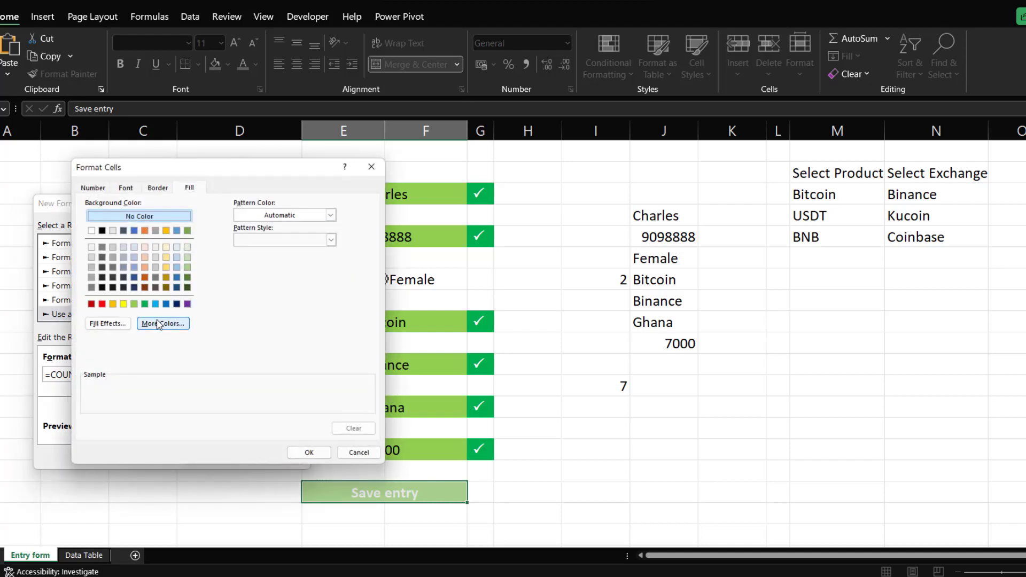
click(162, 324)
click(154, 290)
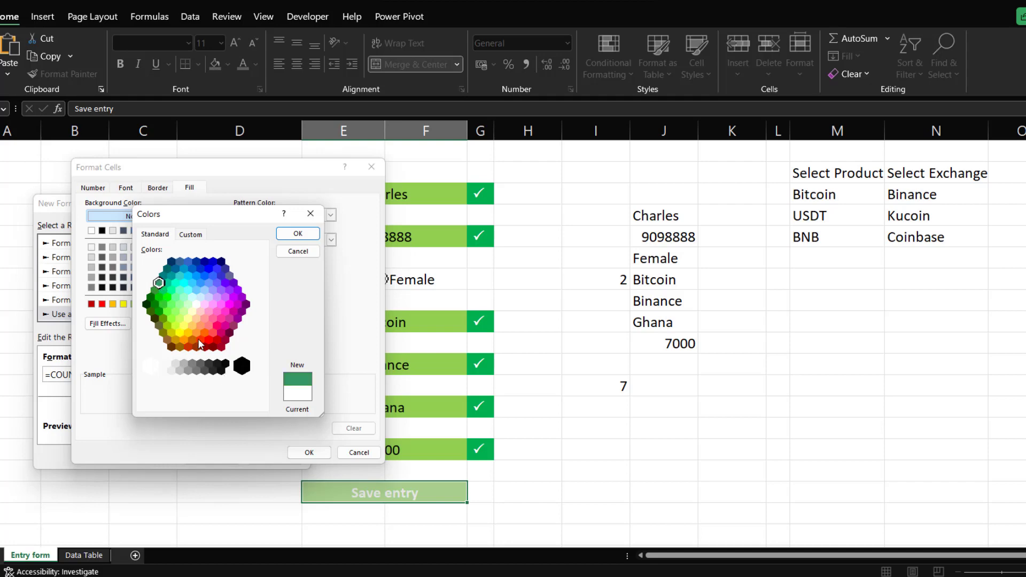
click(298, 233)
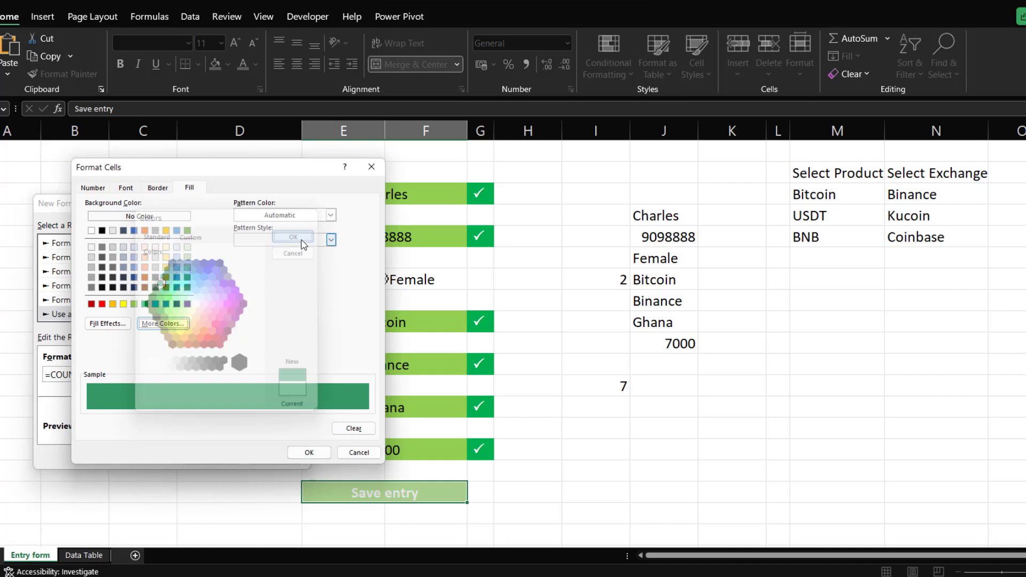
click(308, 453)
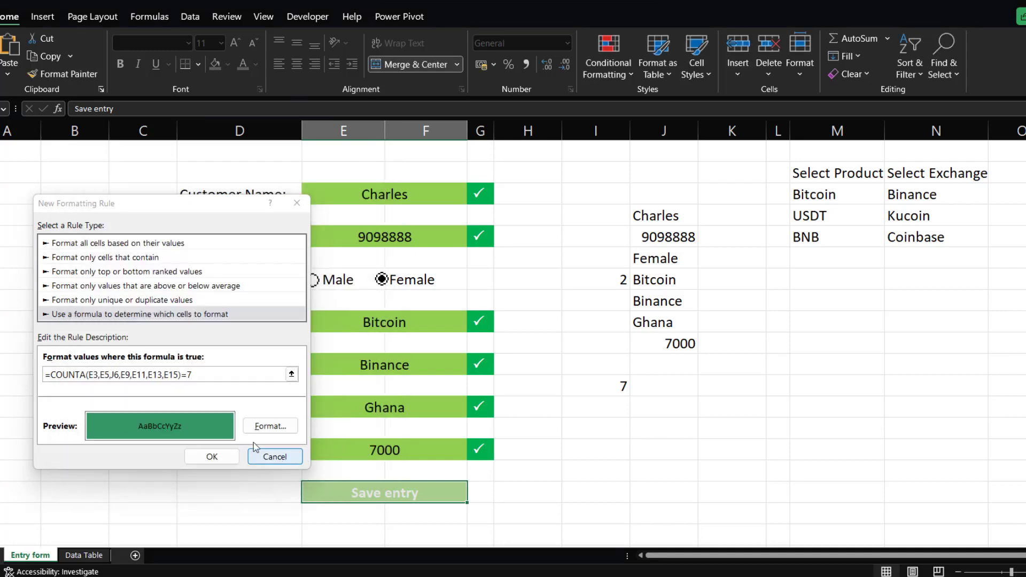
click(211, 454)
click(559, 462)
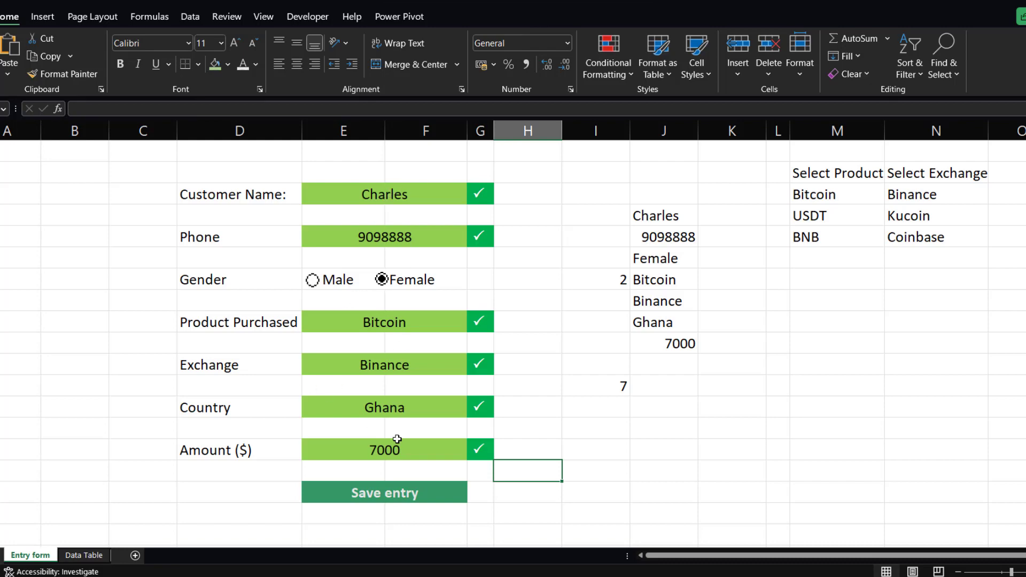
Test the rule by deleting the Country value, then undo the deletion.
click(415, 413)
key(Delete)
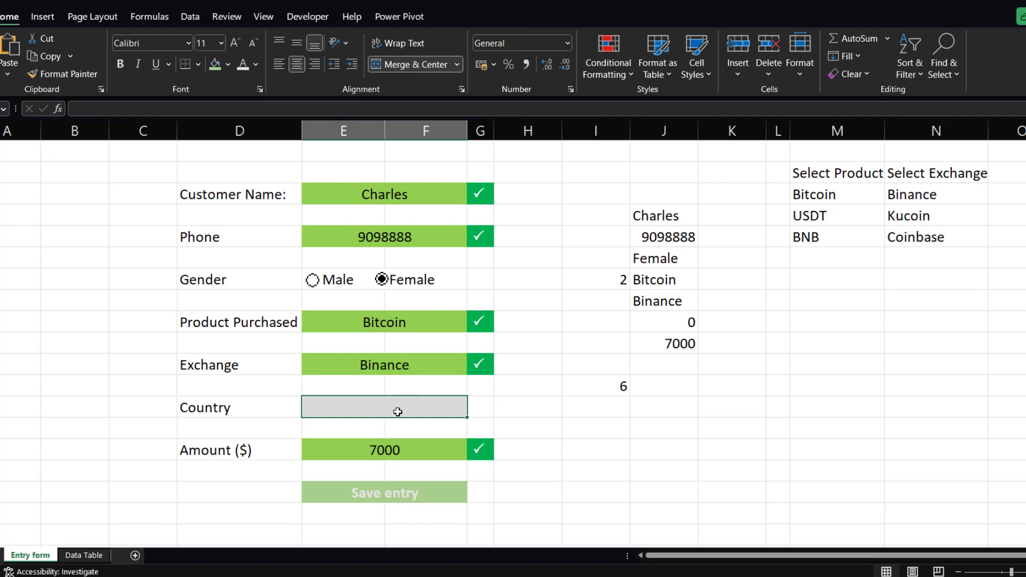
key(ctrl+z)
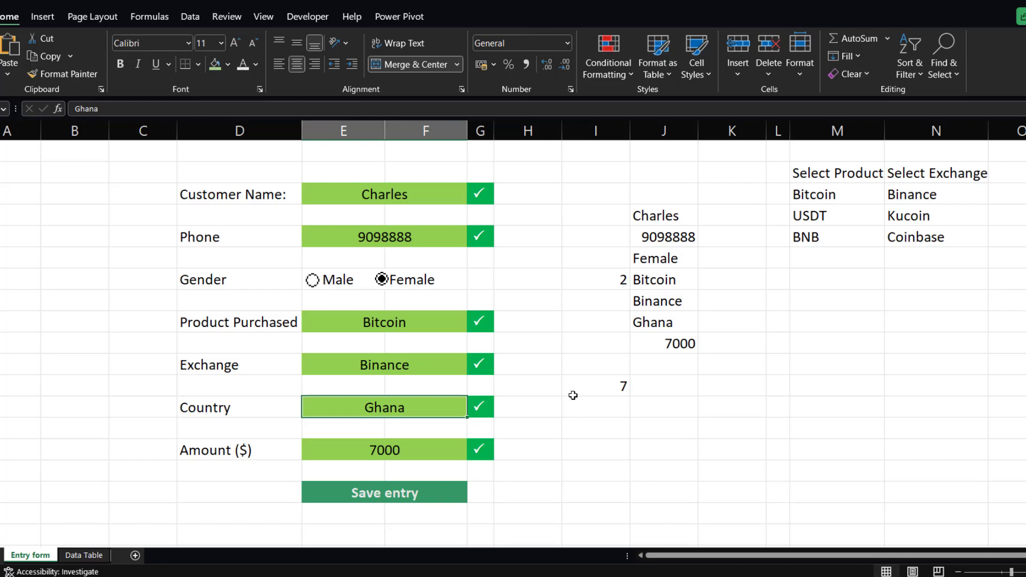
Switch to the finished example workbook to demonstrate its Save Entry button and saved records, then return.
click(377, 493)
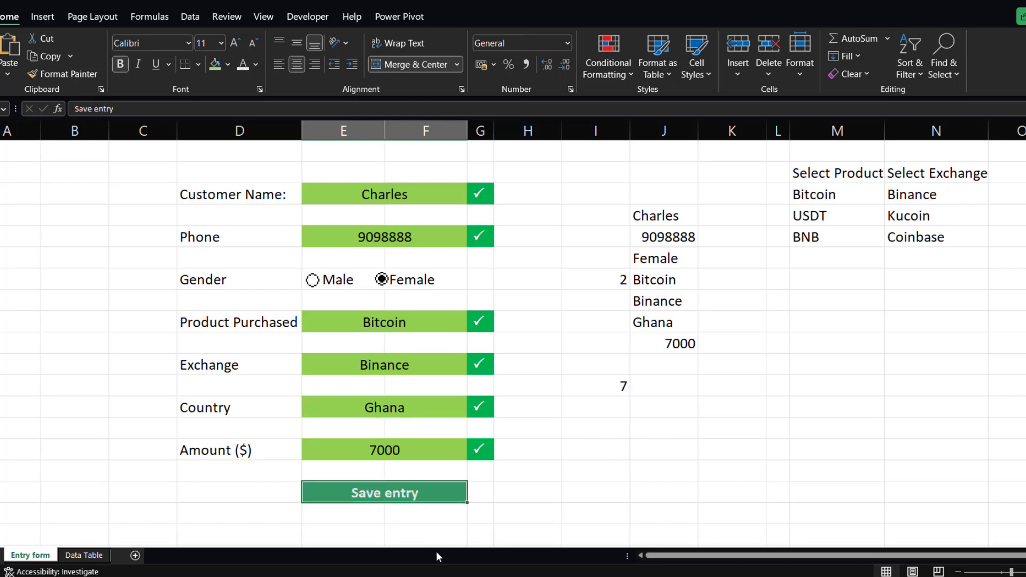
mouse_move(453, 576)
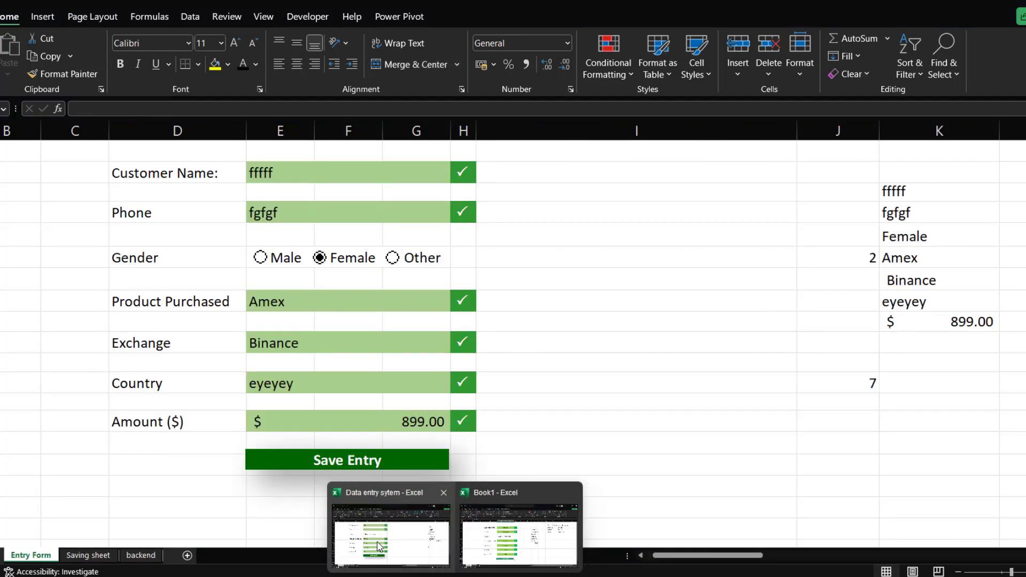
click(379, 545)
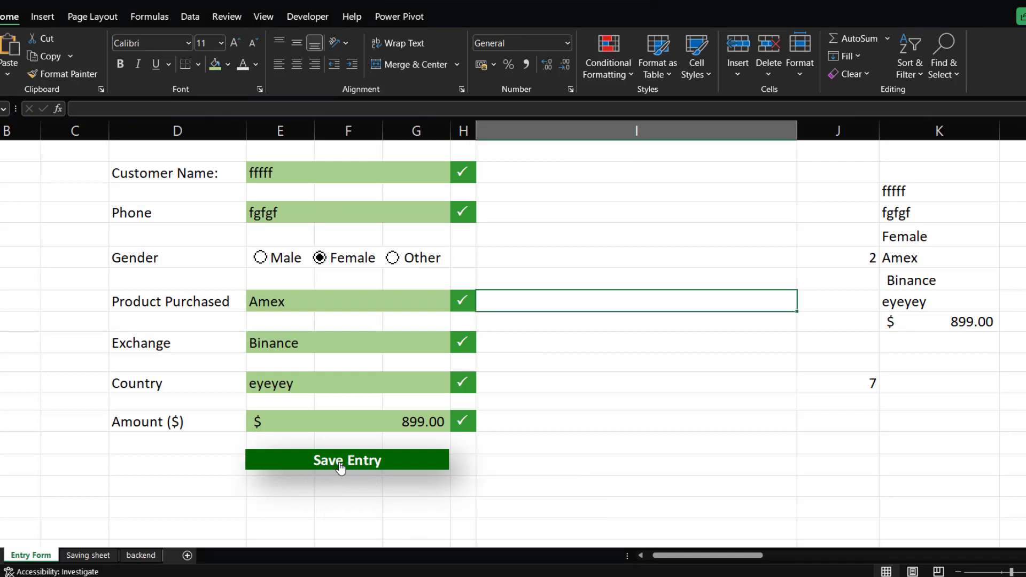
click(396, 471)
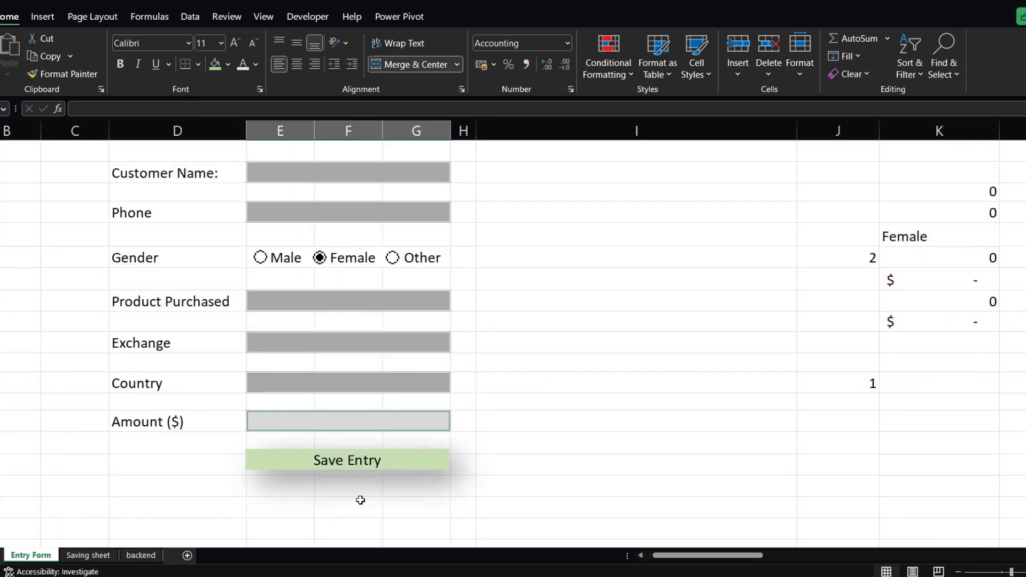
click(85, 557)
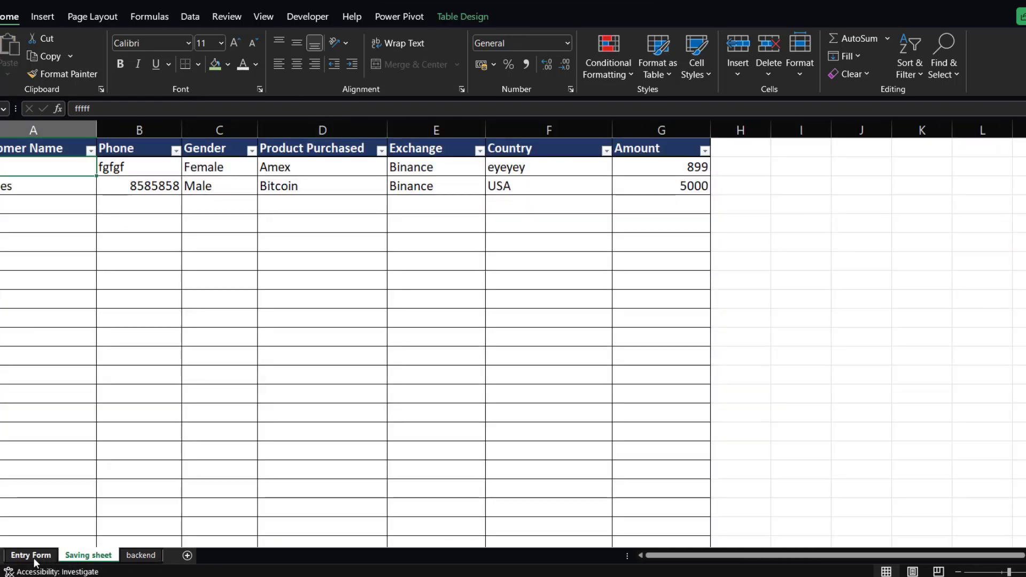
click(33, 556)
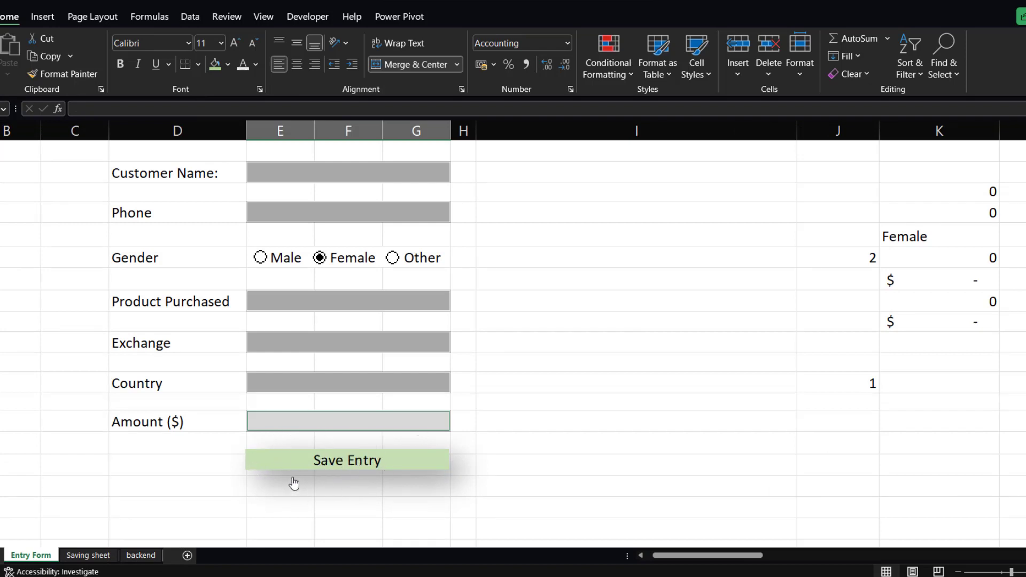
mouse_move(454, 576)
click(512, 541)
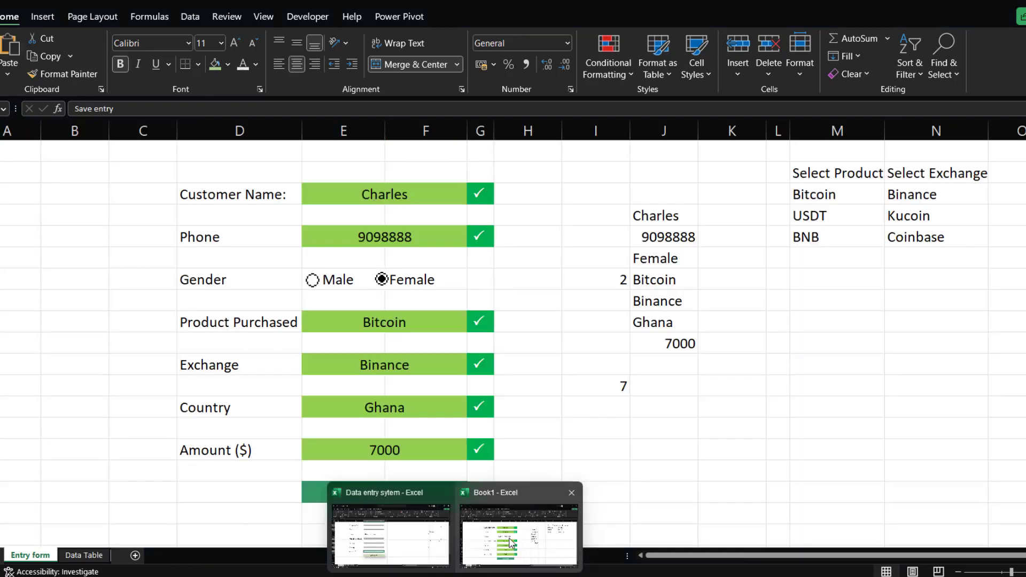
click(465, 494)
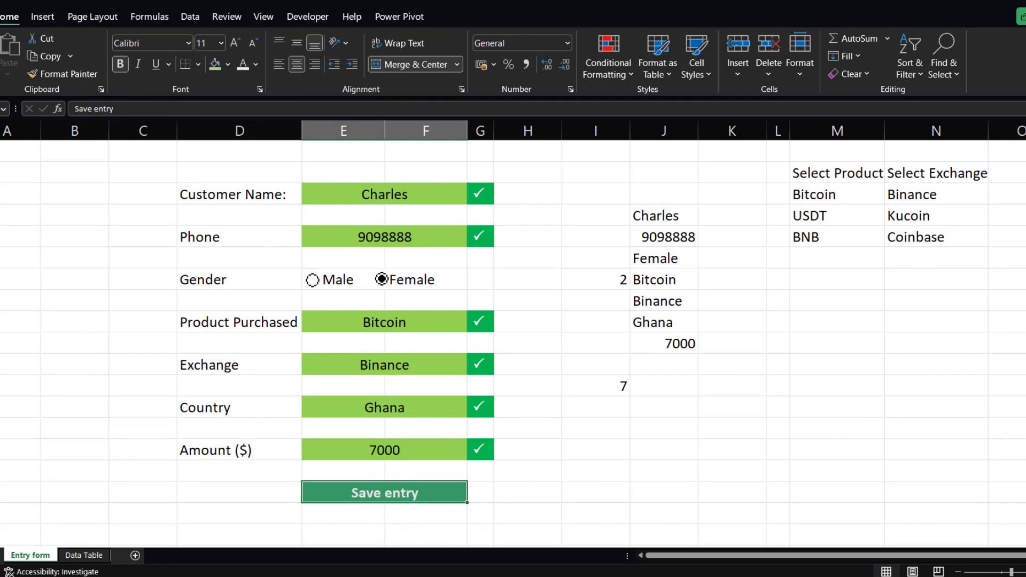
Move the whole Save entry row a few rows lower on the sheet.
click(0, 492)
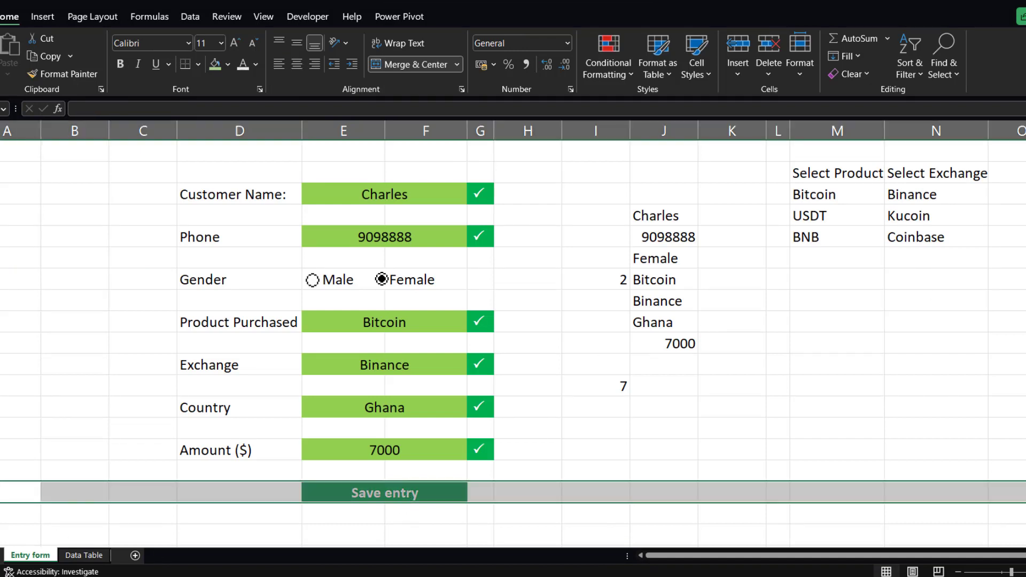
key(ctrl+c)
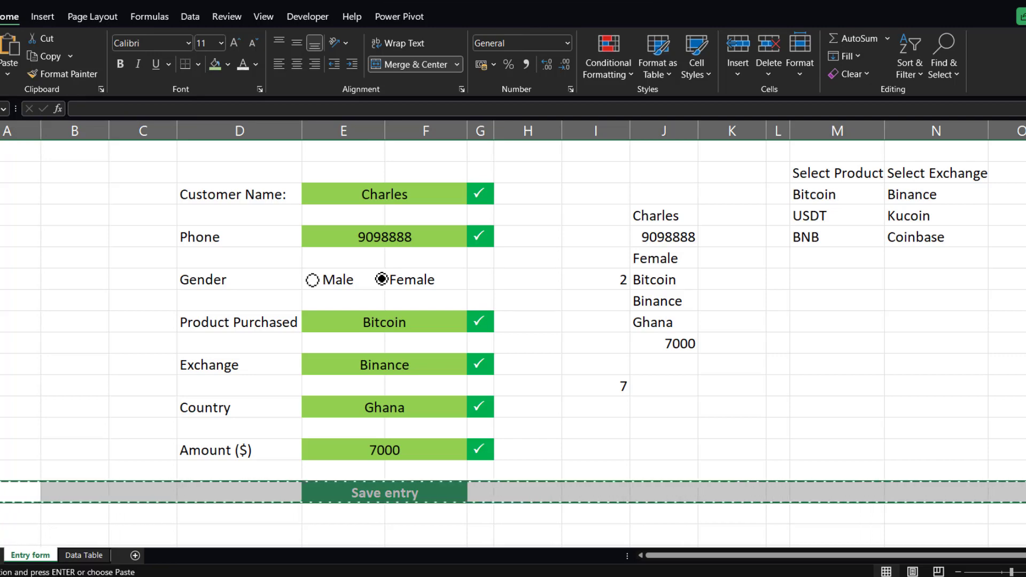
scroll(246, 469, down, 1)
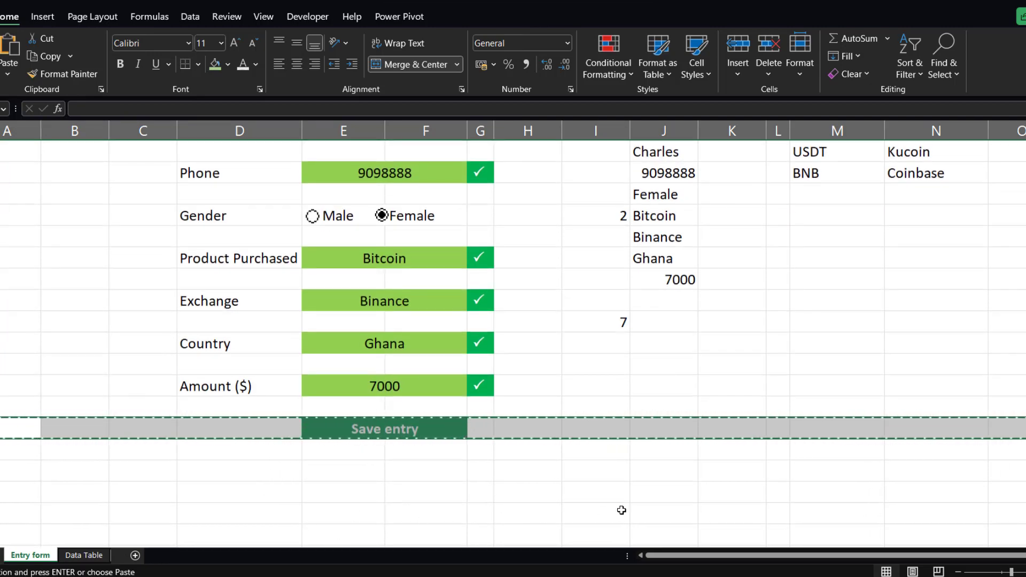
click(584, 519)
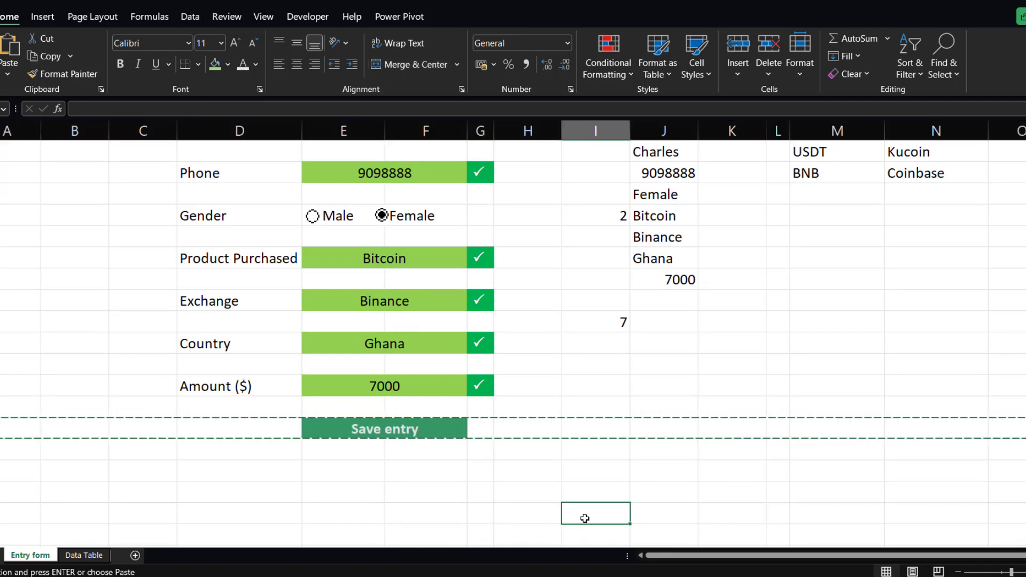
key(ctrl+v)
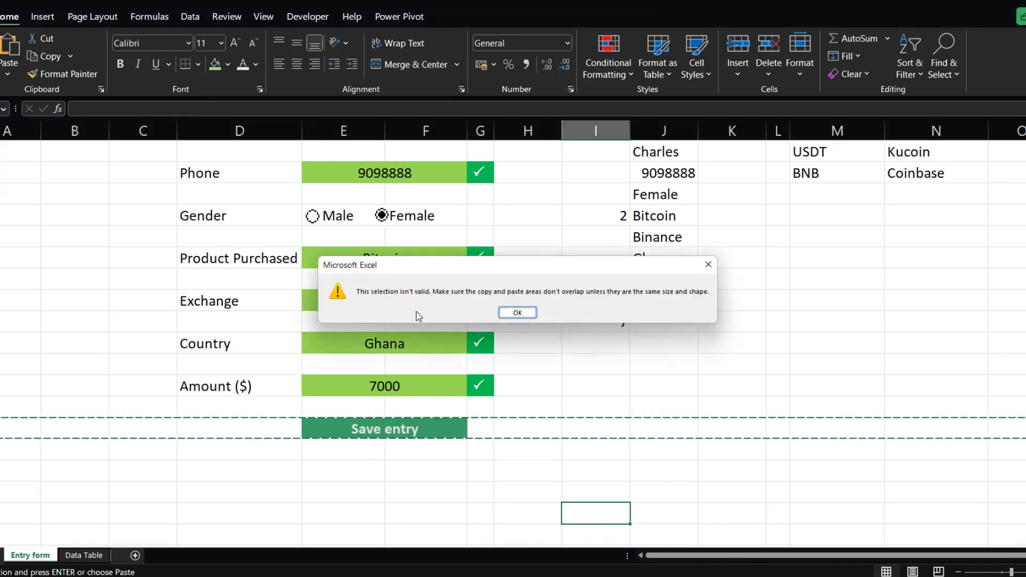
click(517, 313)
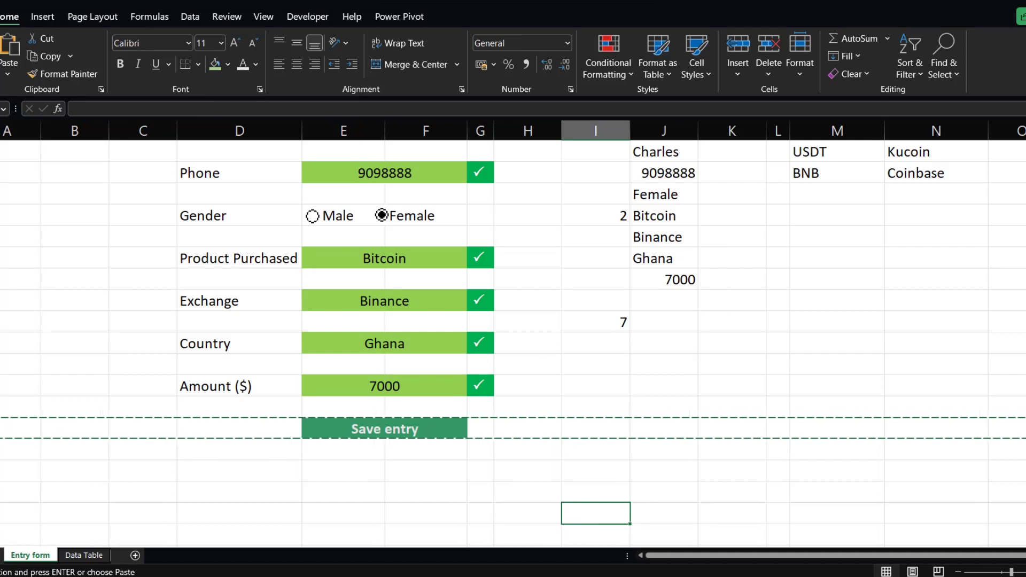
key(Home)
key(ctrl+v)
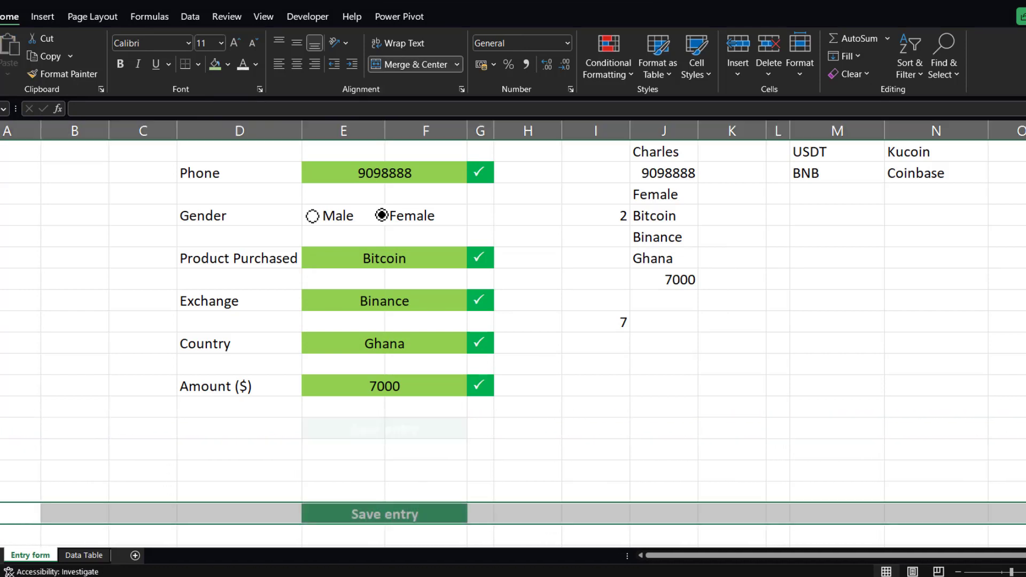
click(377, 516)
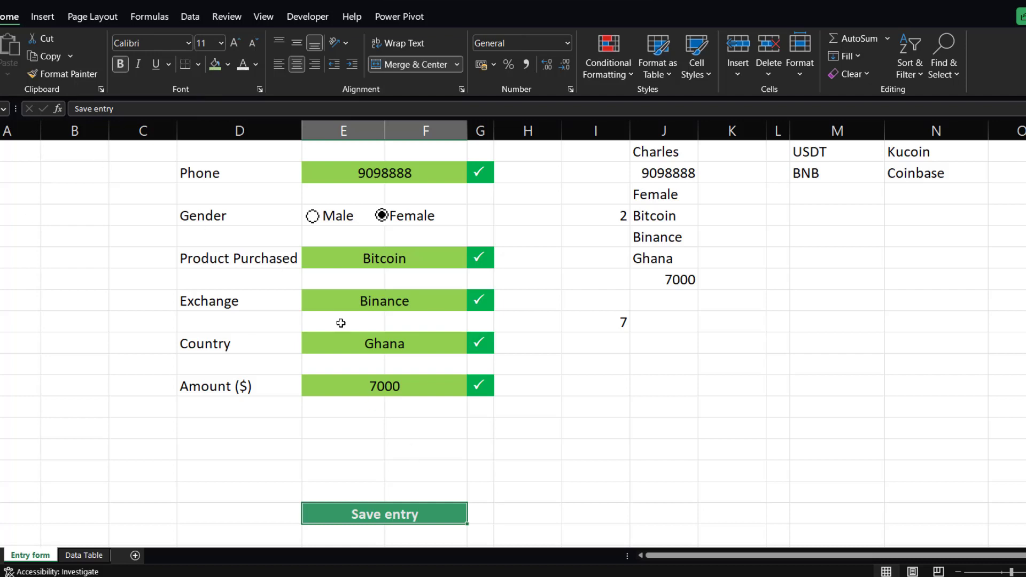
Copy the Save entry cell, paste it as a linked picture, and move the picture just below the Amount row.
key(ctrl+c)
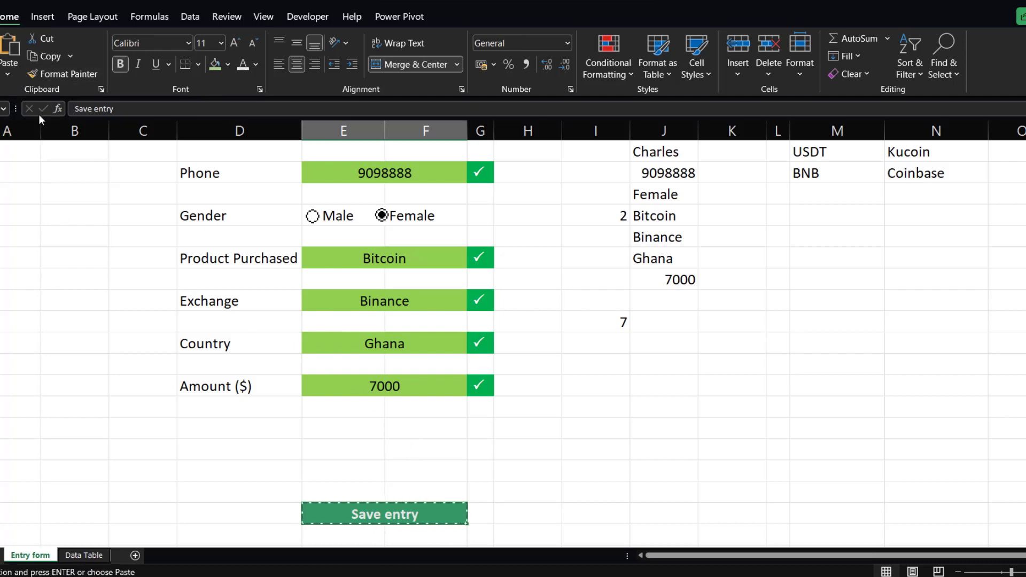
click(10, 73)
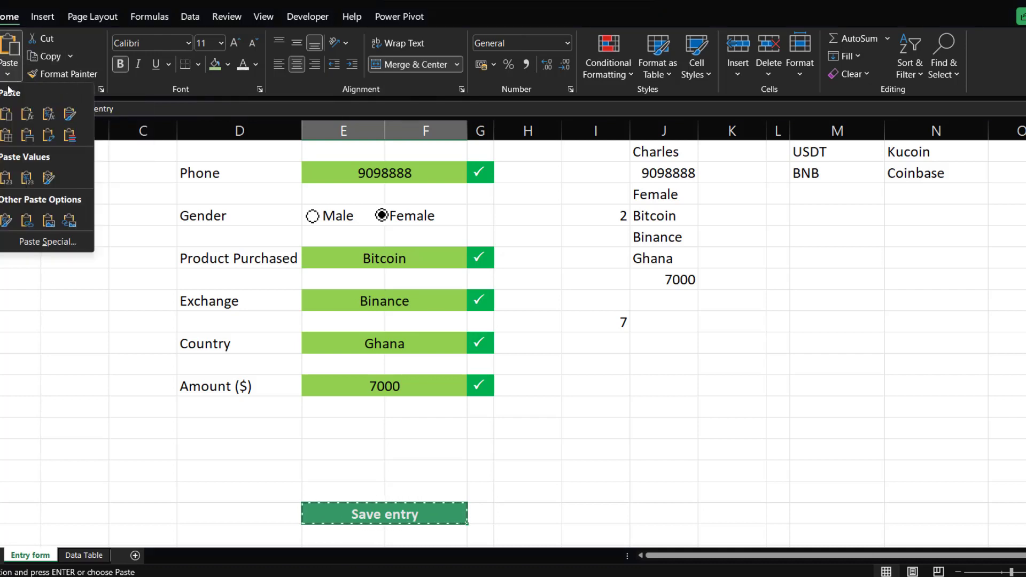
click(69, 224)
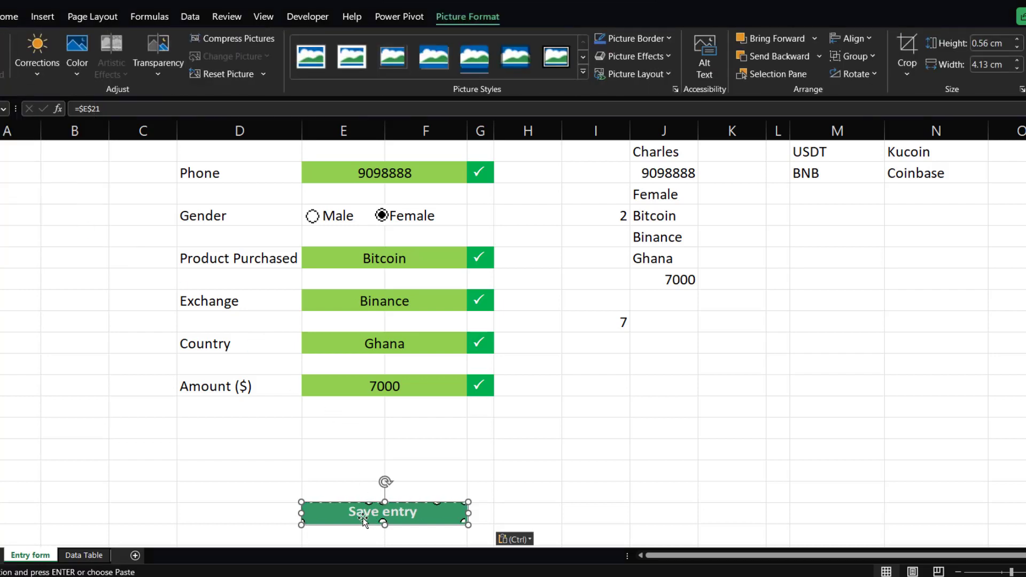
drag(361, 512, 374, 427)
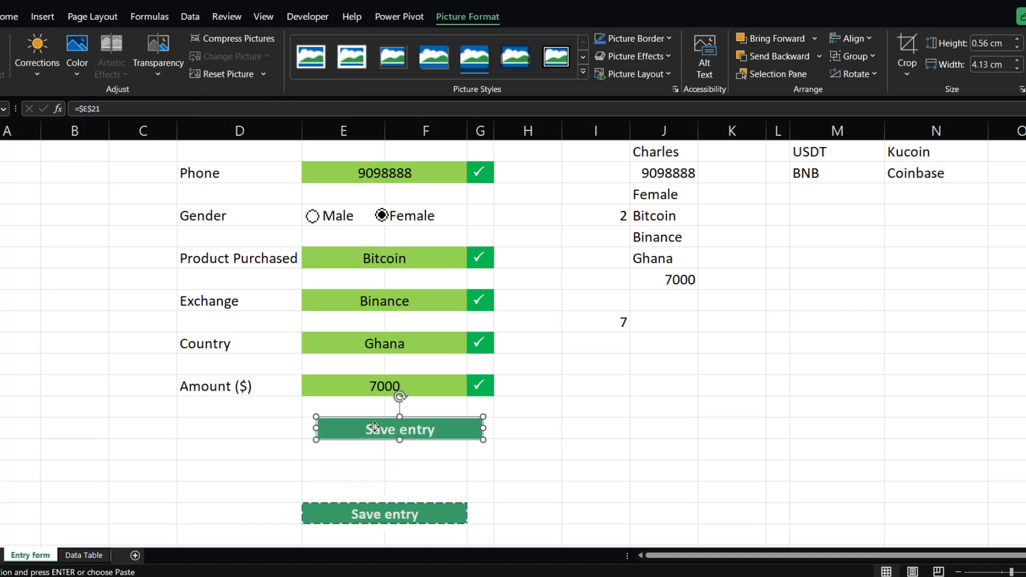
click(462, 489)
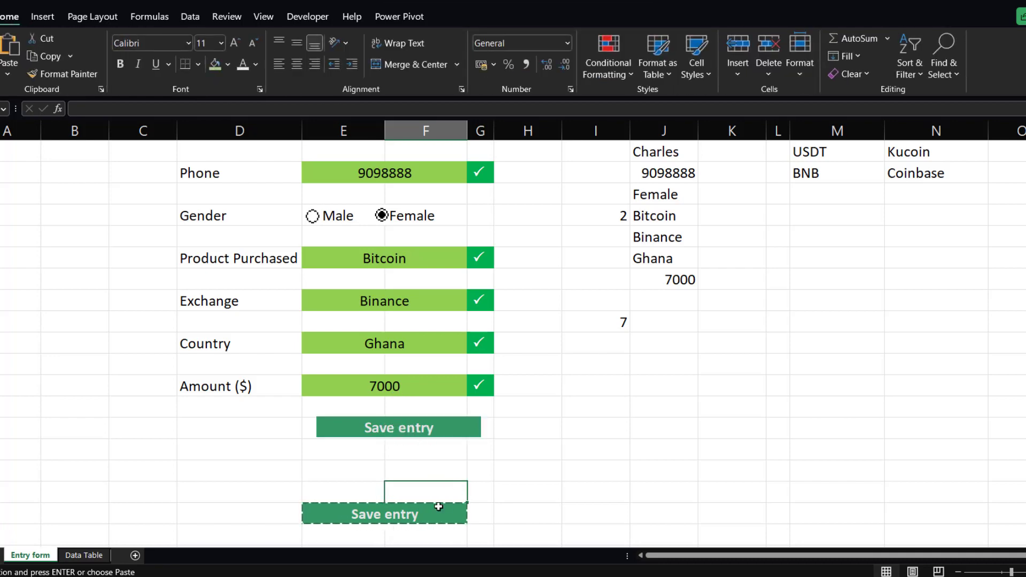
click(547, 506)
click(528, 478)
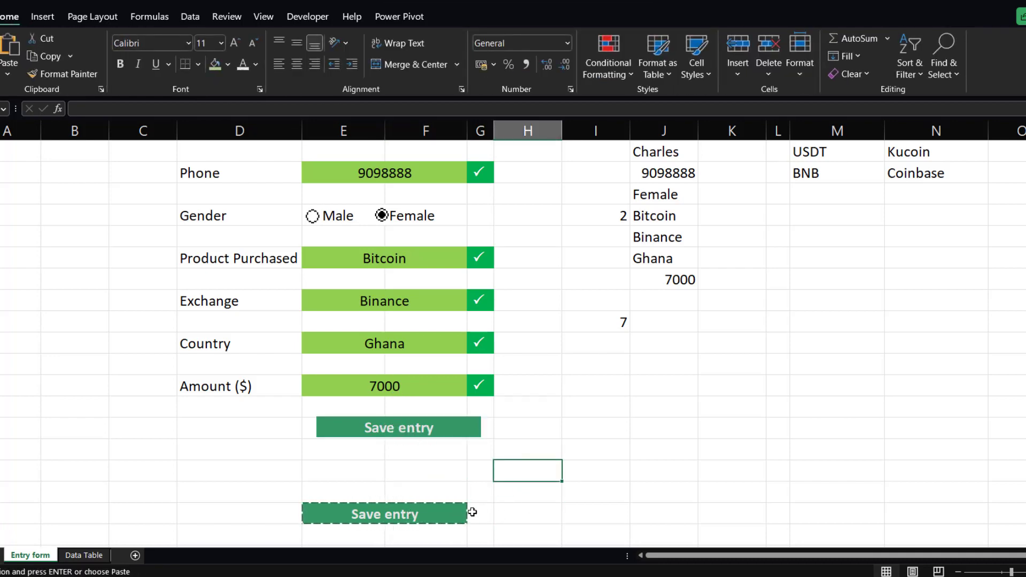
double_click(577, 511)
click(434, 515)
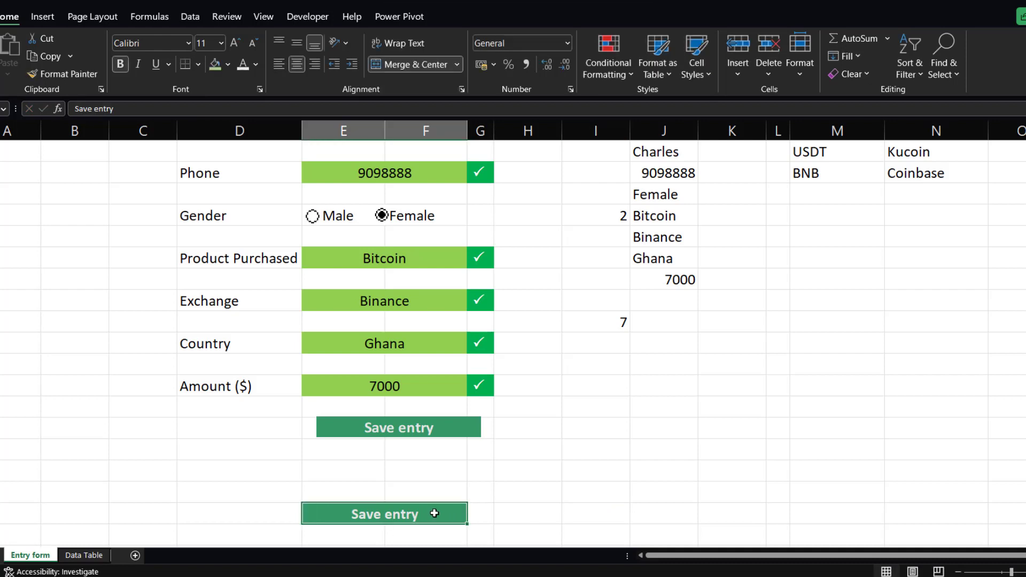
Apply a shadowed picture style to the linked Save entry picture and nudge it into position.
click(398, 427)
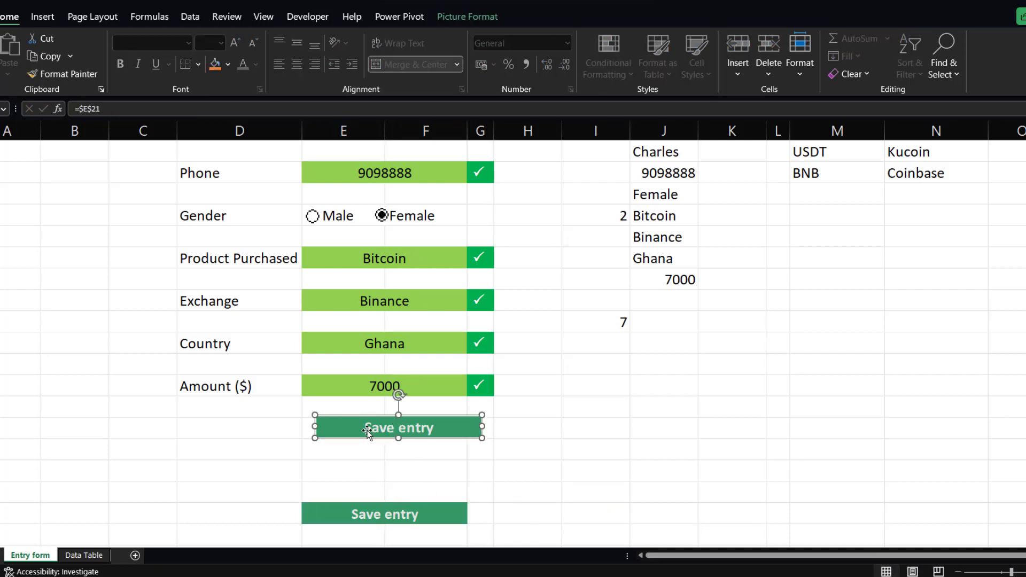
drag(367, 428, 359, 427)
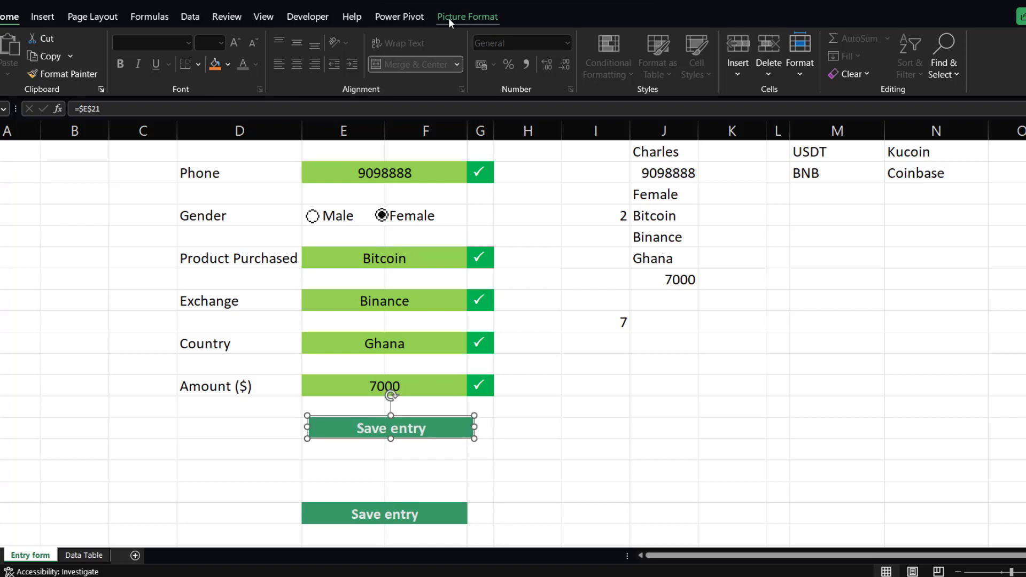
click(467, 17)
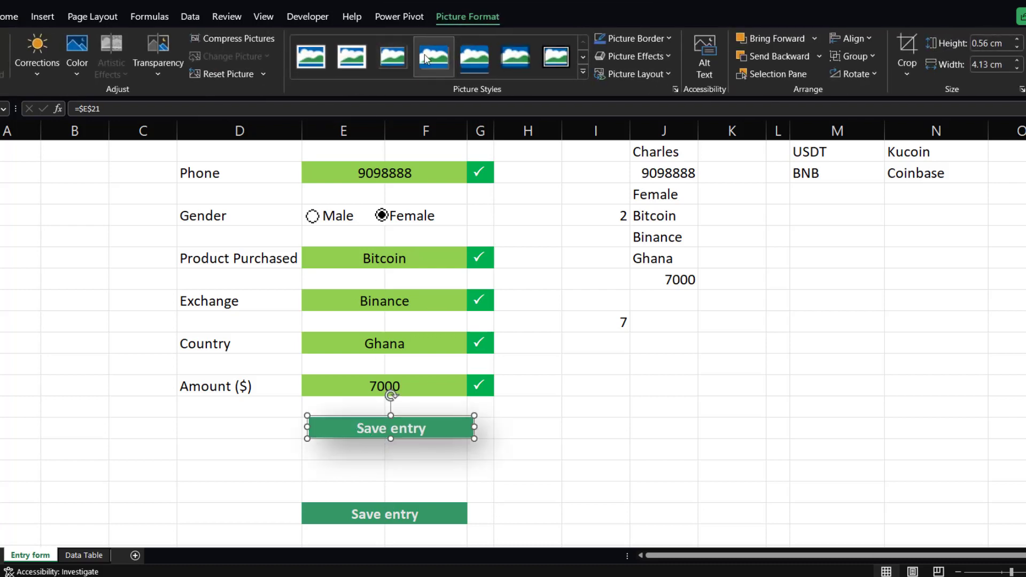
click(582, 71)
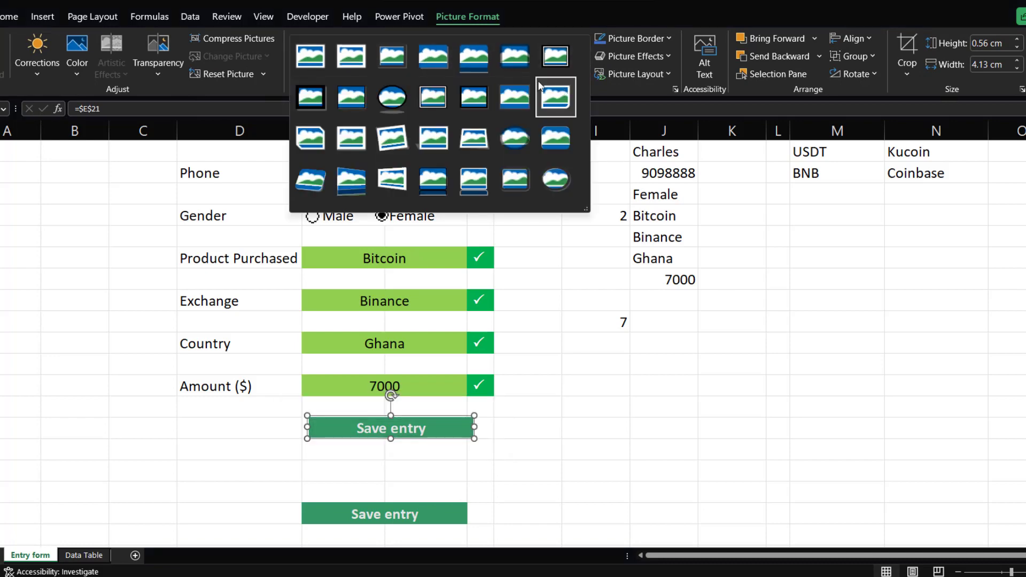
click(422, 66)
click(635, 408)
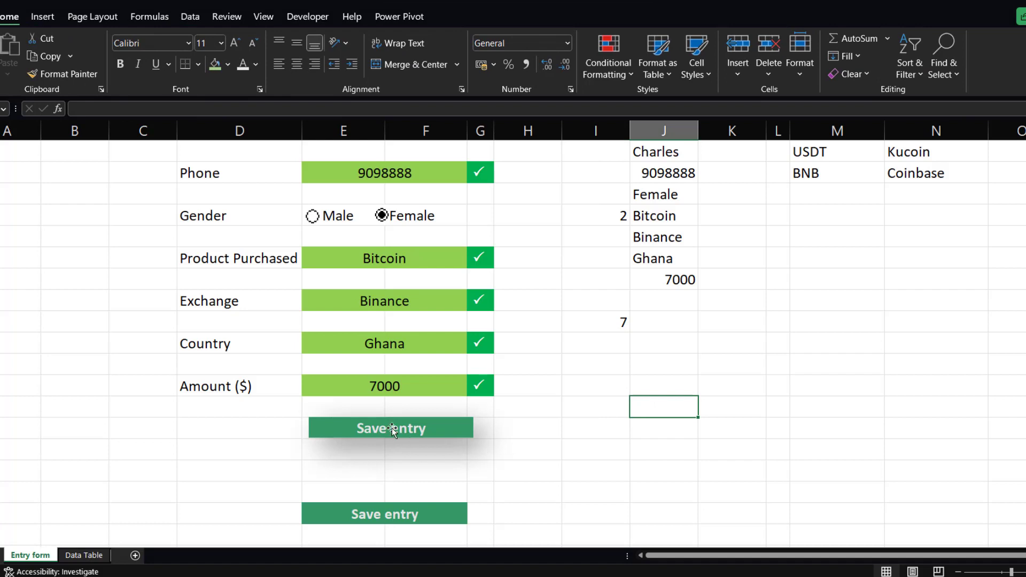
mouse_move(395, 426)
mouse_down()
mouse_move(413, 426)
mouse_move(404, 424)
mouse_up()
click(433, 492)
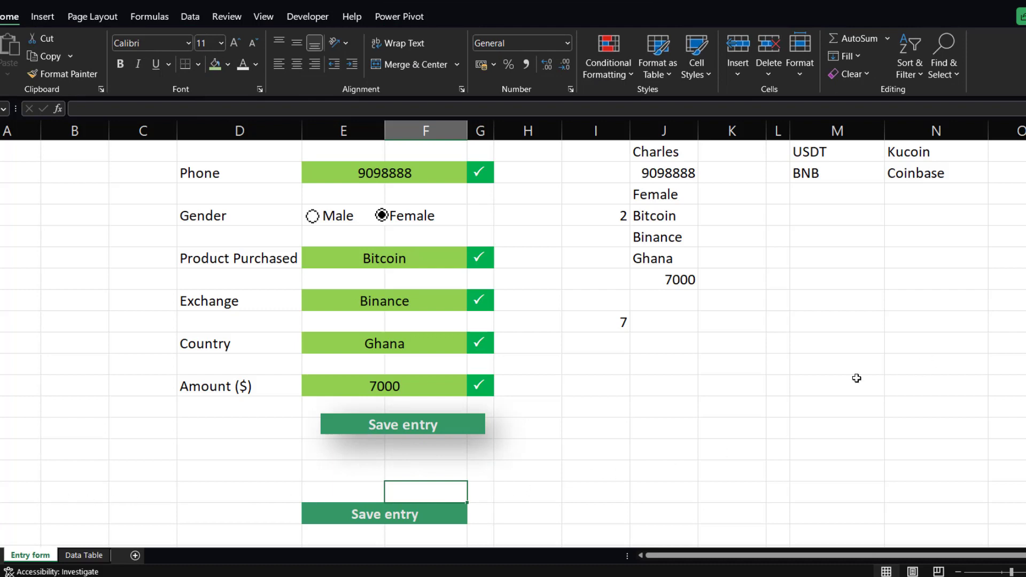
scroll(662, 340, up, 1)
click(664, 385)
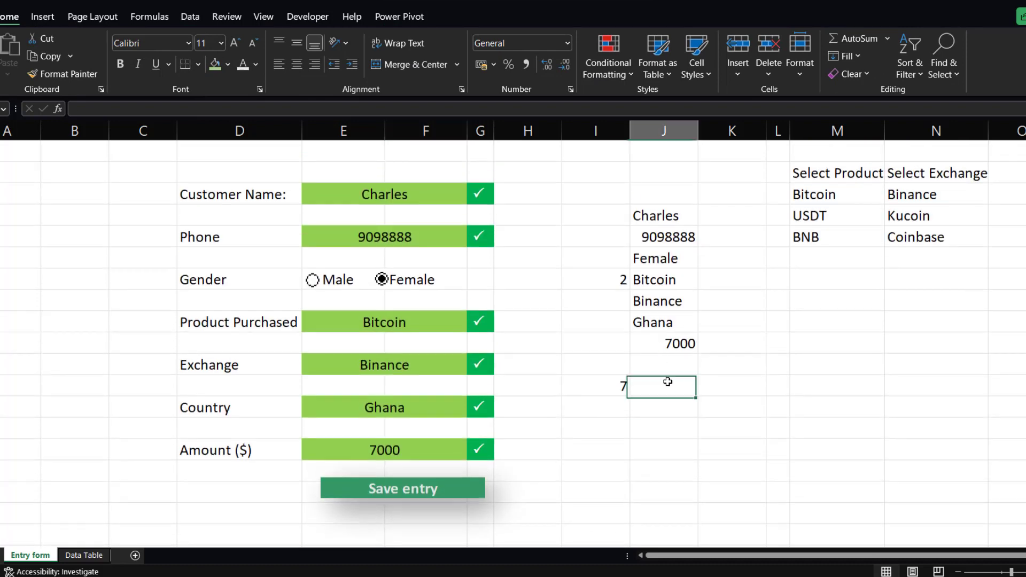
right_click(665, 386)
click(900, 333)
click(936, 300)
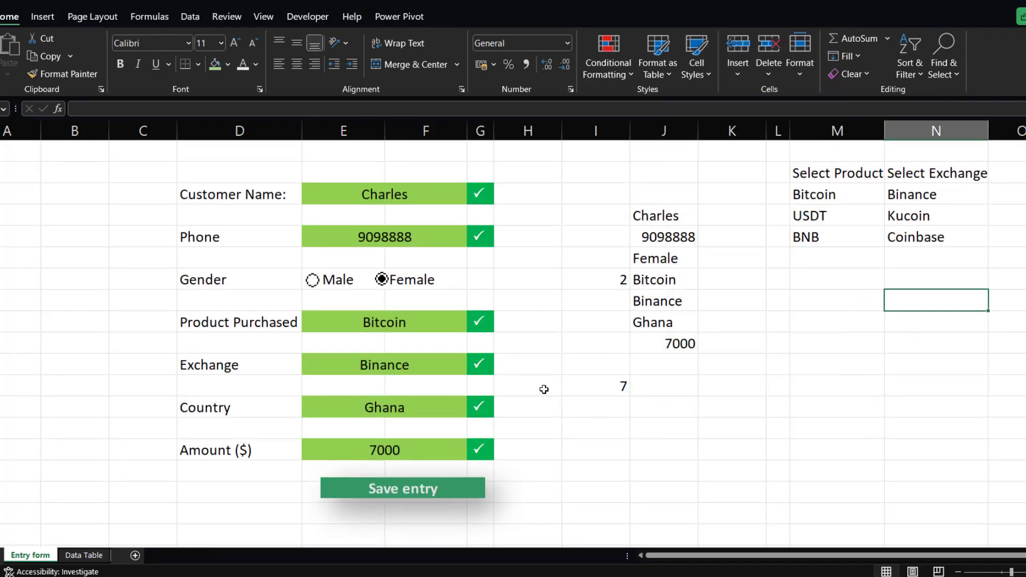
Align the linked Save entry picture beneath the Amount field, roughly centred over the input cells.
mouse_move(425, 491)
mouse_down()
mouse_move(404, 484)
mouse_move(409, 492)
mouse_up()
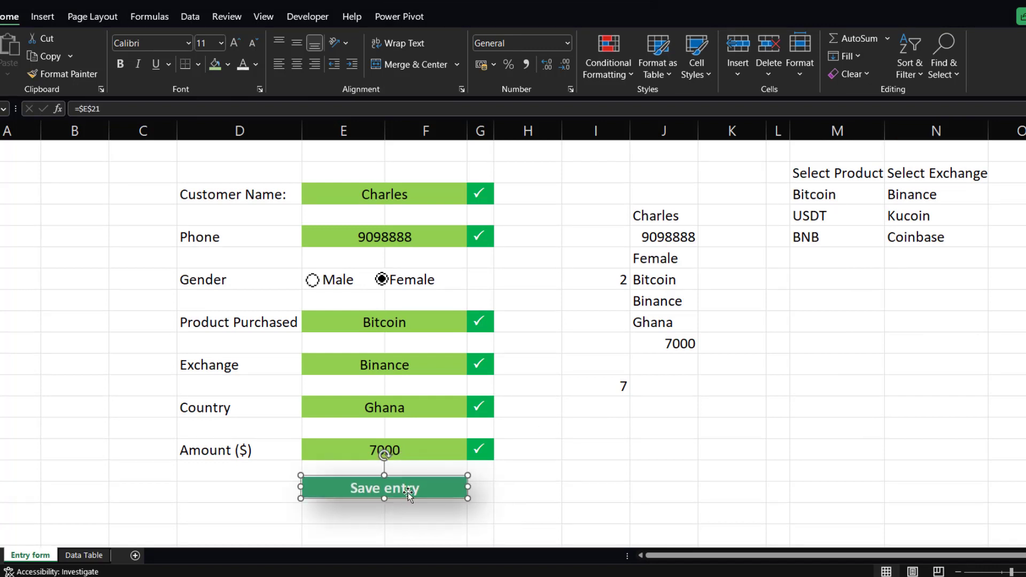
click(548, 489)
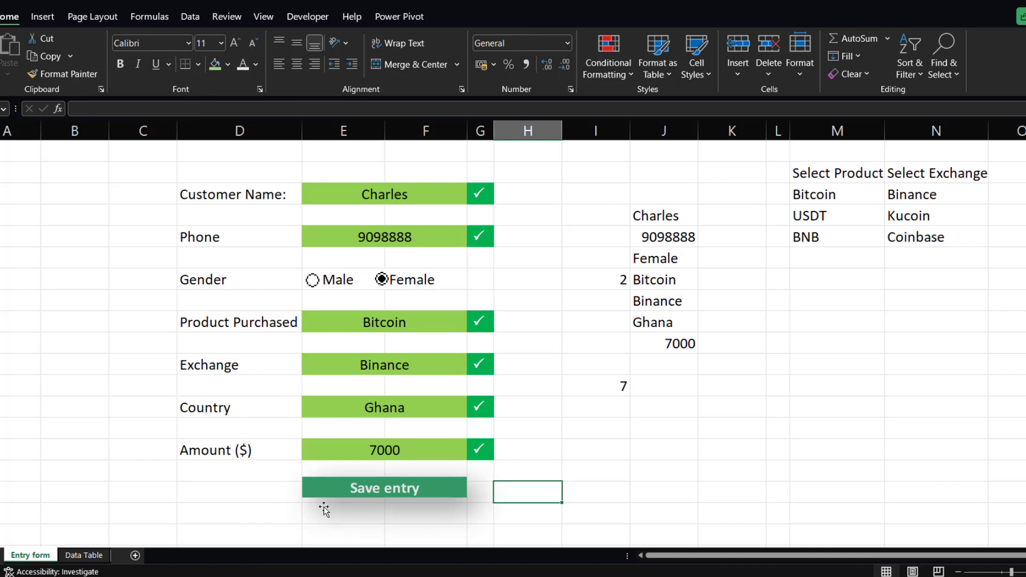
drag(365, 492, 376, 492)
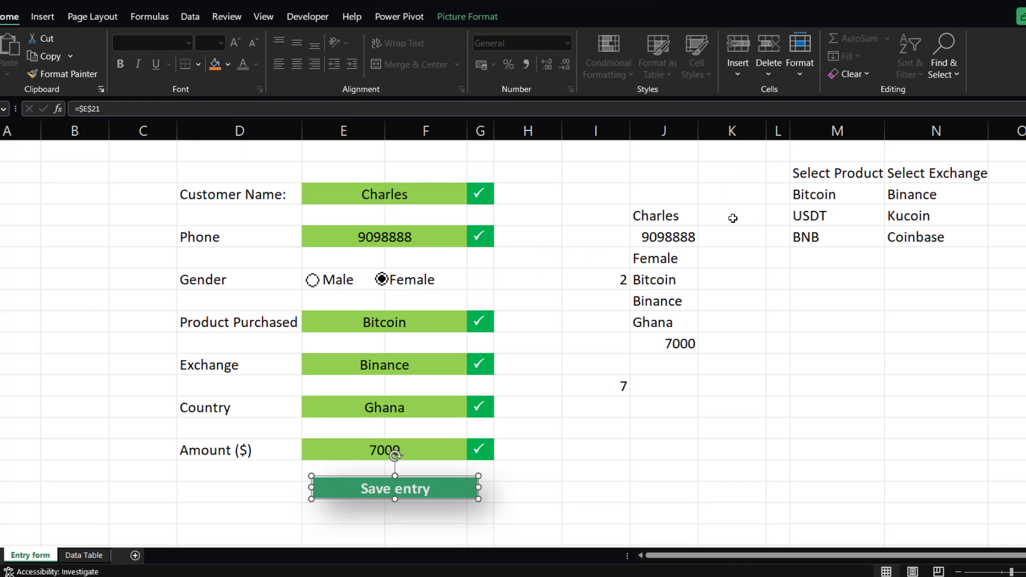
Nudge the linked Save entry picture slightly so it sits centred just below the Amount field.
key(alt+F11)
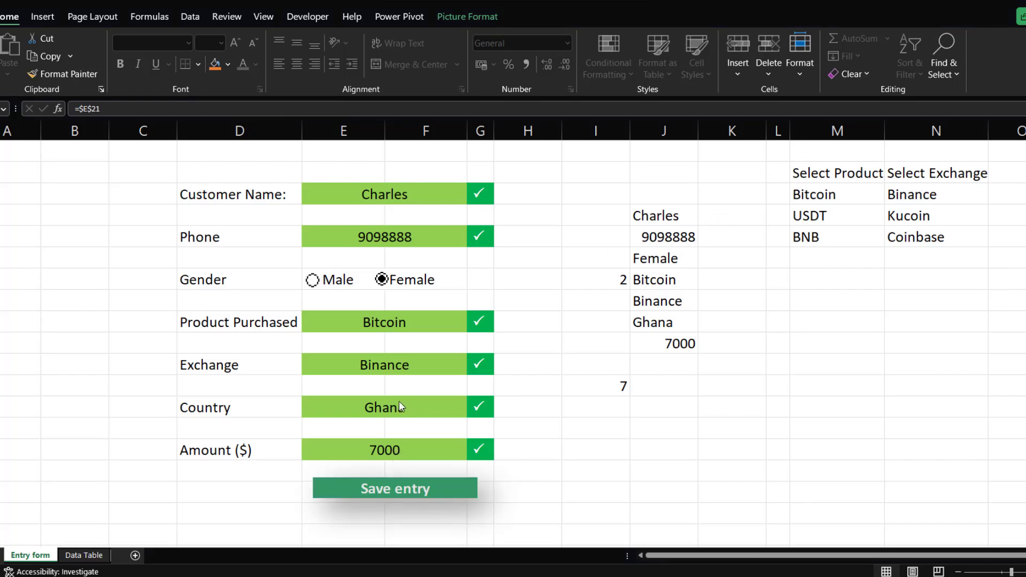
click(401, 494)
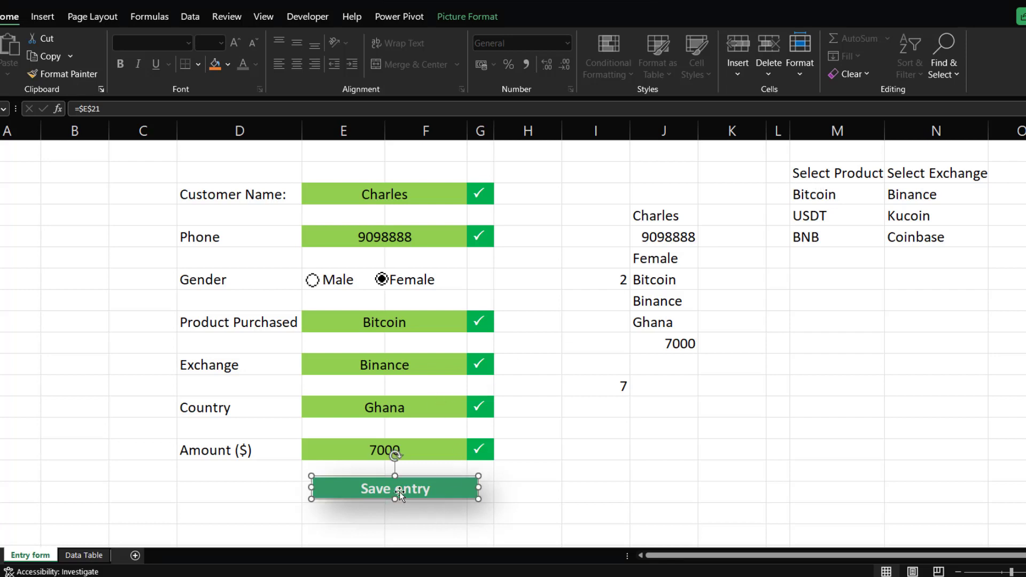
click(513, 476)
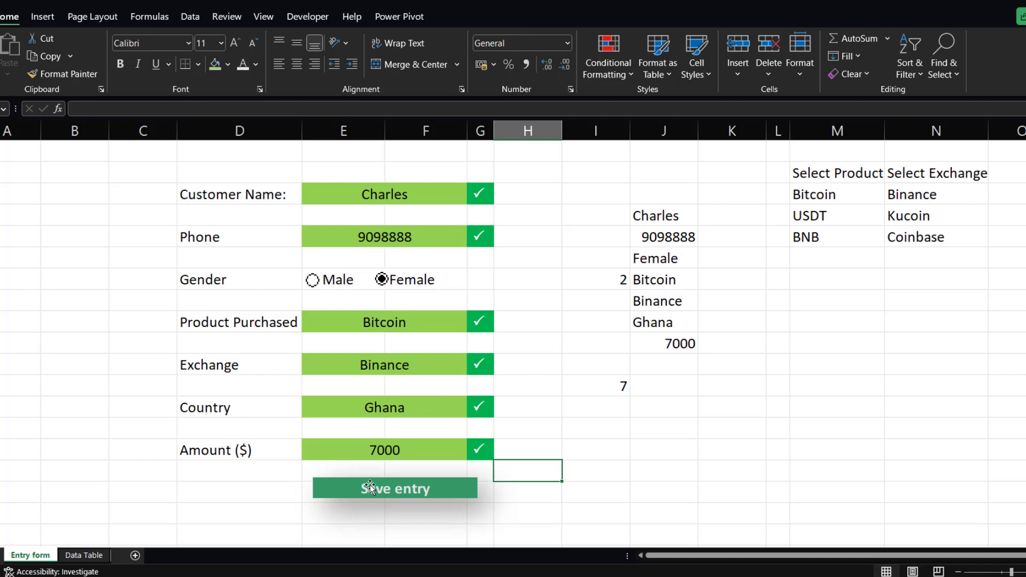
mouse_move(371, 484)
mouse_down()
mouse_move(360, 487)
mouse_move(373, 488)
mouse_up()
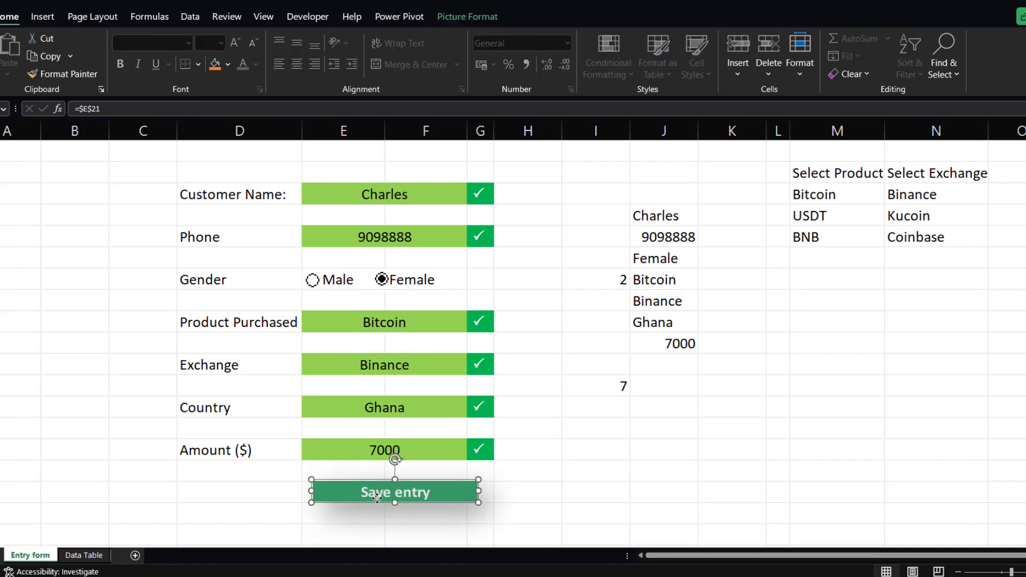
drag(376, 497, 370, 494)
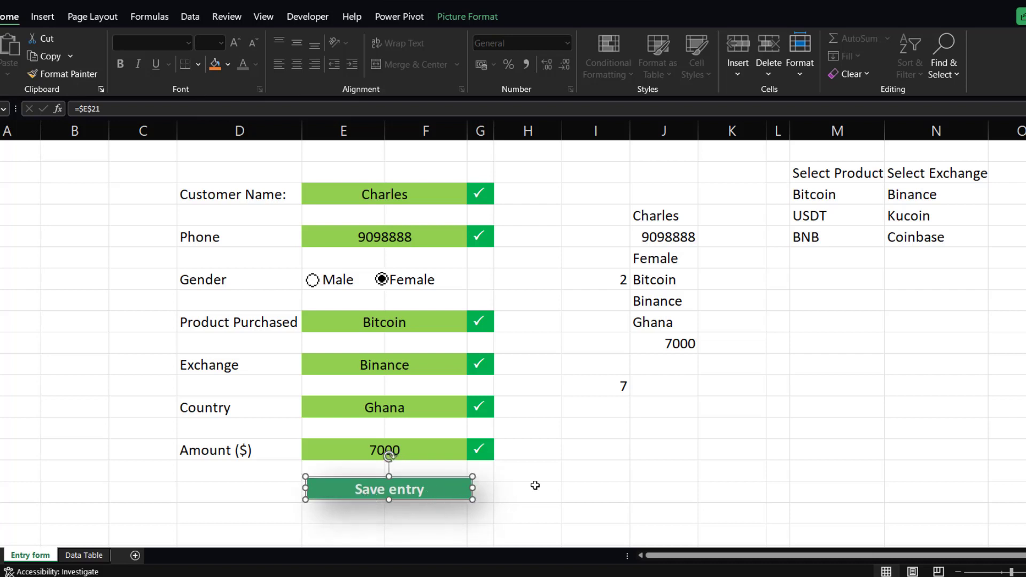
click(559, 428)
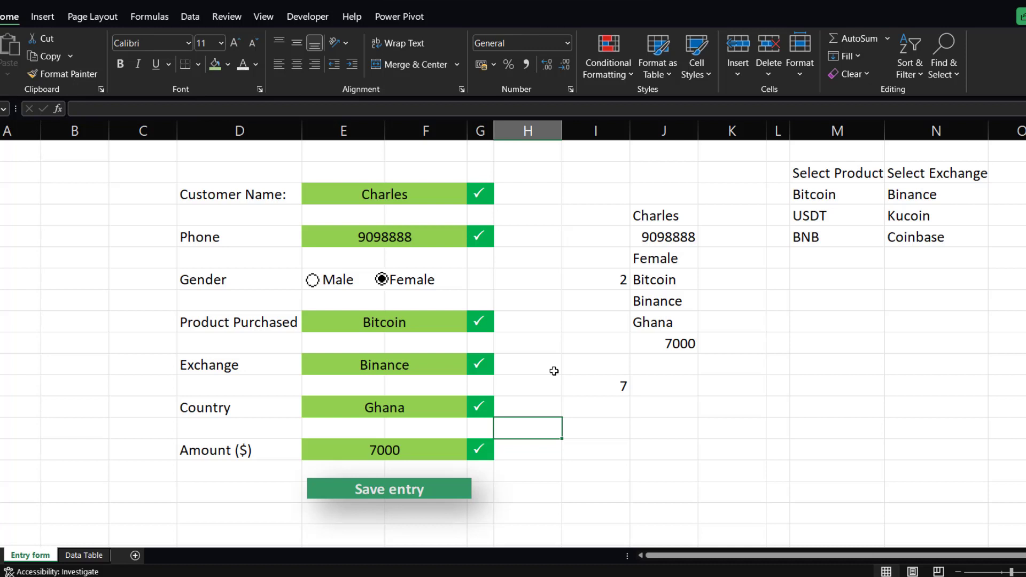
Add a new worksheet between Entry form and Data Table and name it Backend.
click(254, 18)
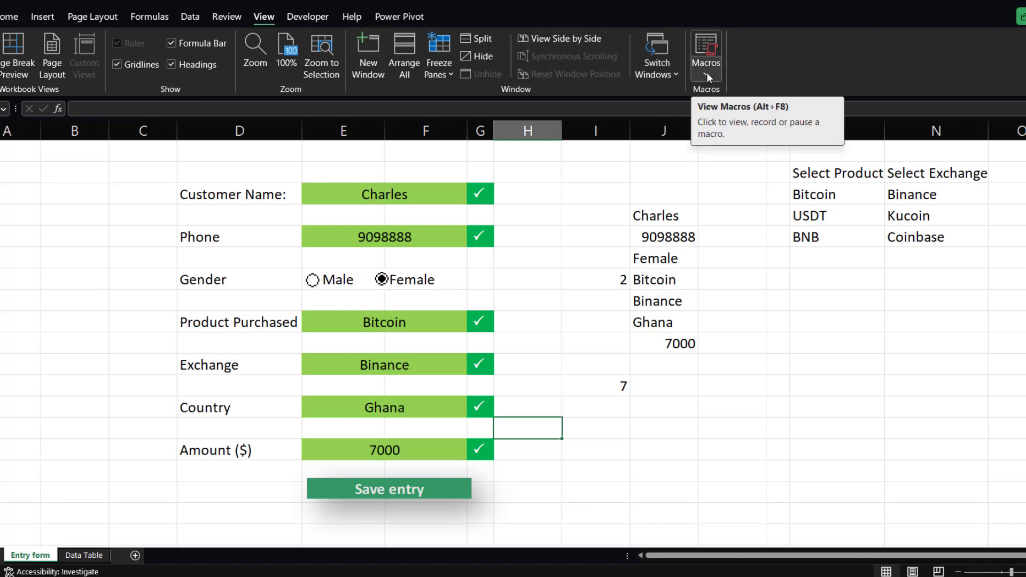
click(845, 299)
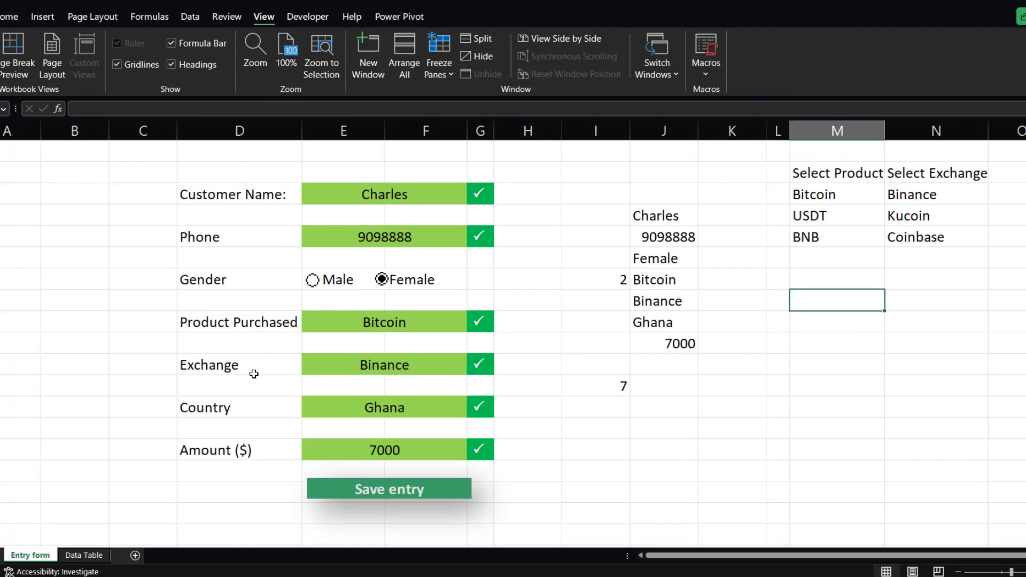
click(134, 555)
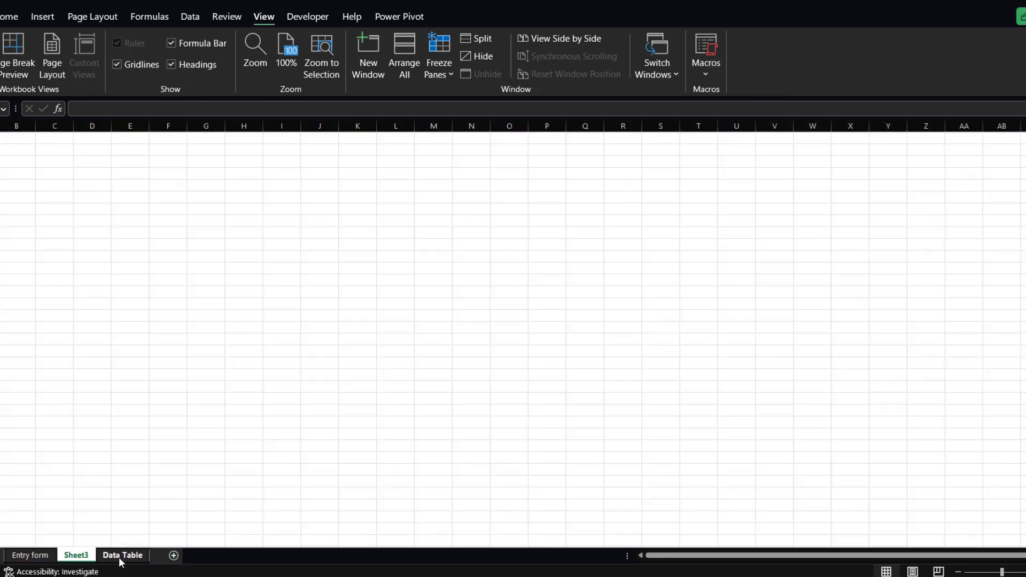
double_click(85, 556)
key(BackSpace)
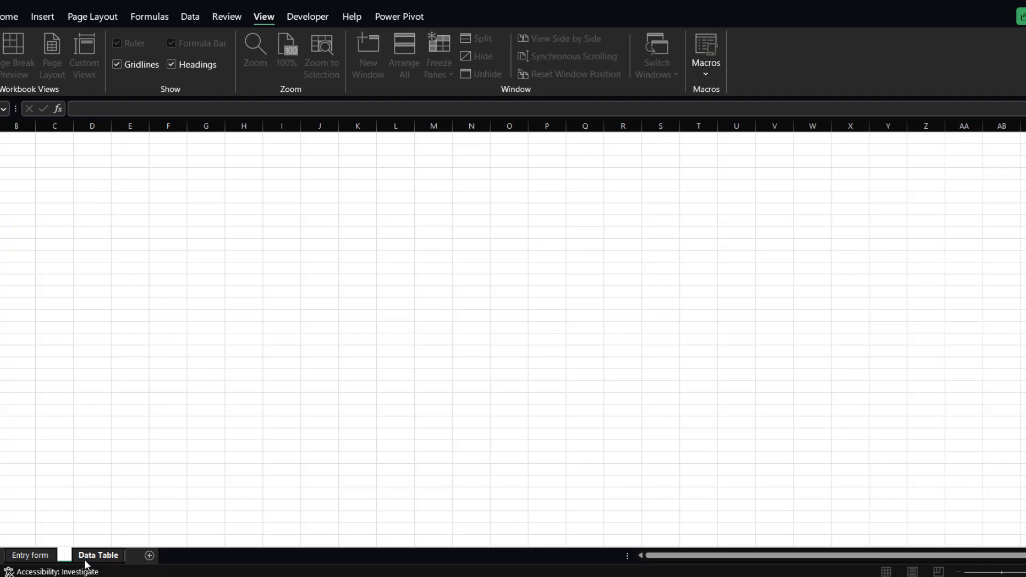
text(Backe)
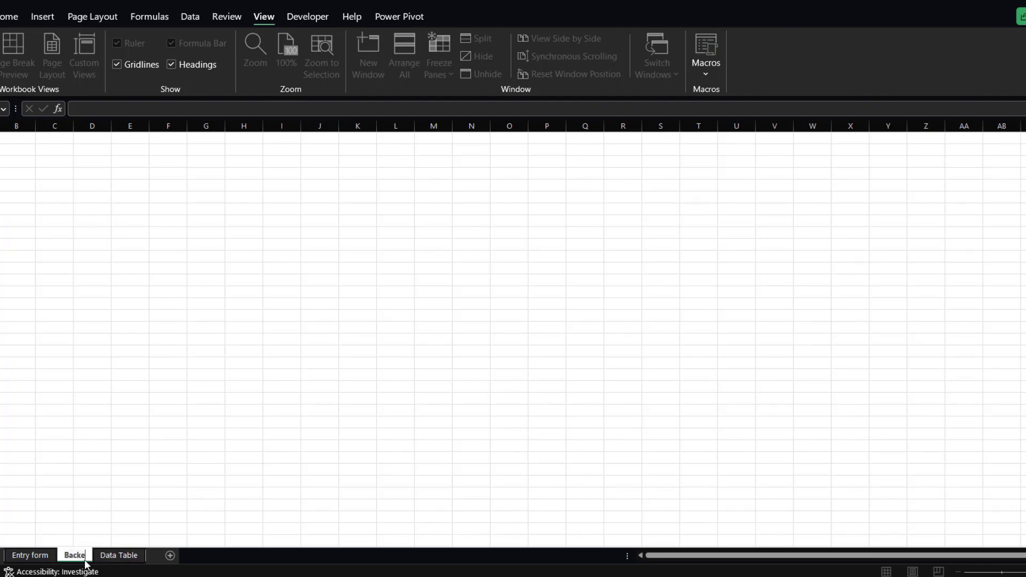
text(nd)
key(Return)
Return to the Entry form sheet and start recording a new macro named Demo.
click(108, 414)
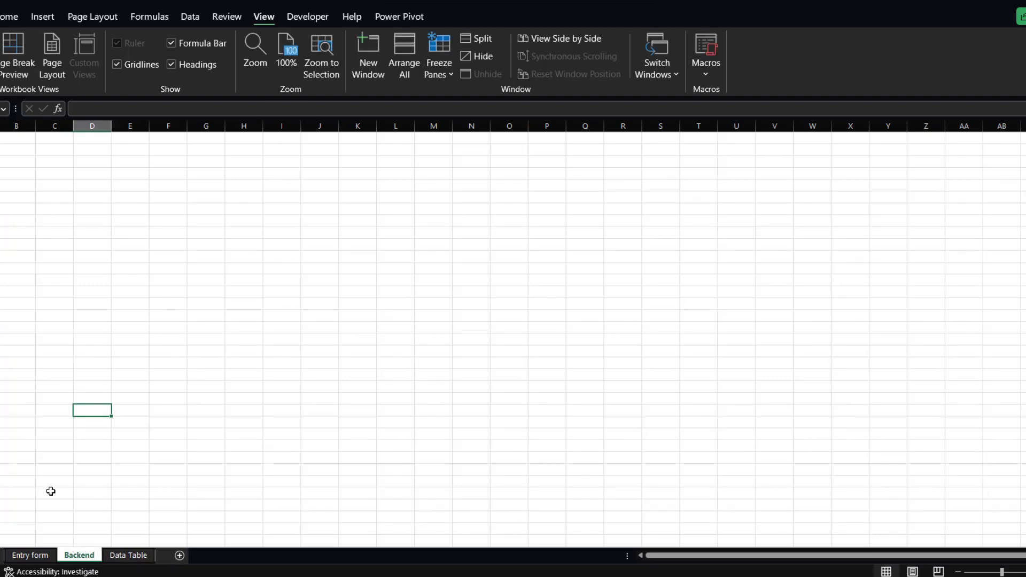
click(40, 558)
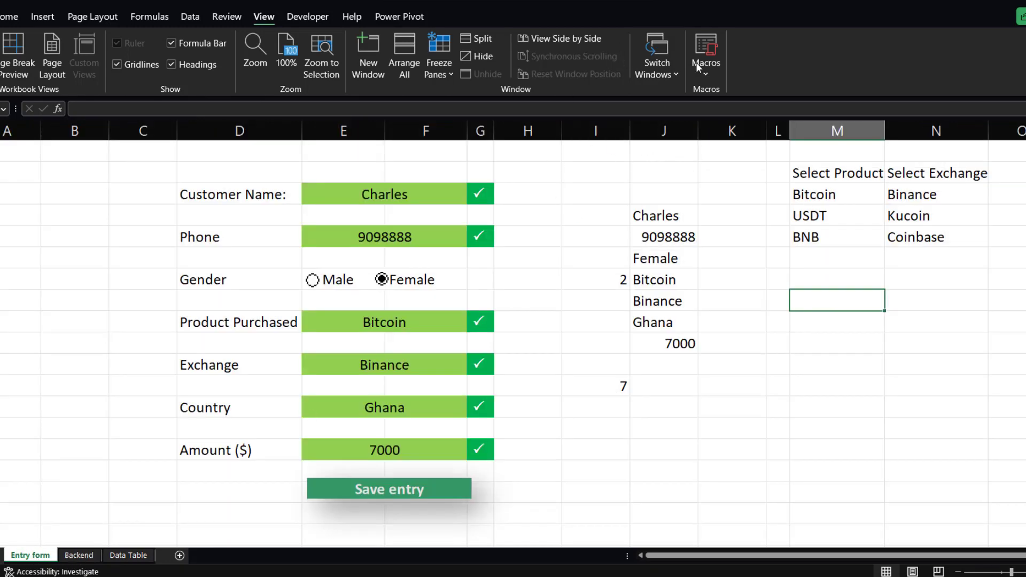
click(706, 75)
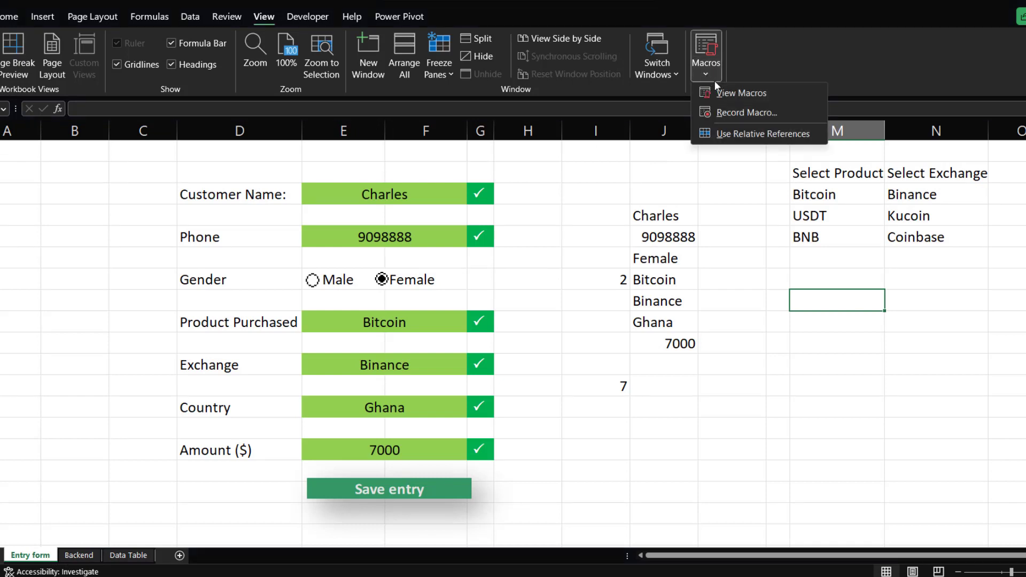
click(737, 113)
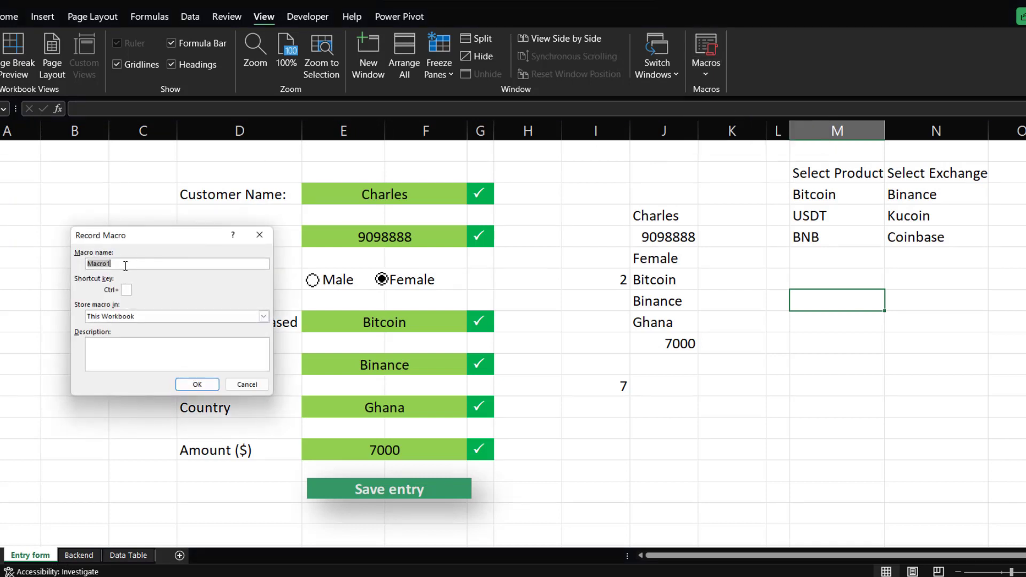
key(BackSpace)
click(197, 384)
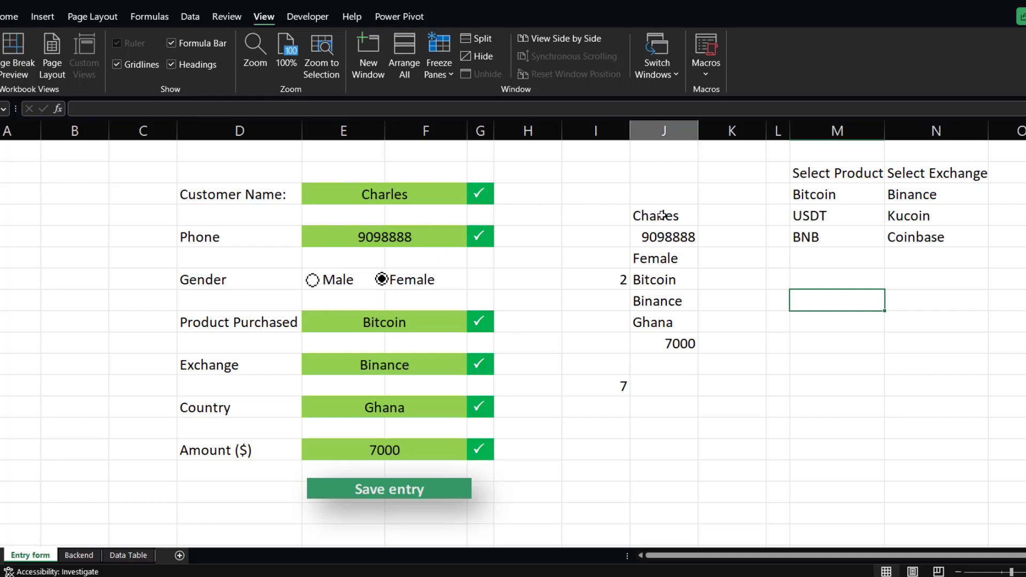
Copy the column J helper cells holding the linked entry values, from the name down to the amount.
drag(662, 215, 667, 230)
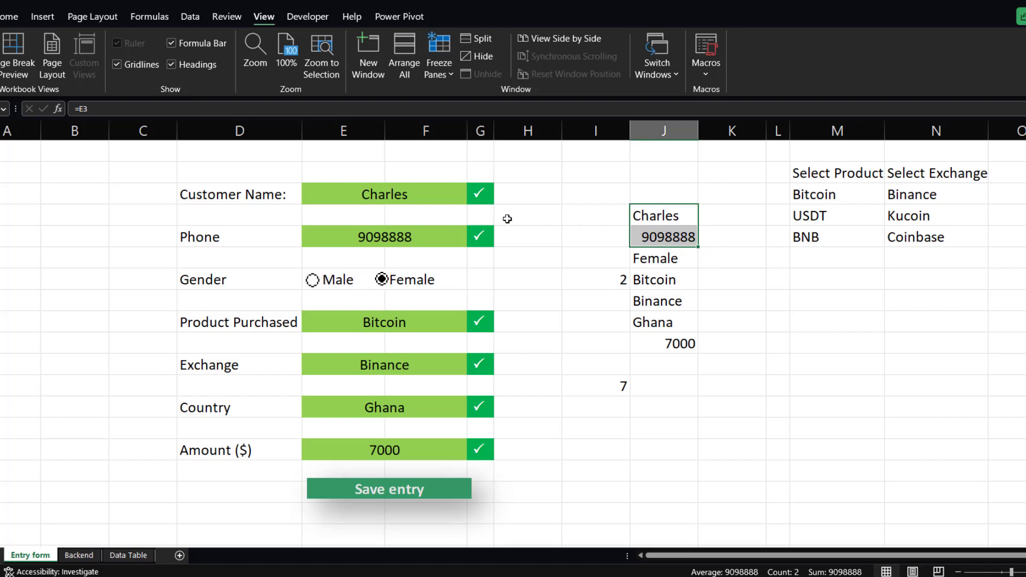
click(649, 215)
drag(648, 214, 659, 343)
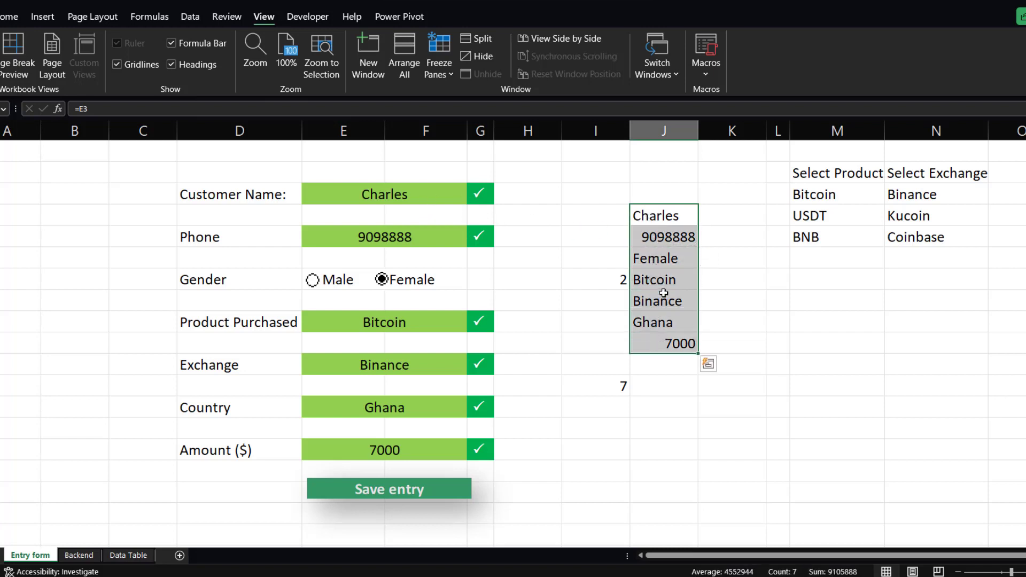
key(ctrl+c)
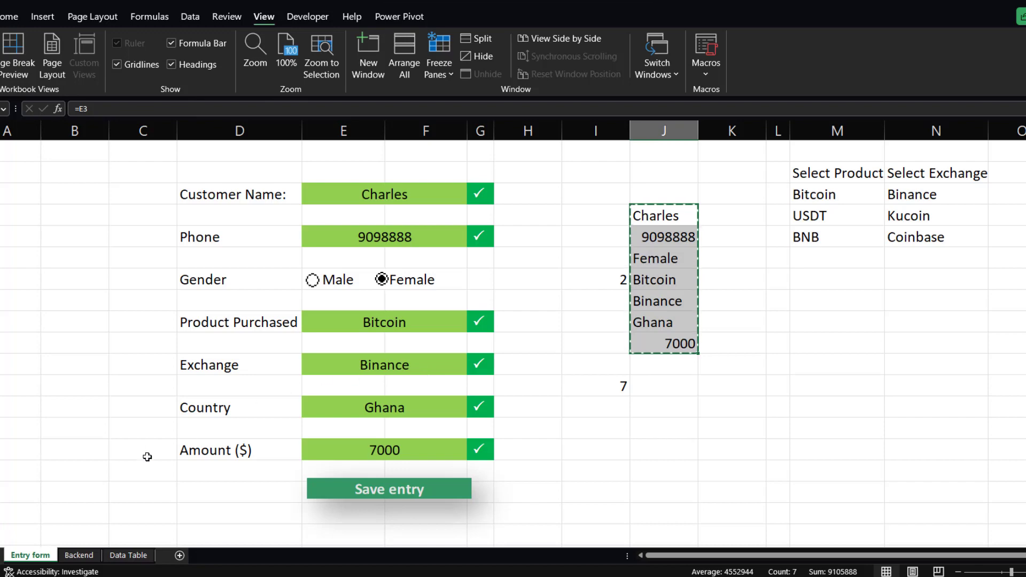
Paste the copied entries into cell A1 of the Backend sheet as values only, transposed into a row.
click(85, 556)
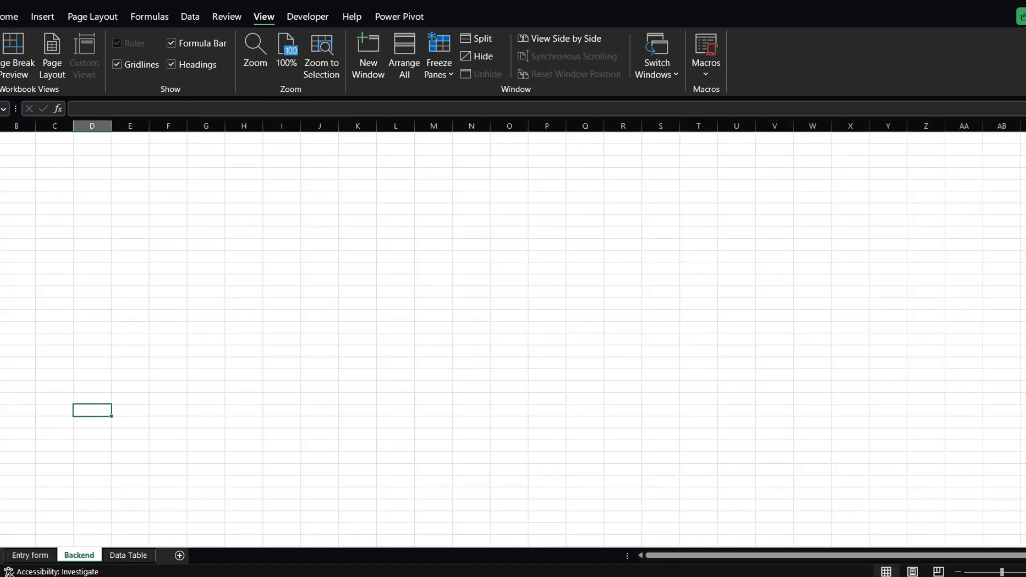
click(0, 138)
right_click(2, 138)
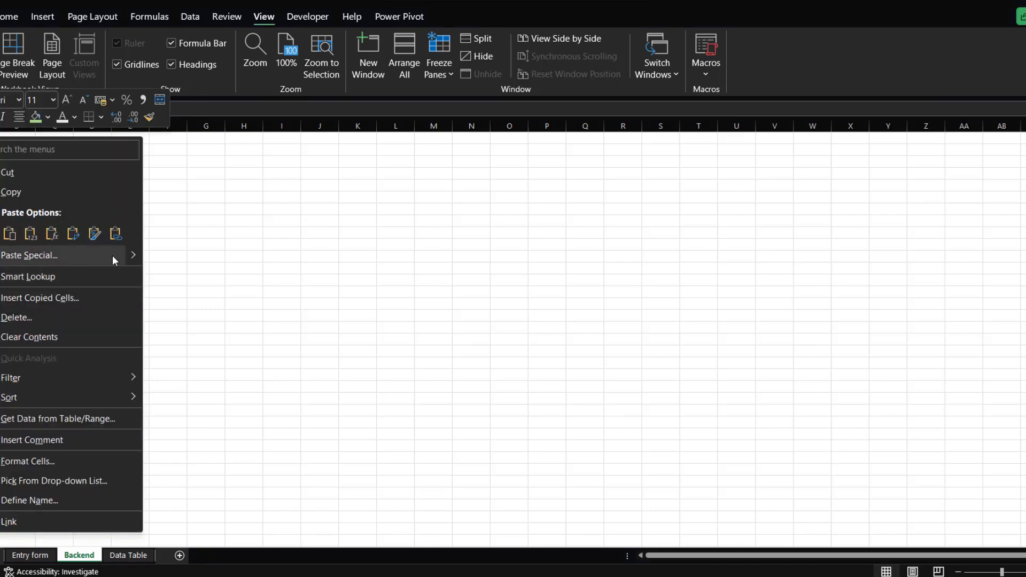
mouse_move(127, 255)
click(65, 255)
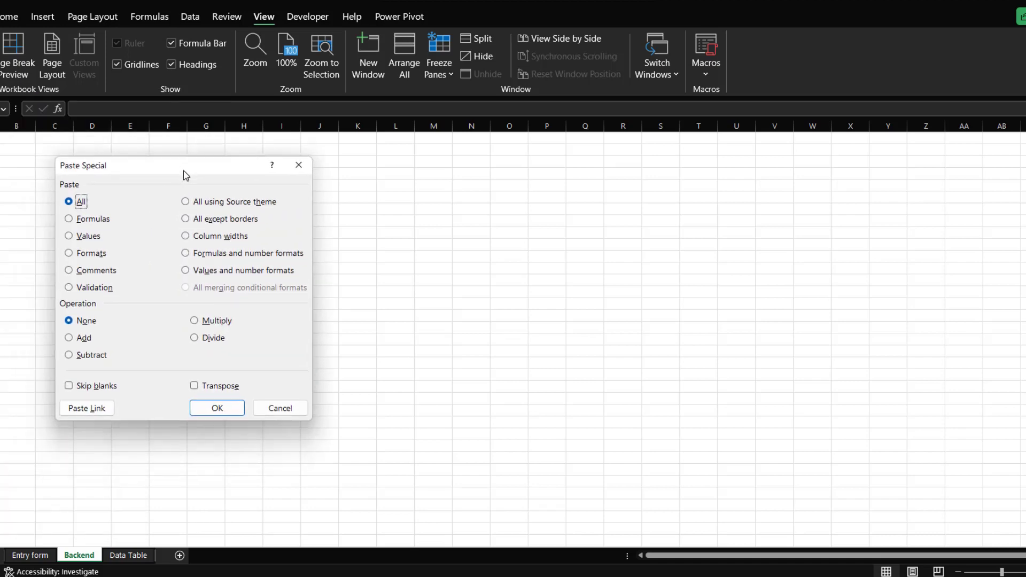
click(70, 237)
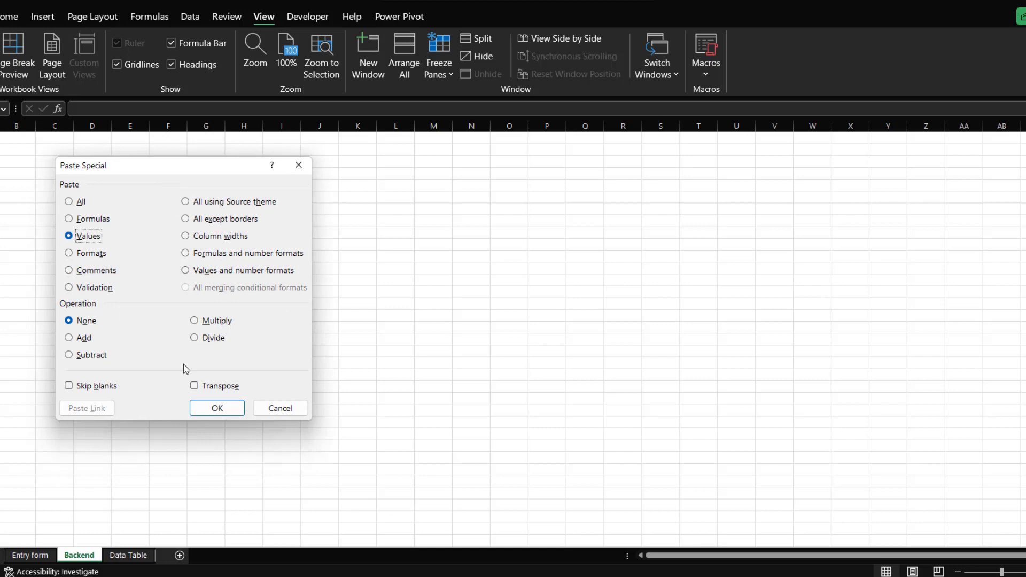
click(195, 387)
click(228, 403)
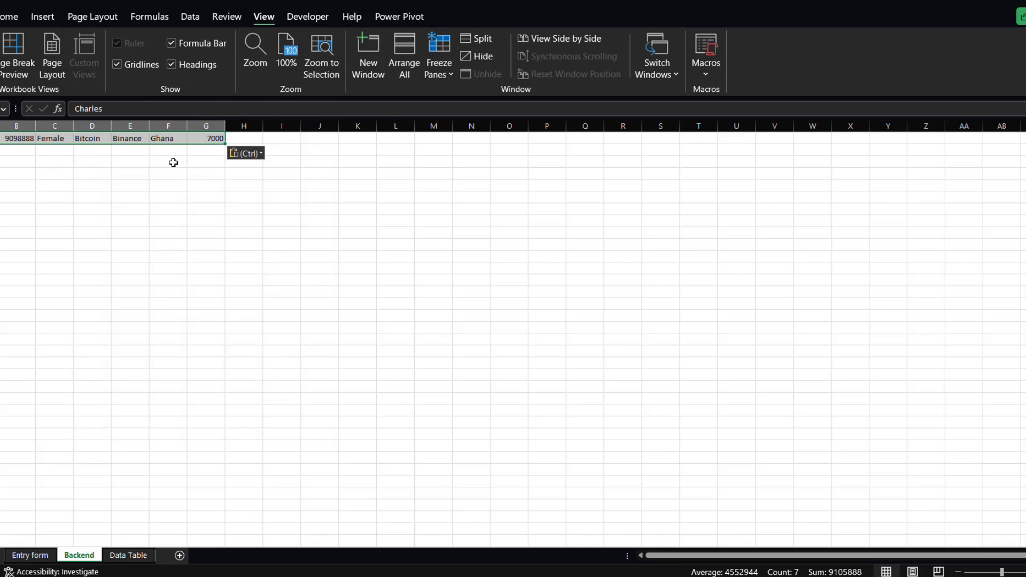
Copy the Backend row and insert it as copied cells at the top of the Data Table table.
key(ctrl+c)
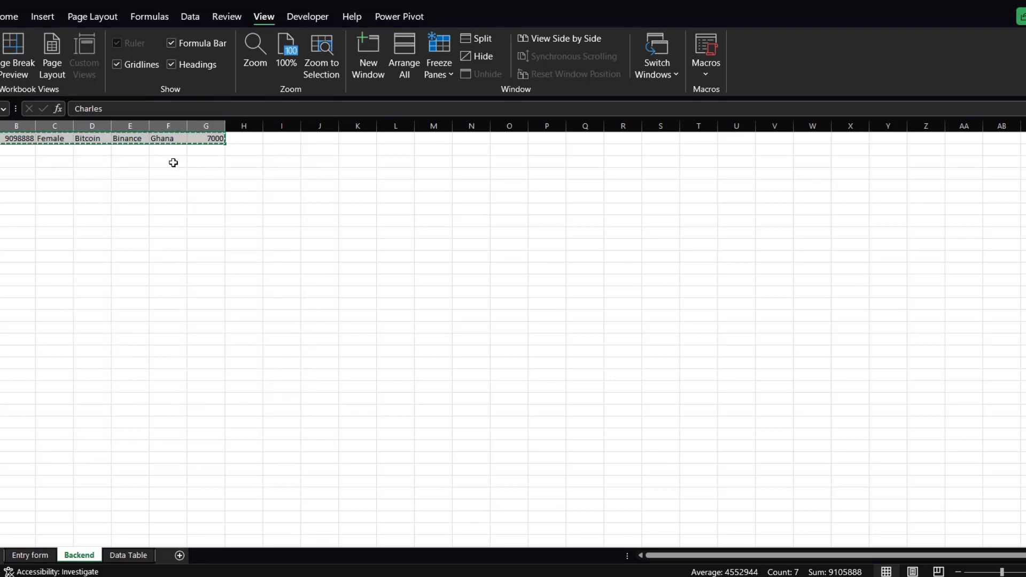
click(131, 556)
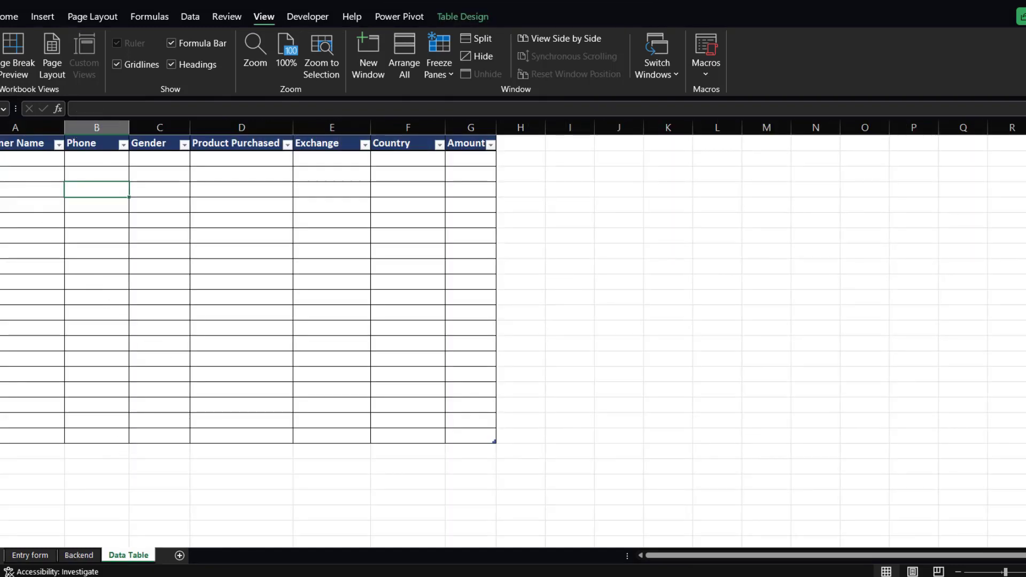
click(32, 159)
click(10, 16)
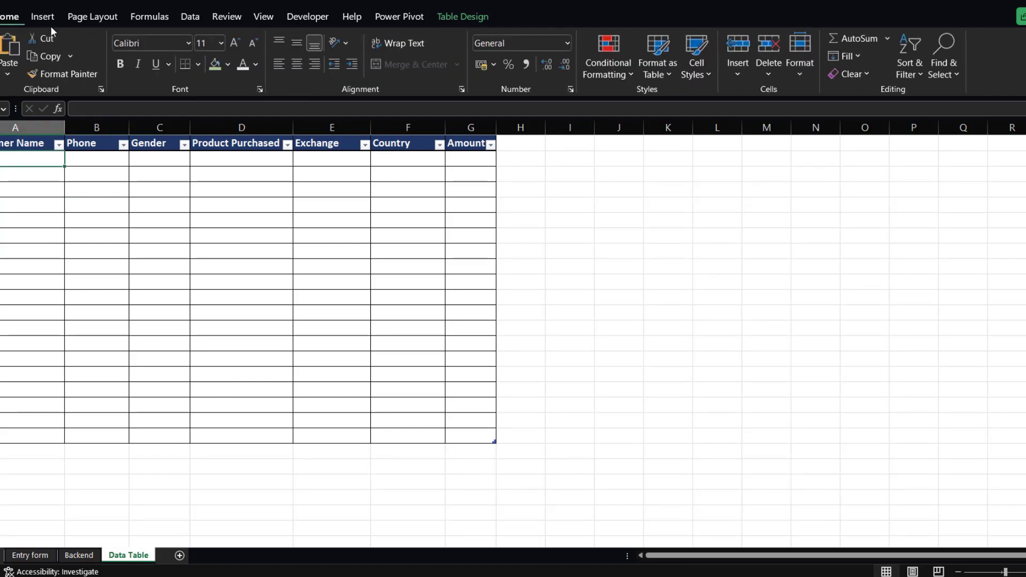
click(733, 75)
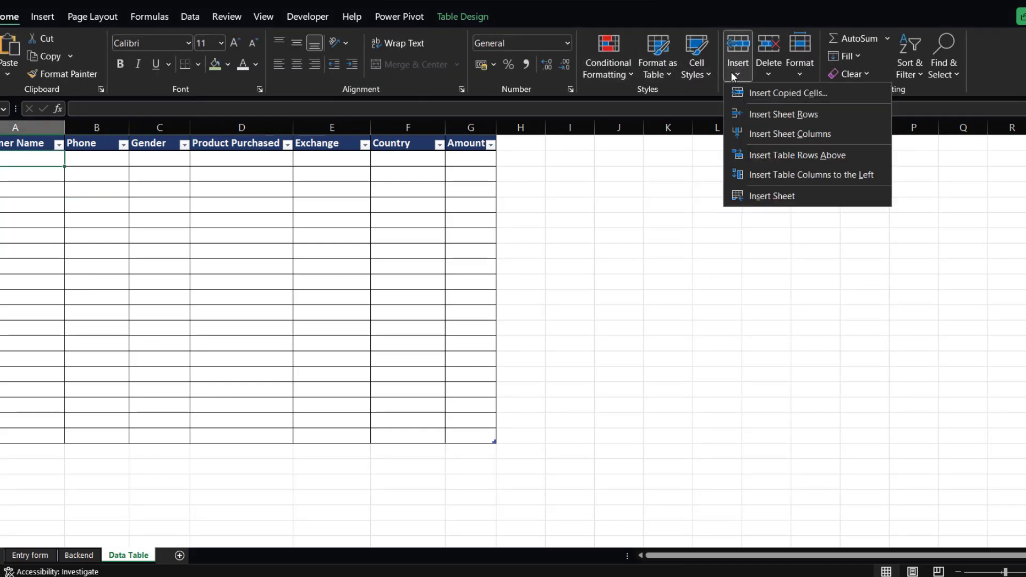
click(779, 95)
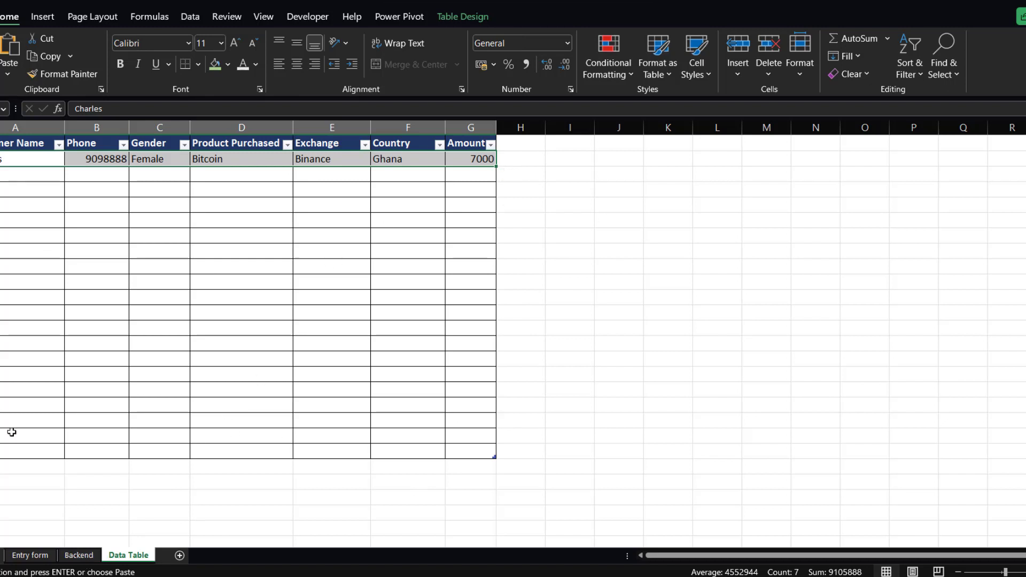
Clear the Entry form input cells for name, phone, product, exchange, country and amount.
click(37, 558)
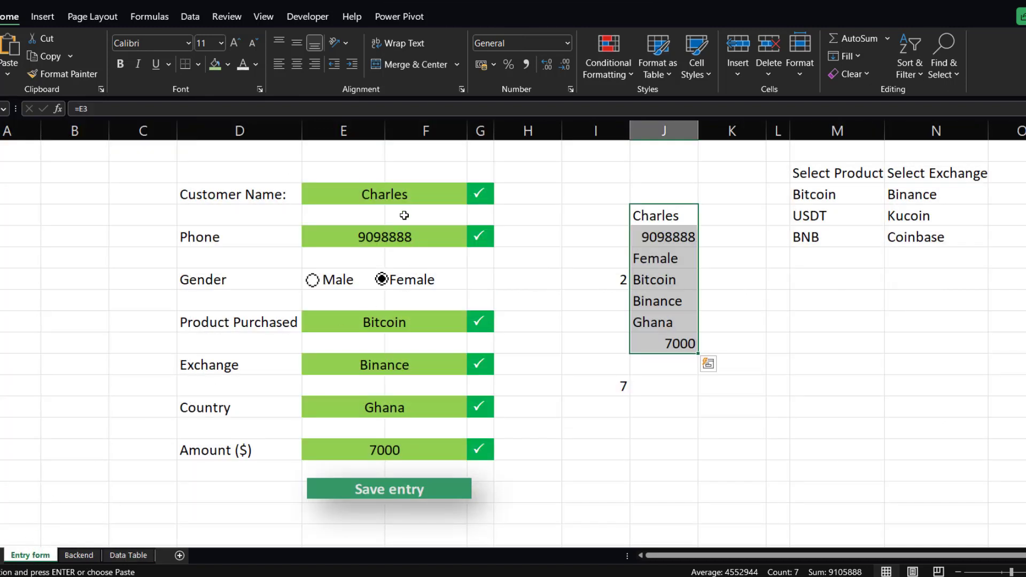
ctrl+click(406, 197)
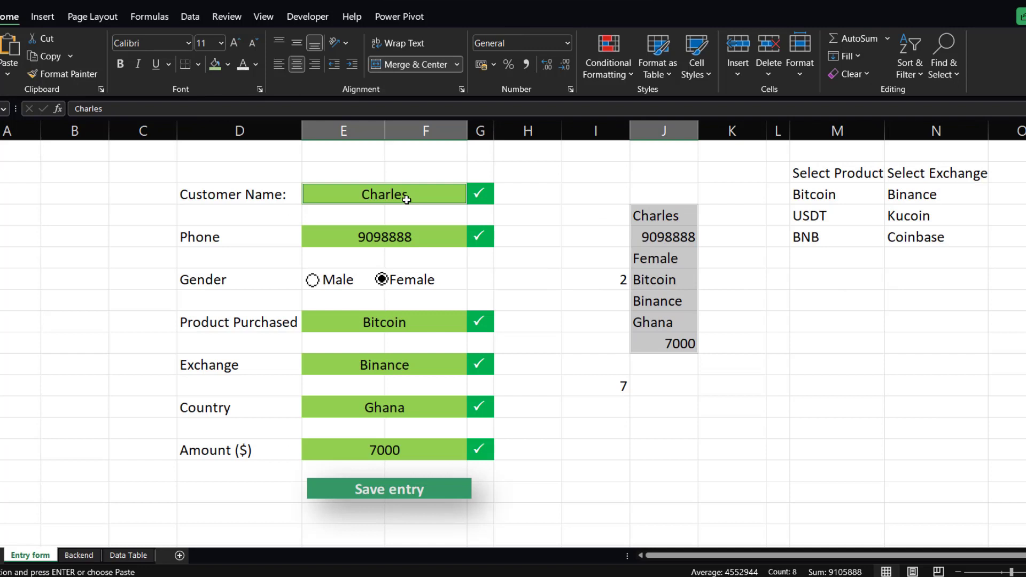
ctrl+click(406, 237)
ctrl+click(390, 324)
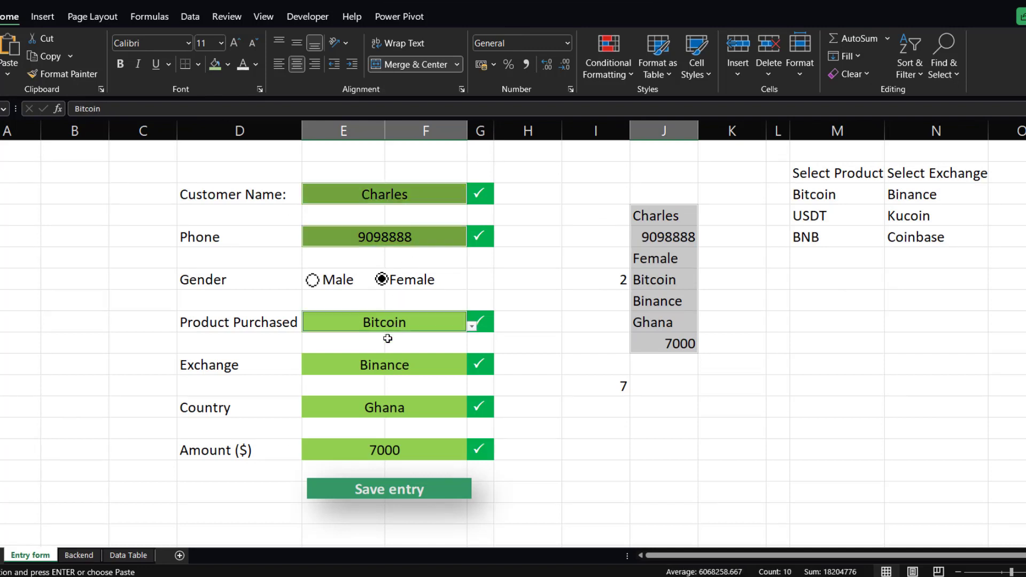
ctrl+click(376, 369)
ctrl+click(372, 403)
ctrl+click(382, 449)
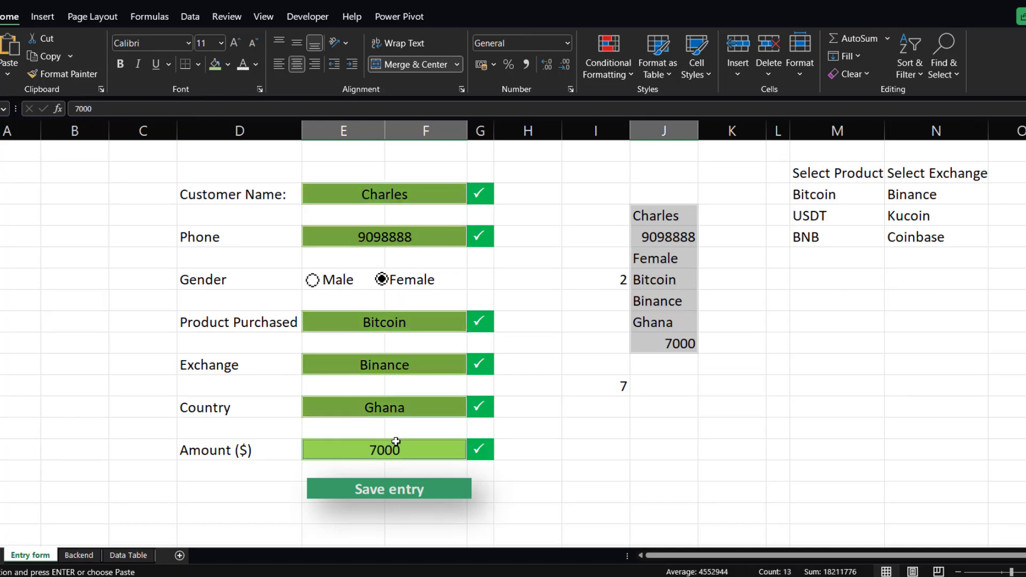
key(Delete)
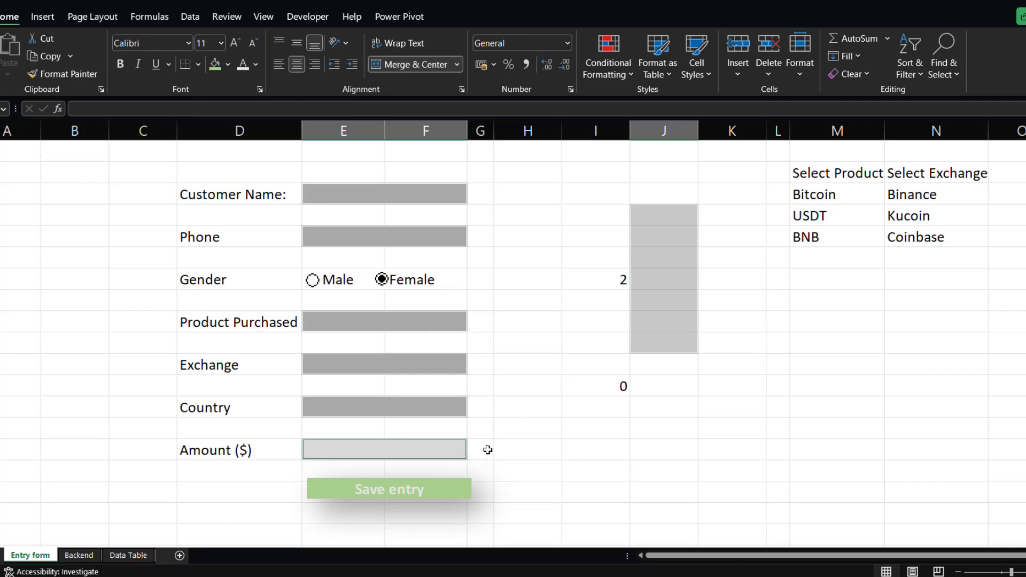
Stop the macro recording.
click(814, 123)
click(263, 17)
click(714, 80)
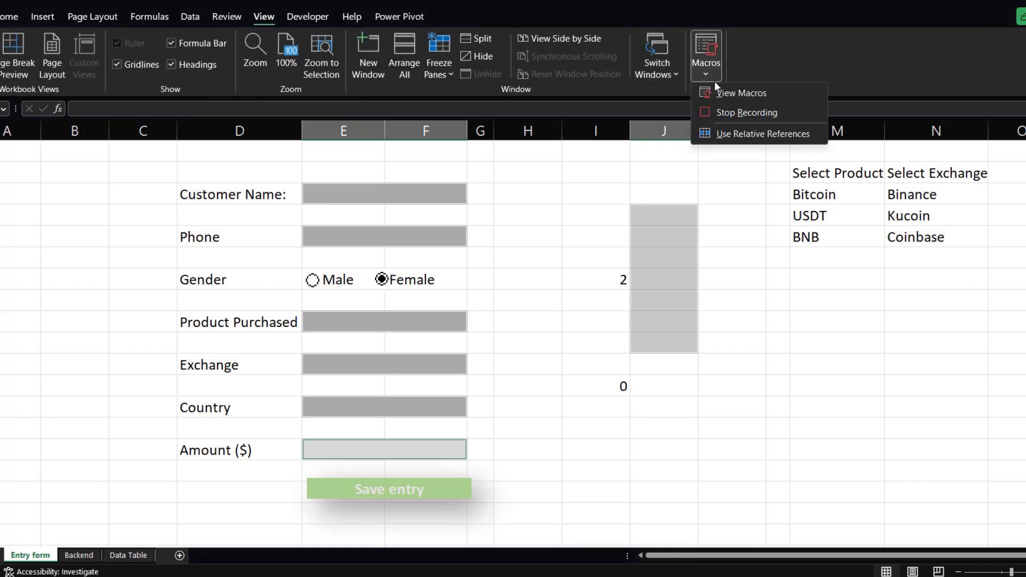
click(748, 113)
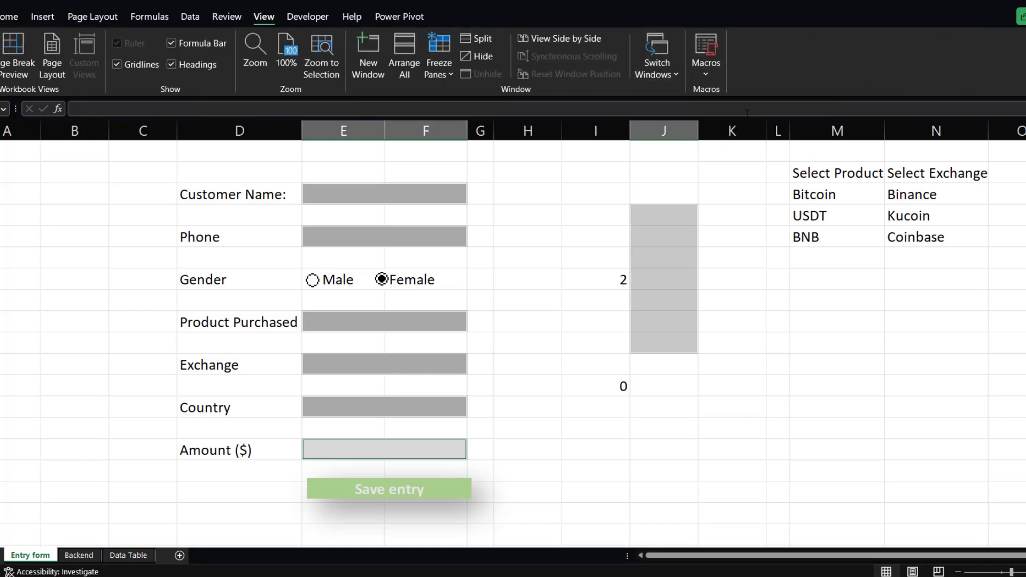
Nudge the Save entry button up so it sits just below the Amount field.
click(400, 487)
drag(398, 487, 389, 482)
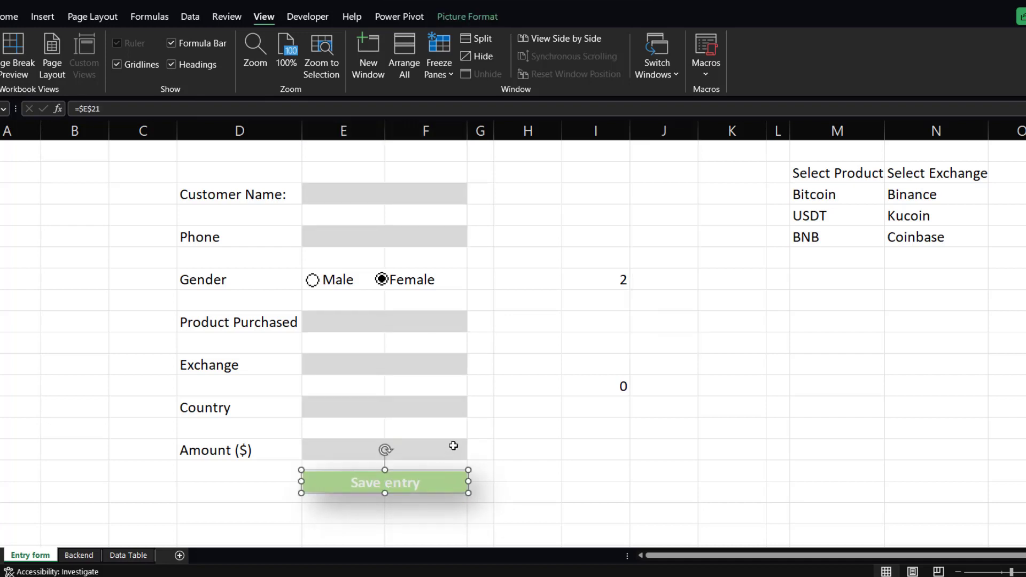
click(508, 483)
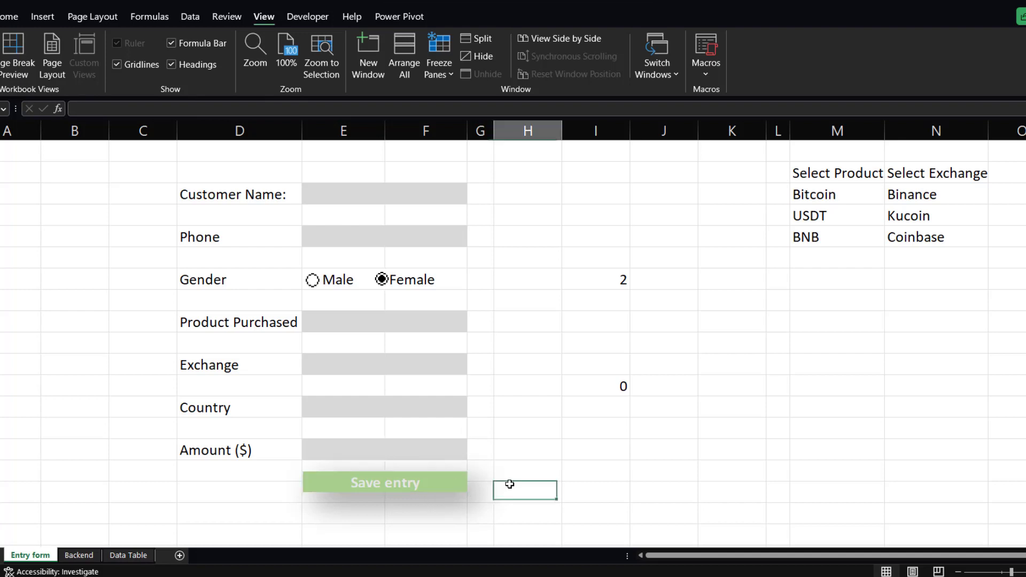
click(418, 486)
drag(418, 486, 386, 480)
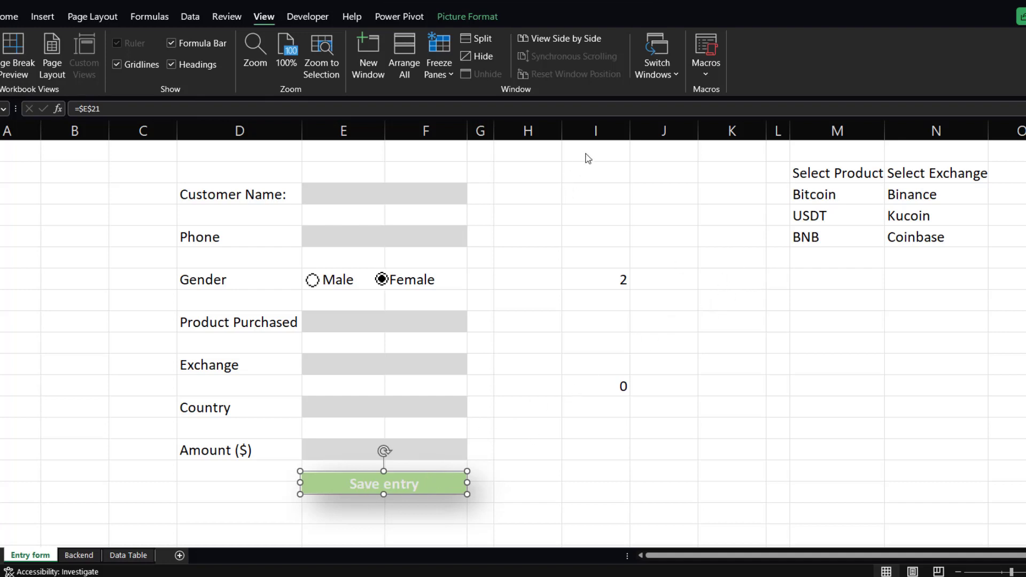
click(469, 157)
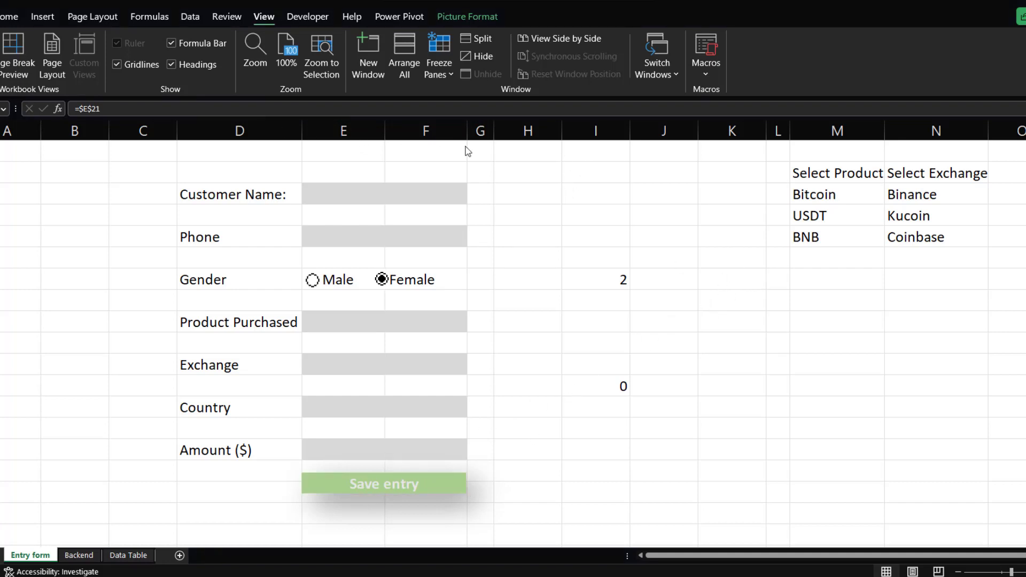
Assign the Demo macro to the Save entry button.
right_click(424, 481)
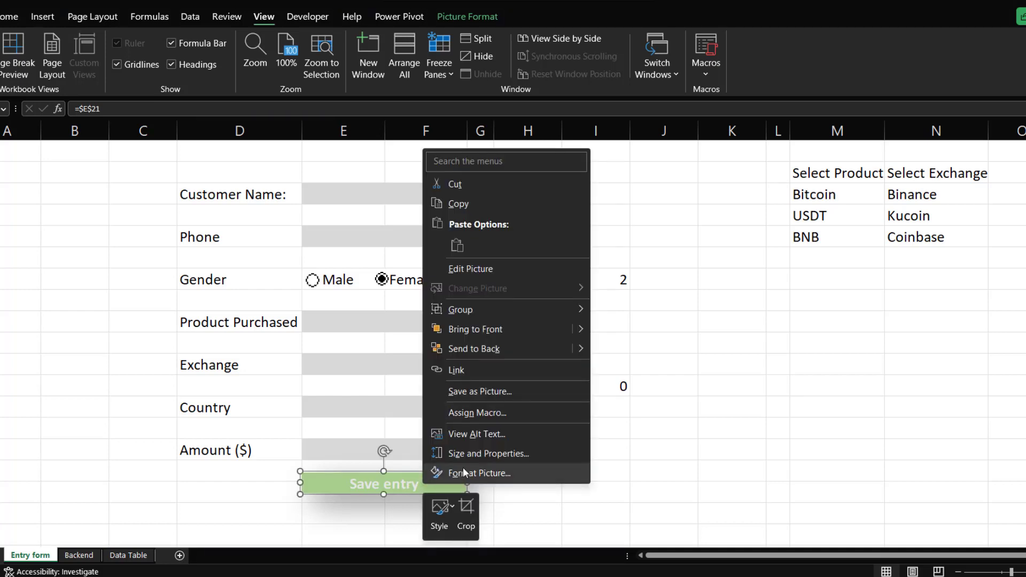
click(471, 412)
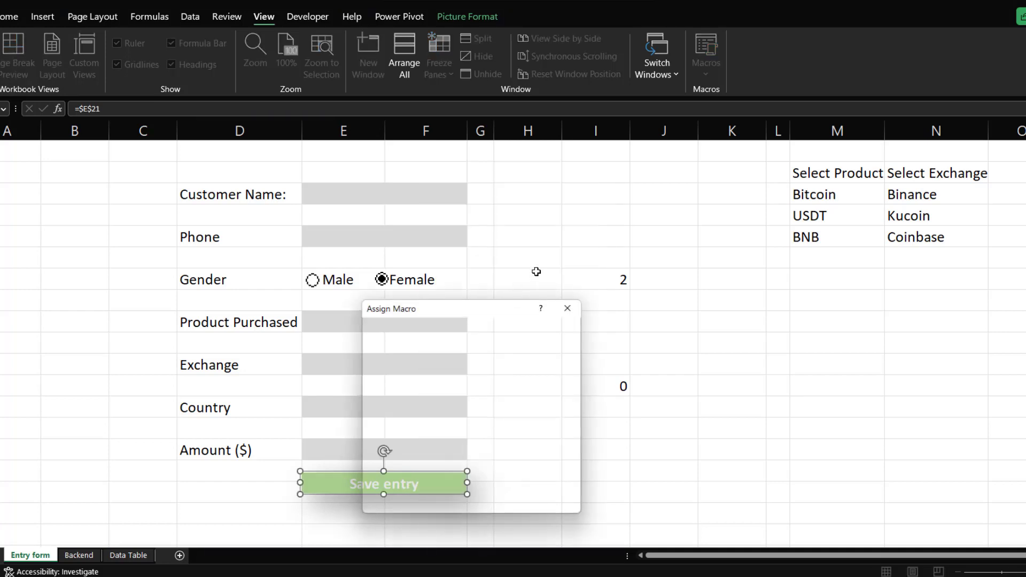
click(394, 349)
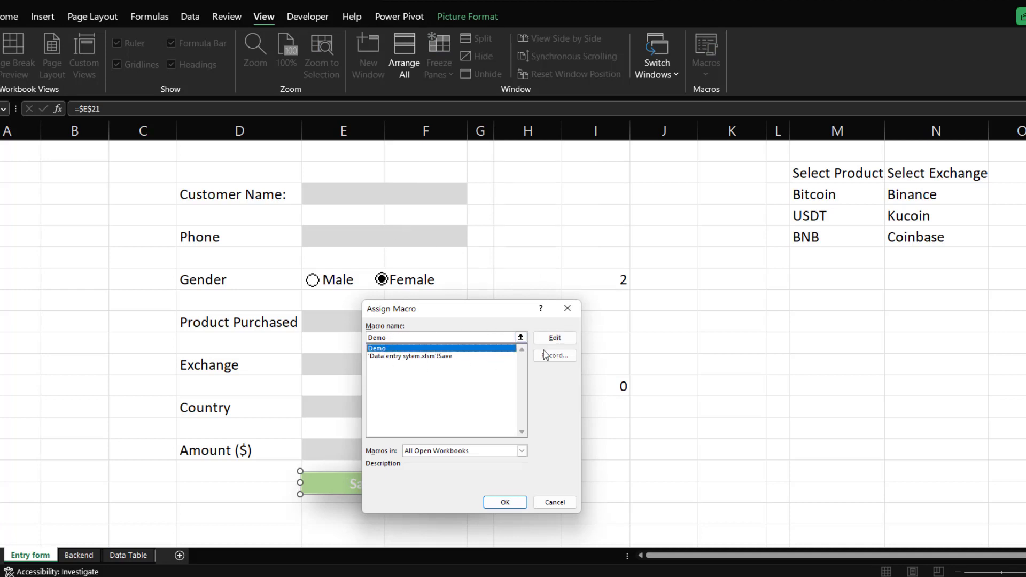
click(505, 502)
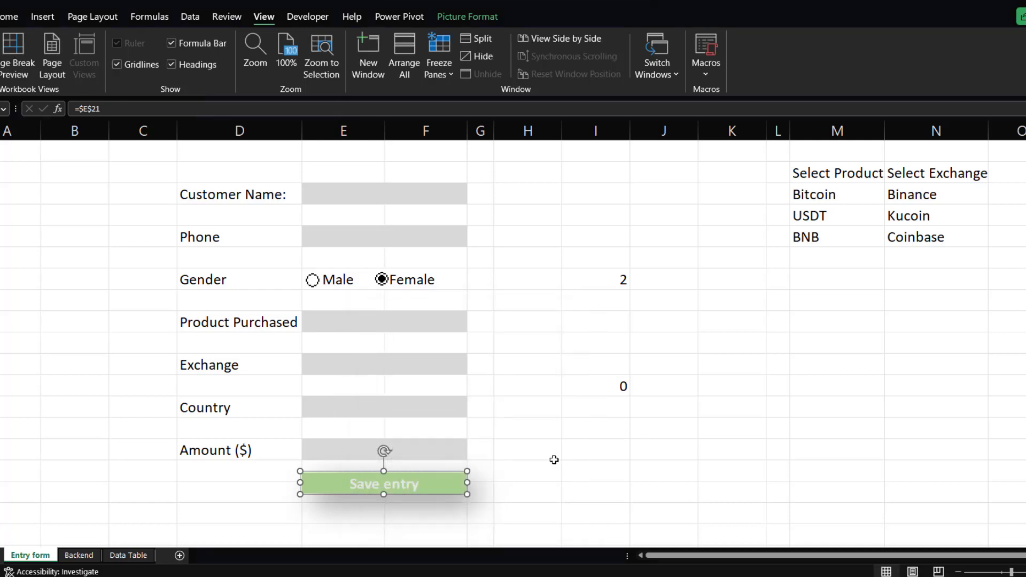
click(553, 458)
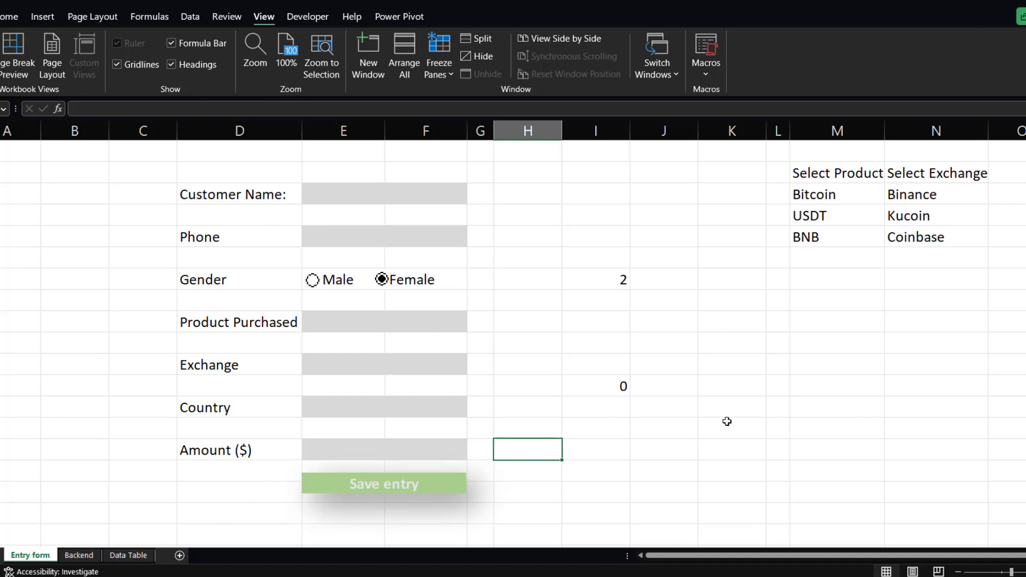
Delete the test record from the Data Table's first row and return to the Entry form.
click(128, 555)
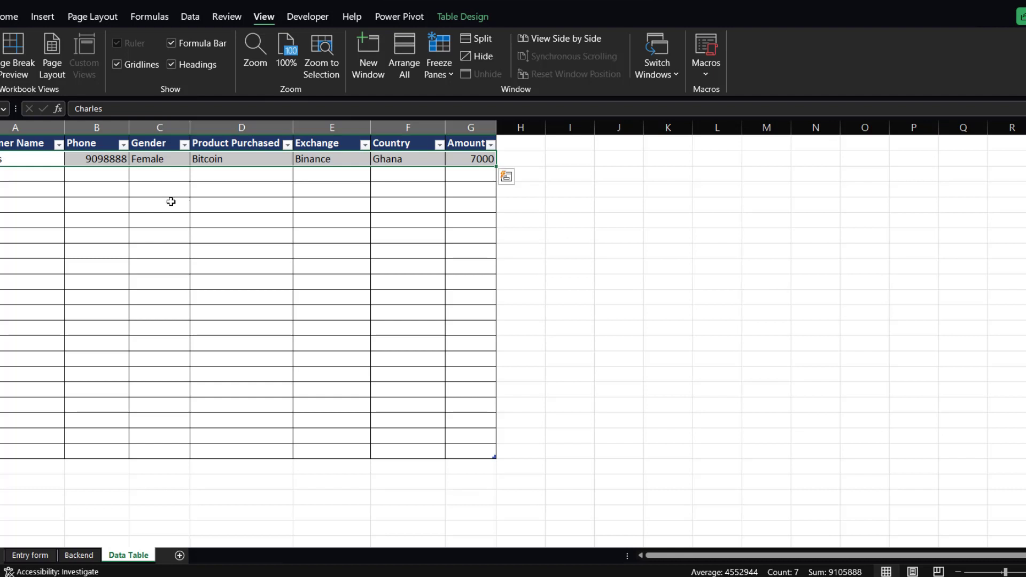
key(Delete)
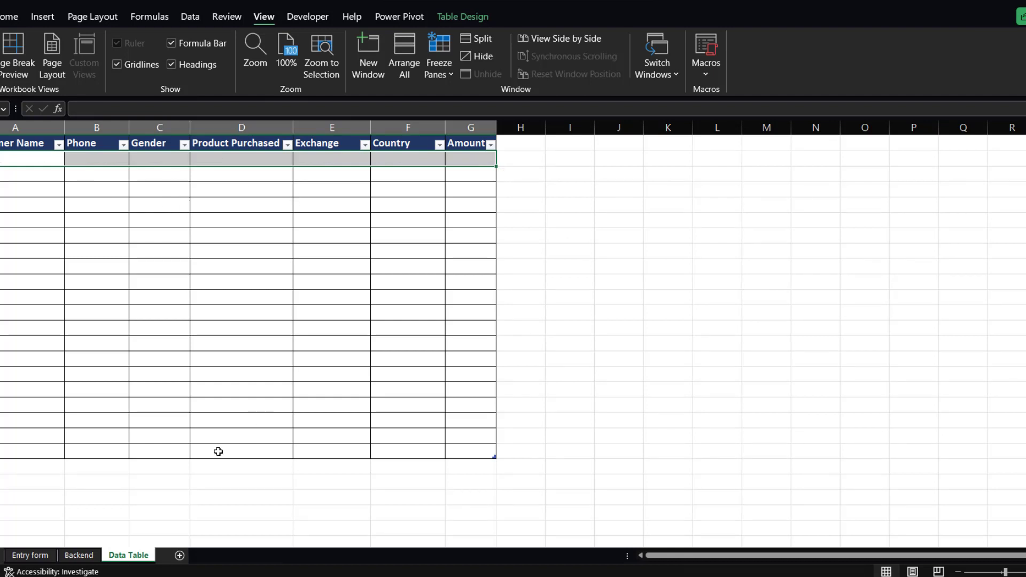
click(29, 555)
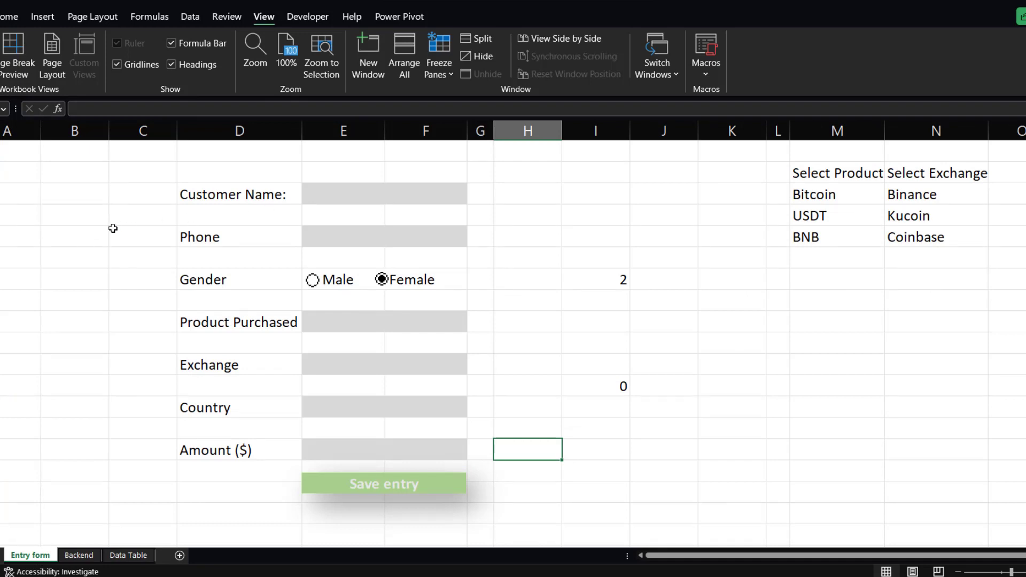
Resize the Entry form rows to tighten the spacing between the form fields.
drag(0, 225, 0, 216)
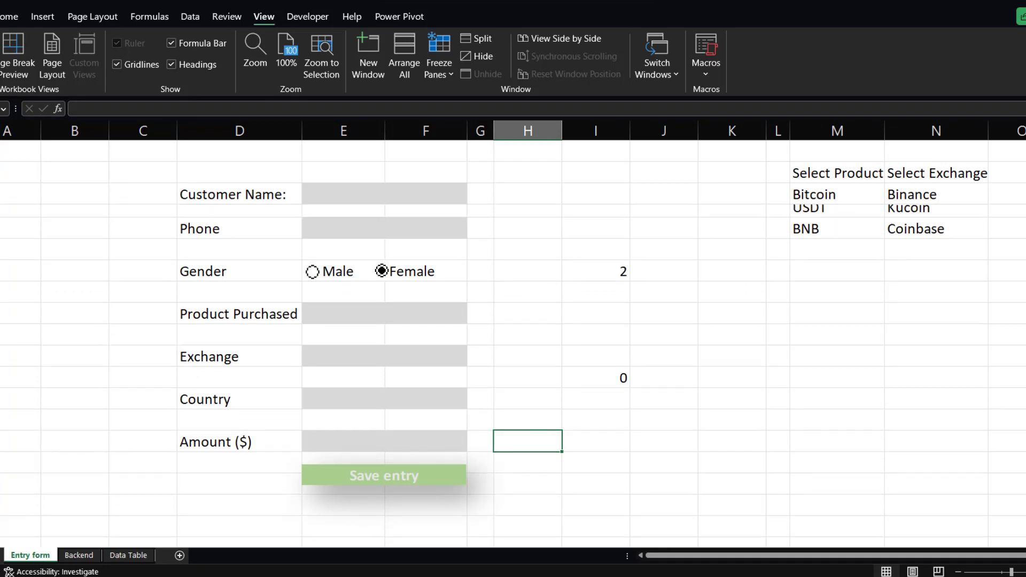
drag(0, 260, 0, 251)
drag(0, 295, 0, 285)
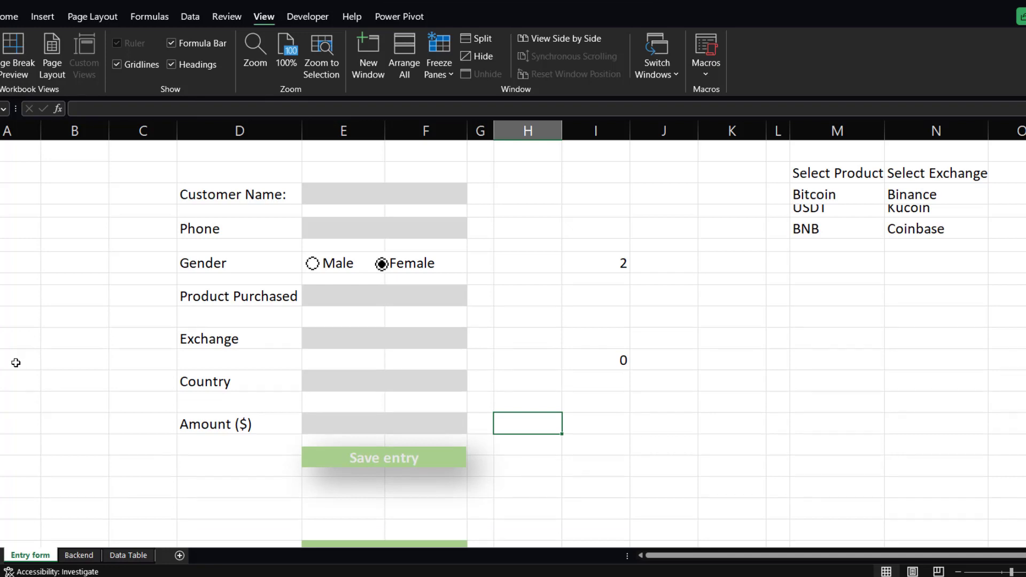
drag(0, 327, 0, 319)
drag(0, 361, 0, 367)
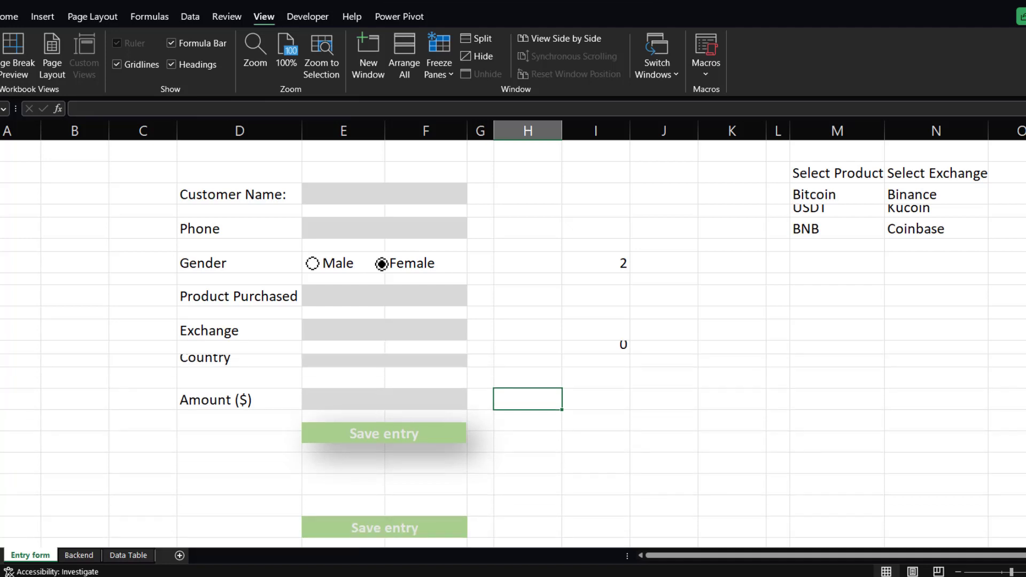
key(ctrl+z)
drag(1, 396, 1, 390)
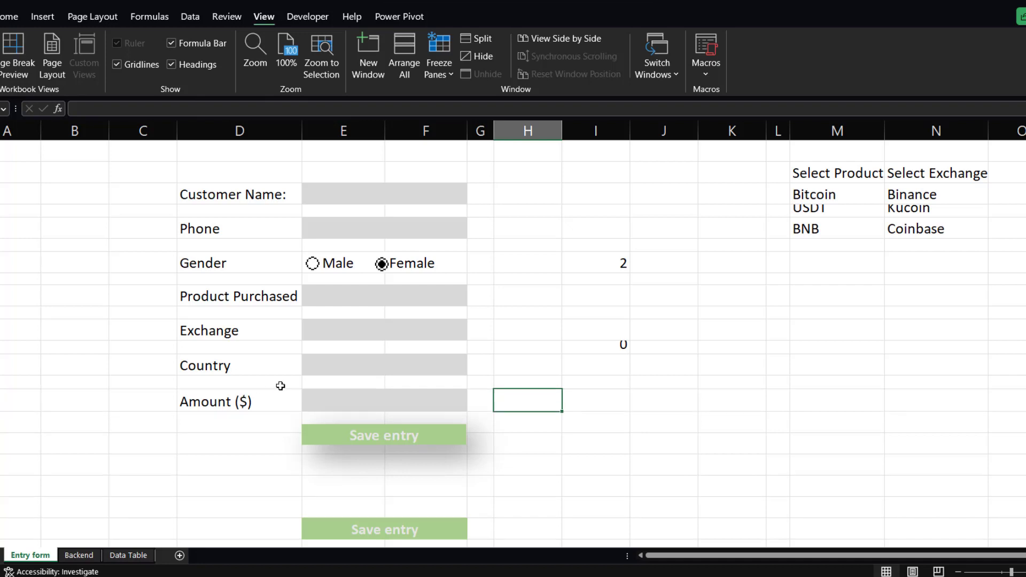
click(634, 360)
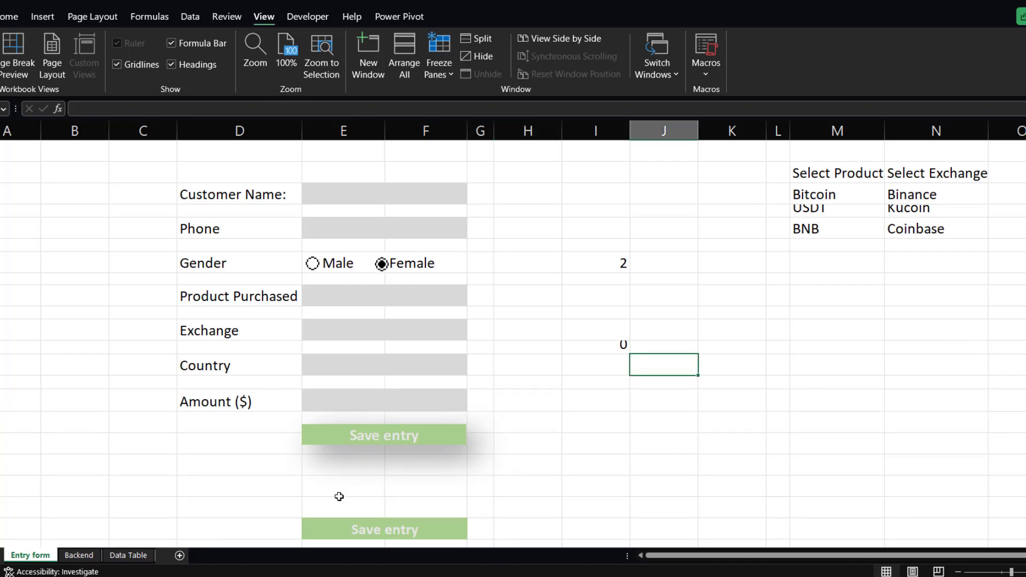
drag(1, 518, 1, 547)
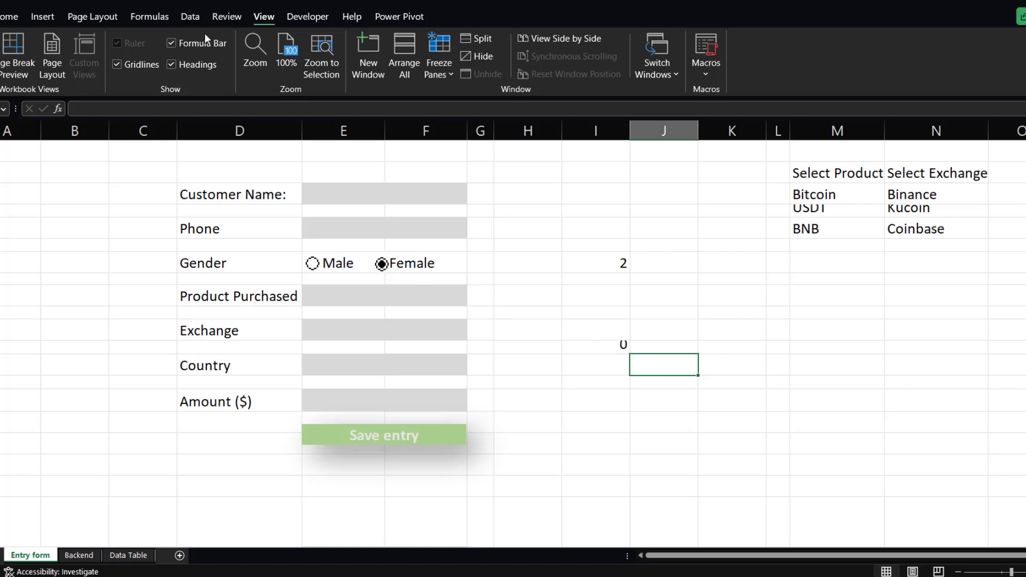
Hide the gridlines and make the helper values and dropdown source lists invisible with white font colour.
click(118, 64)
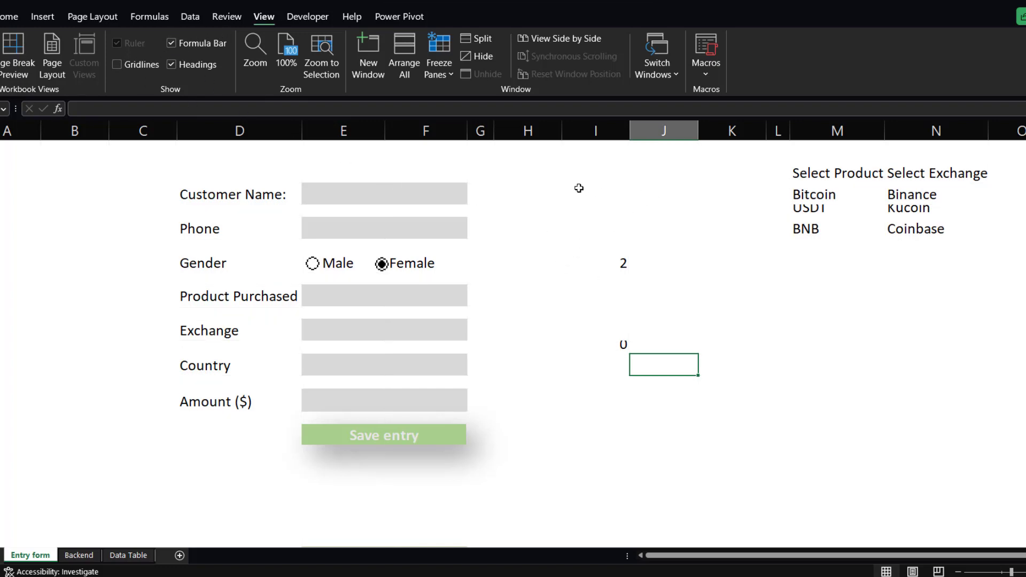
drag(545, 157, 966, 378)
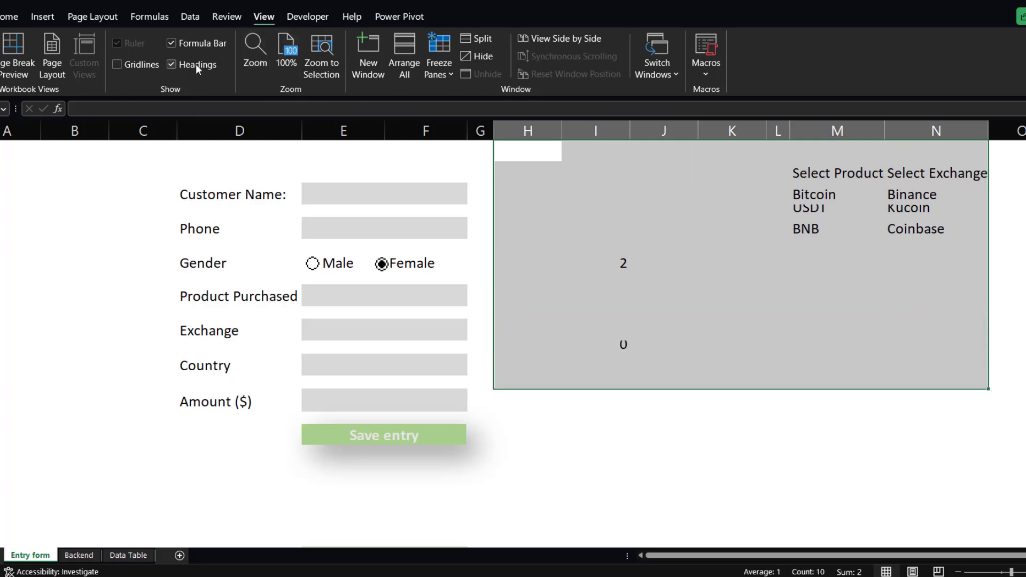
click(16, 16)
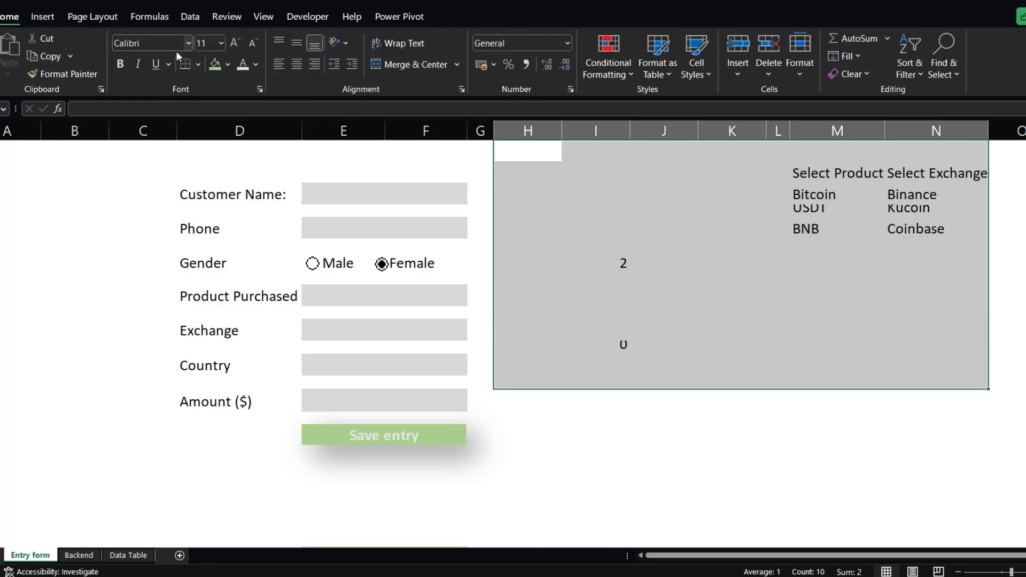
click(245, 67)
click(614, 425)
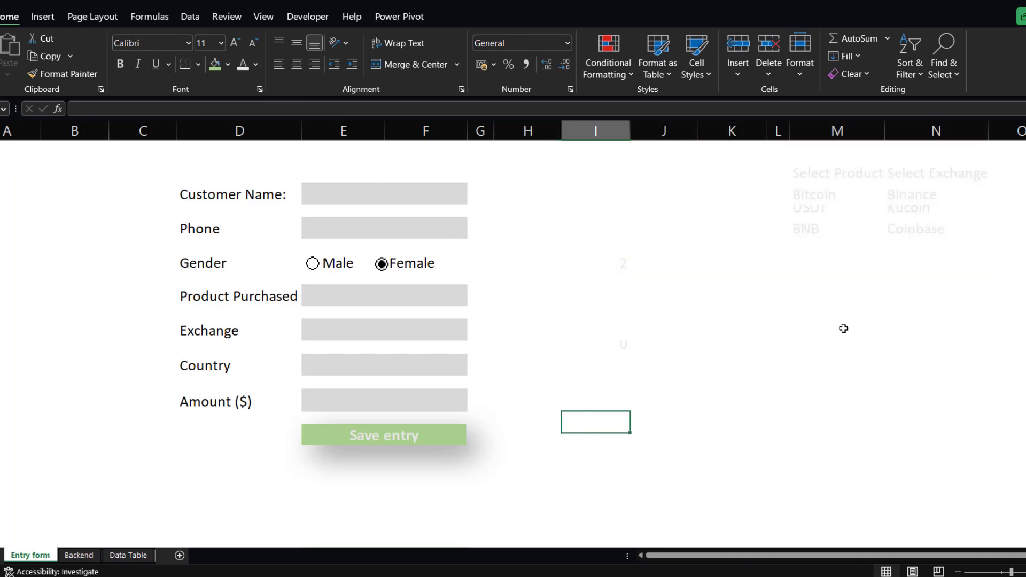
click(764, 300)
drag(791, 172, 929, 233)
click(755, 315)
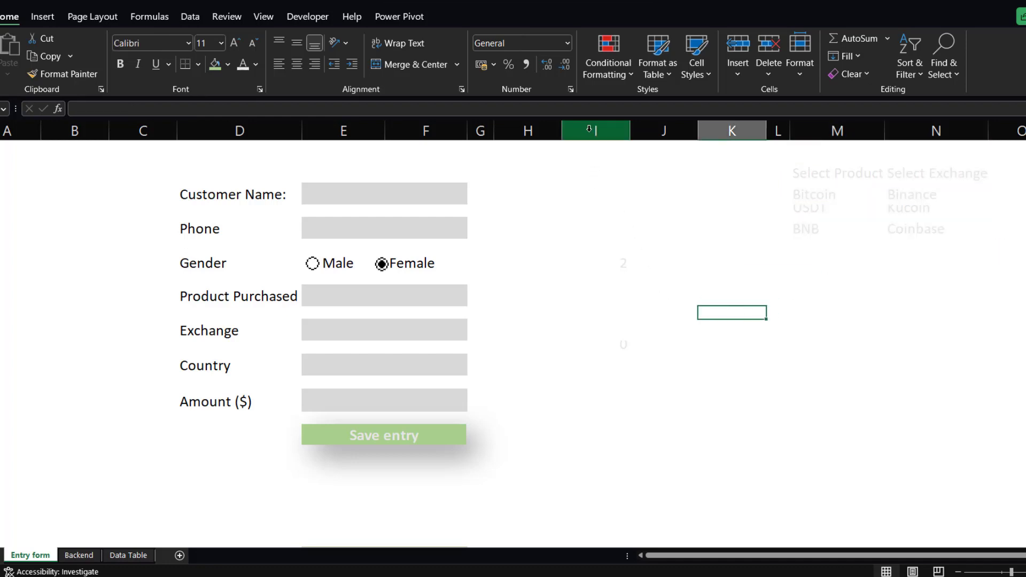
drag(562, 132, 914, 132)
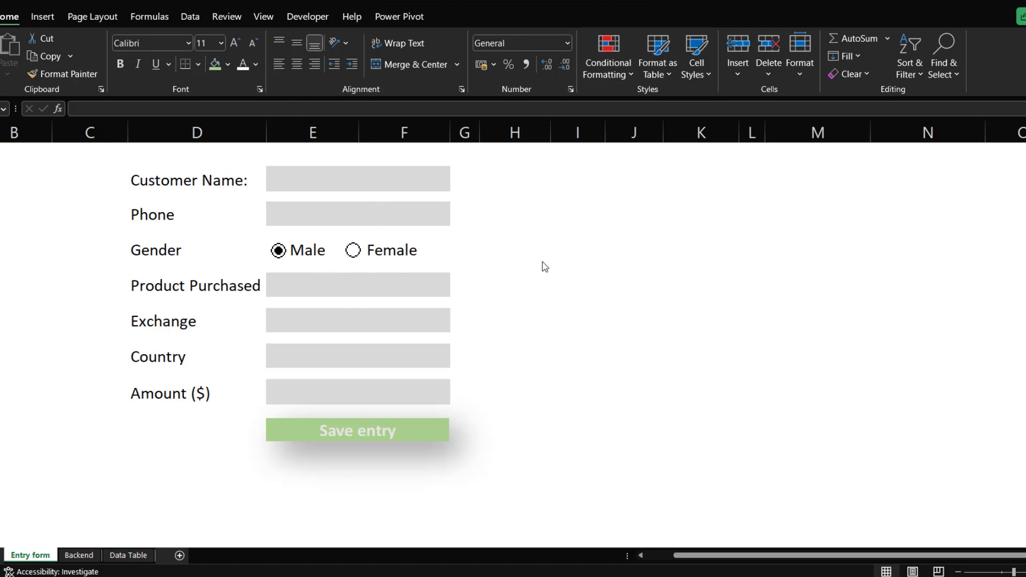
click(526, 198)
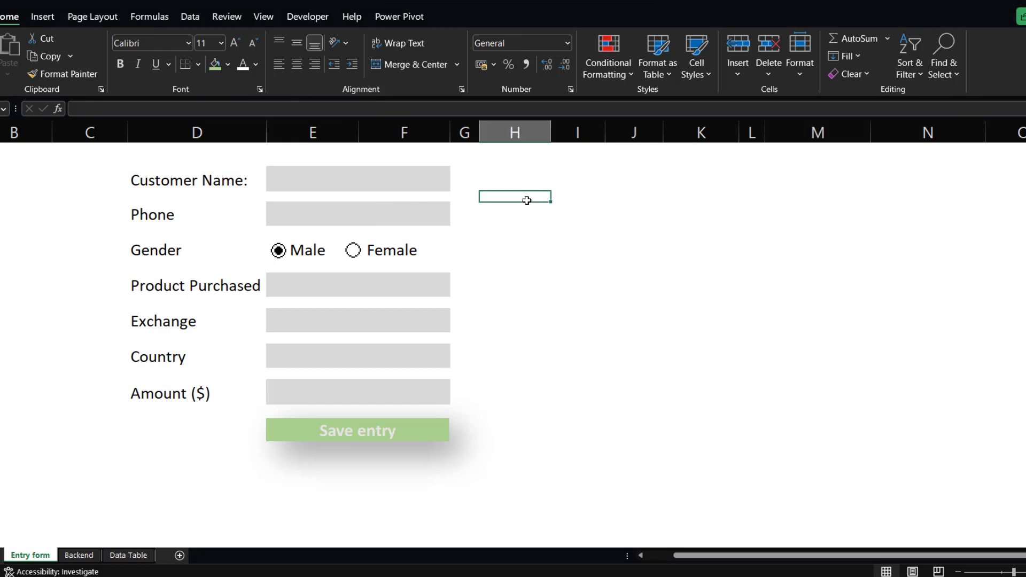
click(516, 231)
click(516, 208)
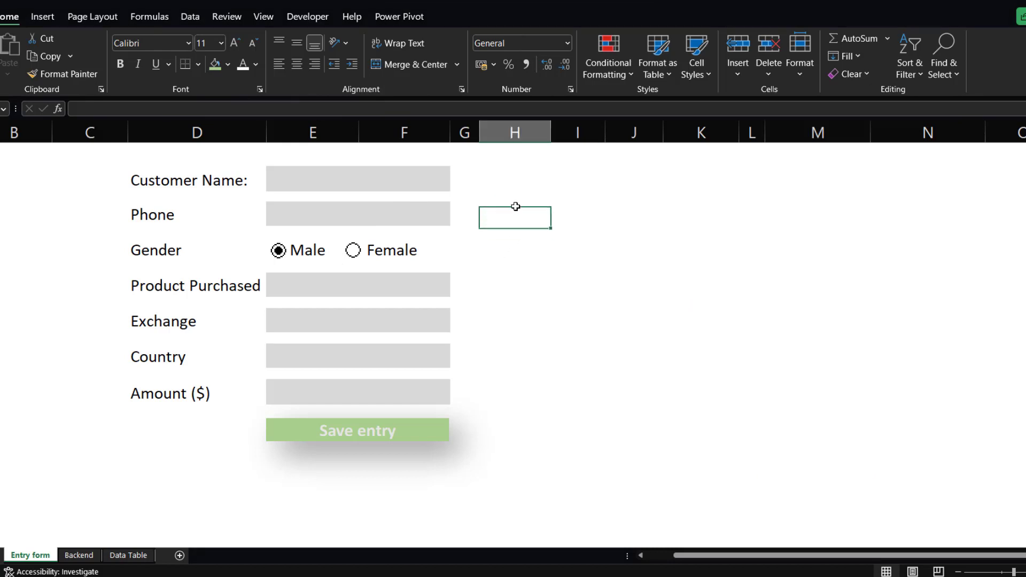
click(532, 245)
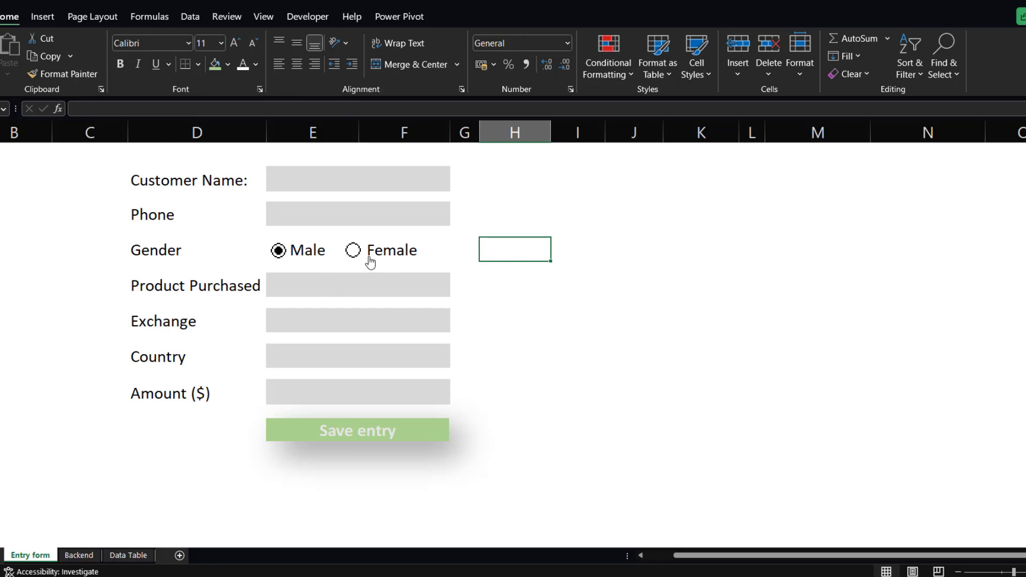
Fill in a test customer name and phone number in the form.
click(300, 172)
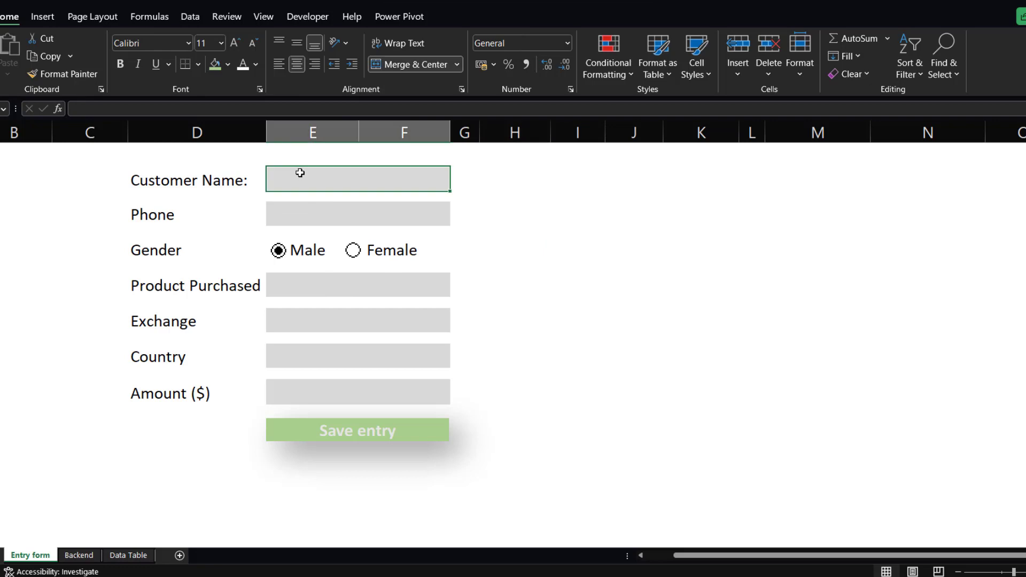
text(Michael)
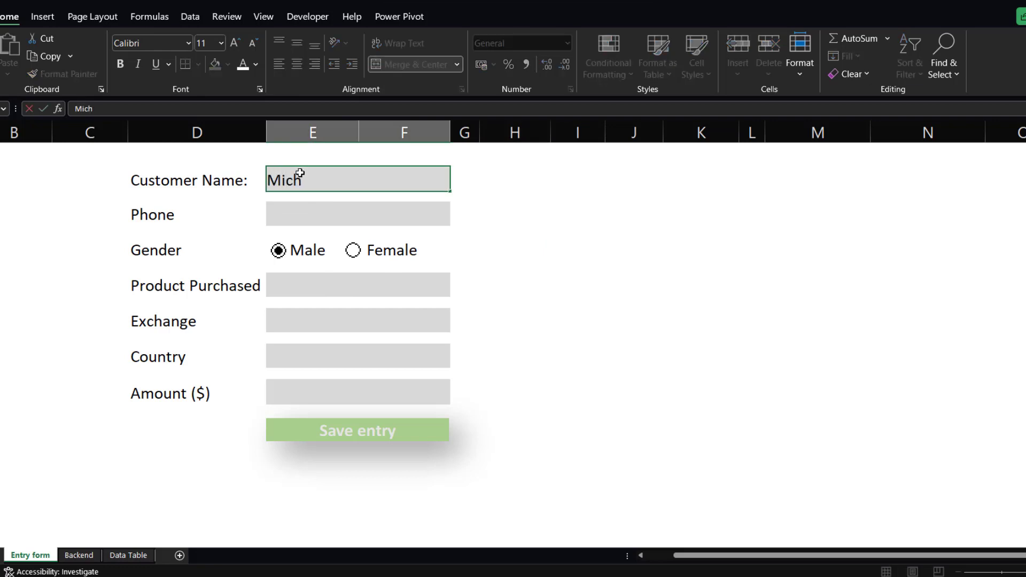
click(353, 212)
text(877878)
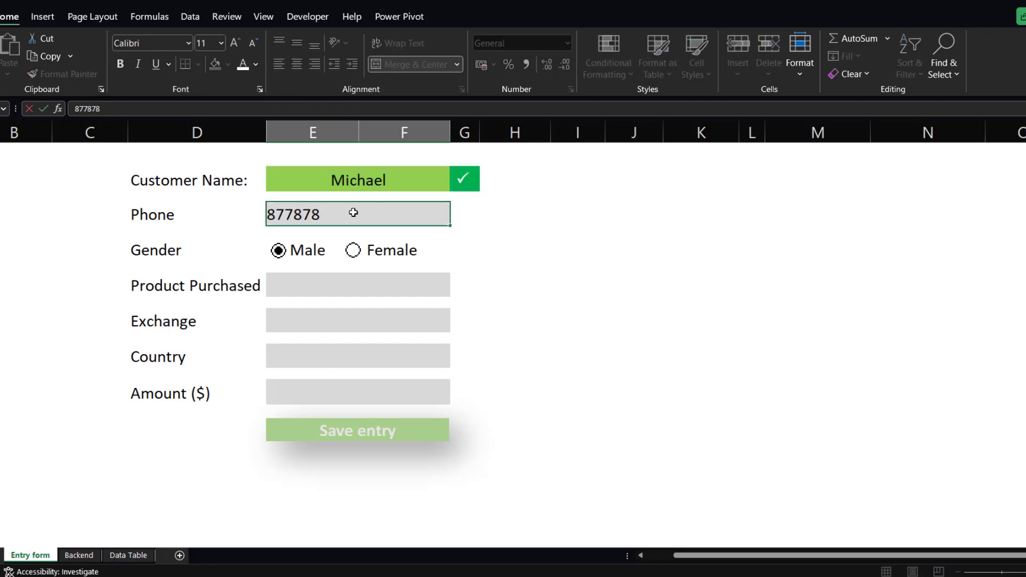
key(Return)
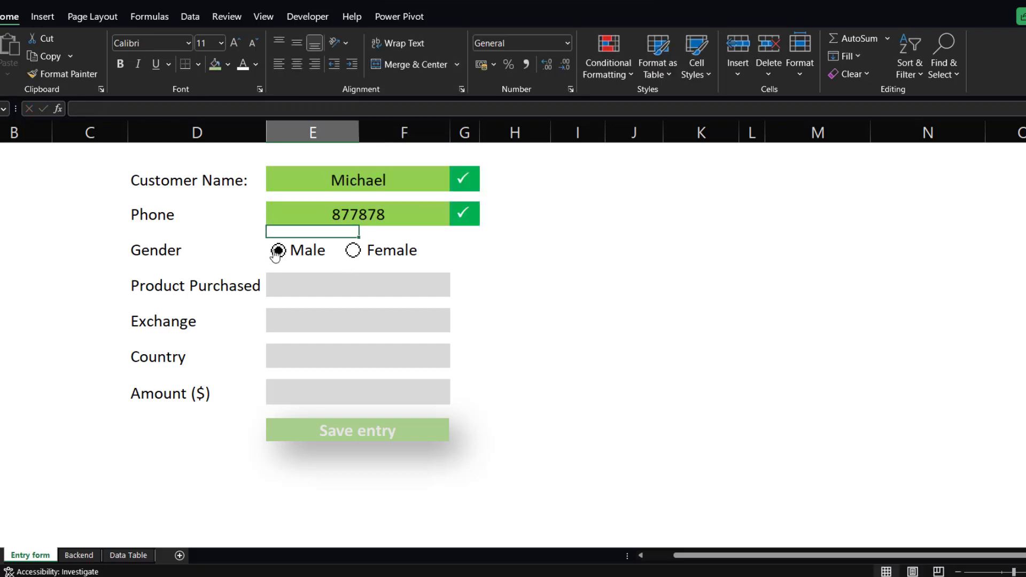
Set the gender option to Male and choose Bitcoin as the product purchased.
click(352, 256)
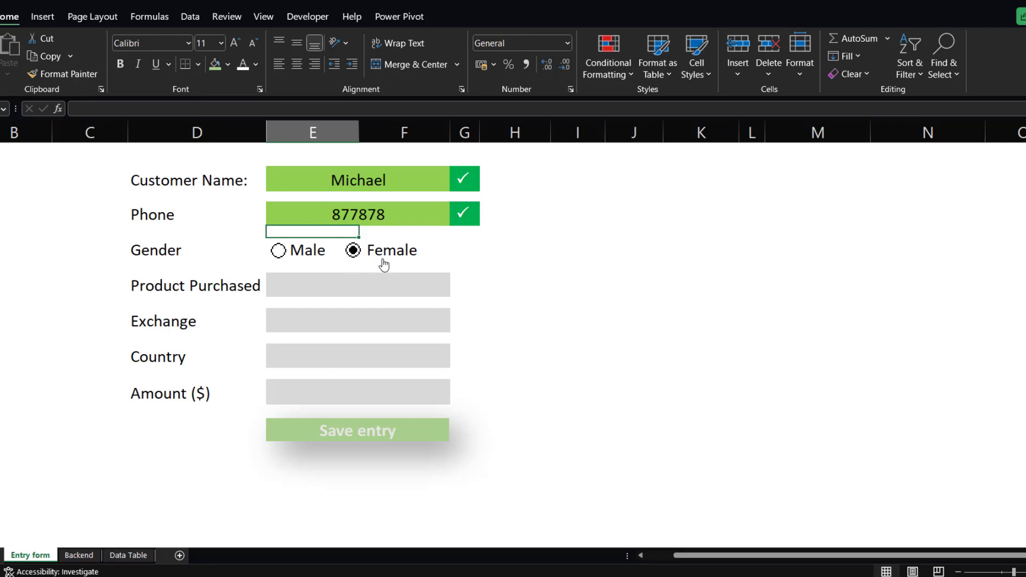
click(279, 256)
click(288, 285)
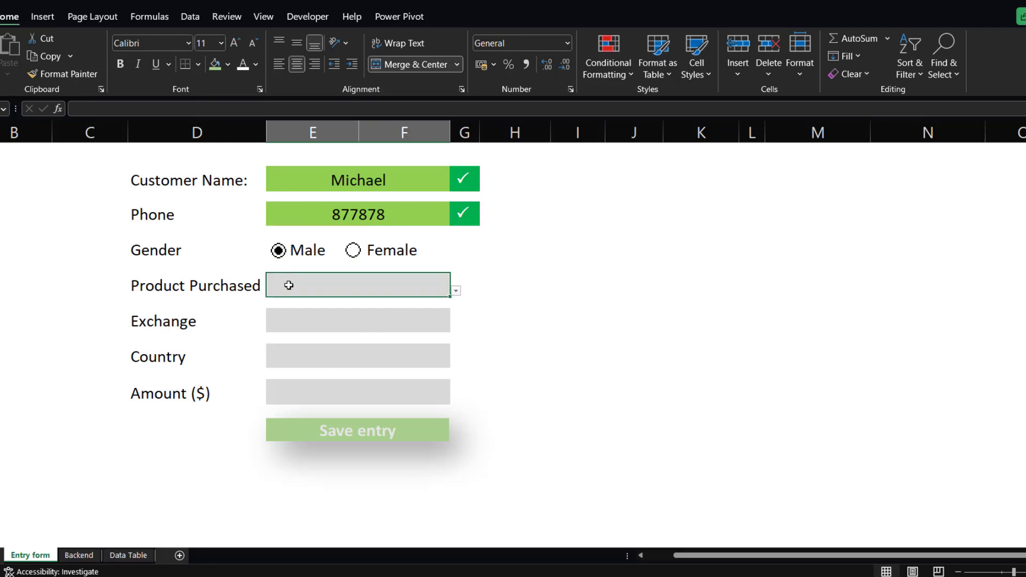
click(456, 291)
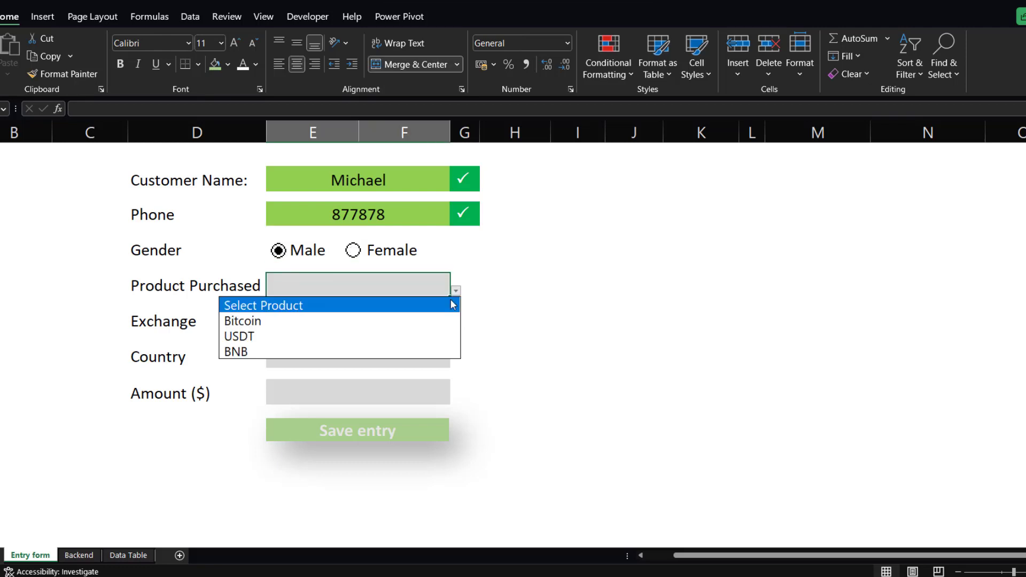
click(351, 320)
Choose Binance as the exchange and enter Nigeria as the country.
click(456, 326)
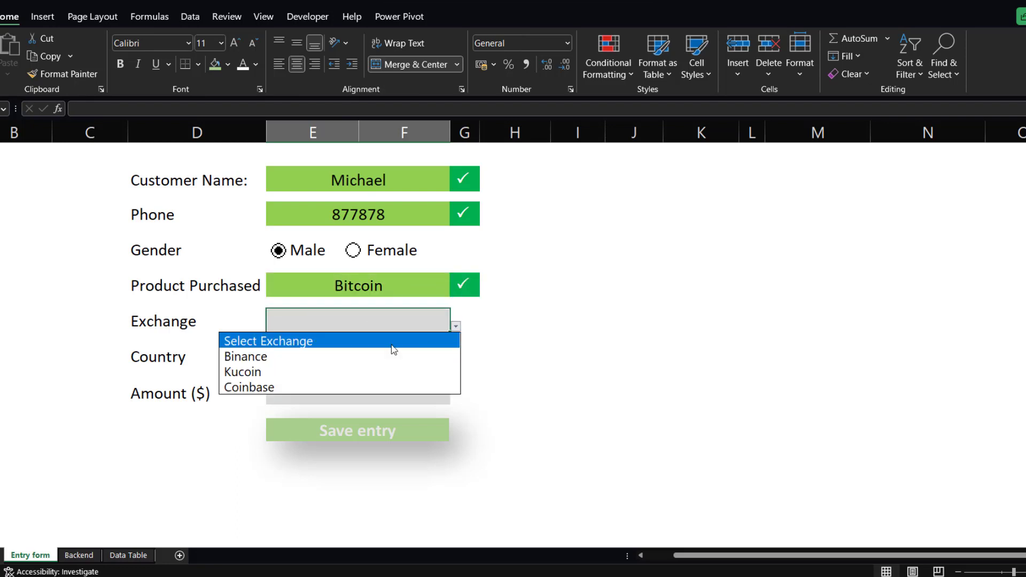
click(311, 355)
click(353, 362)
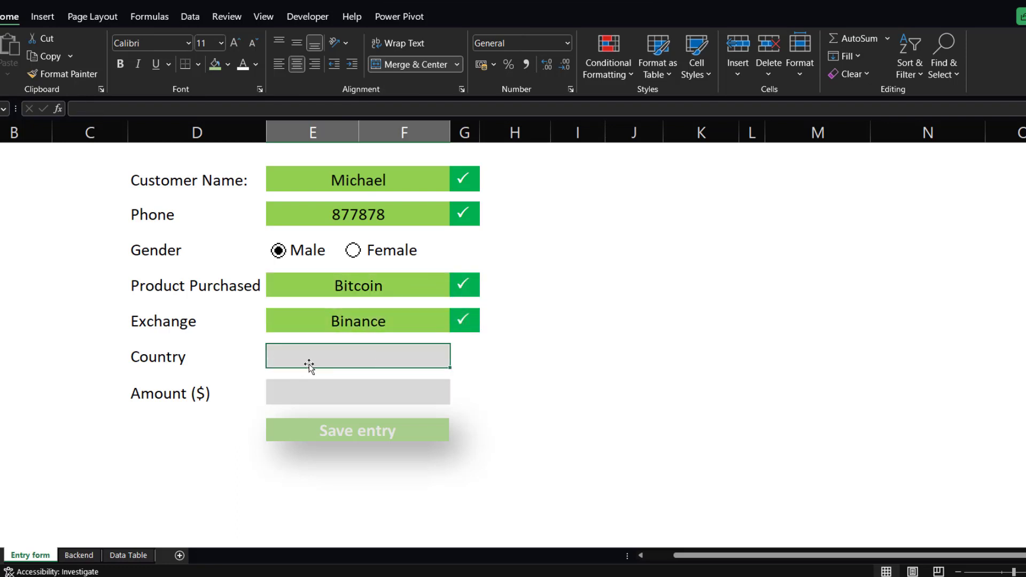
text(h)
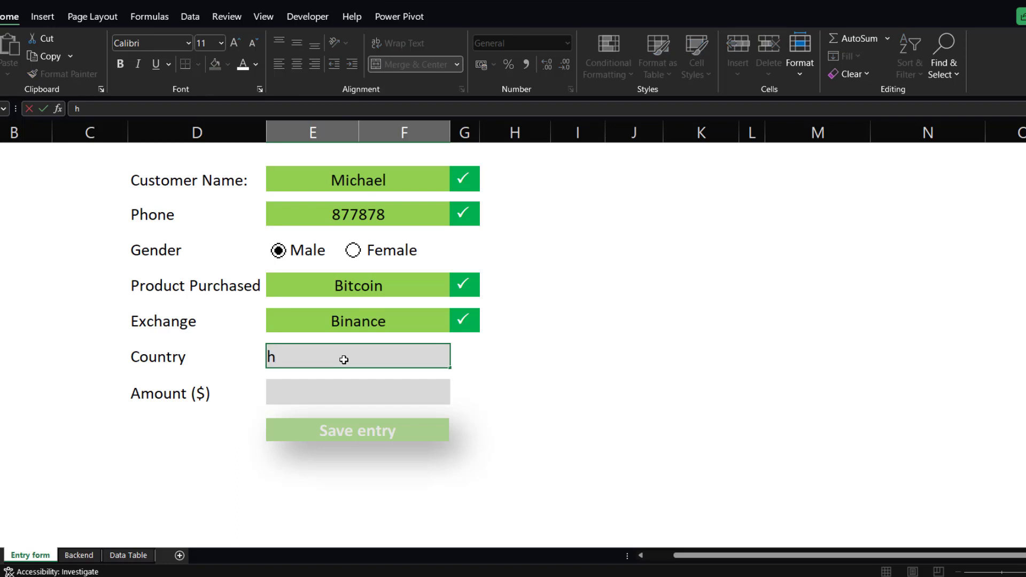
key(BackSpace)
text(Nigeria)
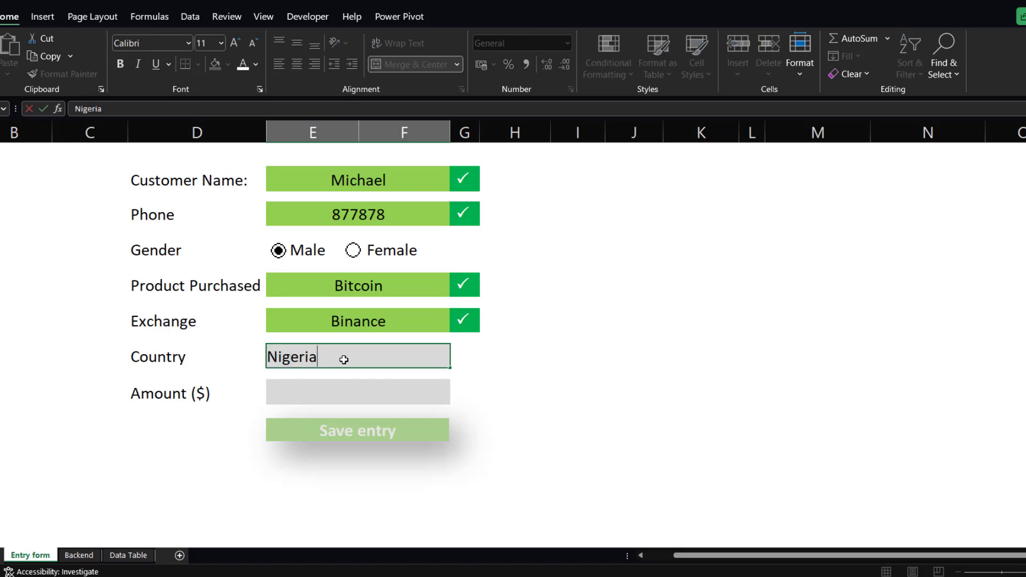
Enter 8000 as the amount and save the entry with the Save entry button.
click(372, 398)
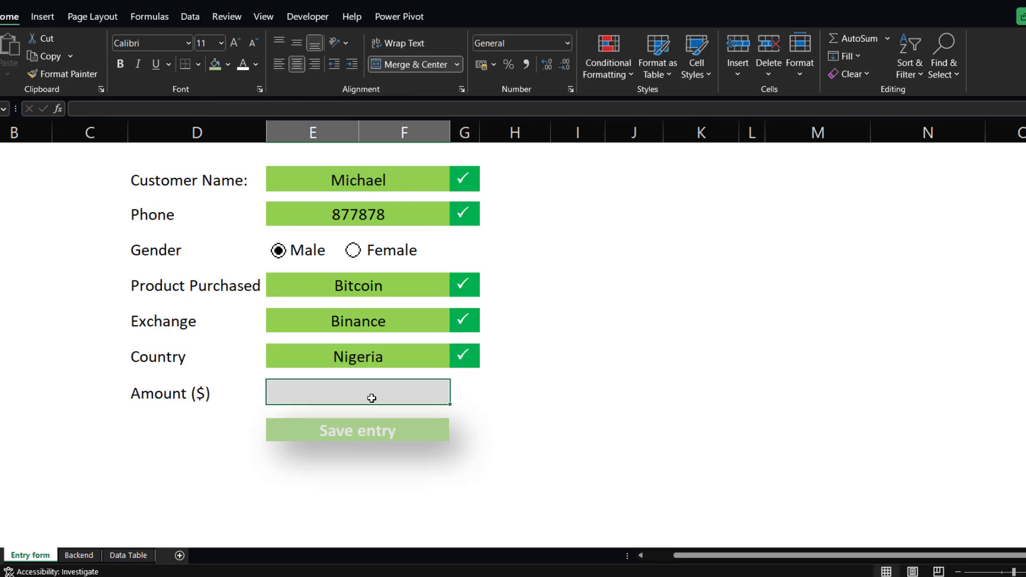
text(8000)
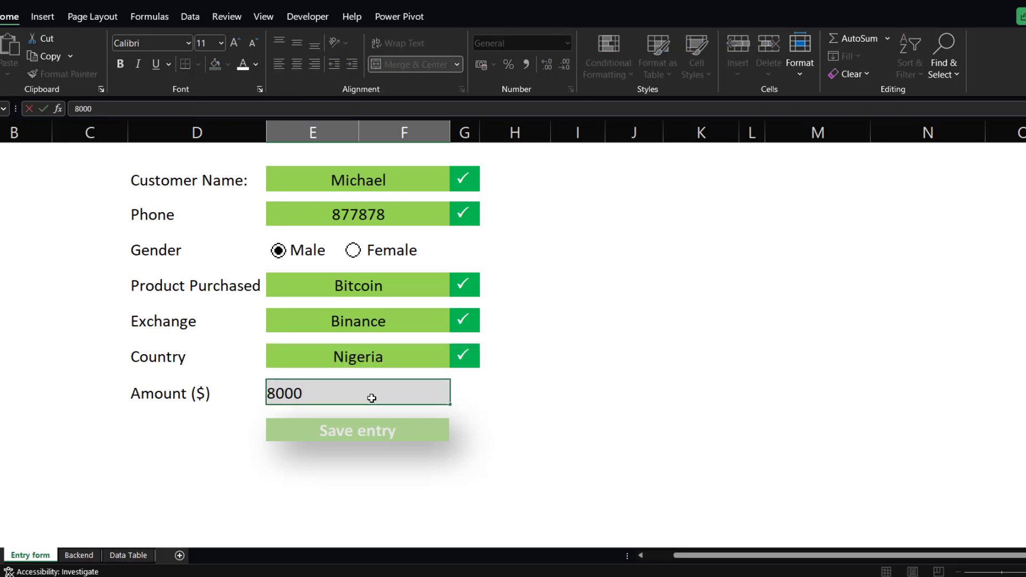
click(497, 394)
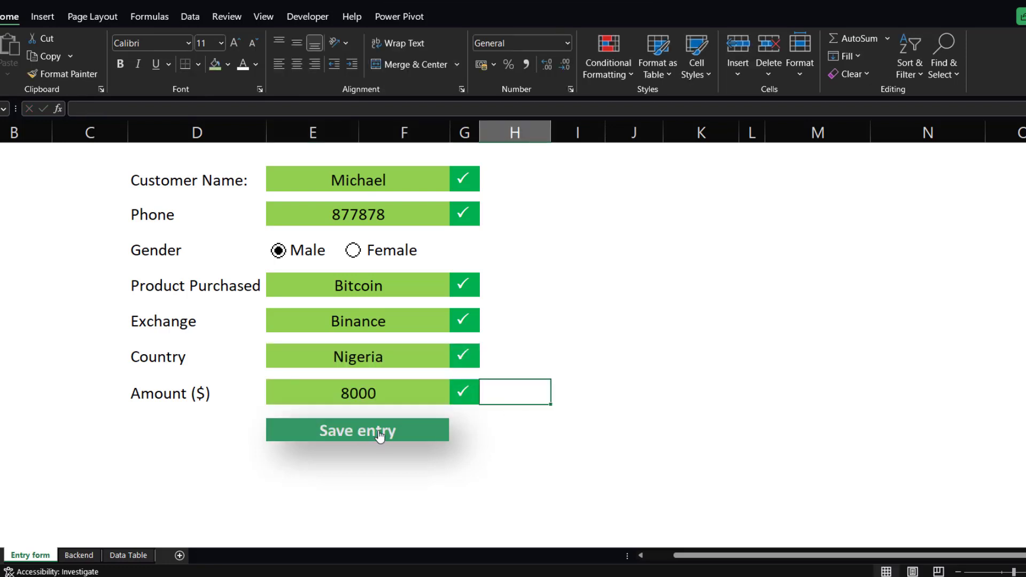
click(379, 434)
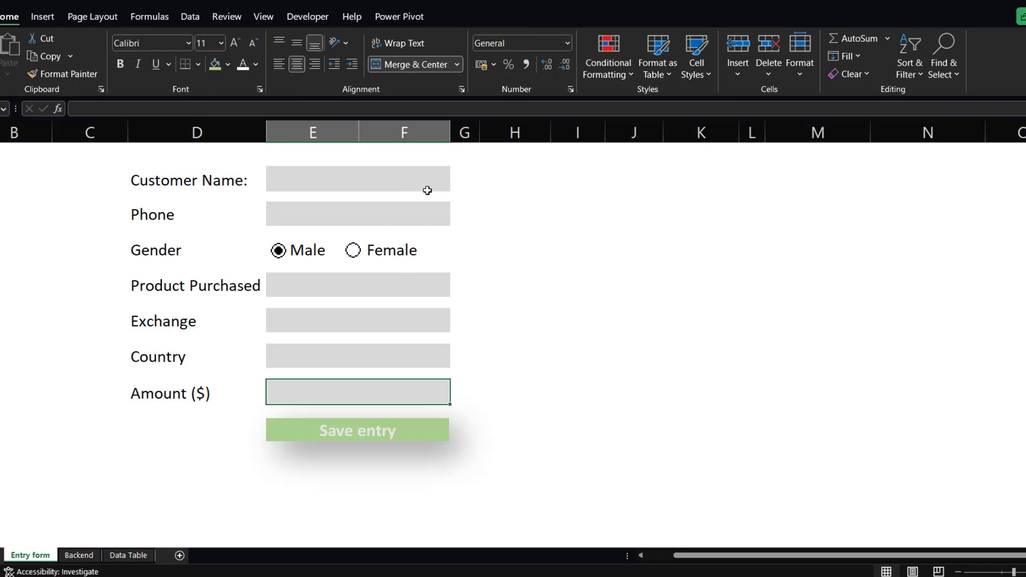
Check the saved record on the Data Table sheet and return to the Entry form.
click(122, 555)
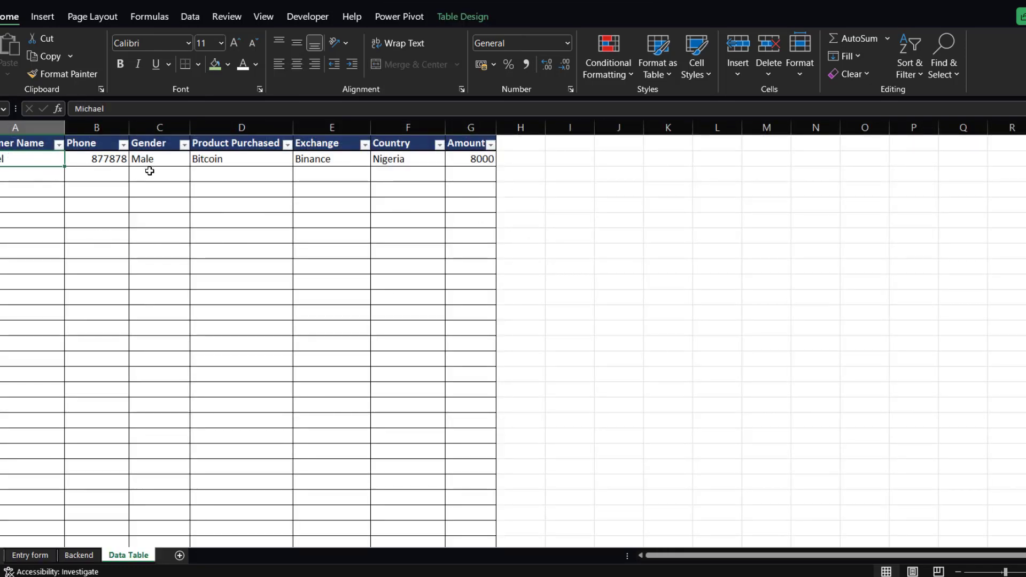
click(32, 556)
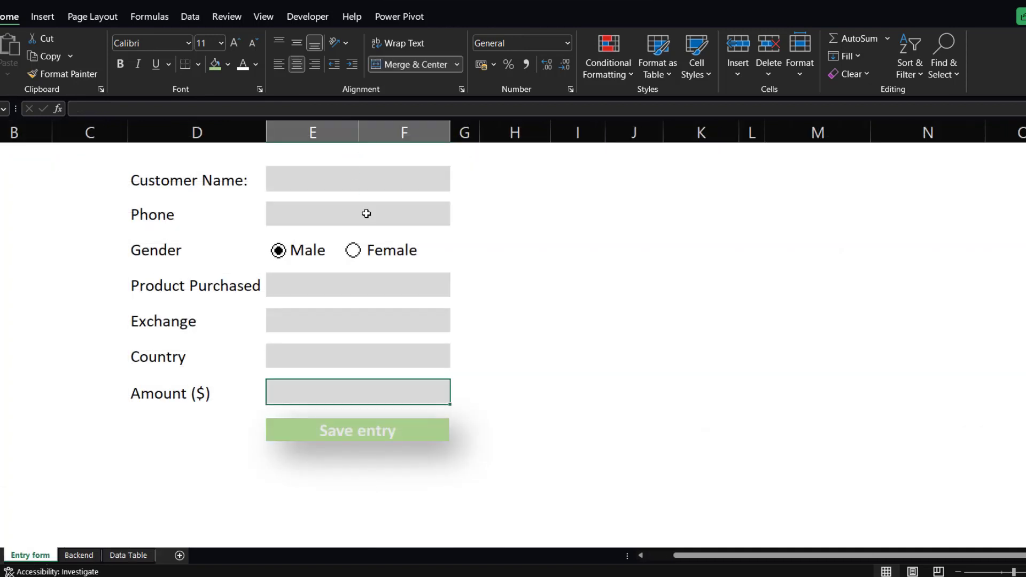
Fill in a second test customer's name and phone number in the form.
click(292, 179)
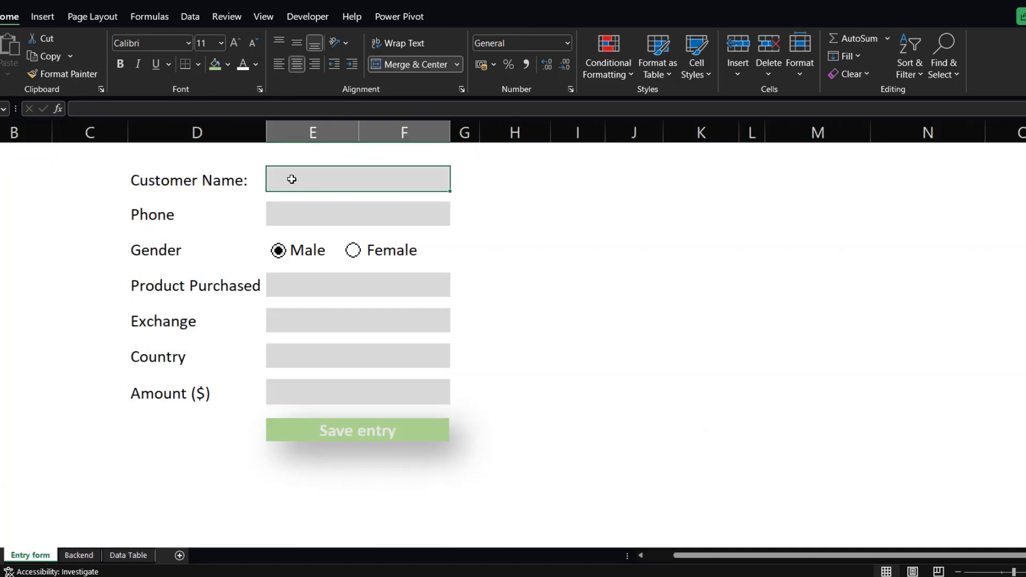
text(Ste)
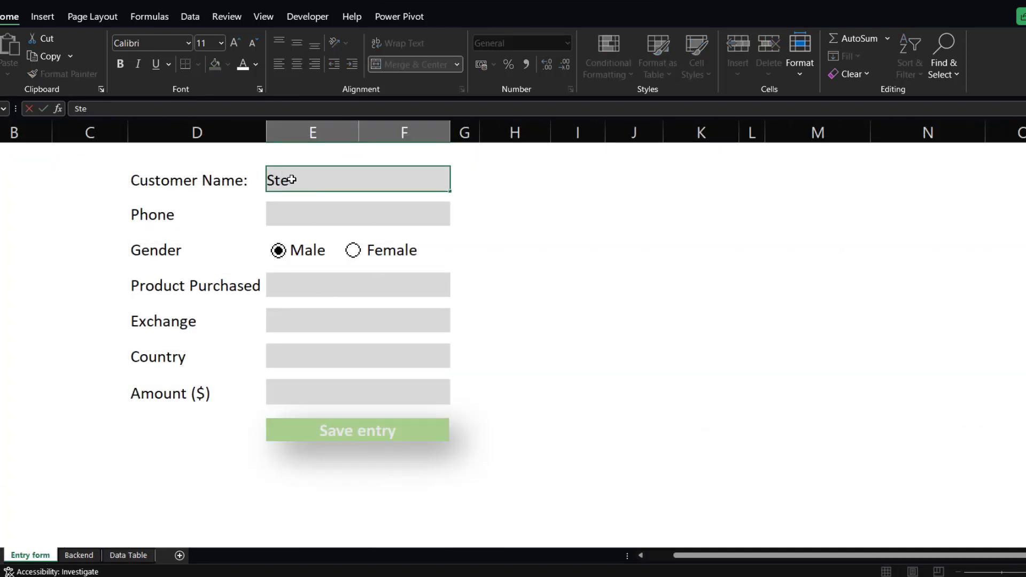
text(phen)
click(315, 216)
text(9898989)
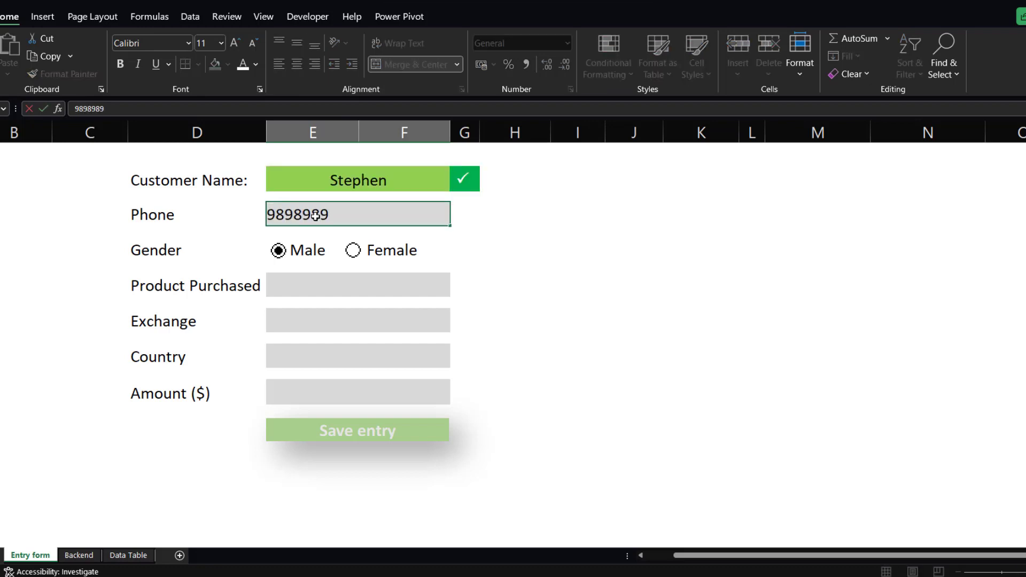
key(Return)
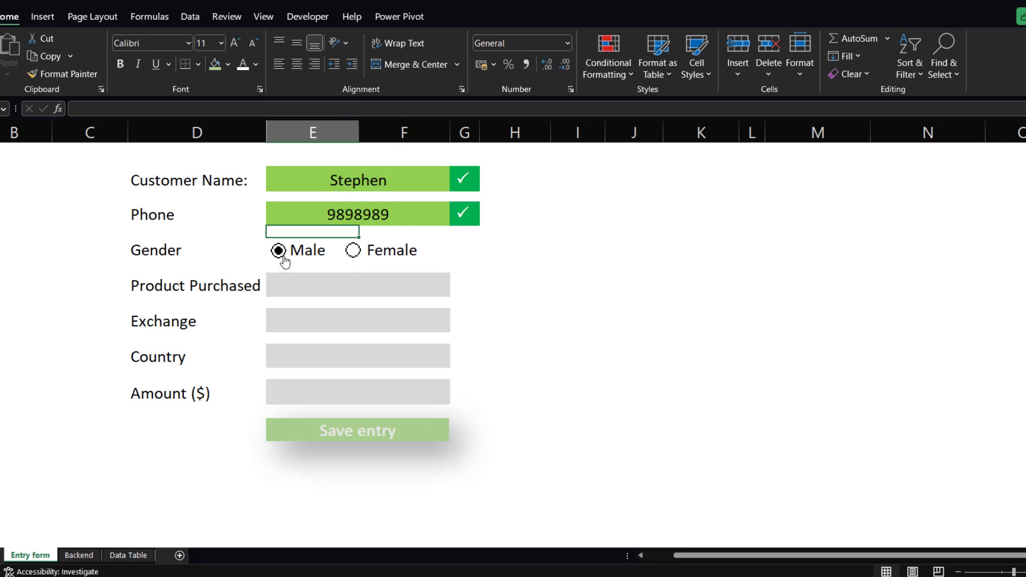
Choose USDT as the product purchased and Kucoin as the exchange.
click(323, 290)
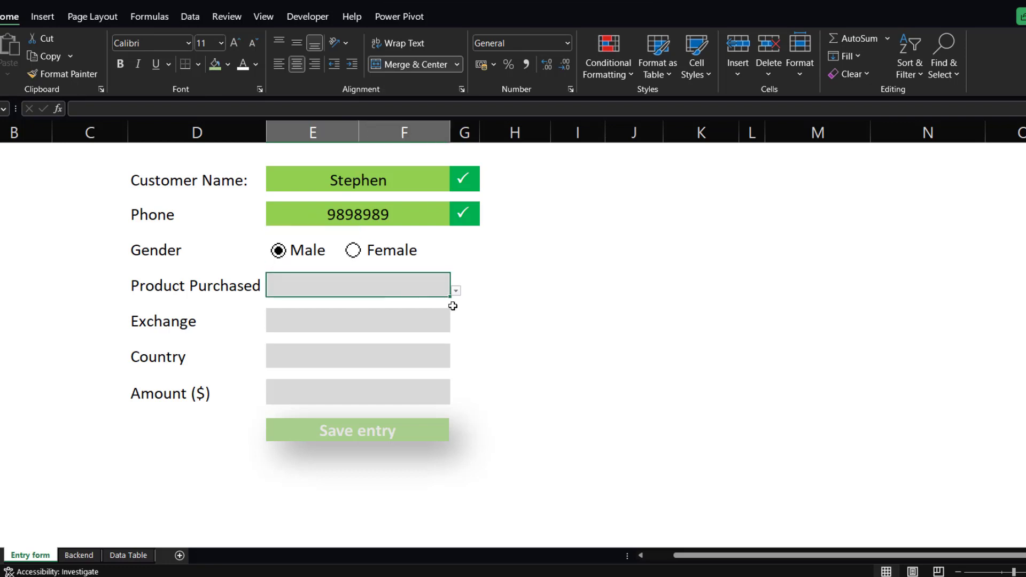
click(455, 291)
click(310, 336)
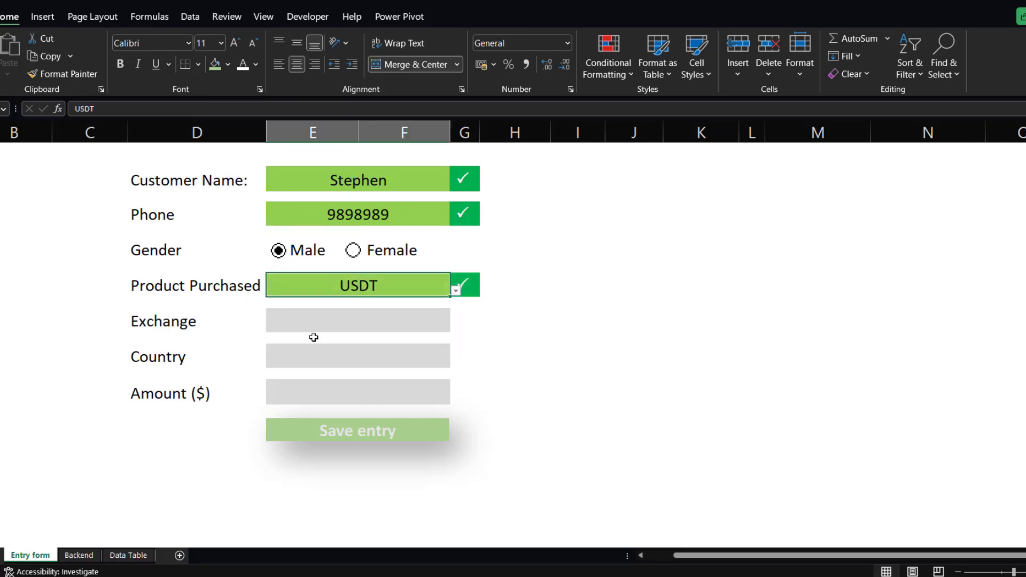
click(411, 326)
click(456, 326)
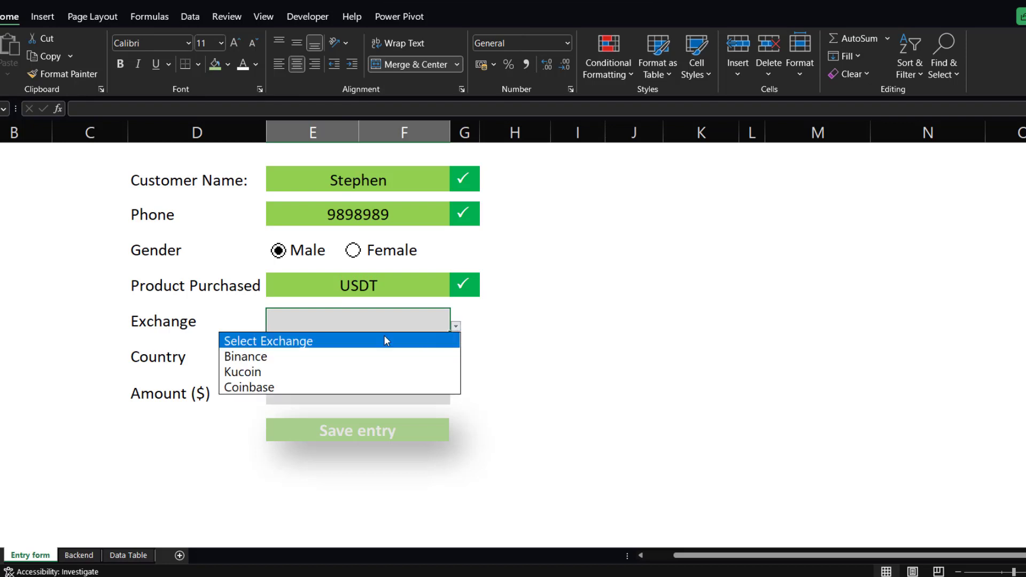
click(281, 372)
Enter Canada as the country.
click(369, 359)
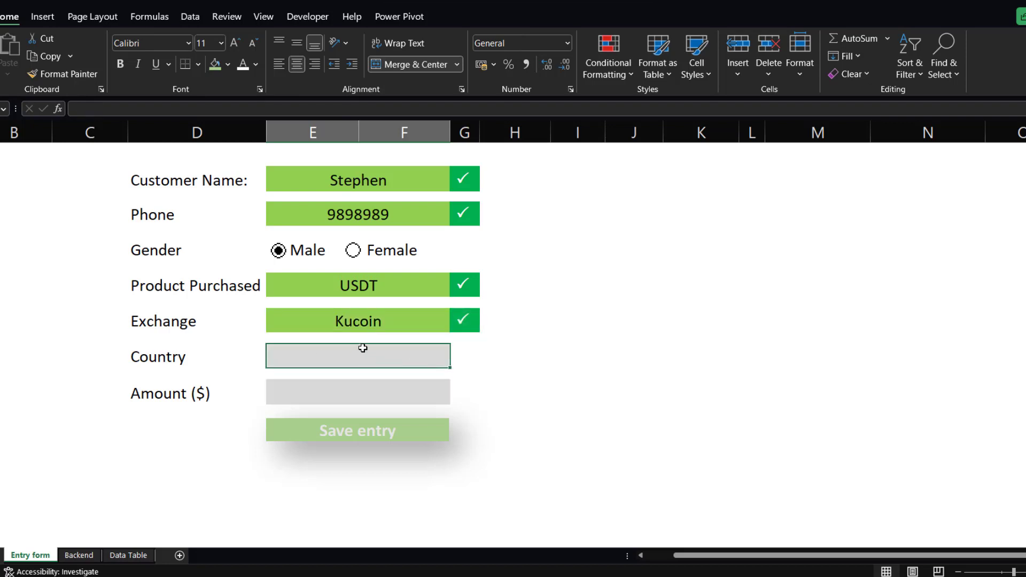
text(Canada)
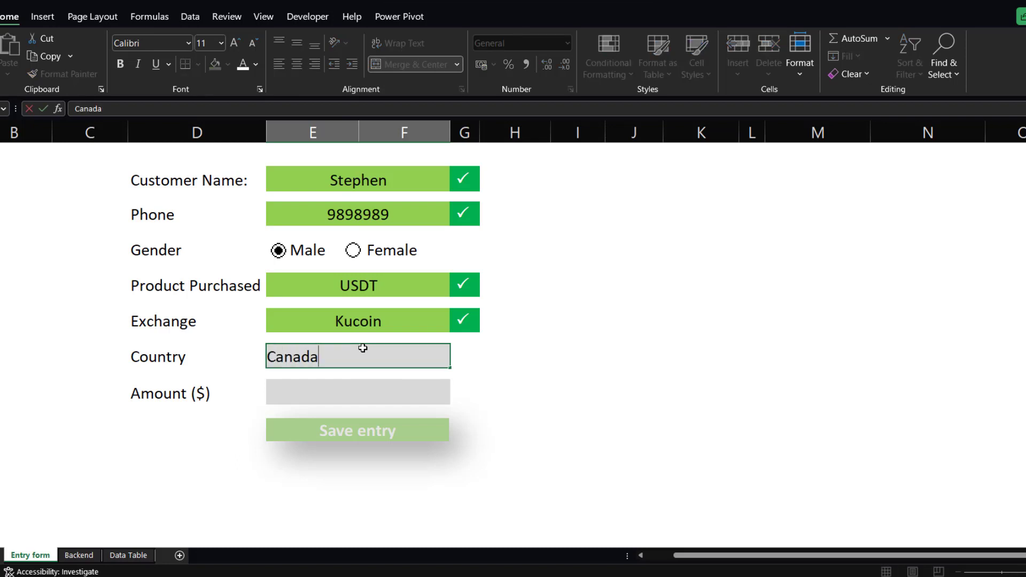
click(363, 391)
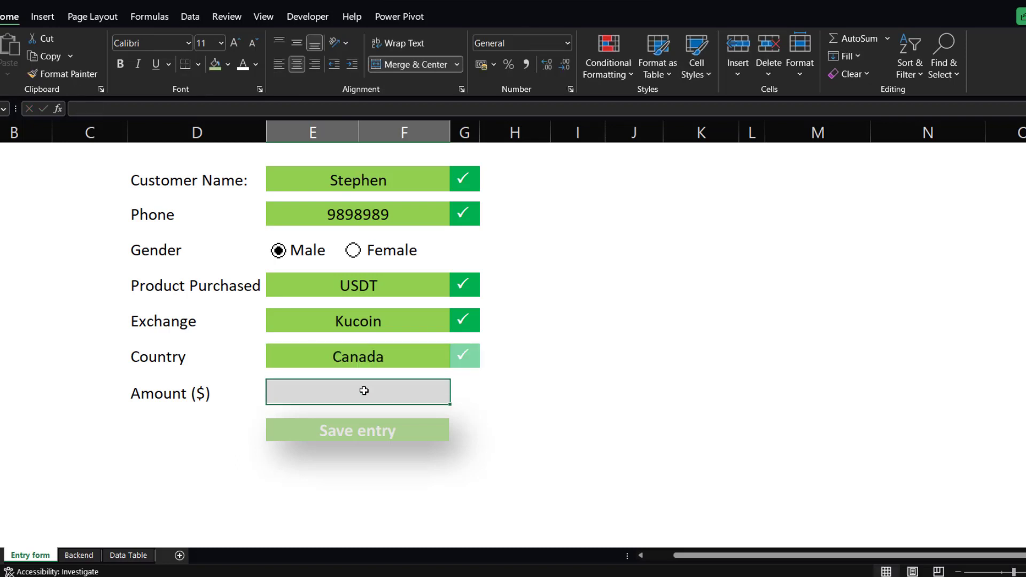
Enter 6000 as the amount and save the entry with the Save entry button.
text(6000)
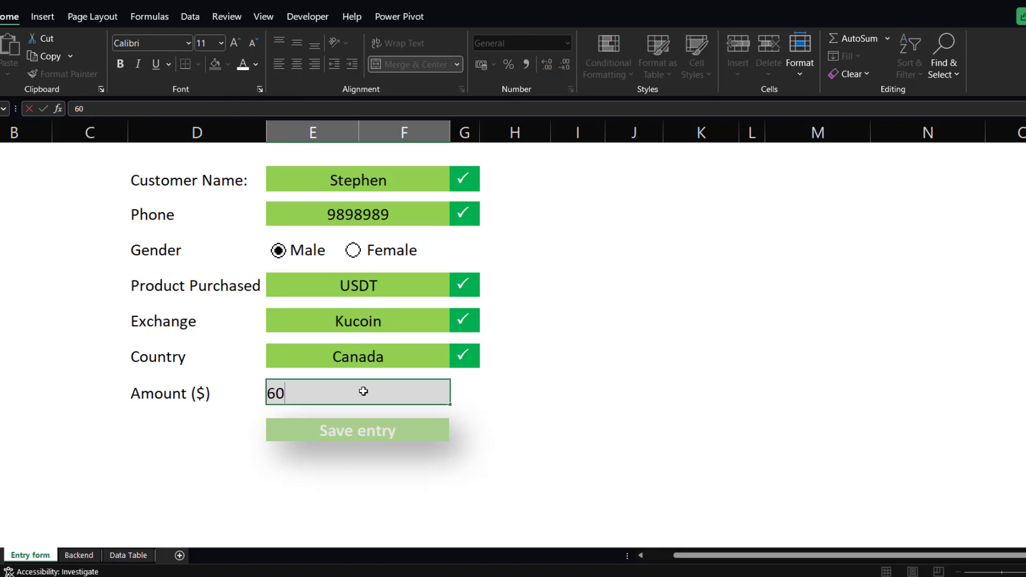
click(622, 401)
click(396, 429)
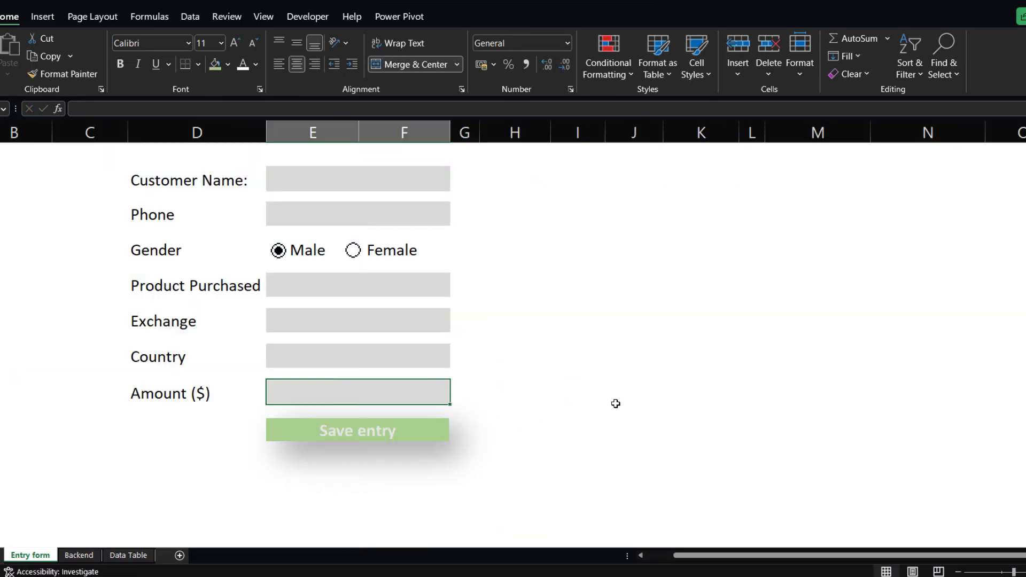
Examine the saved records and the empty next row on the Data Table sheet.
click(128, 555)
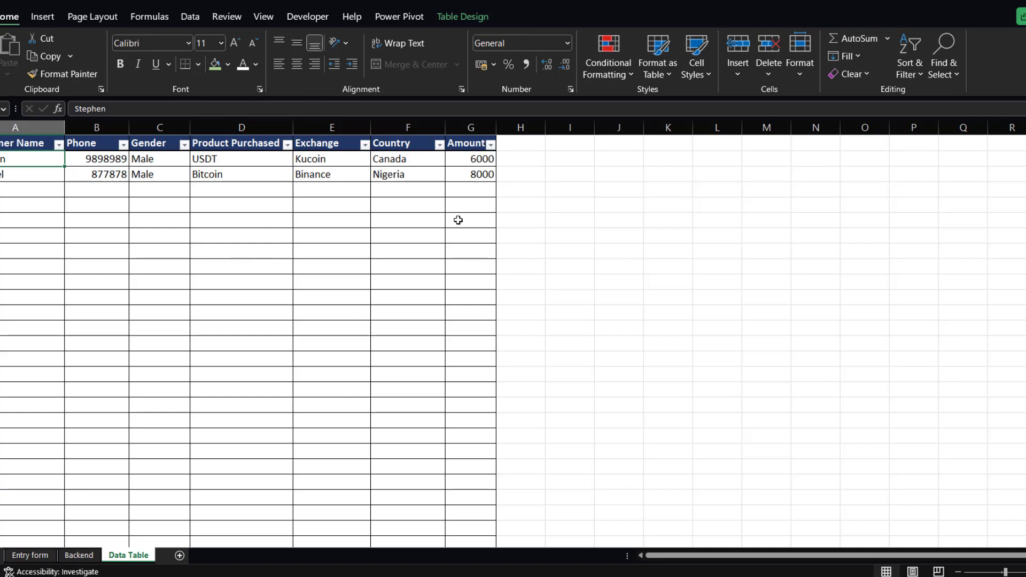
click(528, 188)
click(465, 191)
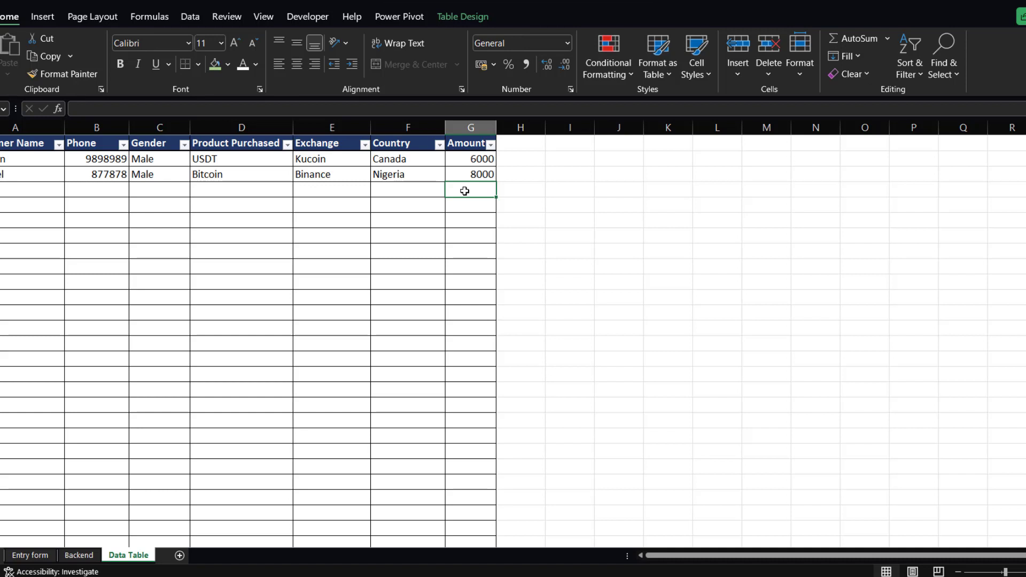
click(231, 192)
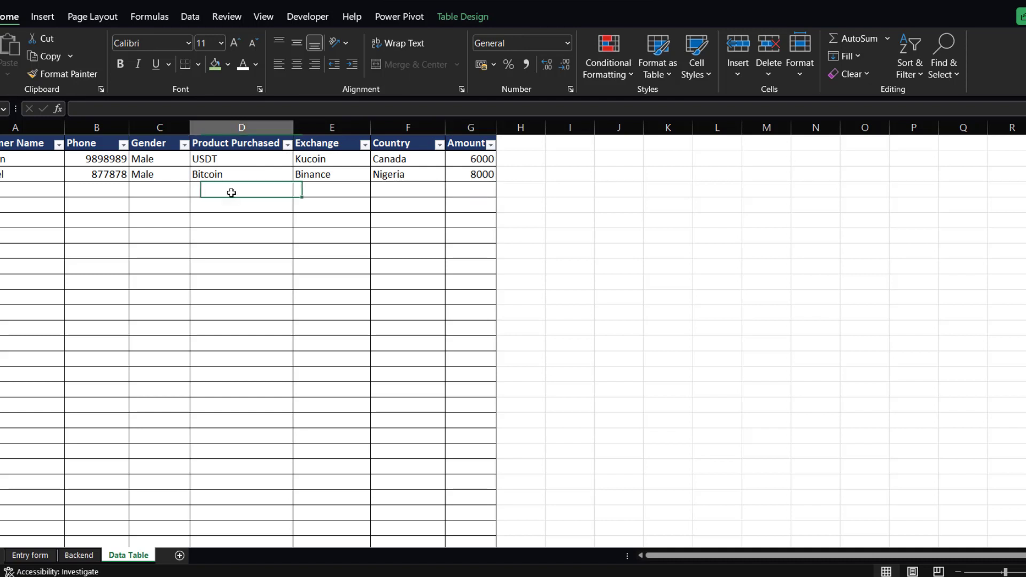
click(316, 191)
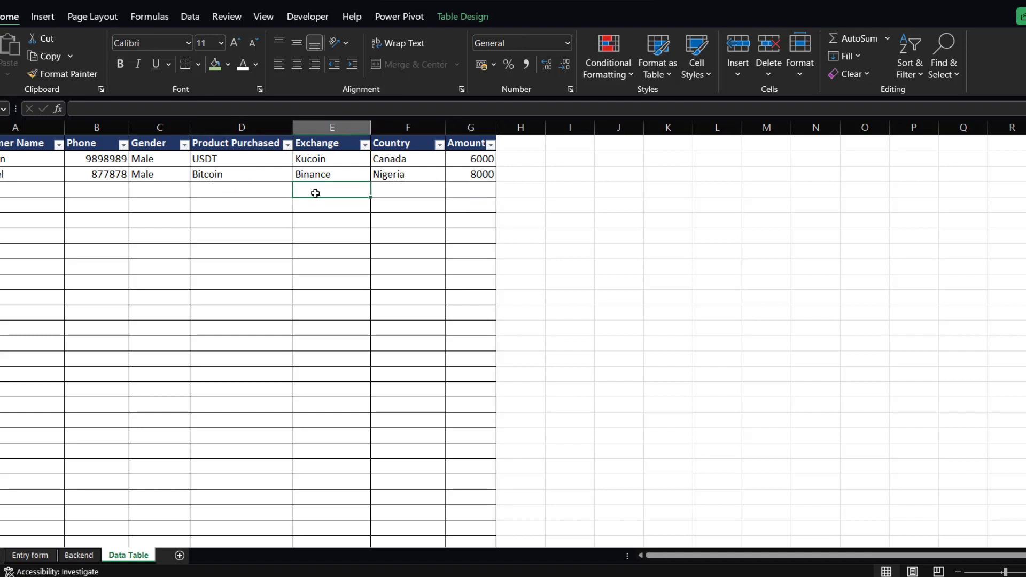
click(267, 191)
click(174, 192)
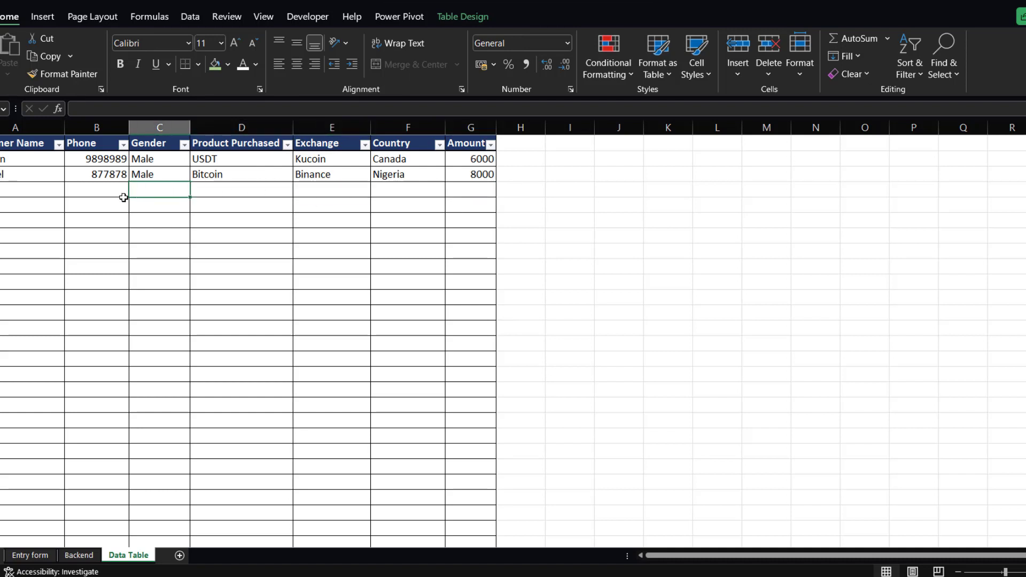
click(114, 190)
click(143, 188)
click(204, 190)
click(304, 188)
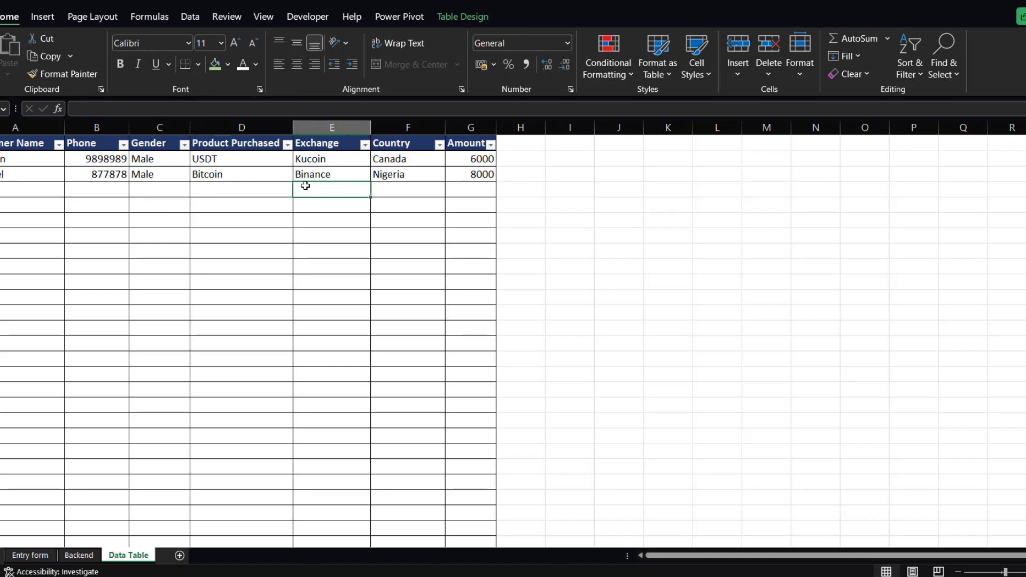